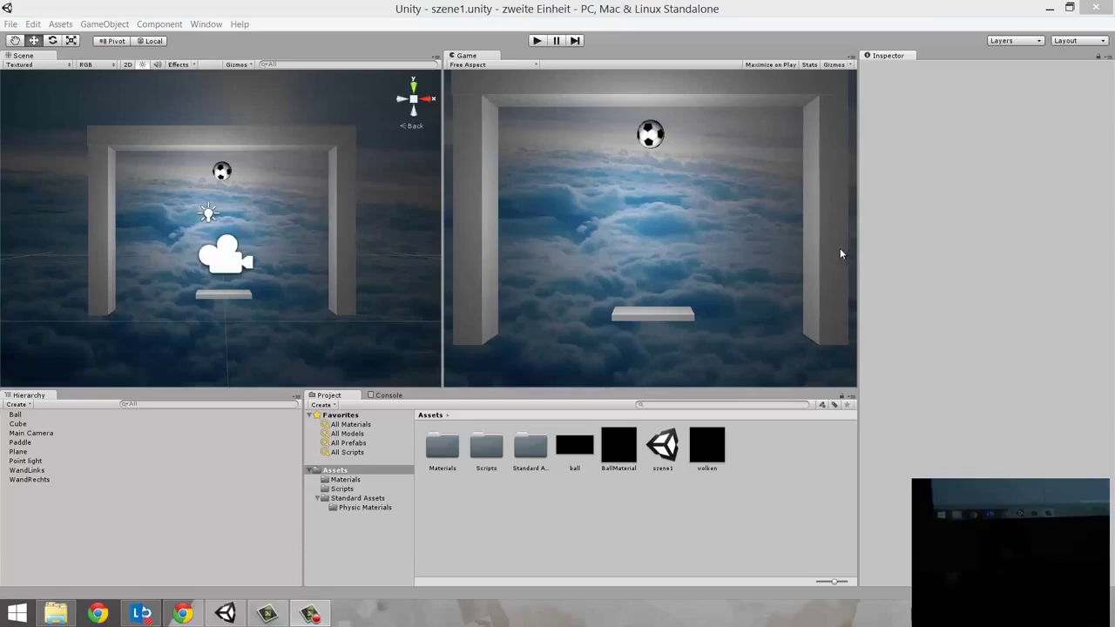
# - Add a new cube to the scene and set its X and Y position to 0
pyautogui.click(97, 25)
pyautogui.moveTo(92, 55)
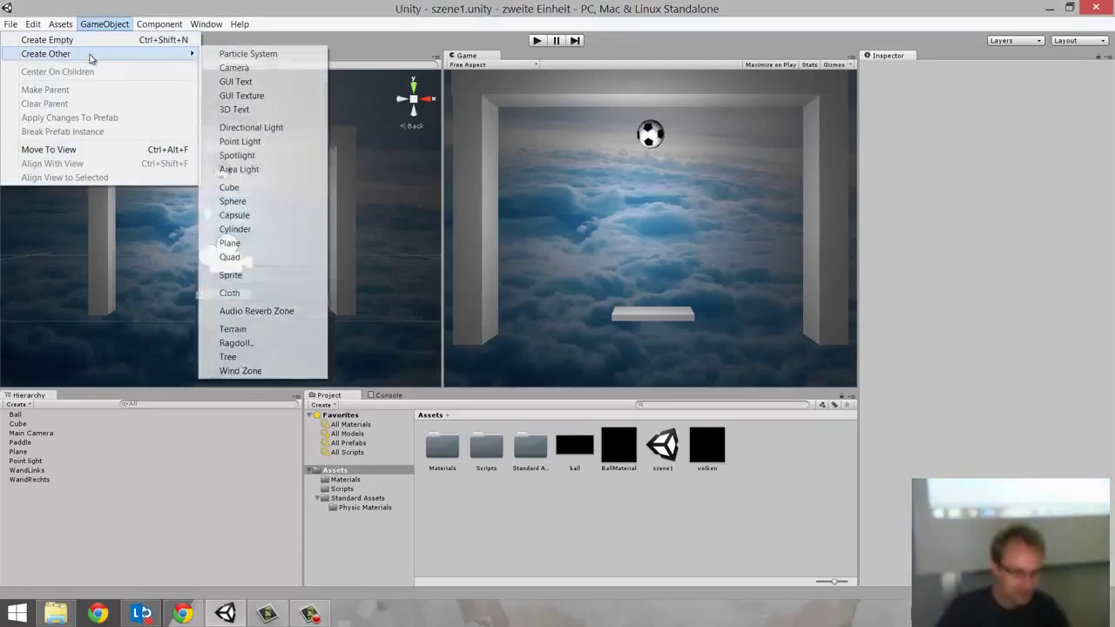
pyautogui.click(290, 189)
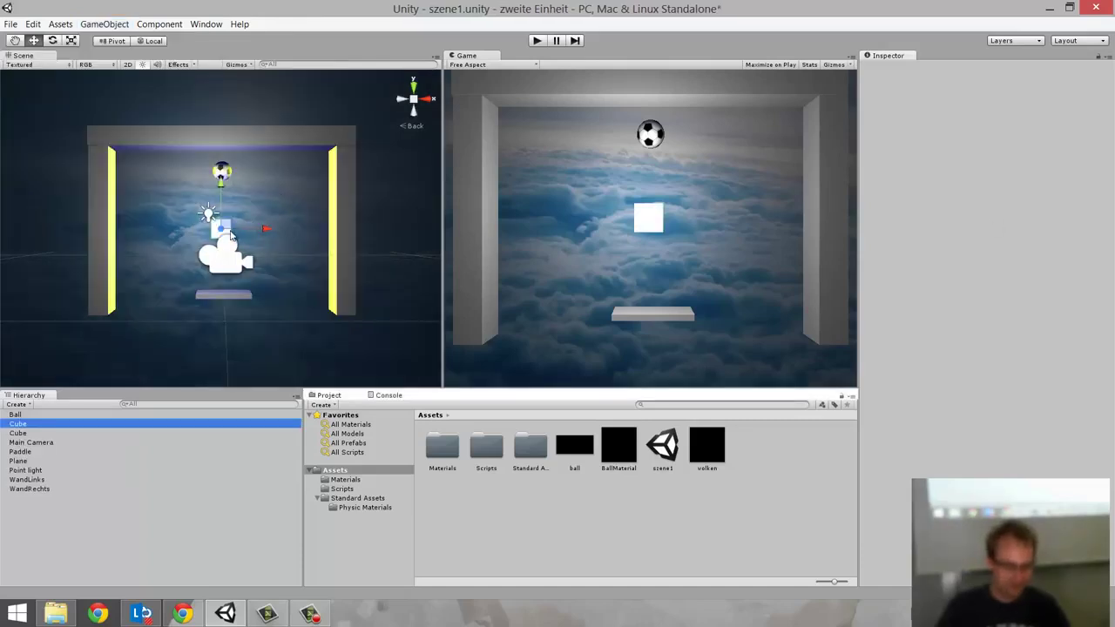
pyautogui.click(231, 235)
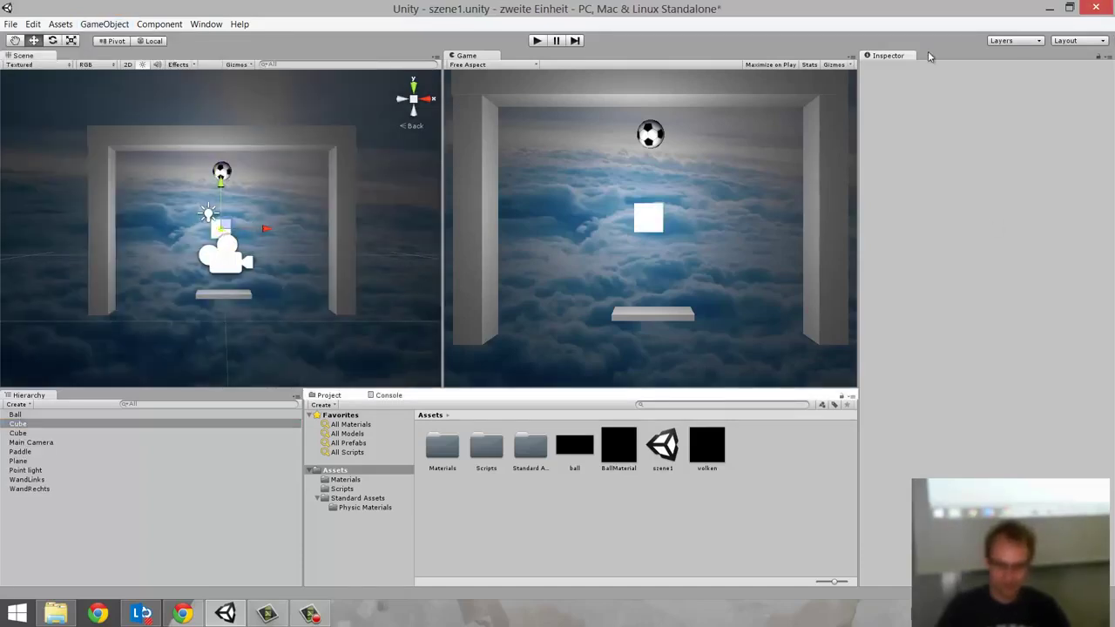
pyautogui.doubleClick(987, 99)
pyautogui.write('0')
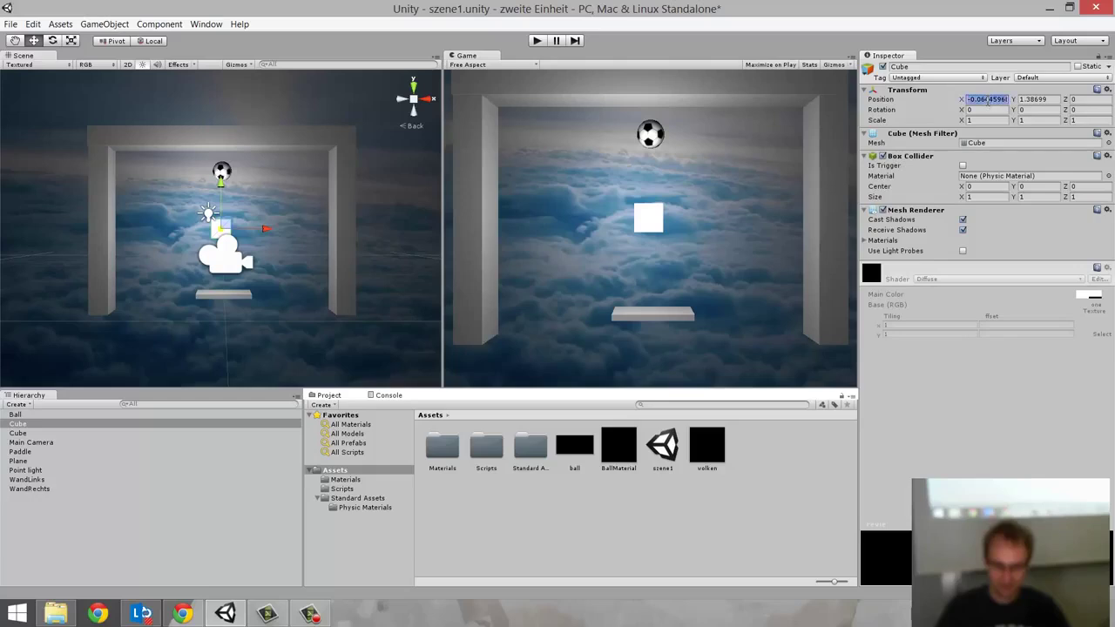
pyautogui.press('Tab')
pyautogui.write('0')
pyautogui.press('Tab')
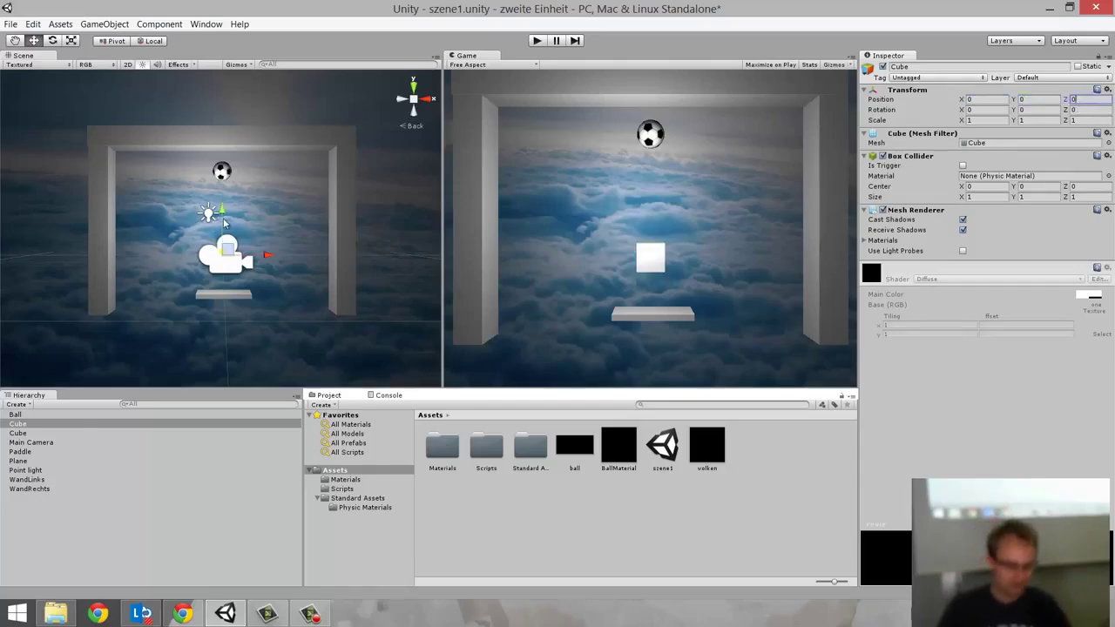
# - Move the cube to the arena's top-left and scale it into a flat 2.57 by 0.76 brick
pyautogui.moveTo(224, 225); pyautogui.dragTo(224, 168)
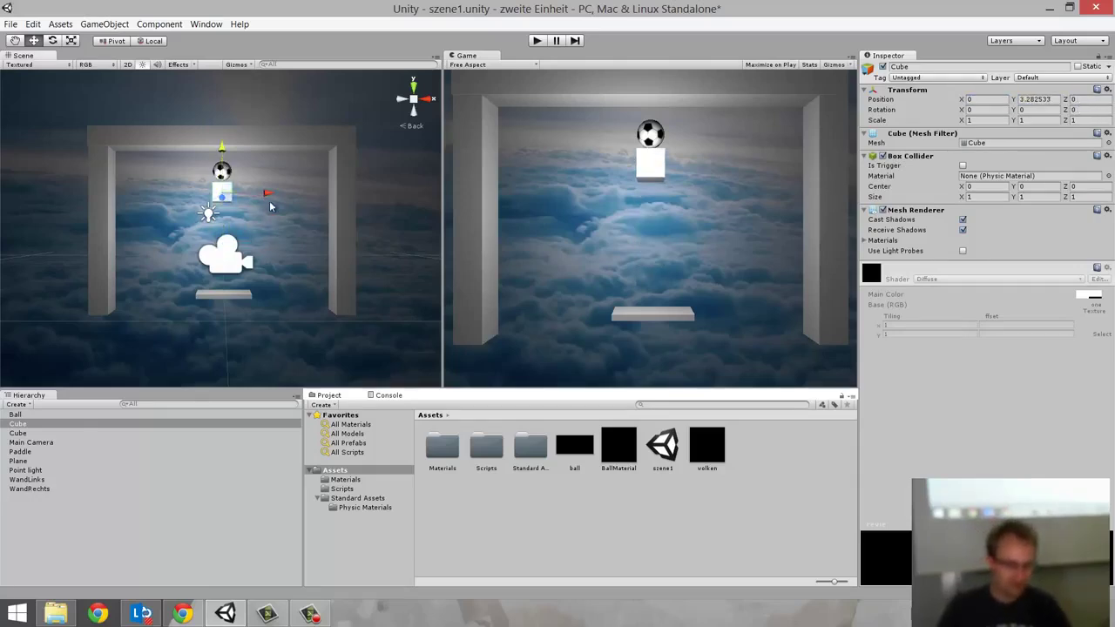
pyautogui.moveTo(268, 201); pyautogui.dragTo(194, 192)
pyautogui.moveTo(148, 161); pyautogui.dragTo(149, 150)
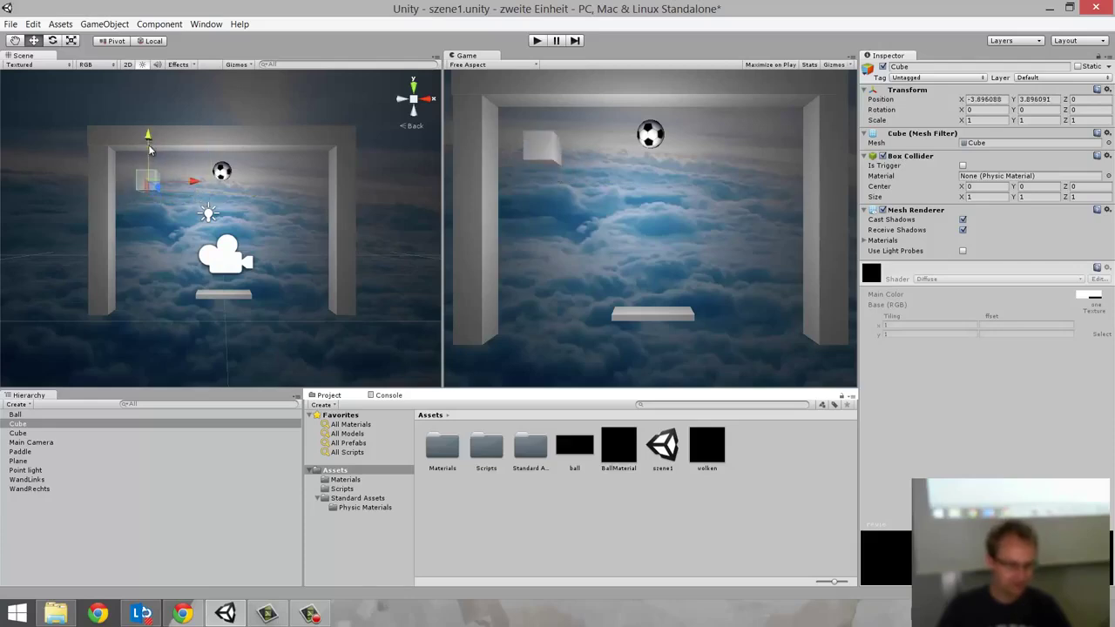
pyautogui.click(71, 41)
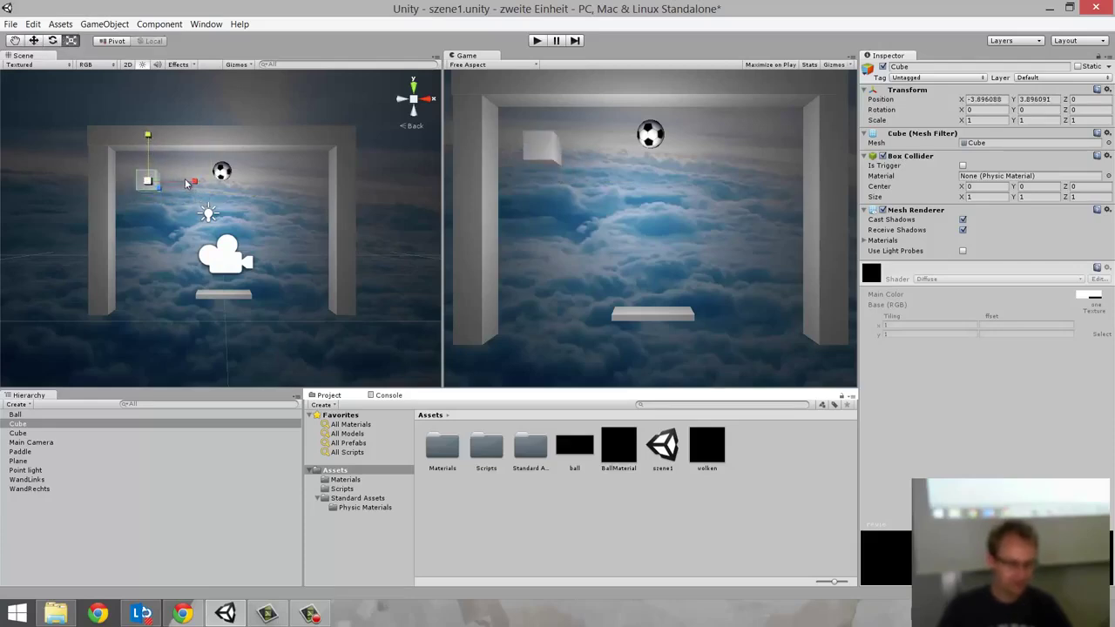
pyautogui.moveTo(192, 182); pyautogui.dragTo(308, 183)
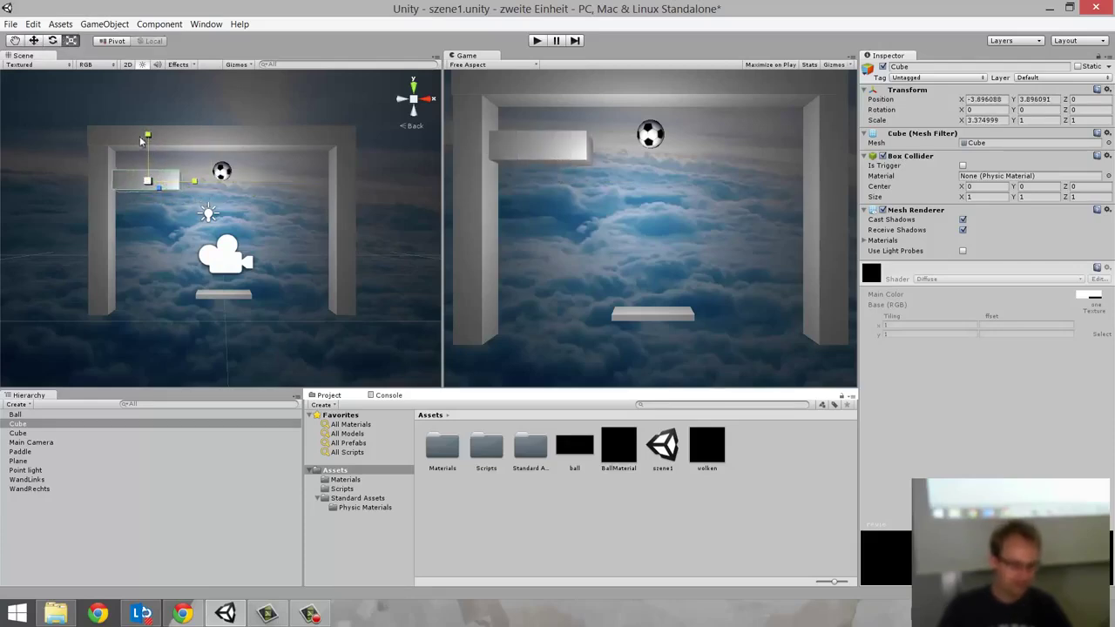
pyautogui.moveTo(147, 136); pyautogui.dragTo(148, 147)
pyautogui.moveTo(199, 183)
pyautogui.mouseDown()
pyautogui.moveTo(188, 185)
pyautogui.moveTo(203, 178)
pyautogui.mouseUp()
pyautogui.press('w')
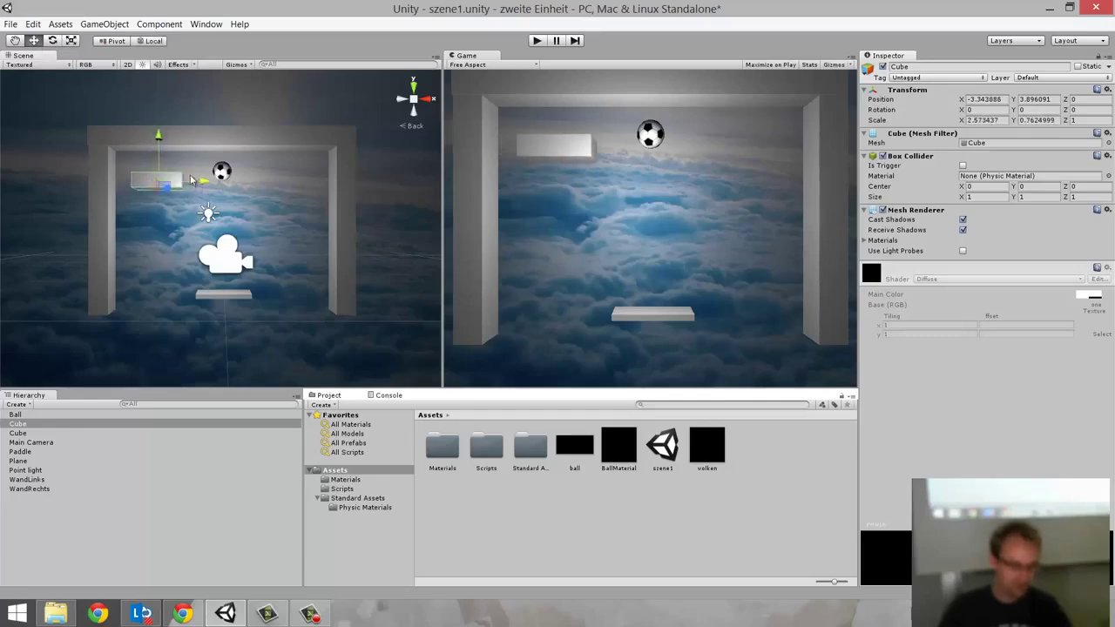
# - Create a material named Brick in the Materials folder and apply it to the cube
pyautogui.click(488, 552)
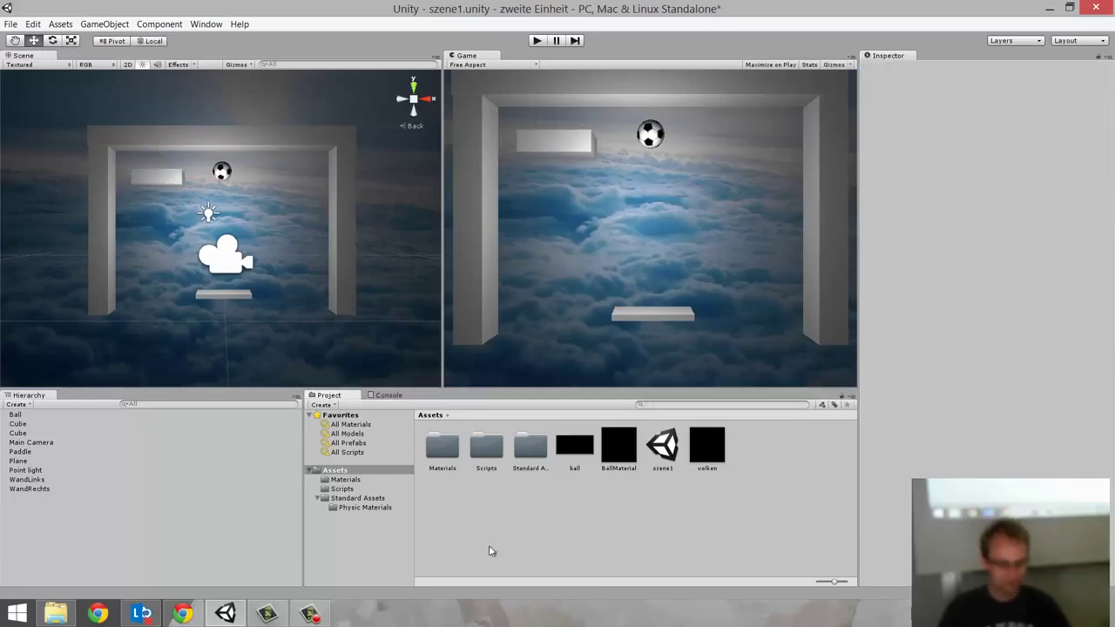
pyautogui.doubleClick(441, 446)
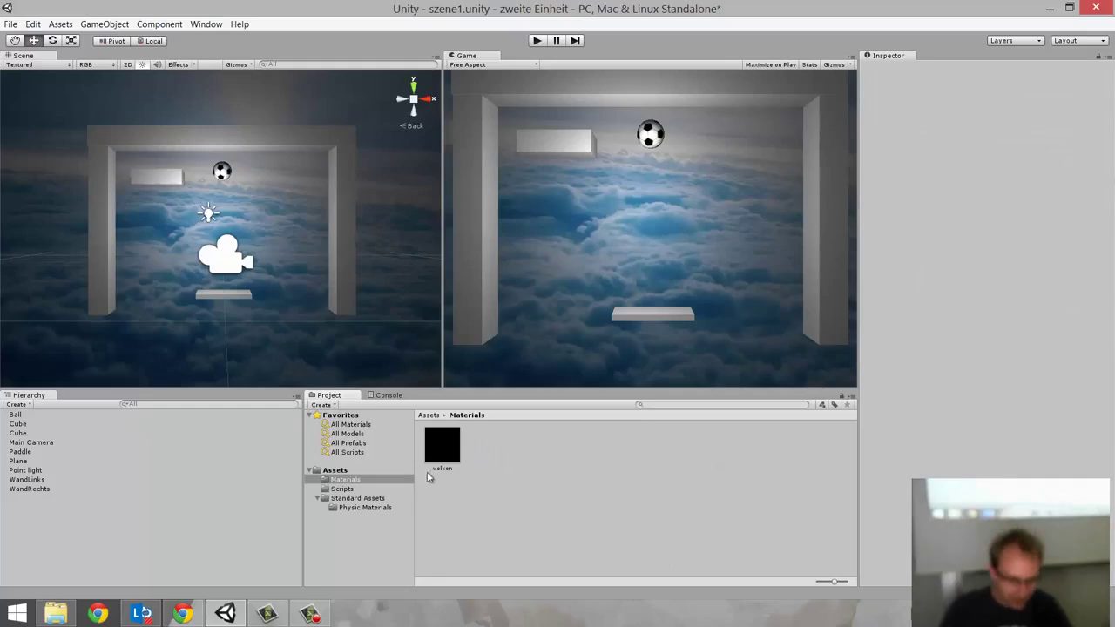
pyautogui.click(322, 405)
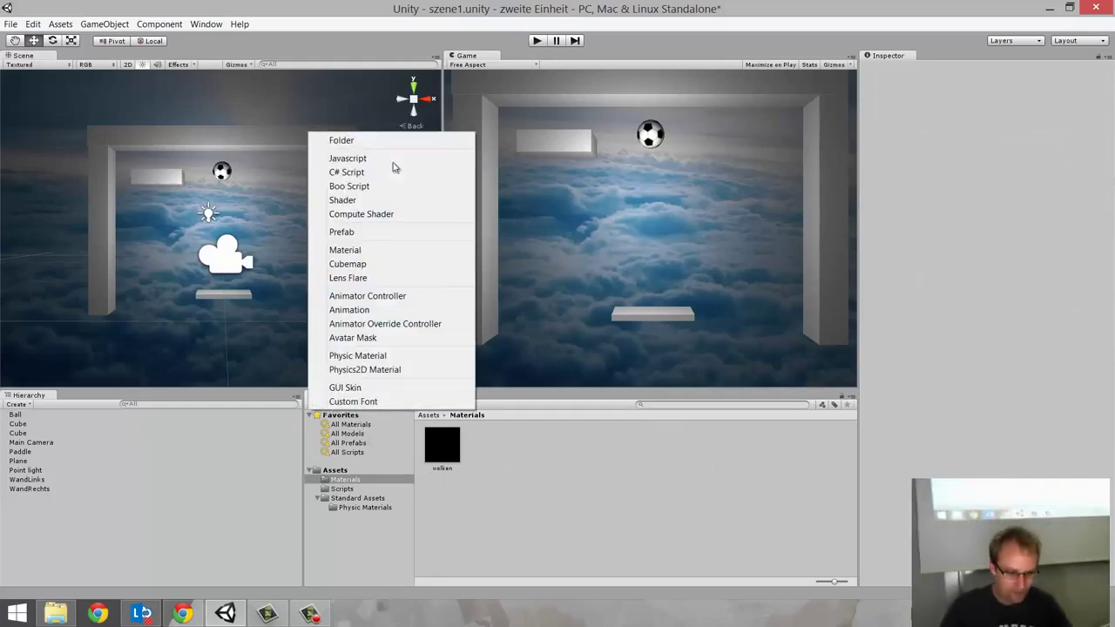
pyautogui.click(366, 250)
pyautogui.write('Brick')
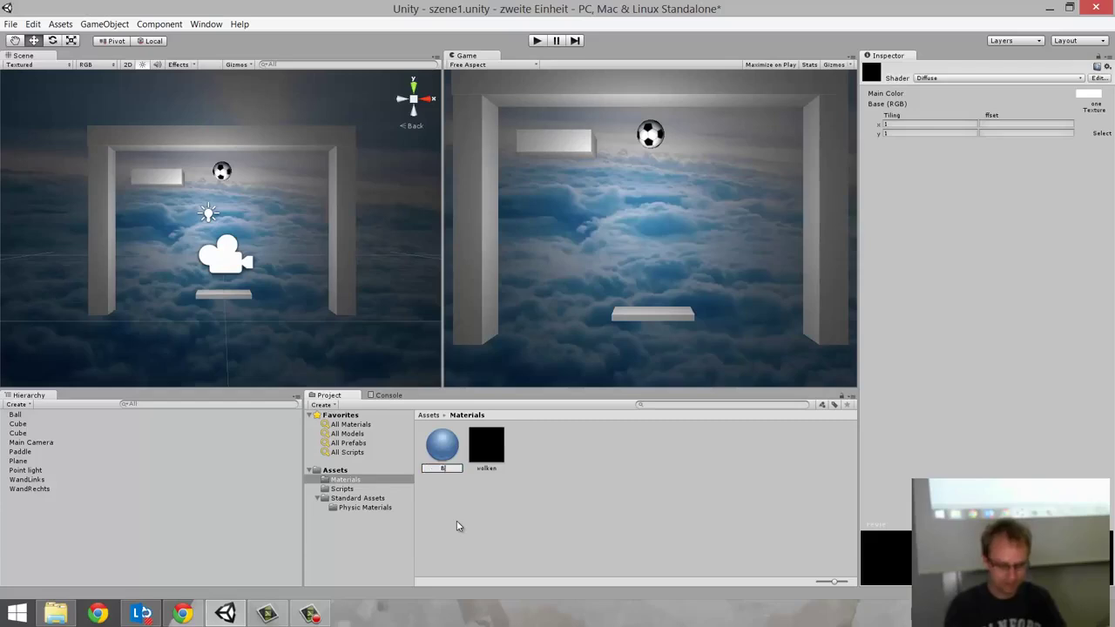
pyautogui.press('Return')
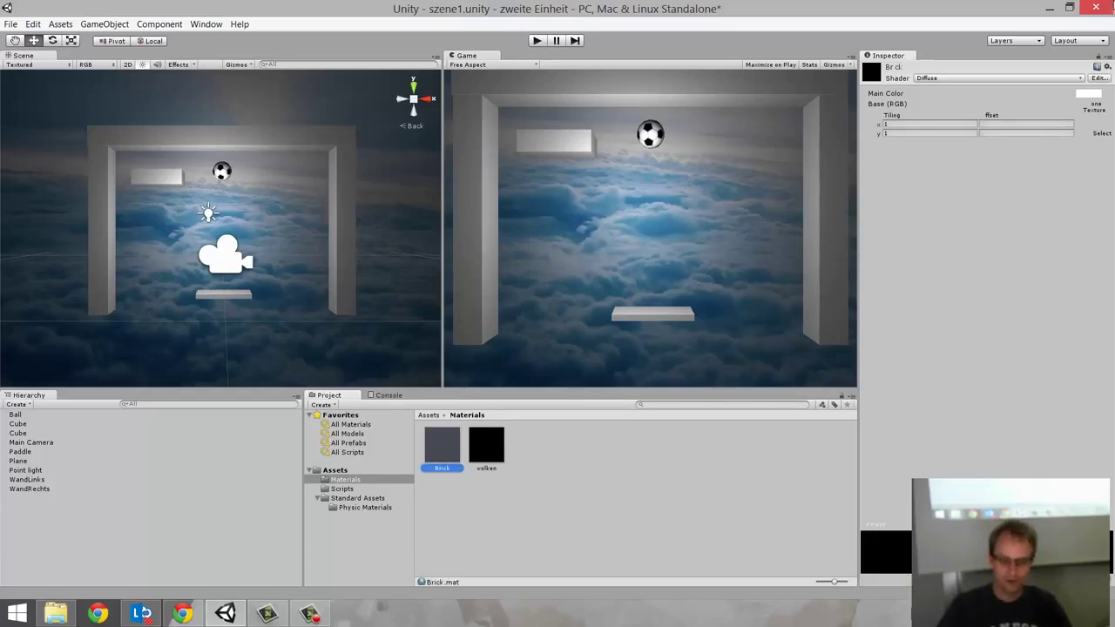
pyautogui.moveTo(445, 452); pyautogui.dragTo(27, 427)
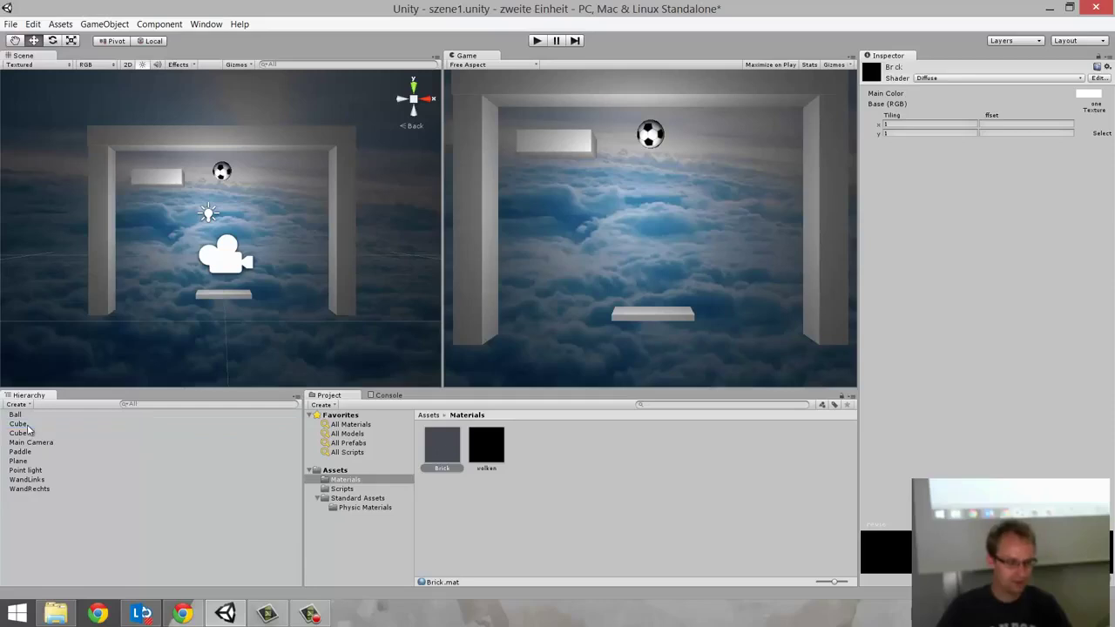
pyautogui.click(28, 426)
# - Make Brick pure red with the Transparent/Diffuse shader and alpha lowered to about 77
pyautogui.click(442, 446)
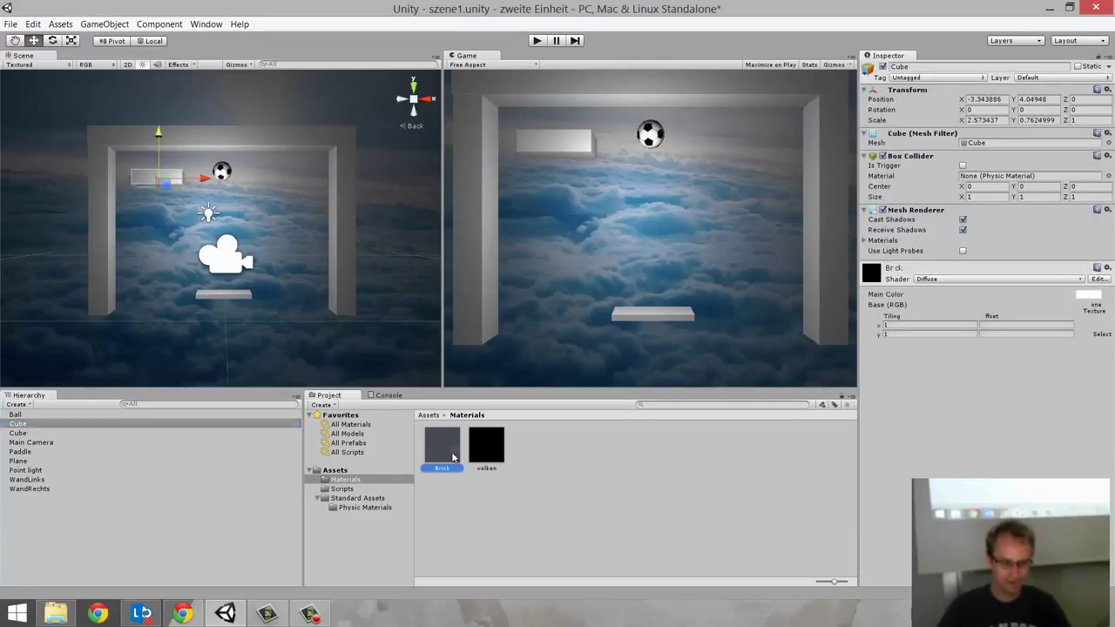
pyautogui.click(1088, 94)
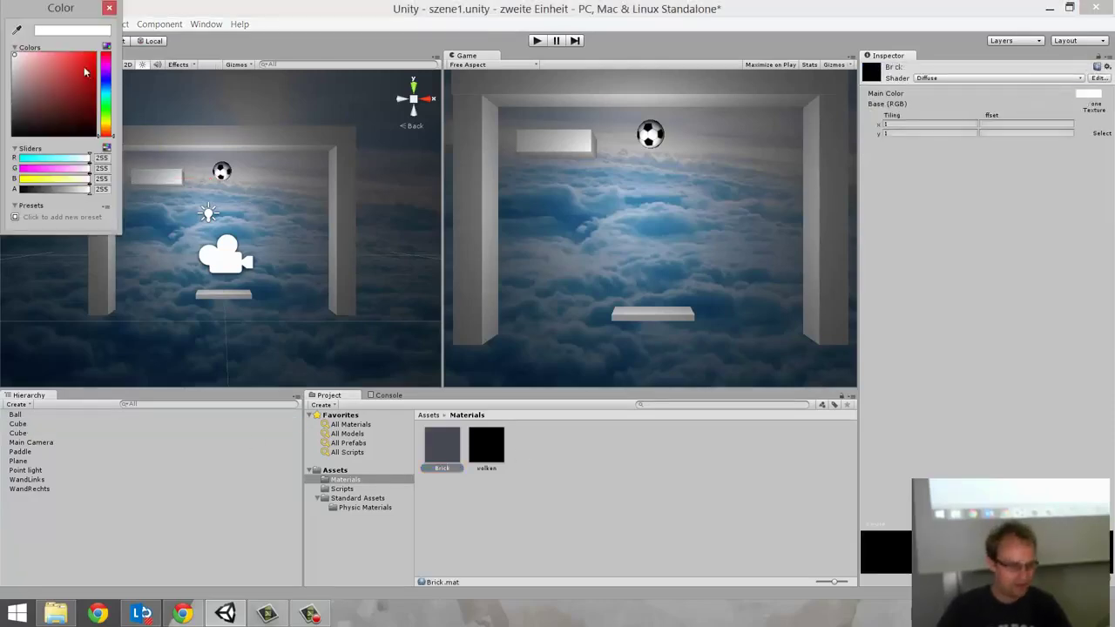
pyautogui.moveTo(85, 70); pyautogui.dragTo(99, 56)
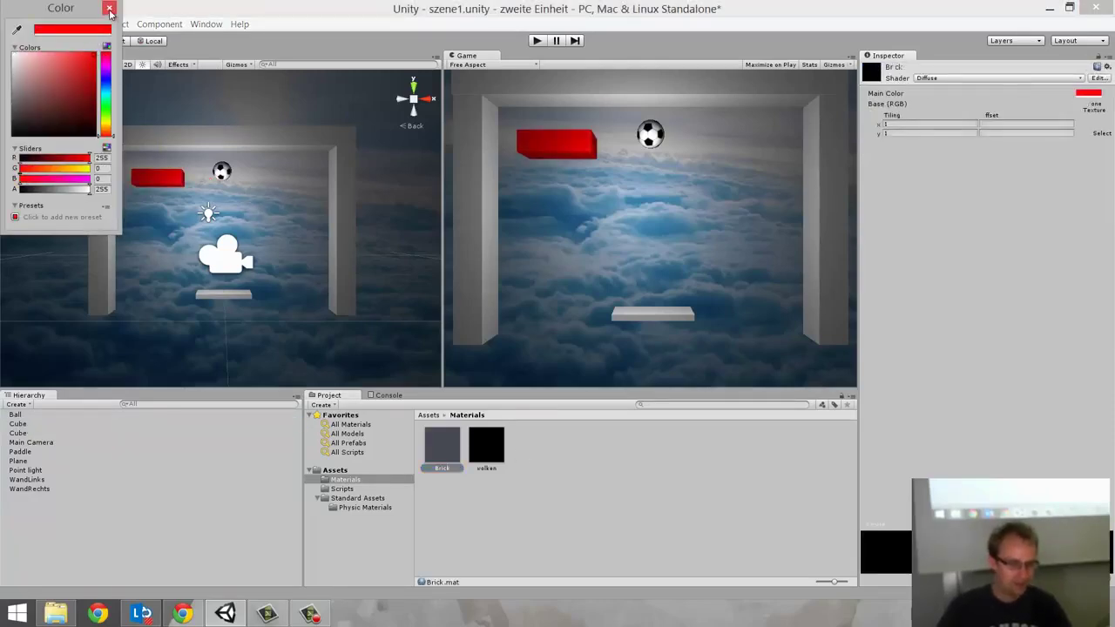
pyautogui.click(109, 9)
pyautogui.click(1004, 79)
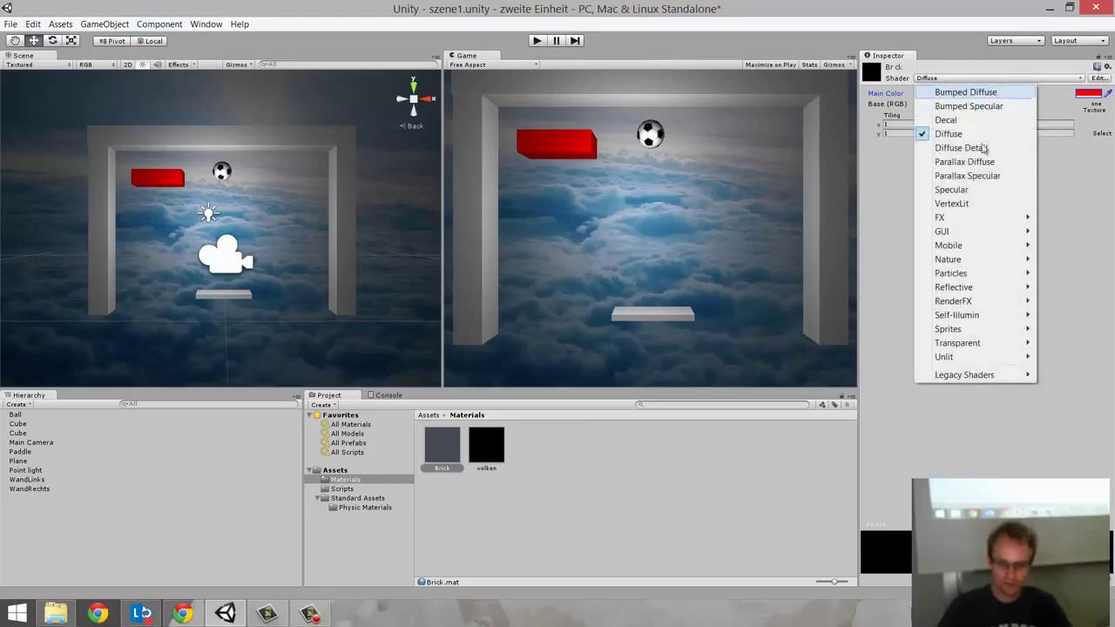
pyautogui.moveTo(976, 344)
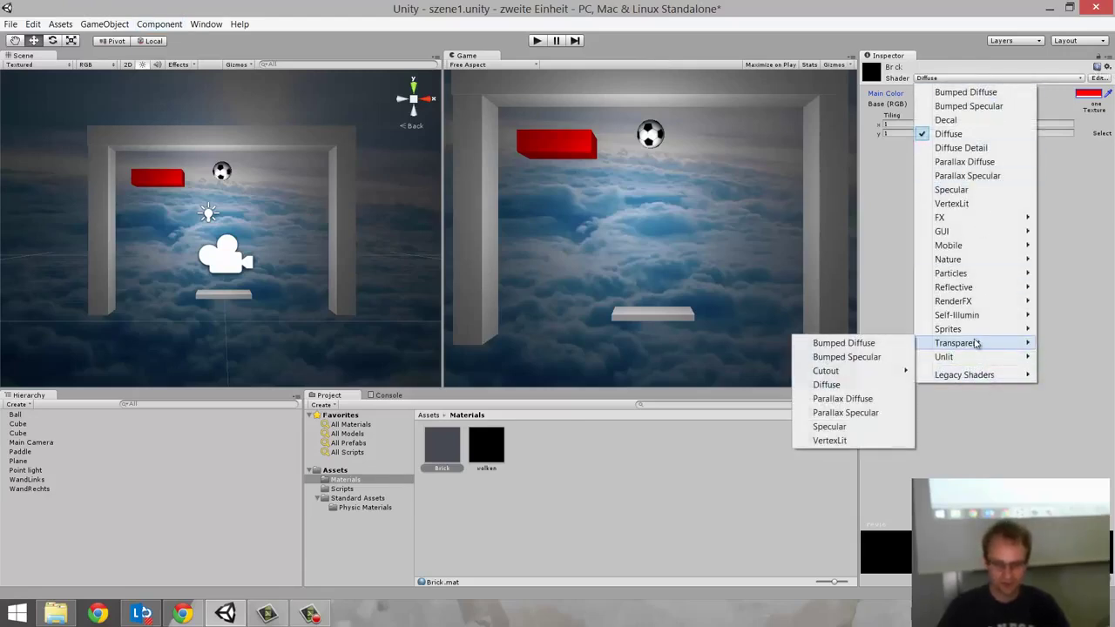
pyautogui.click(840, 385)
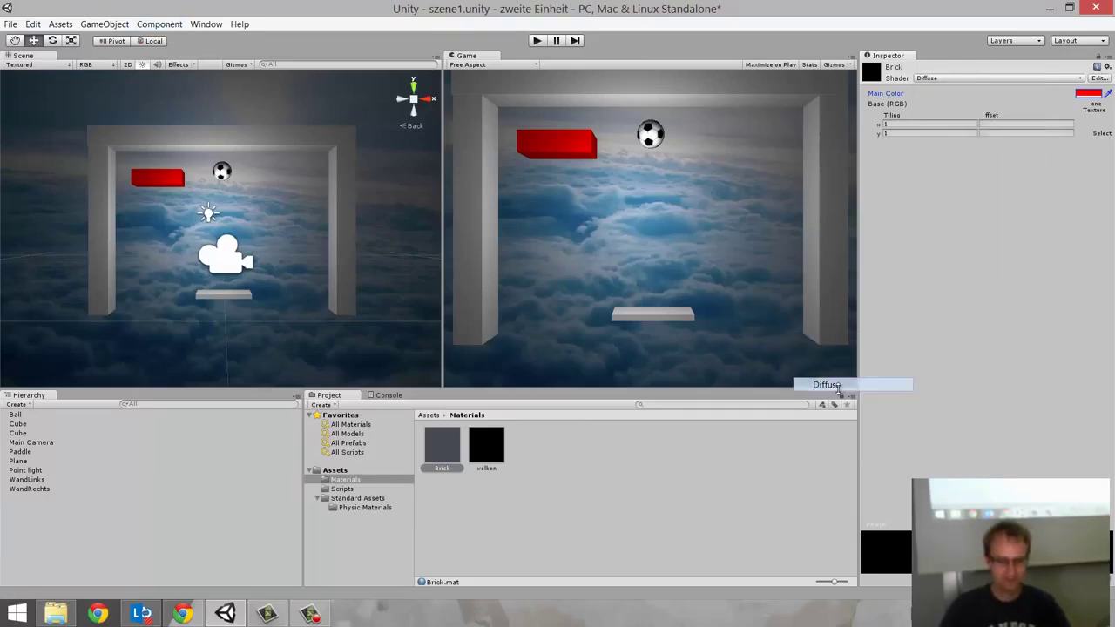
pyautogui.click(1090, 93)
pyautogui.click(61, 191)
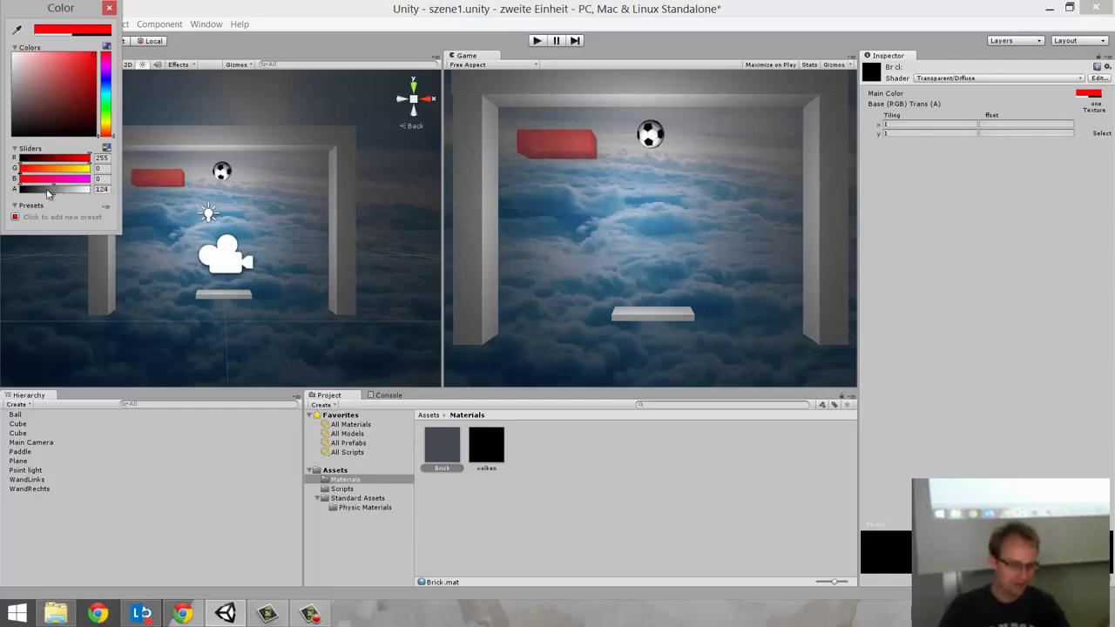
pyautogui.moveTo(48, 193); pyautogui.dragTo(43, 198)
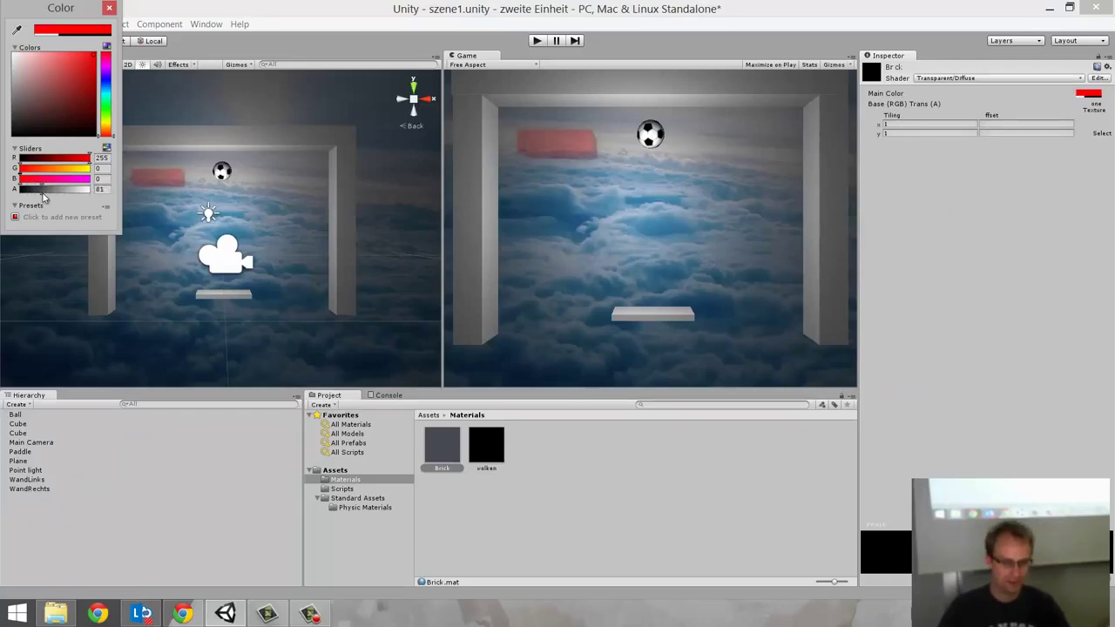
pyautogui.click(109, 8)
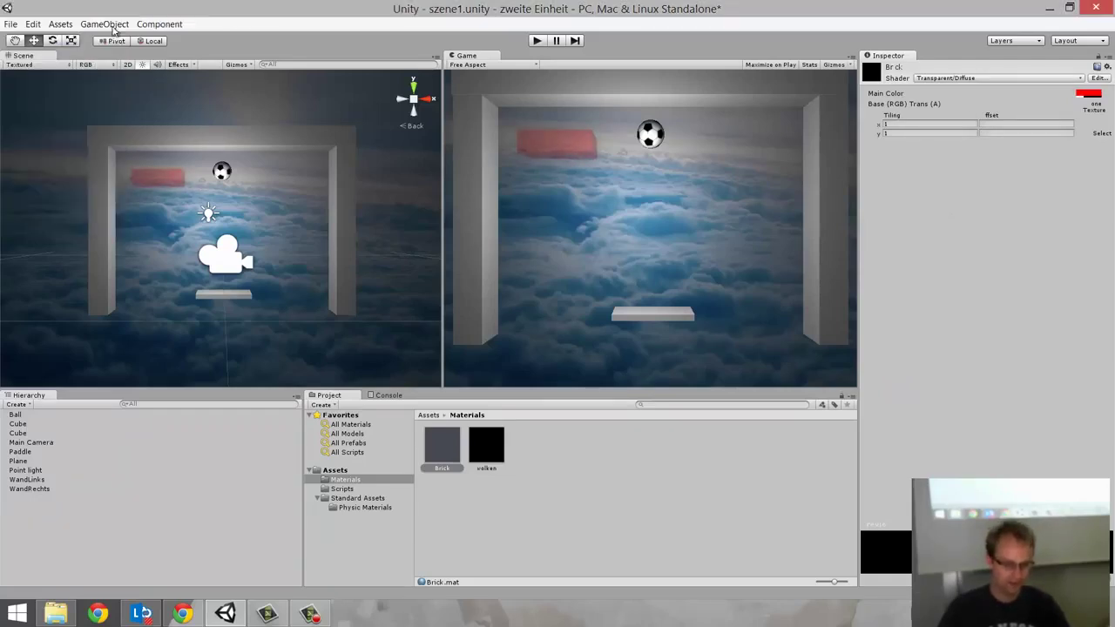
# - Rename the first Cube object to Brick, then run and stop a quick Play test
pyautogui.click(18, 425)
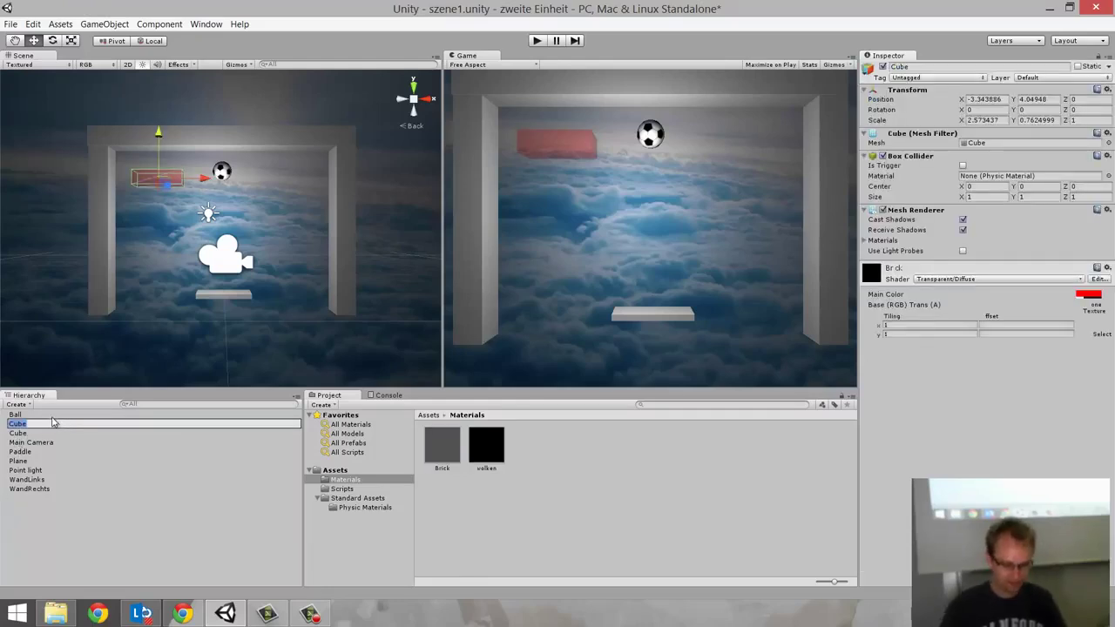
pyautogui.keyDown('shift'); pyautogui.click(51, 416); pyautogui.keyUp('shift')
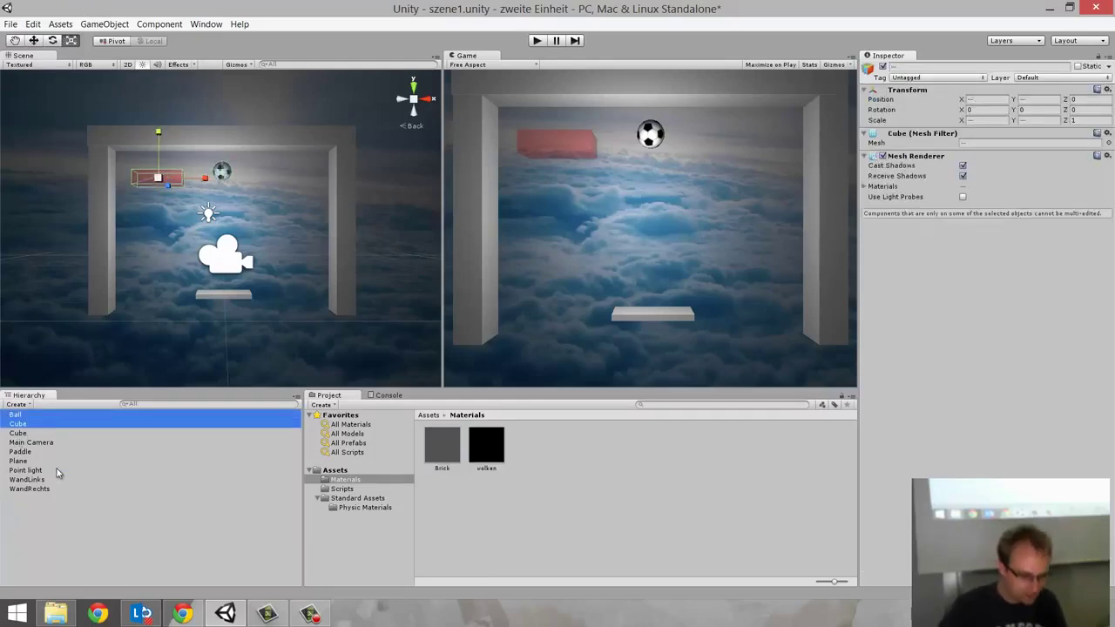
pyautogui.click(64, 532)
pyautogui.click(24, 426)
pyautogui.click(52, 424)
pyautogui.write('Bruck')
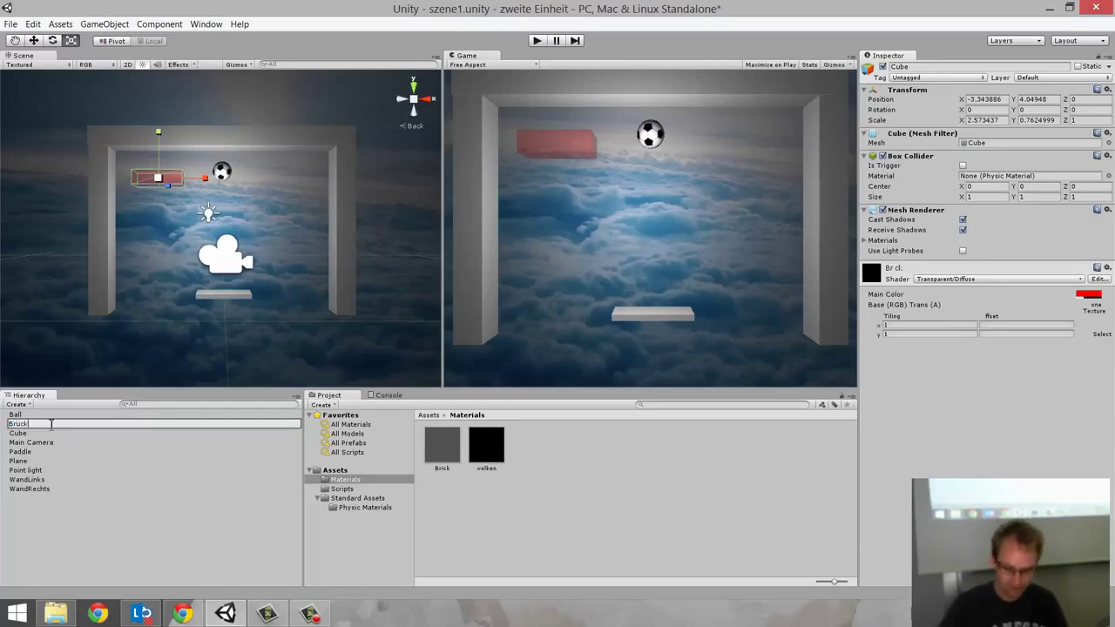
pyautogui.press('BackSpace')
pyautogui.press('BackSpace')
pyautogui.press('BackSpace')
pyautogui.write('i')
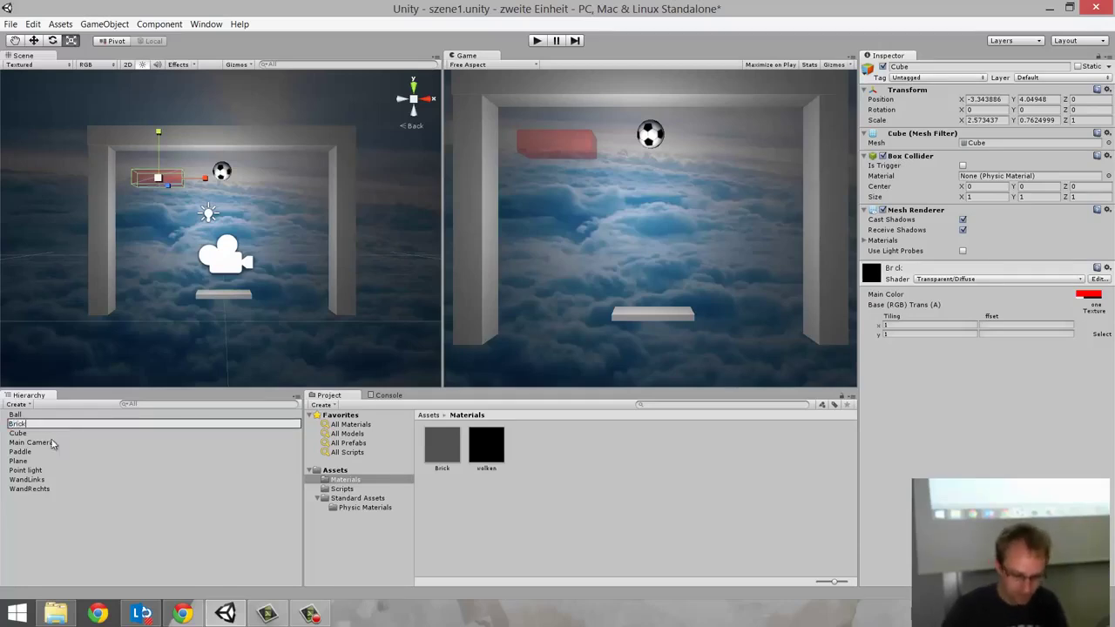
pyautogui.click(72, 512)
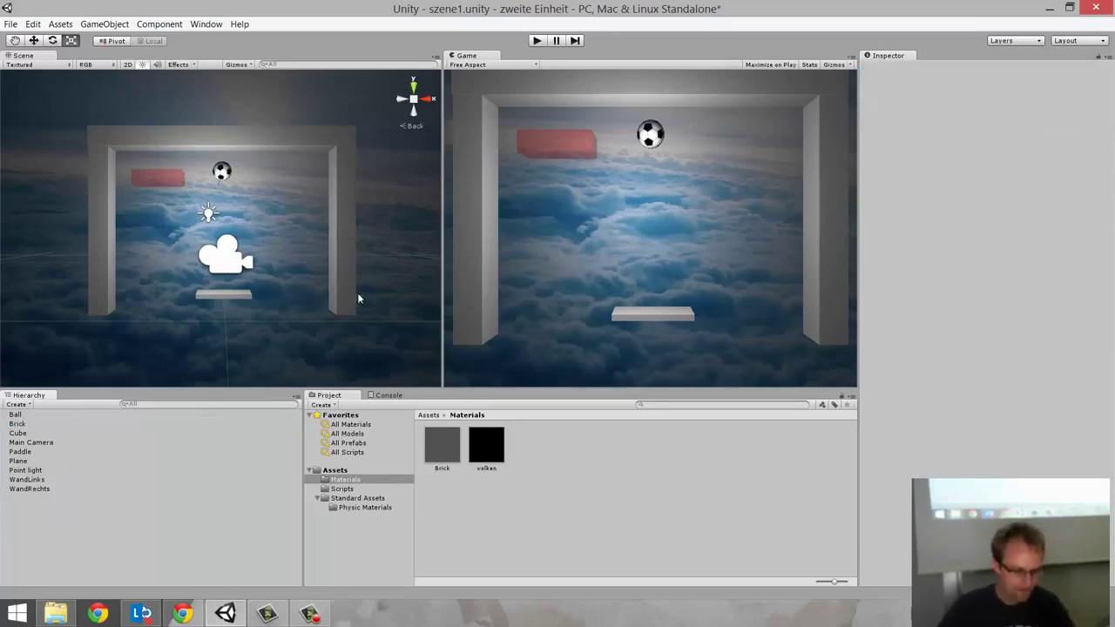
pyautogui.click(536, 41)
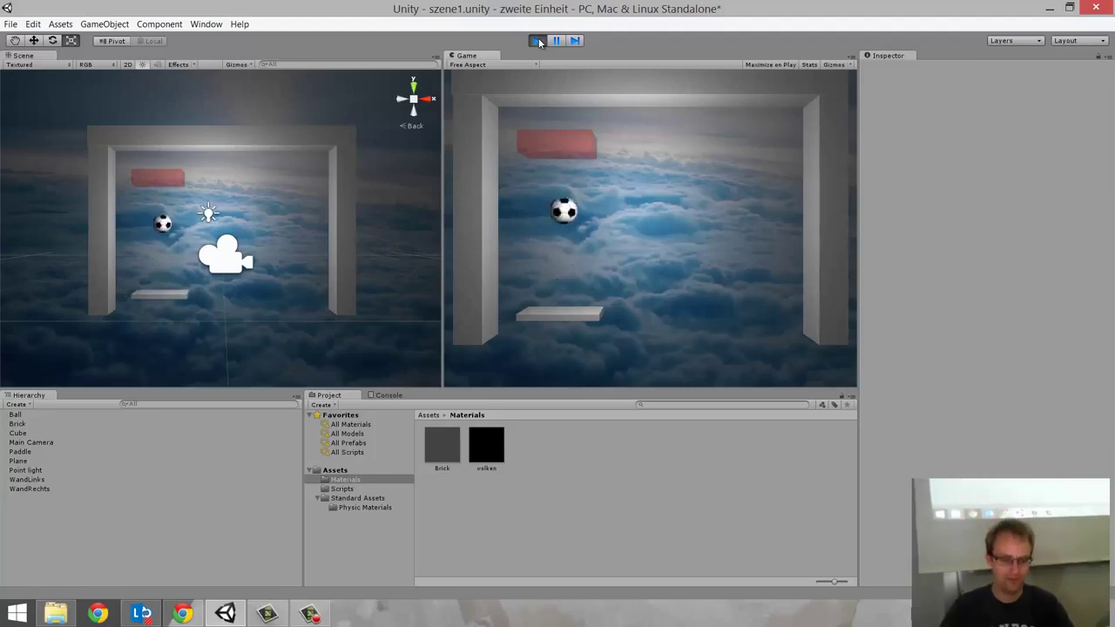
pyautogui.press('F9')
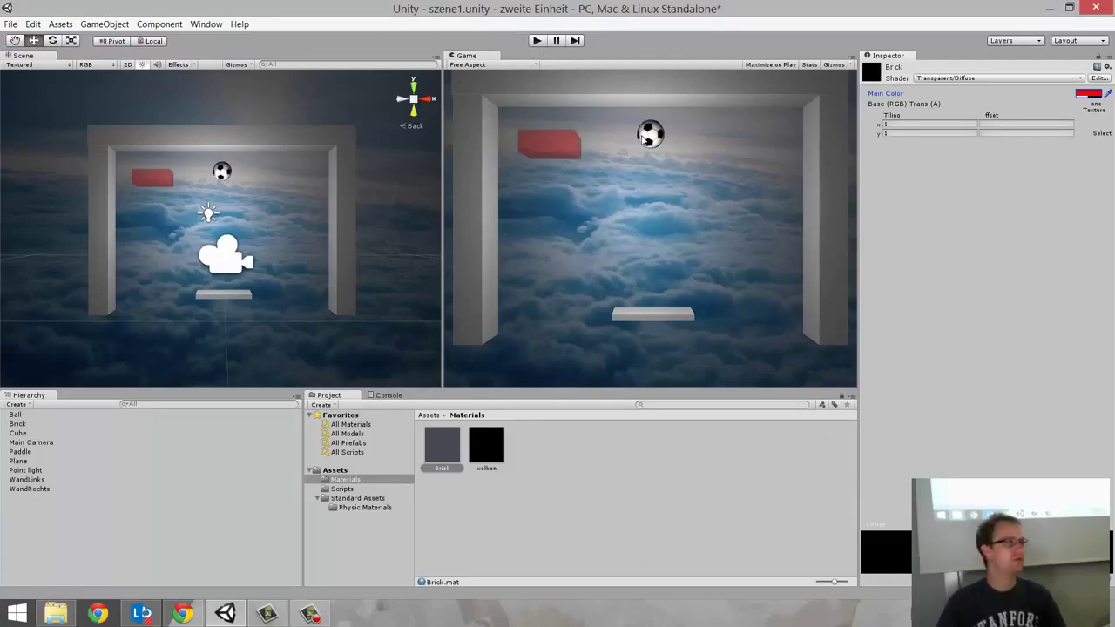
# - Add a Physics > Rigidbody component to the Brick object and start Play mode
pyautogui.click(150, 185)
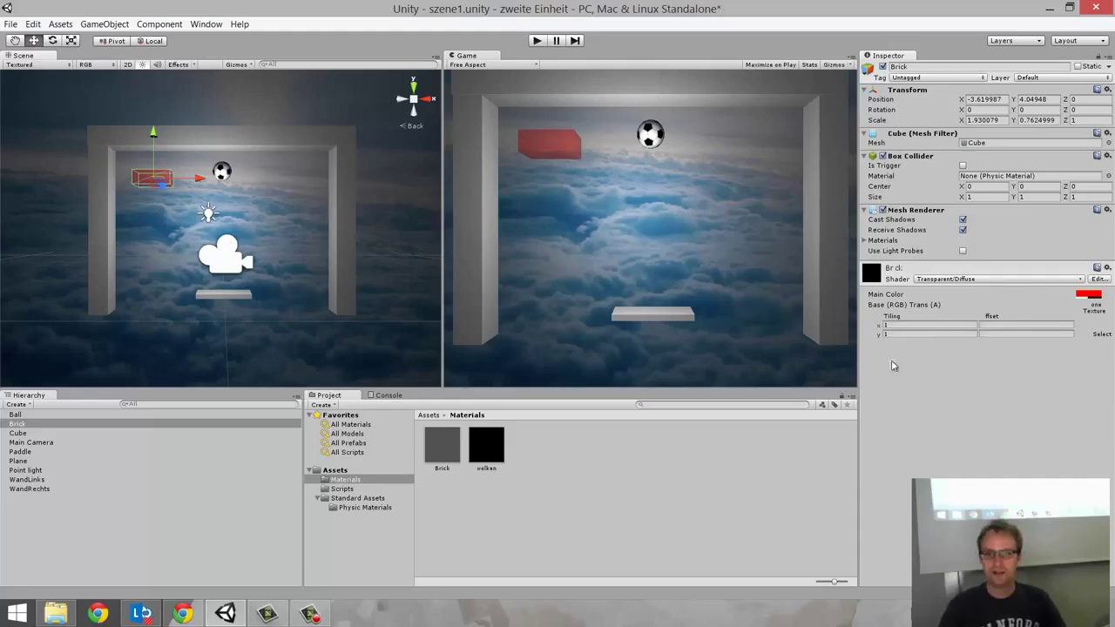
pyautogui.click(977, 358)
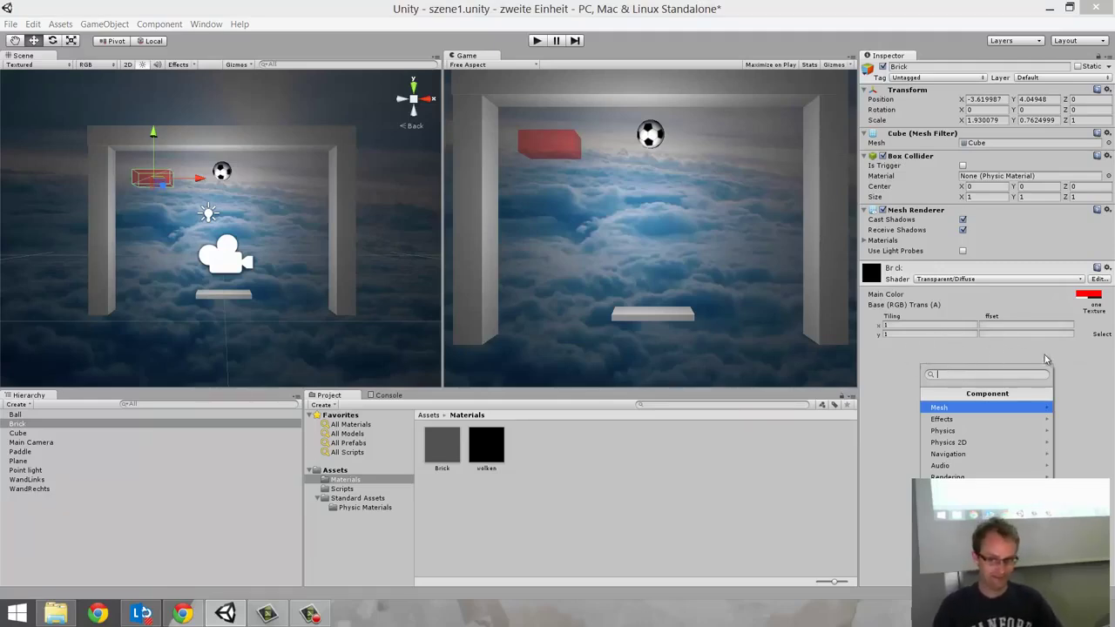
pyautogui.click(964, 432)
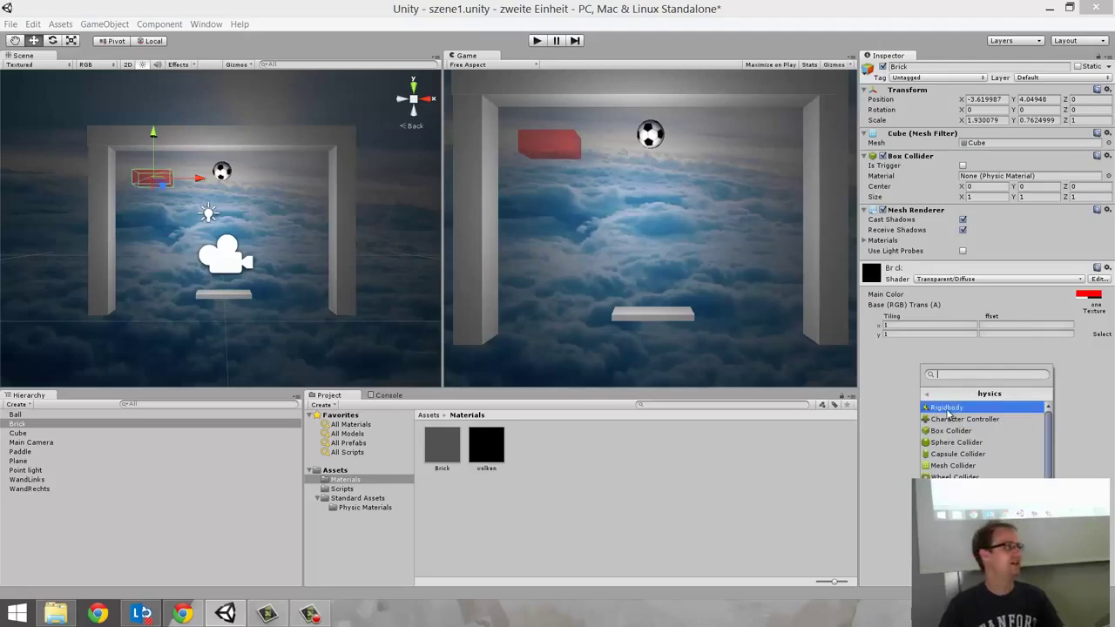
pyautogui.click(948, 411)
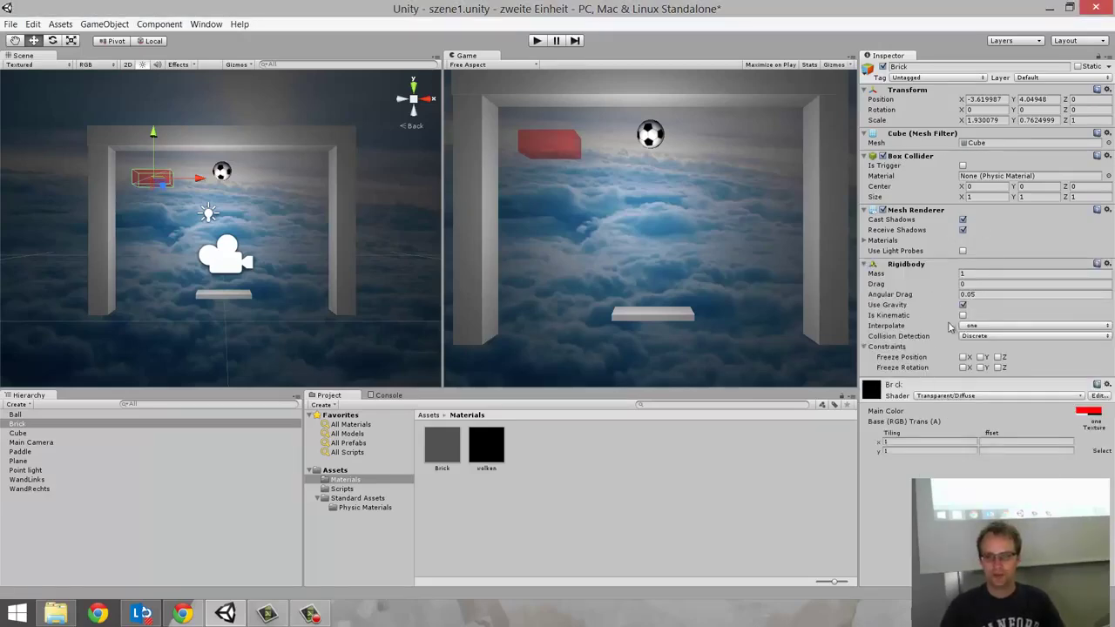
pyautogui.click(536, 41)
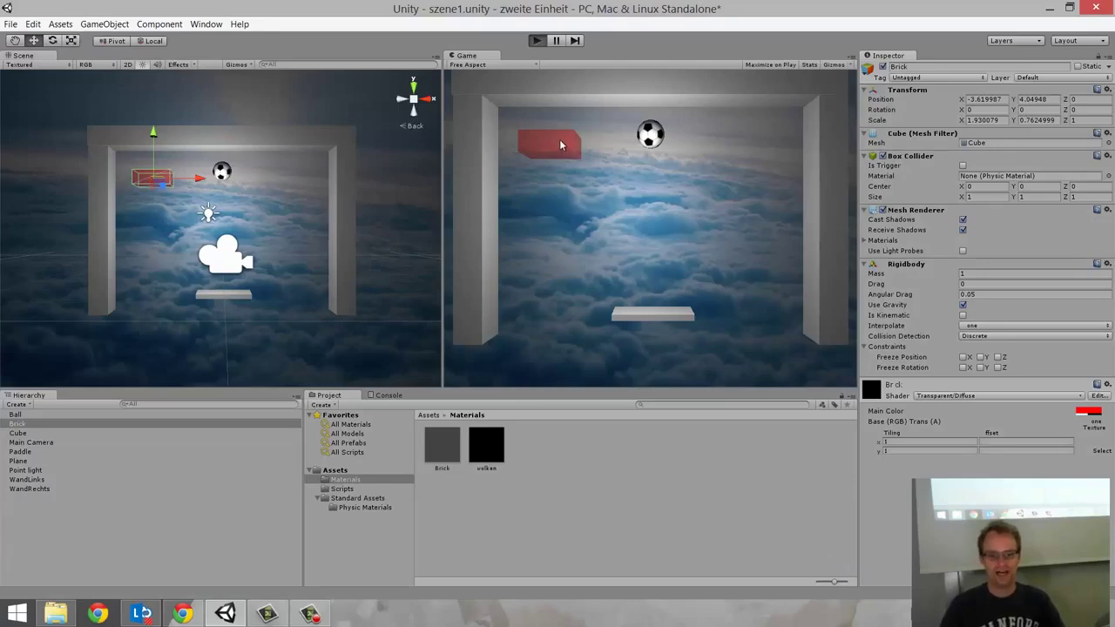
# - Play-test with Use Gravity off on the Brick's Rigidbody, steering the paddle left, then stop
pyautogui.click(539, 40)
pyautogui.click(539, 40)
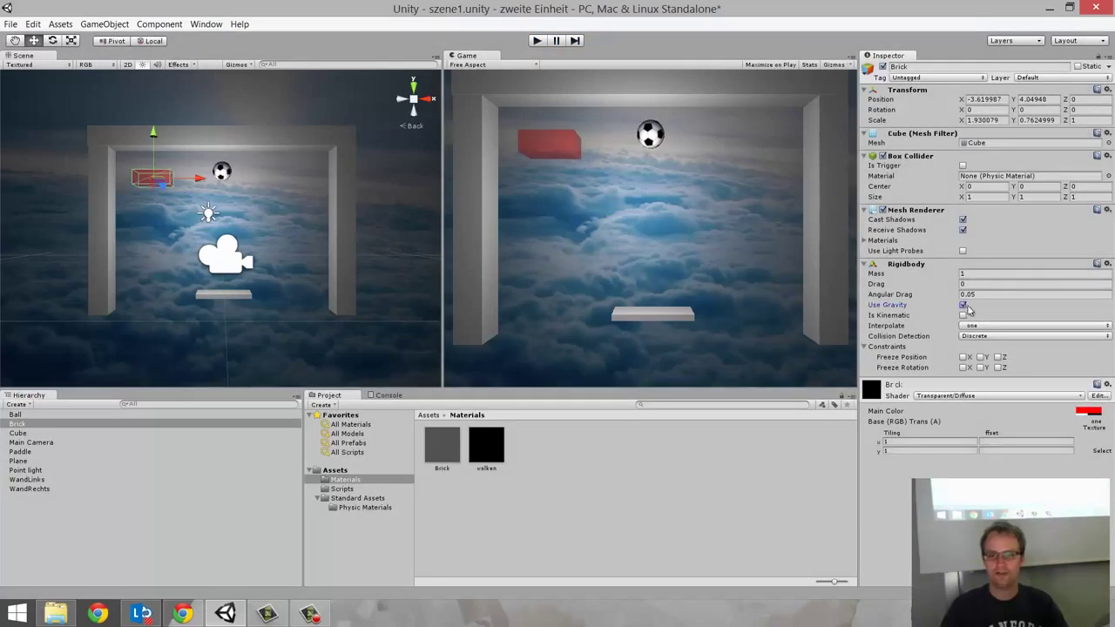
pyautogui.click(537, 41)
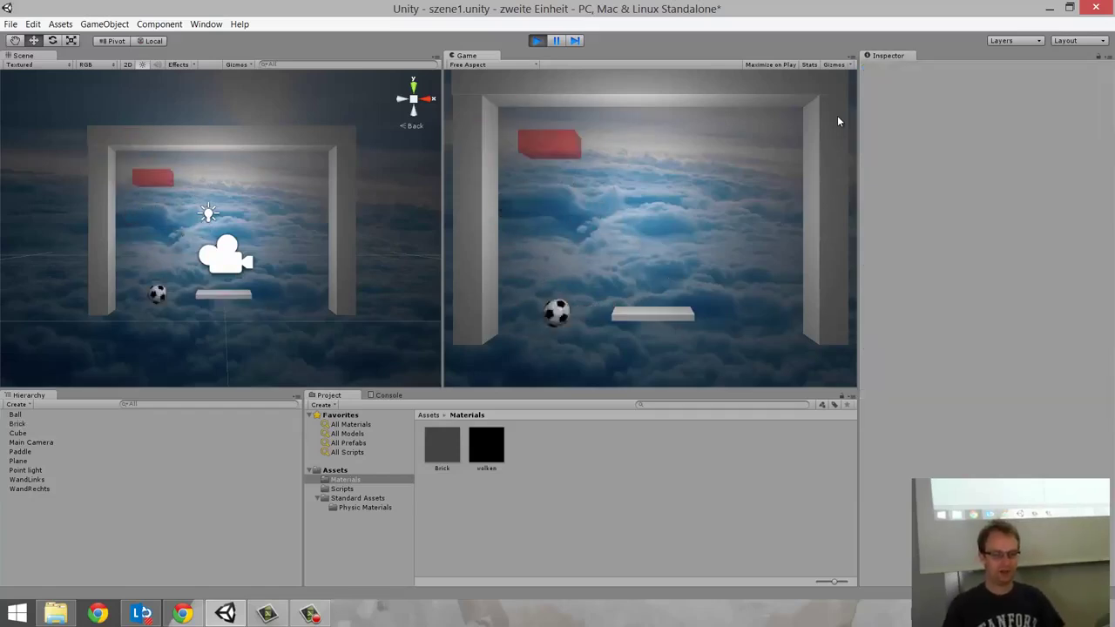
pyautogui.press('Left')
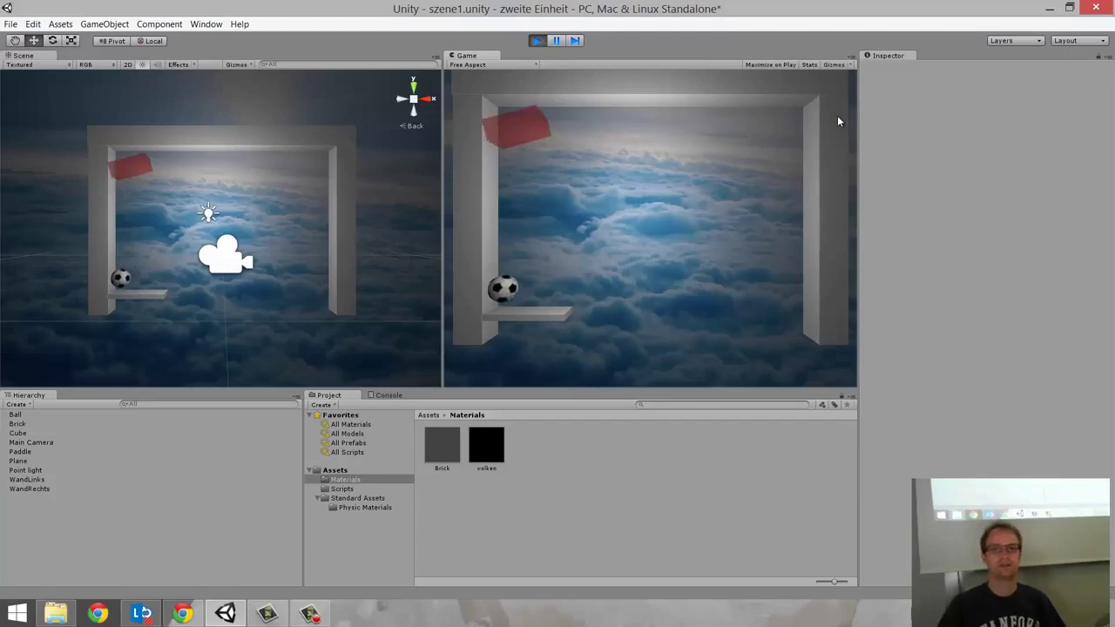
pyautogui.click(541, 41)
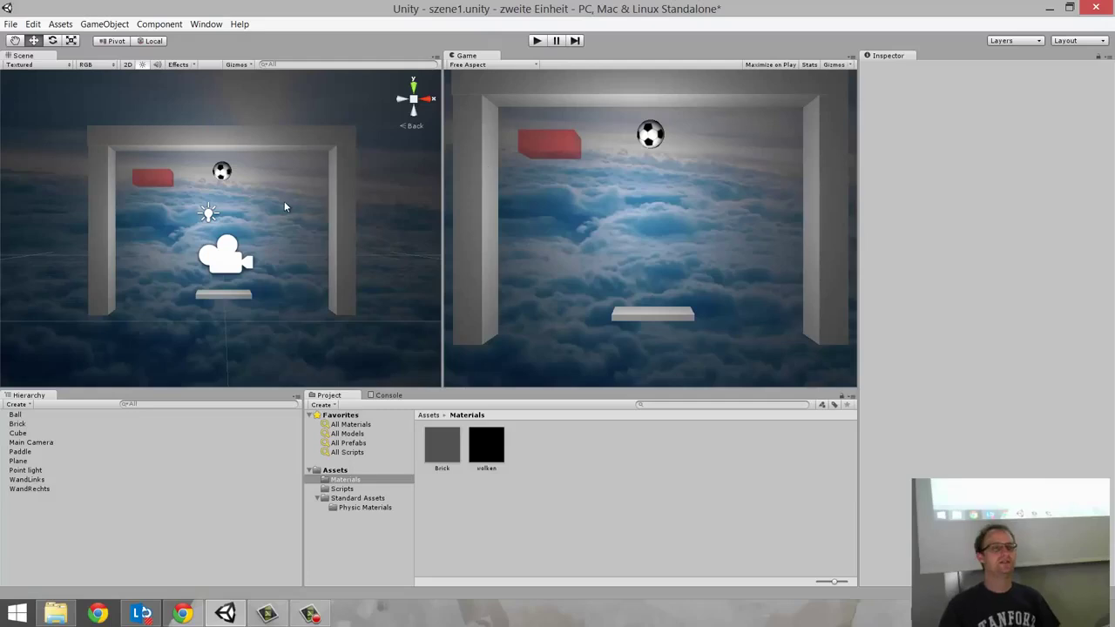
pyautogui.click(154, 181)
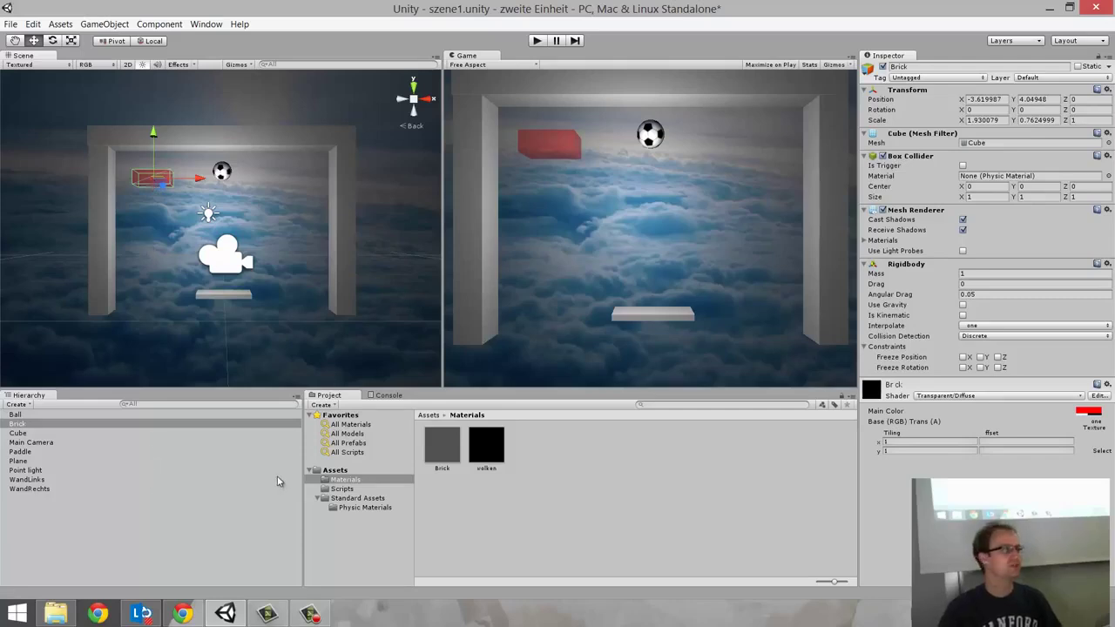
# - Create a new JavaScript named Brick in the Assets/Scripts folder
pyautogui.click(337, 472)
pyautogui.doubleClick(491, 454)
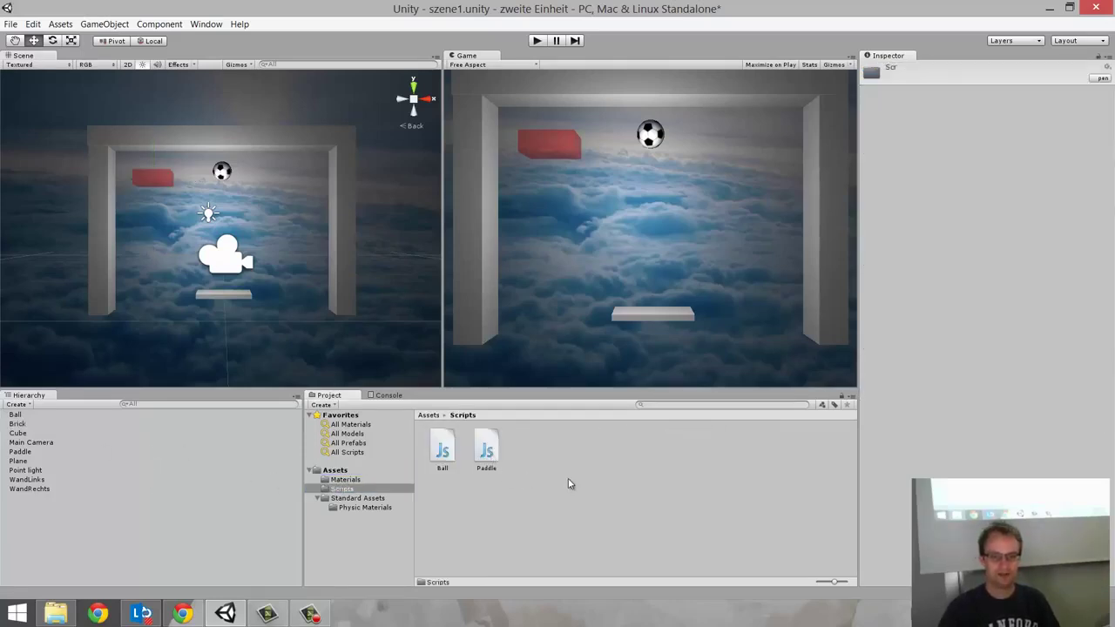
pyautogui.rightClick(568, 484)
pyautogui.moveTo(642, 288)
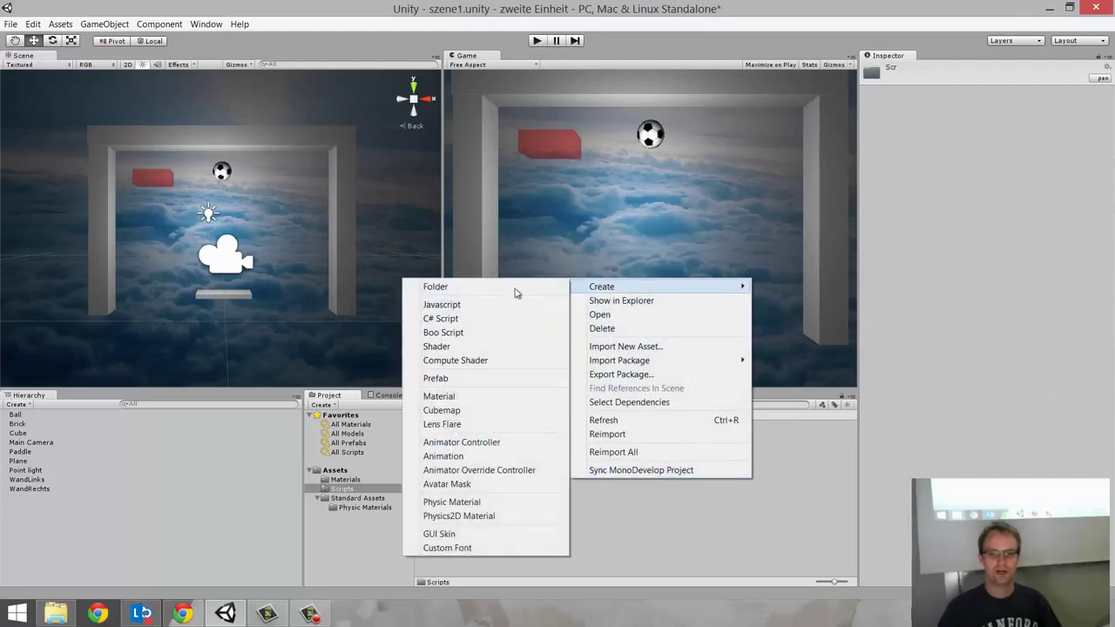
pyautogui.click(450, 307)
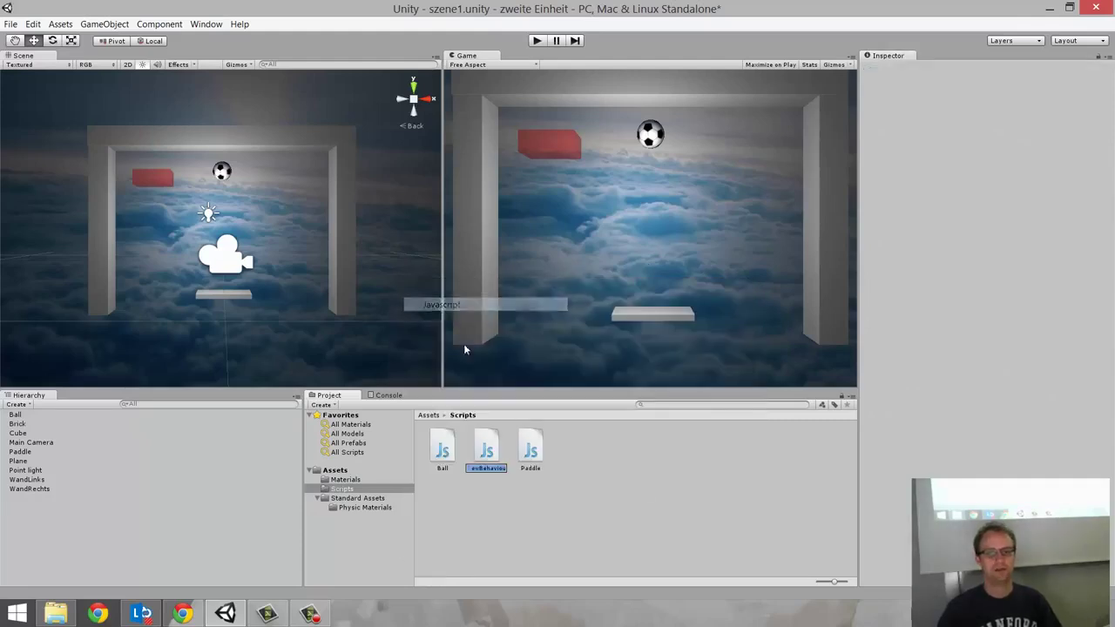
pyautogui.write('Brick')
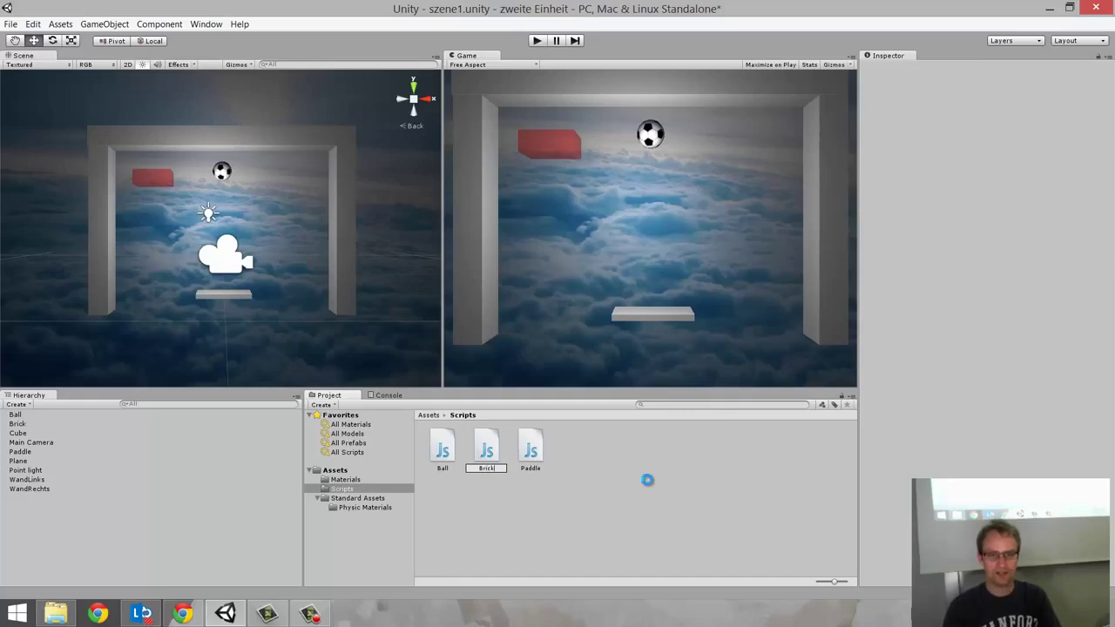
pyautogui.press('Return')
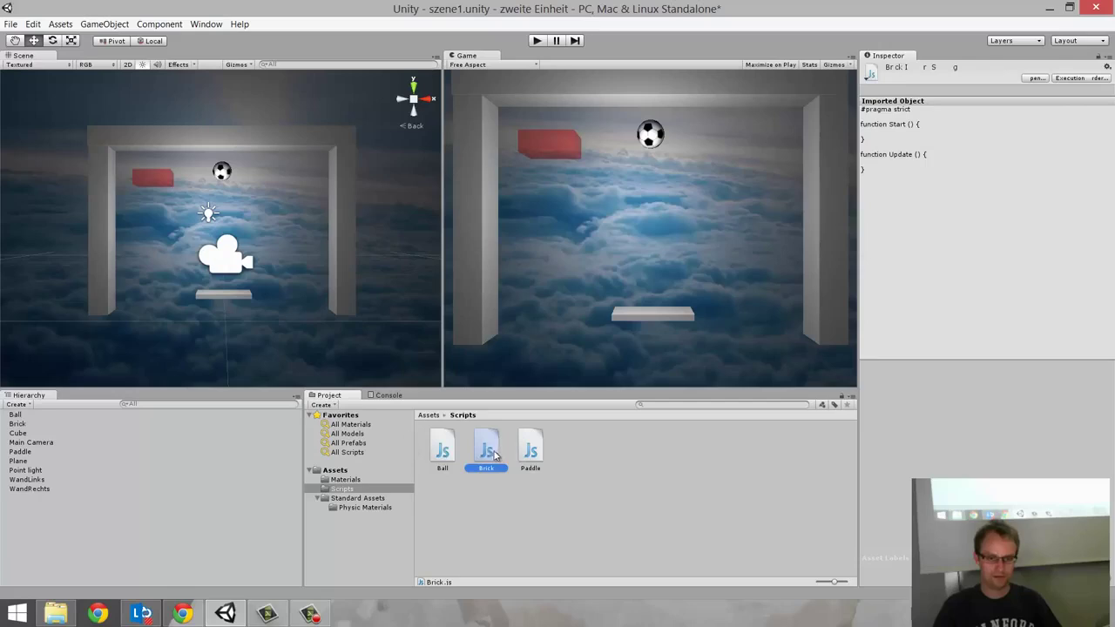
# - Attach Brick.js to the Brick object in the Hierarchy and check it
pyautogui.moveTo(495, 456); pyautogui.dragTo(32, 426)
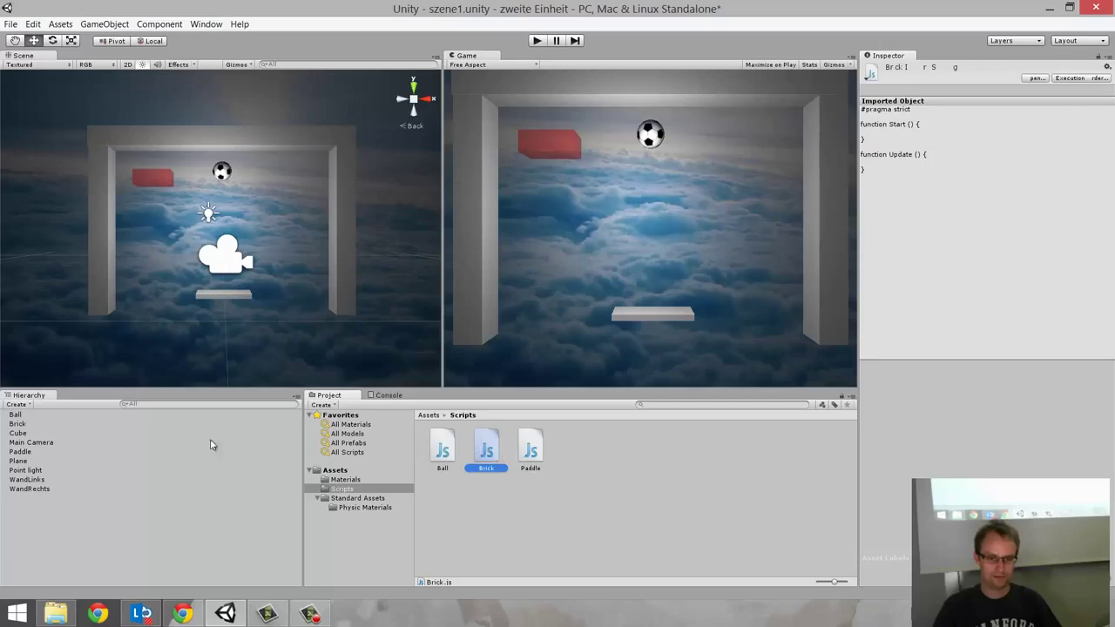
pyautogui.click(21, 424)
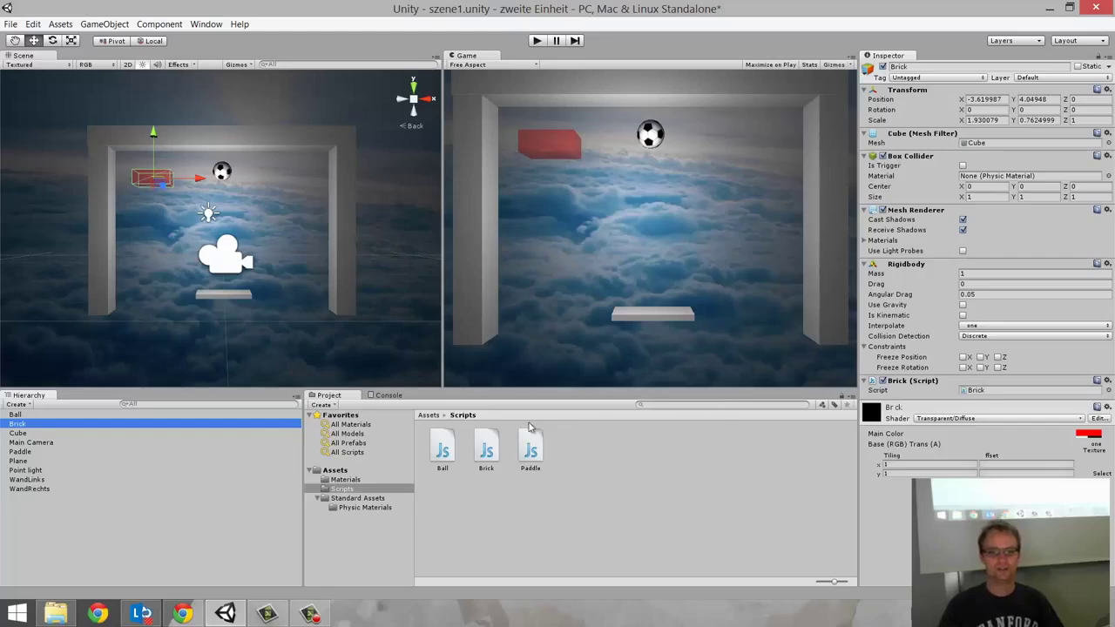
pyautogui.click(489, 451)
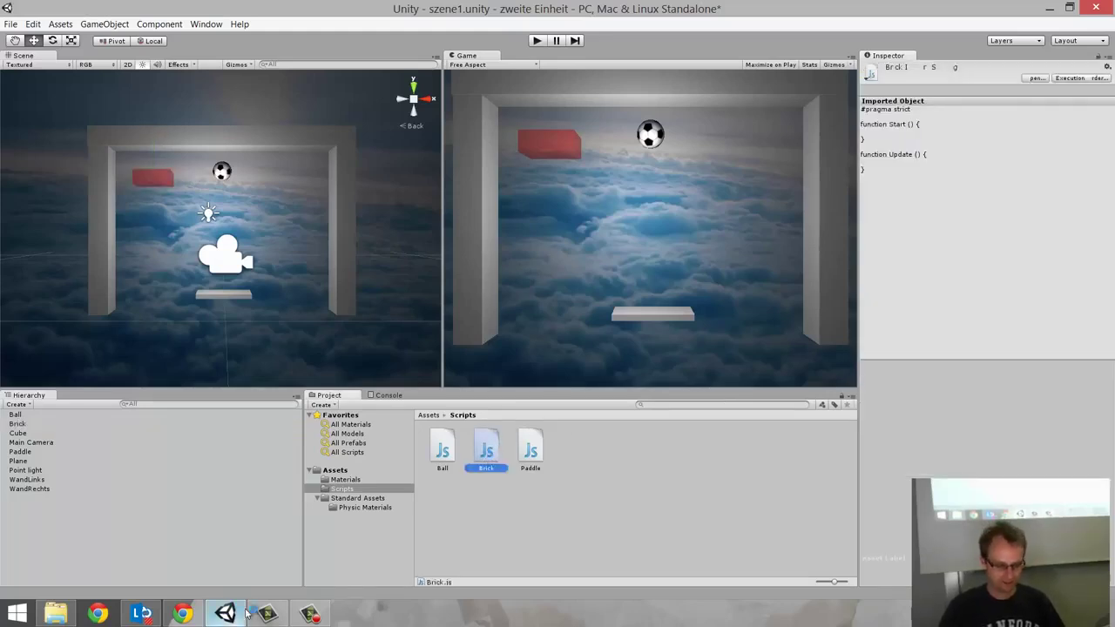
# - Add an empty OnCollisionEnter function to Brick.js, then select Brick in Unity to inspect it
pyautogui.click(300, 615)
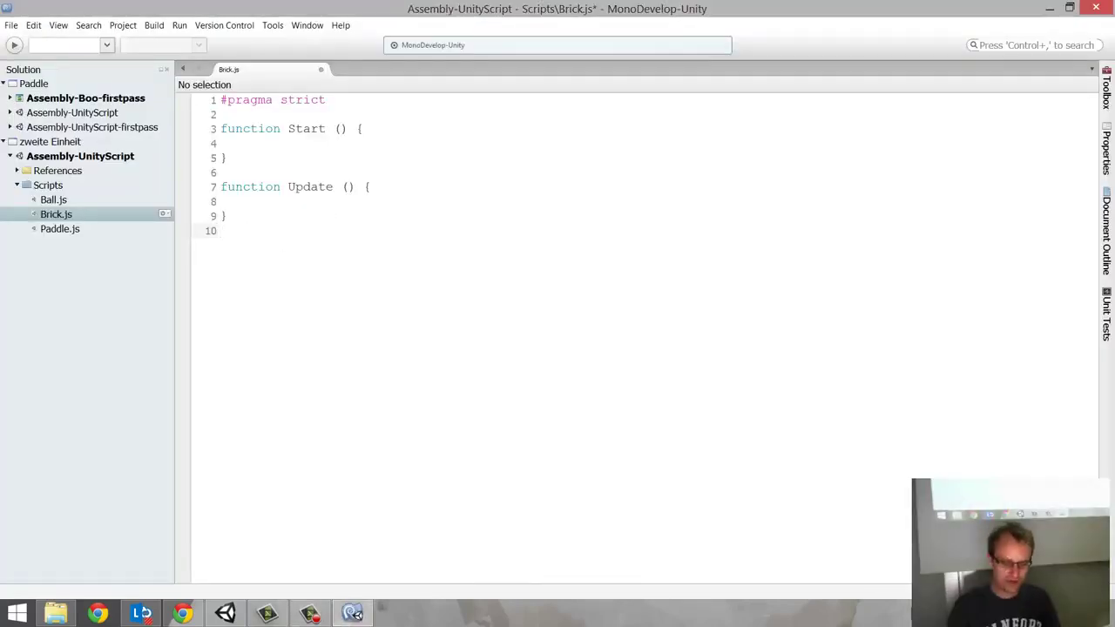
pyautogui.write('function On')
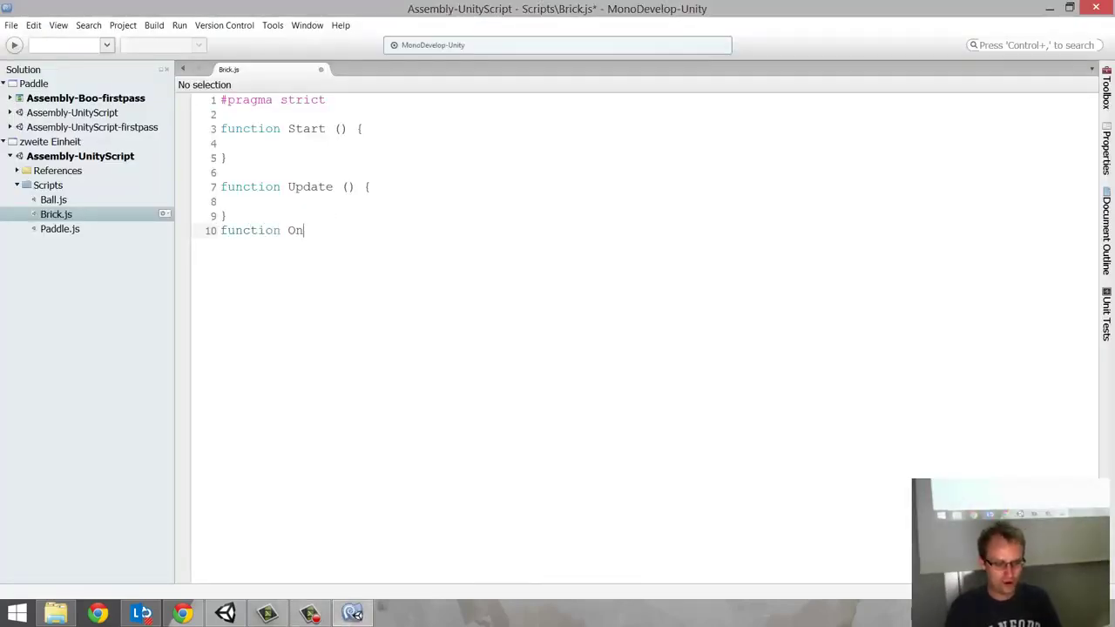
pyautogui.write('Collision')
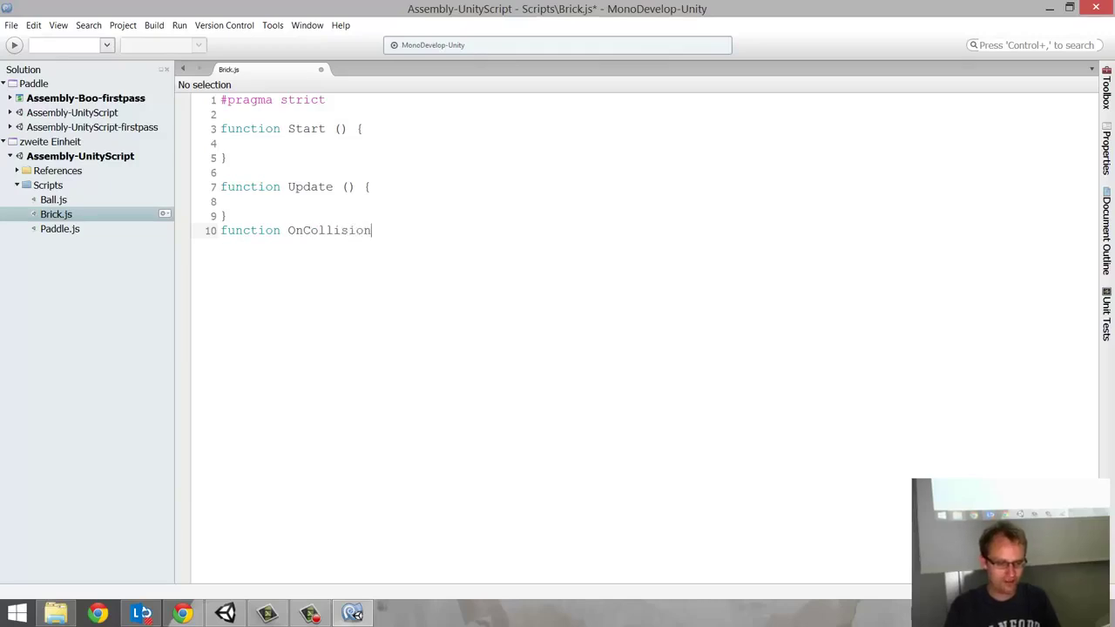
pyautogui.write('Enter(')
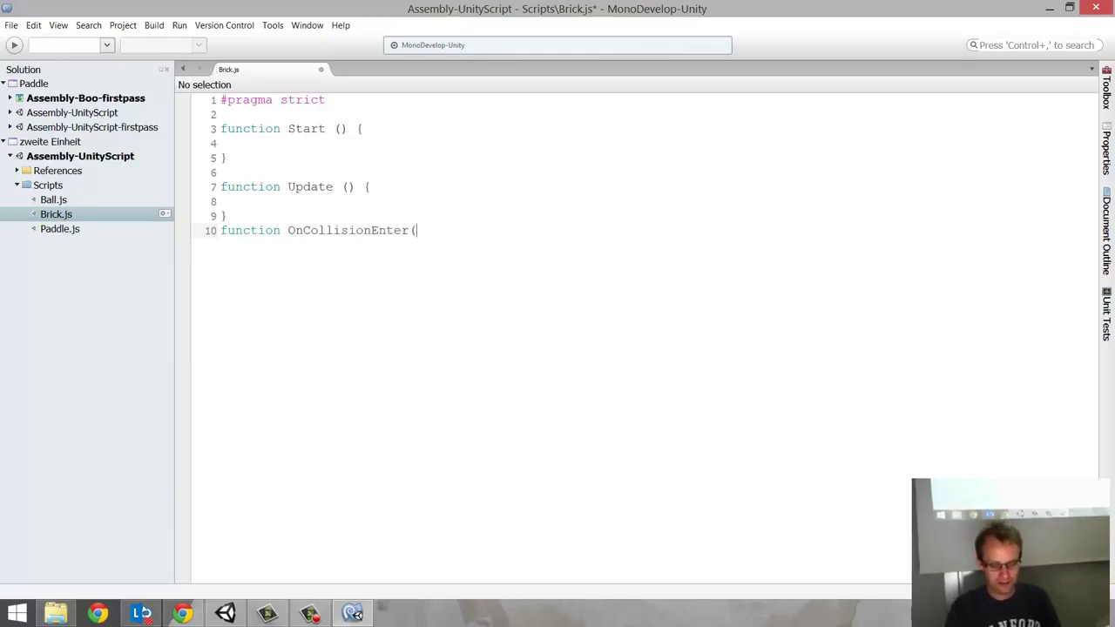
pyautogui.write('d')
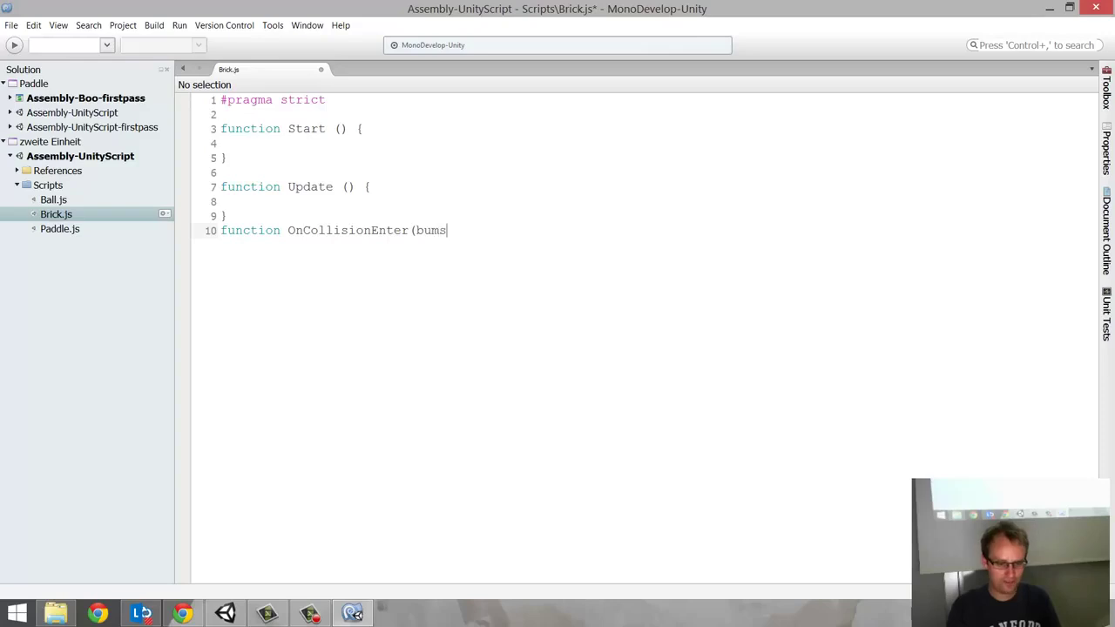
pyautogui.write(':Collision){')
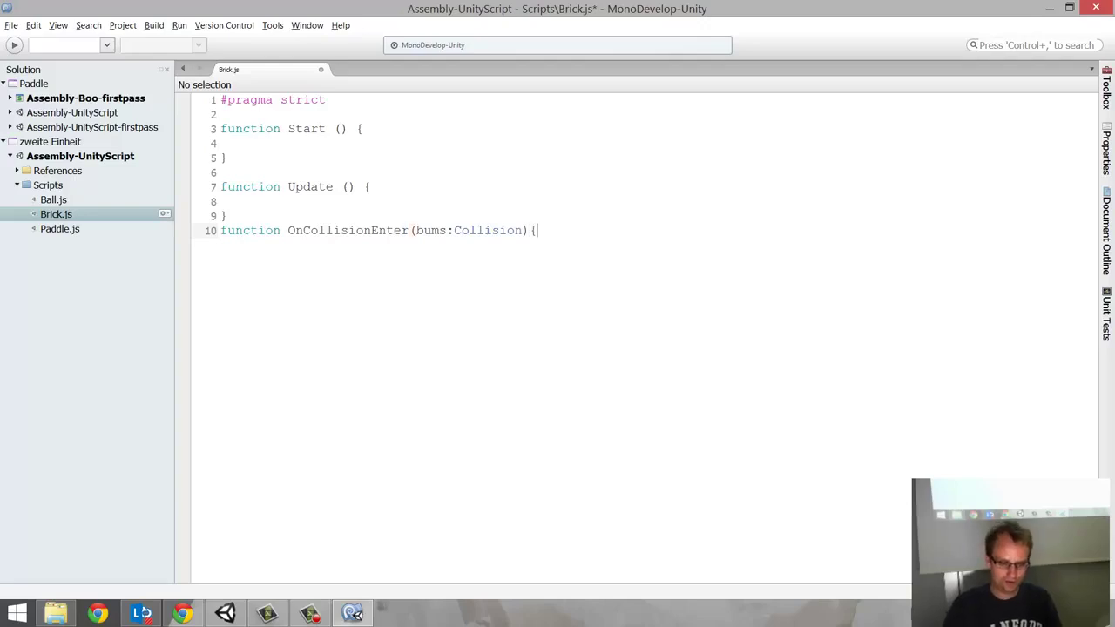
pyautogui.press('Return')
pyautogui.press('Return')
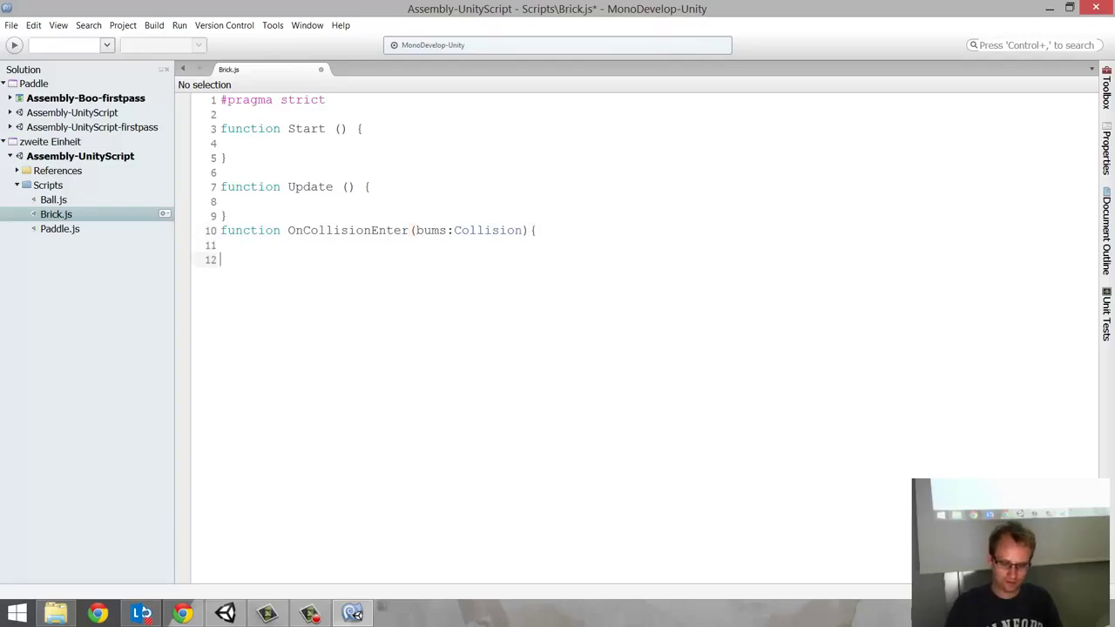
pyautogui.write('}')
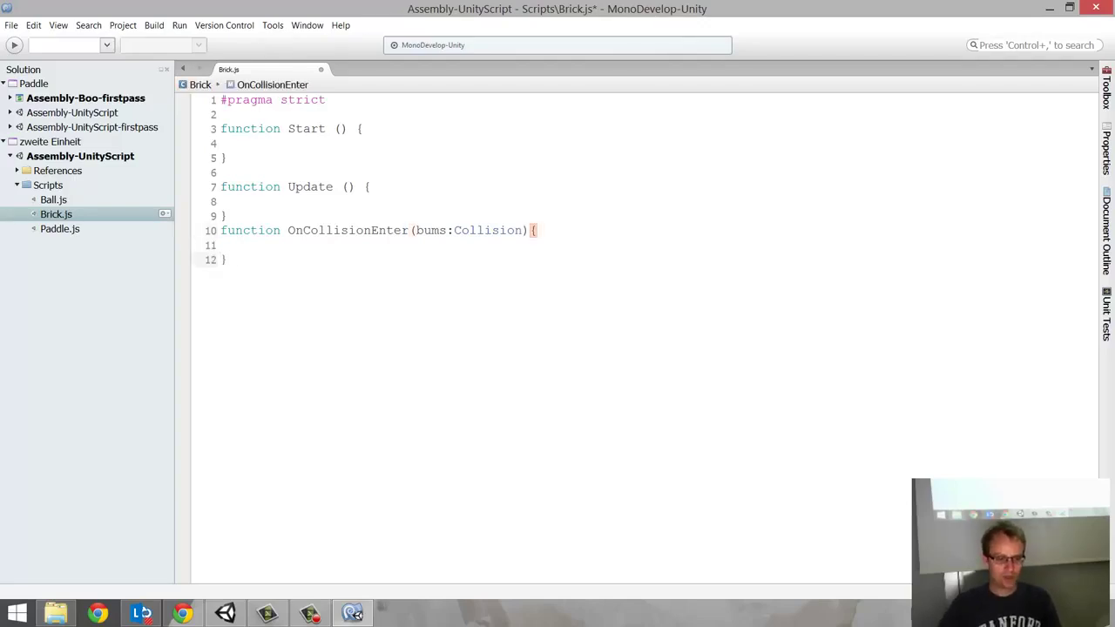
pyautogui.click(251, 245)
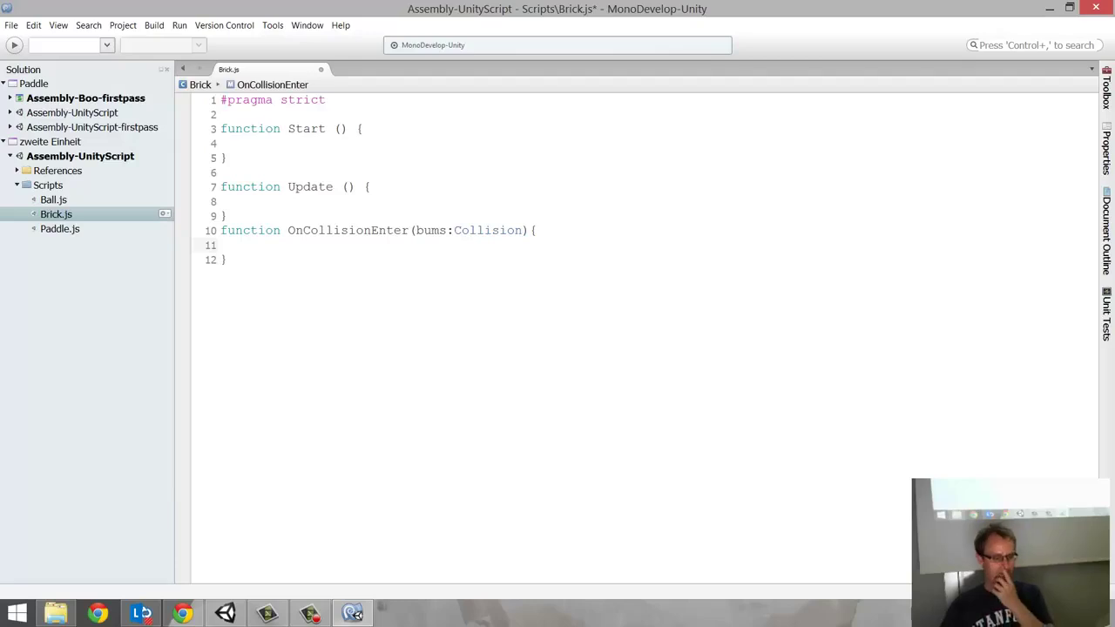
pyautogui.click(228, 612)
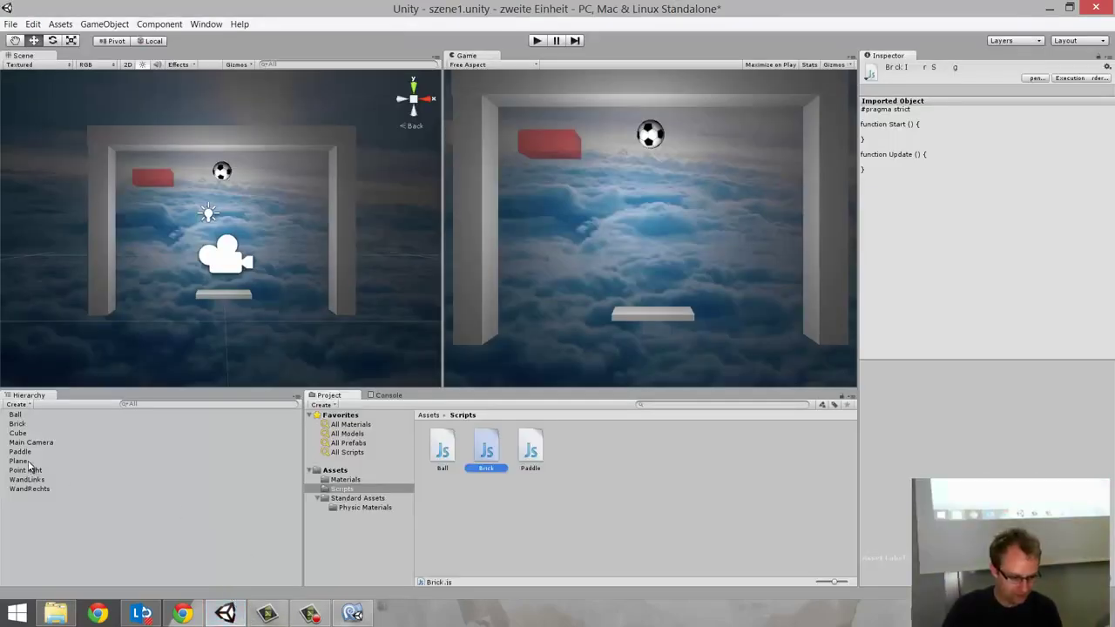
pyautogui.click(17, 424)
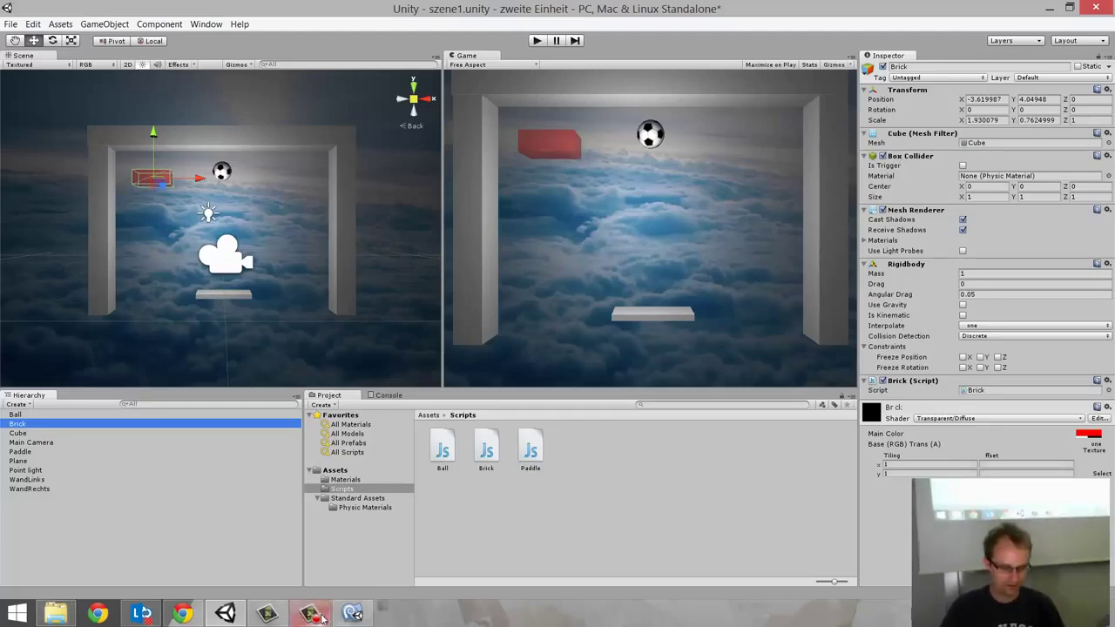
# - Put this.rigidbody.useGravity = true; in OnCollisionEnter, save Brick.js, and play-test in Unity
pyautogui.click(352, 615)
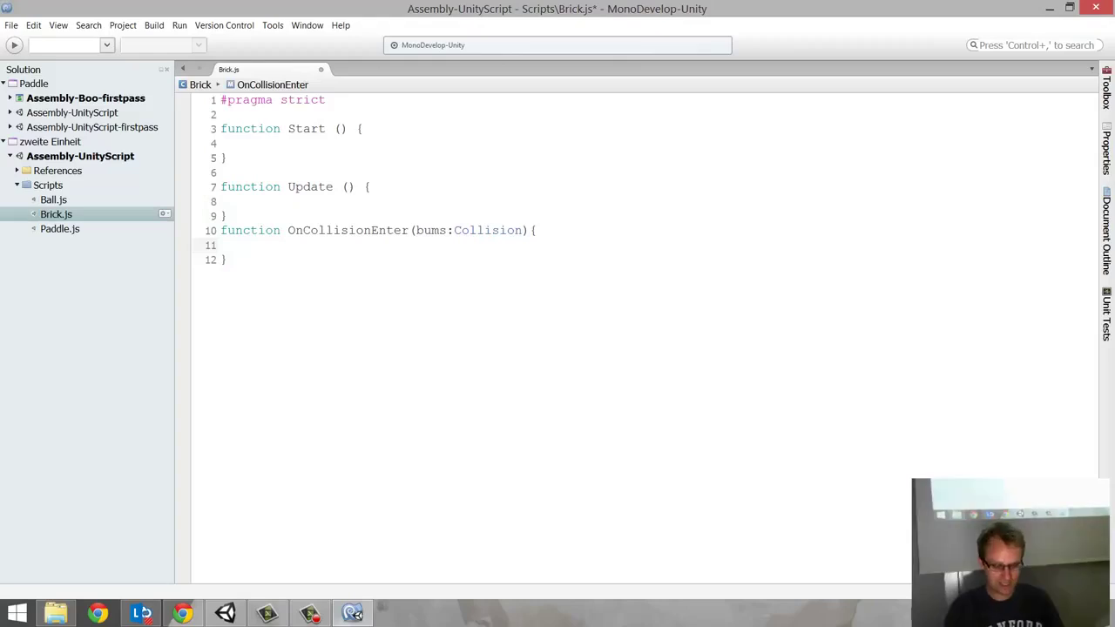
pyautogui.write('this')
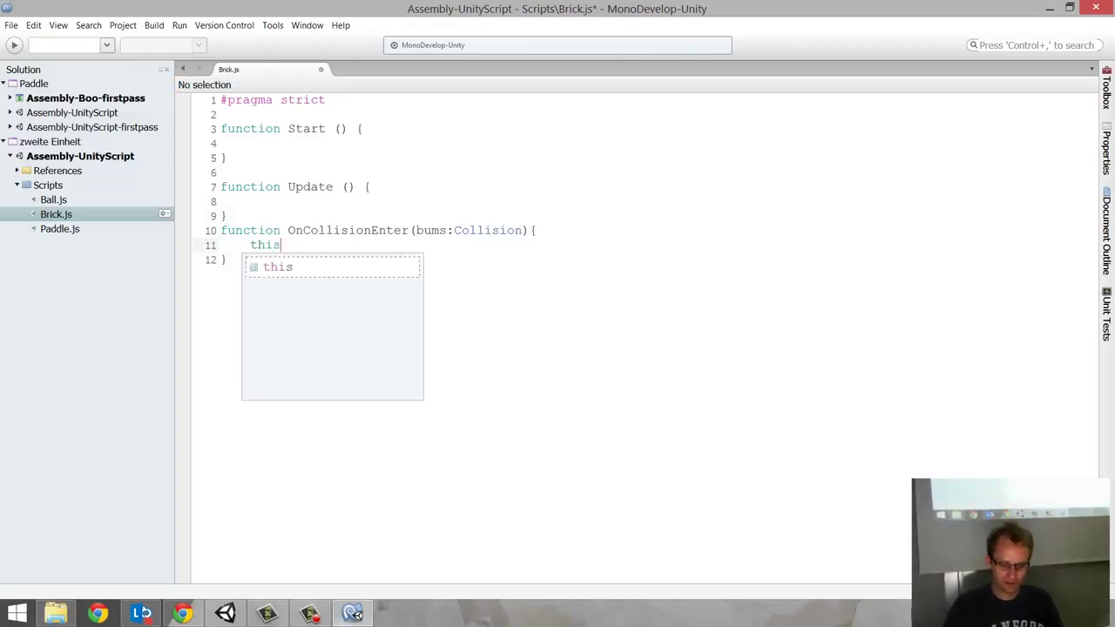
pyautogui.write('.rig')
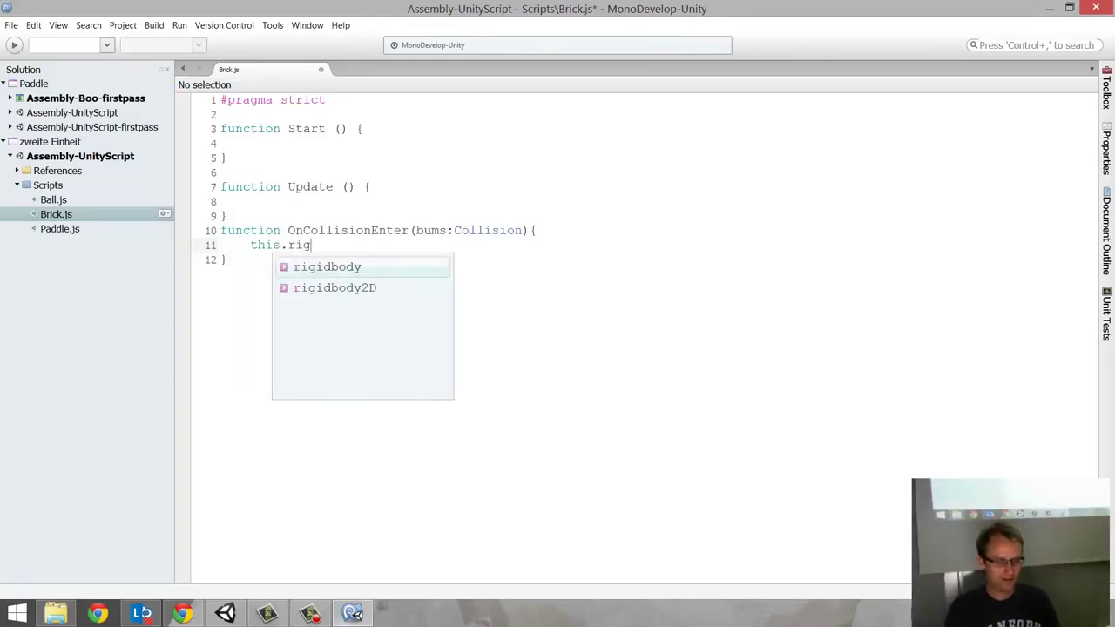
pyautogui.write('idbody.')
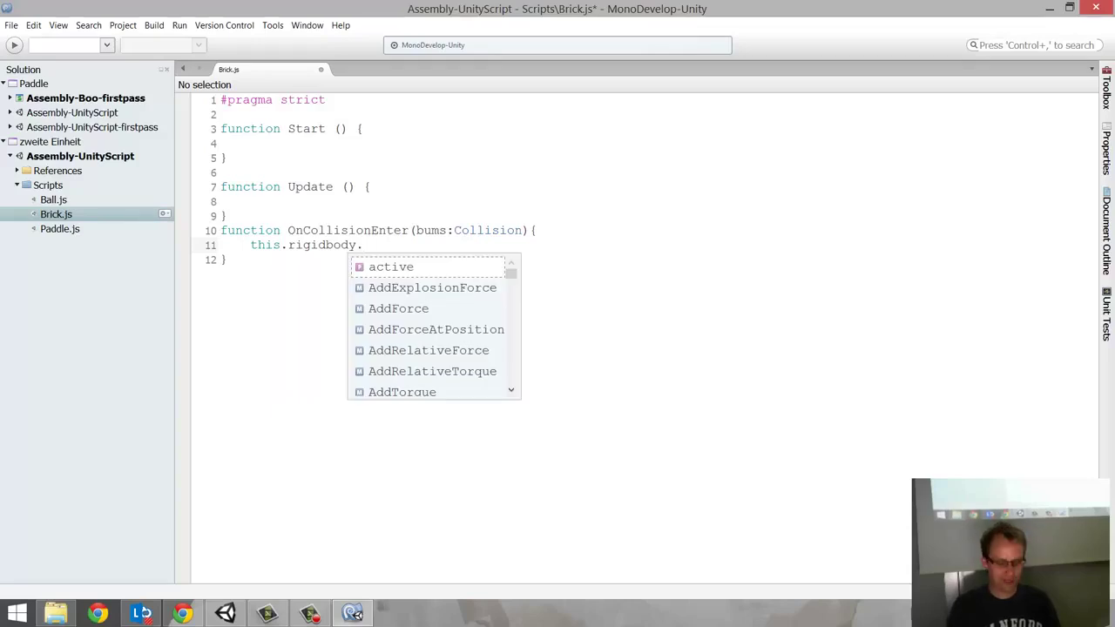
pyautogui.write('gry')
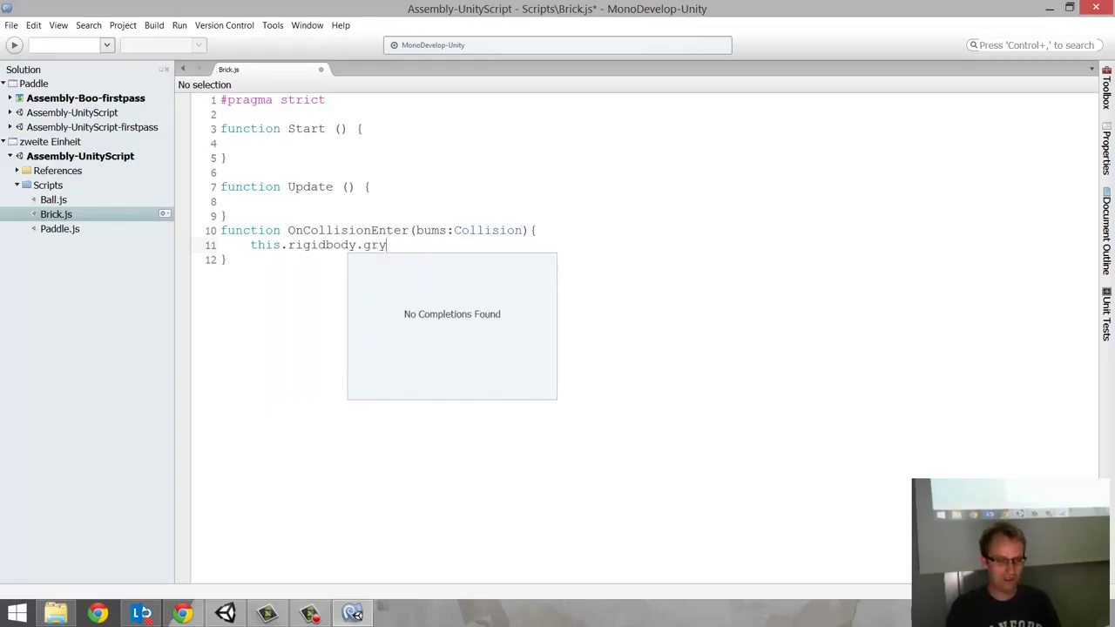
pyautogui.press('BackSpace')
pyautogui.press('Down')
pyautogui.press('Return')
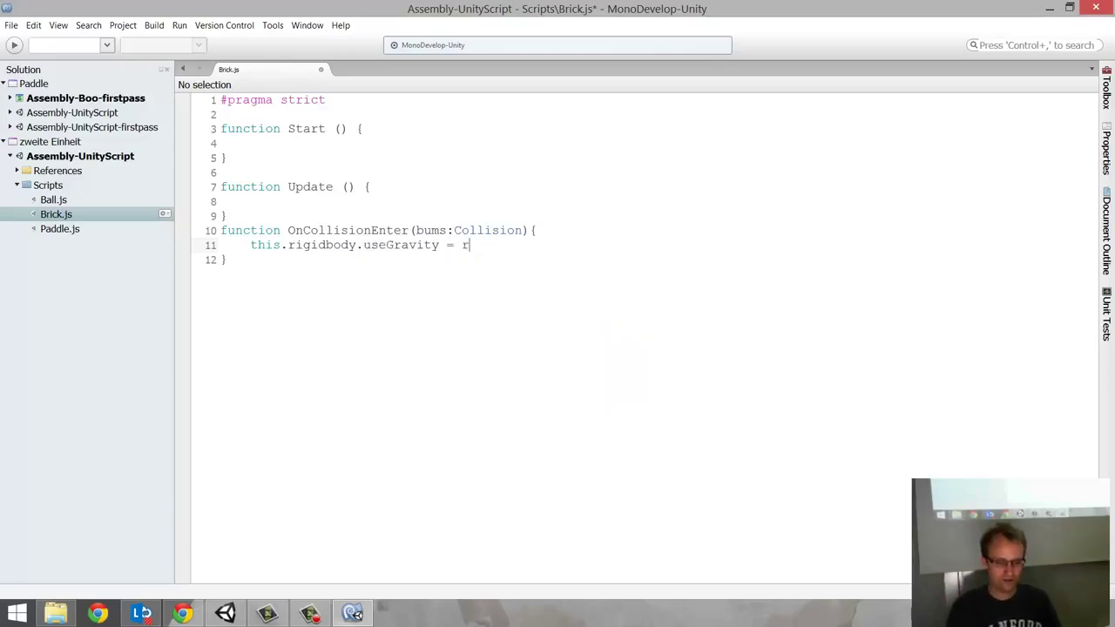
pyautogui.press('BackSpace')
pyautogui.write('true;')
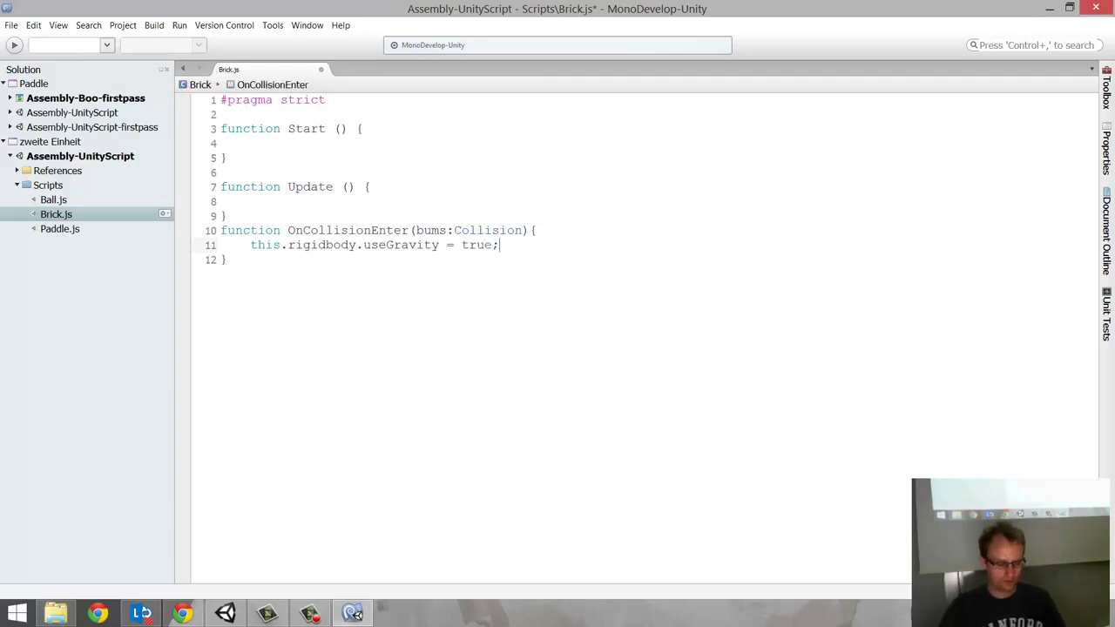
pyautogui.hotkey('ctrl', 's')
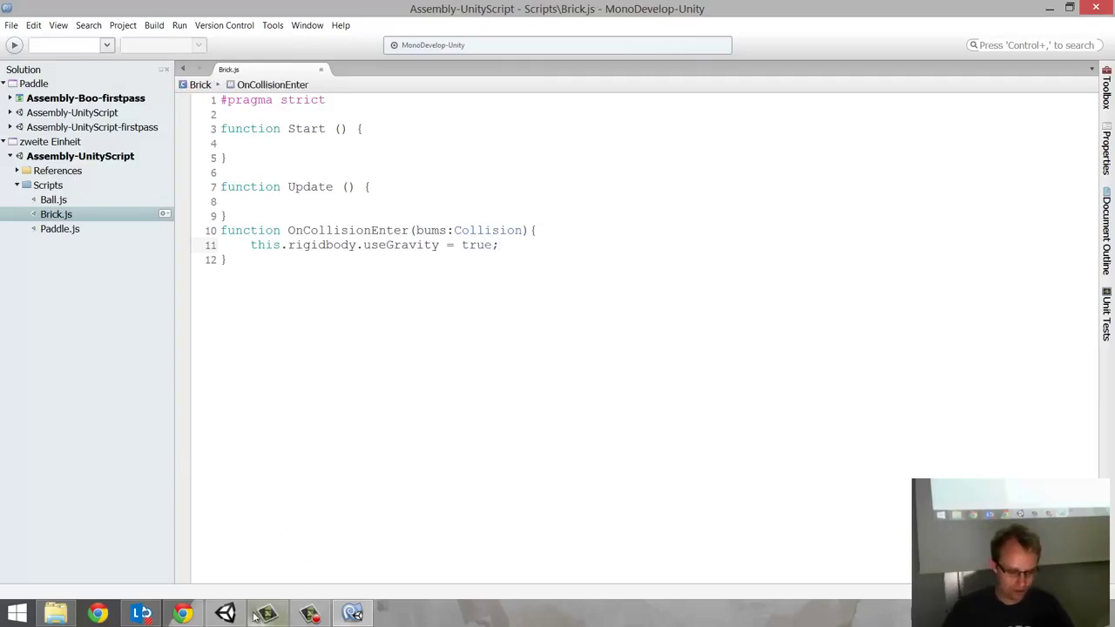
pyautogui.click(225, 614)
pyautogui.click(538, 41)
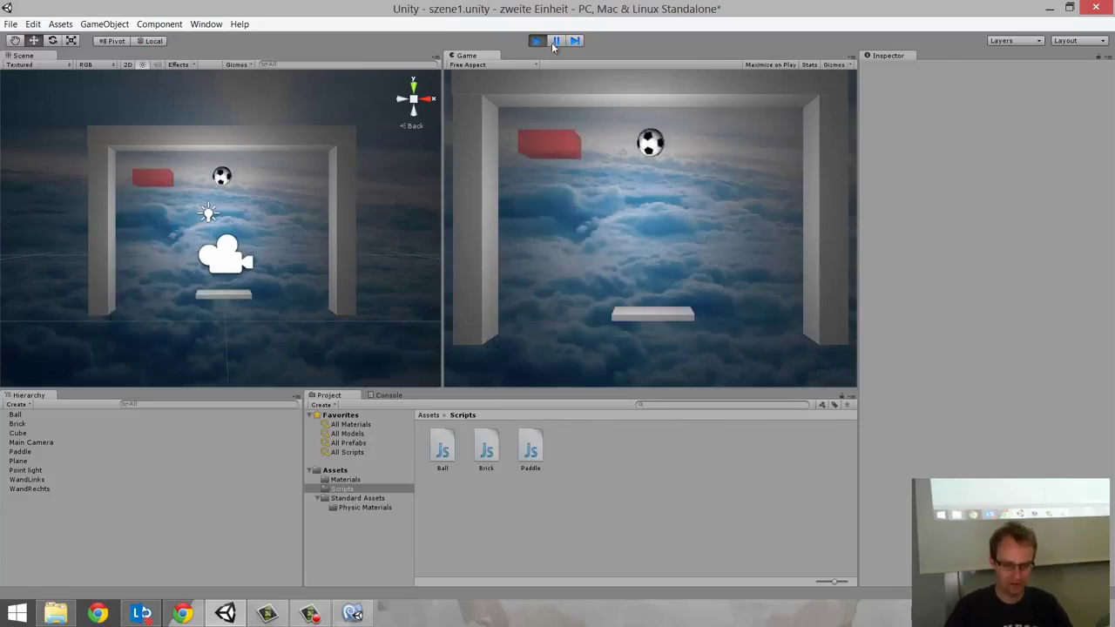
# - Leave the running game and return to Brick.js in MonoDevelop
pyautogui.click(311, 615)
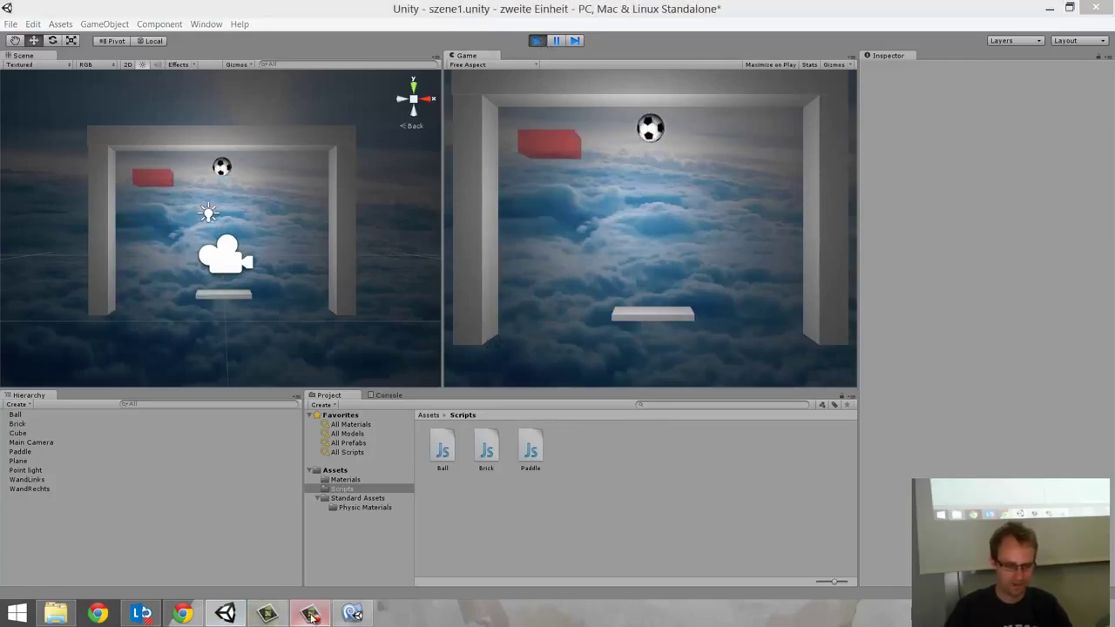
pyautogui.click(352, 613)
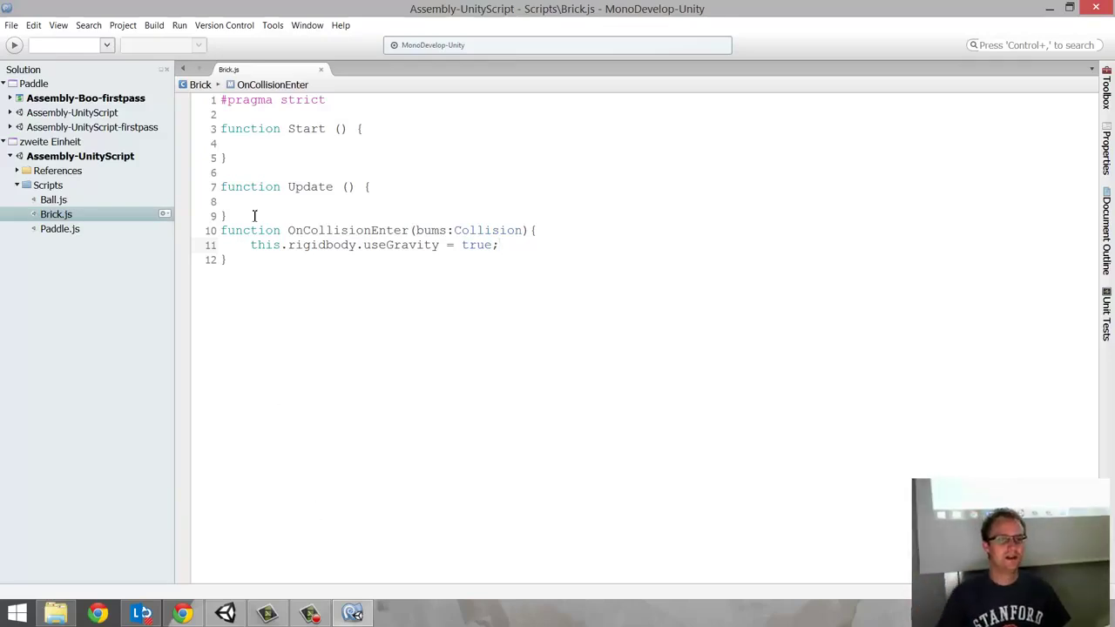
# - Open Paddle.js and Ball.js and paste a copy of the WandRechts if-block below it
pyautogui.click(69, 232)
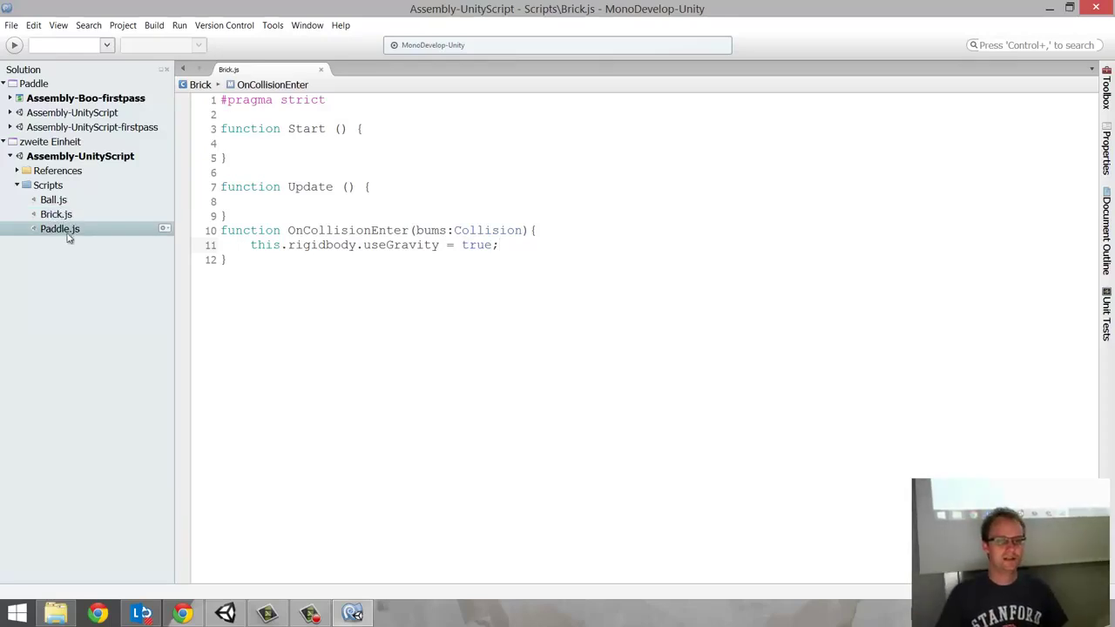
pyautogui.doubleClick(60, 230)
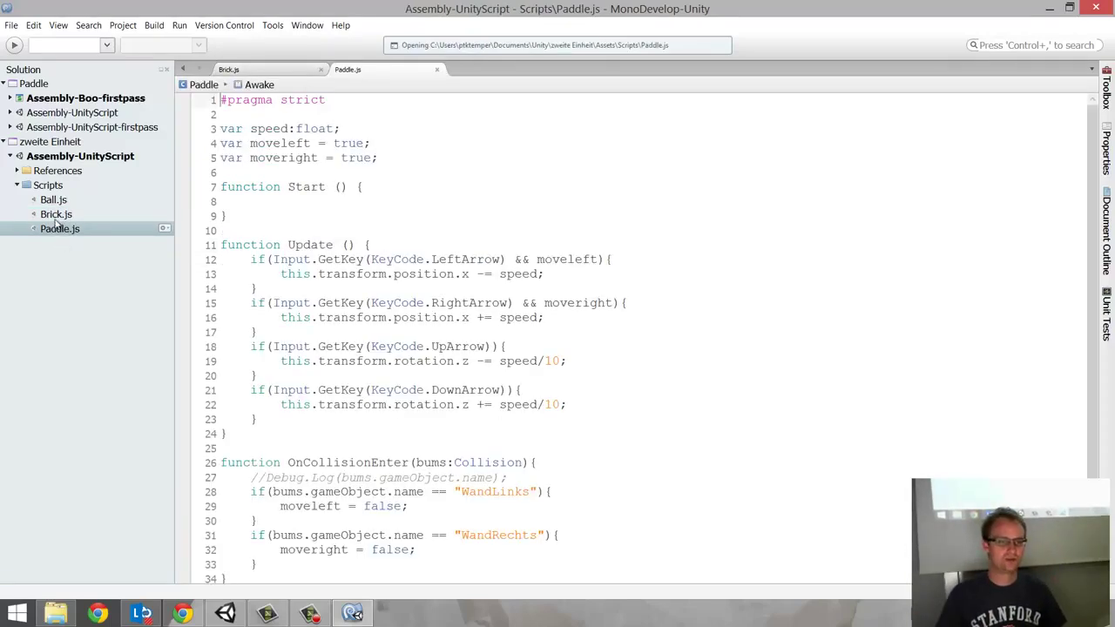
pyautogui.doubleClick(54, 202)
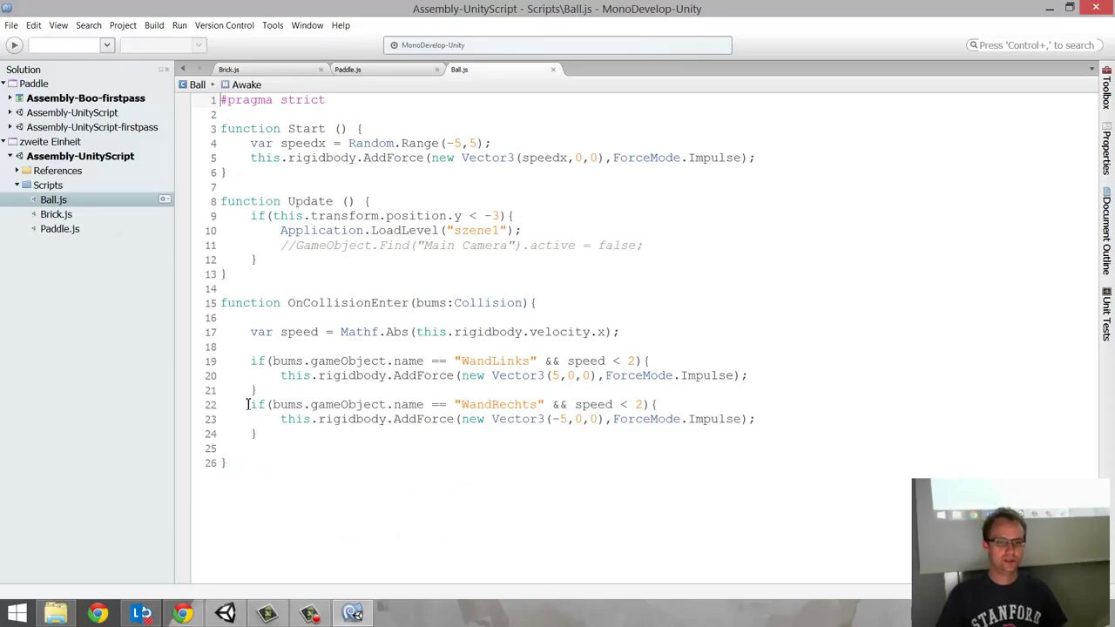
pyautogui.moveTo(248, 404); pyautogui.dragTo(273, 433)
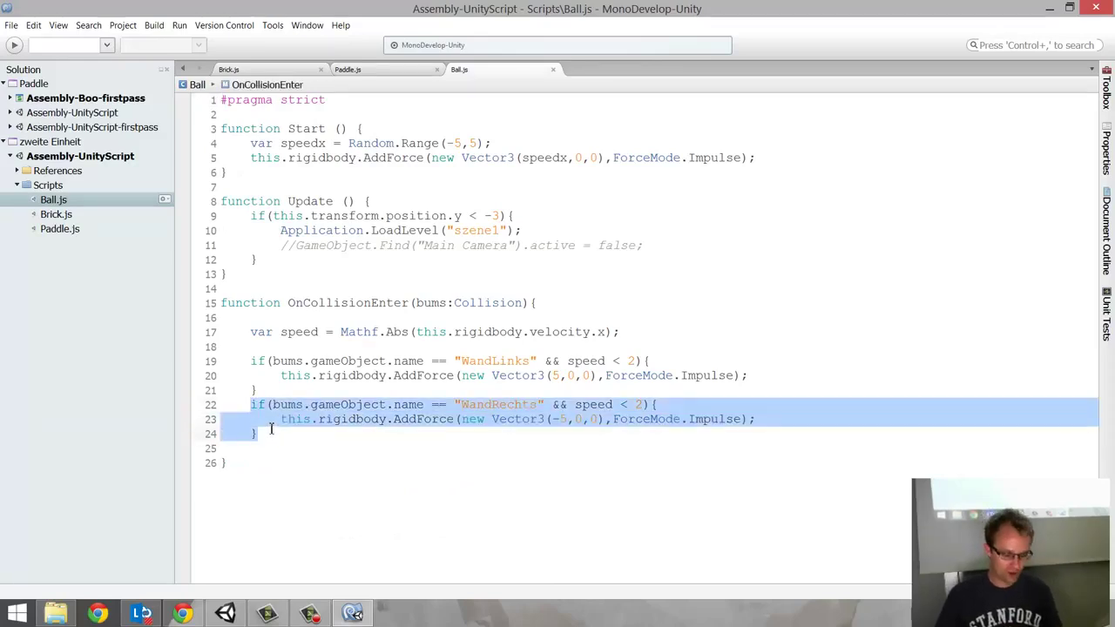
pyautogui.click(271, 433)
pyautogui.press('Return')
pyautogui.press('Return')
pyautogui.write('if(bums.gameObject.name == "WandRechts" && speed < 2){ \t\tthis.rigidbody.AddForce(new Vector3(-5,0,0),ForceMode.Impulse); \t}')
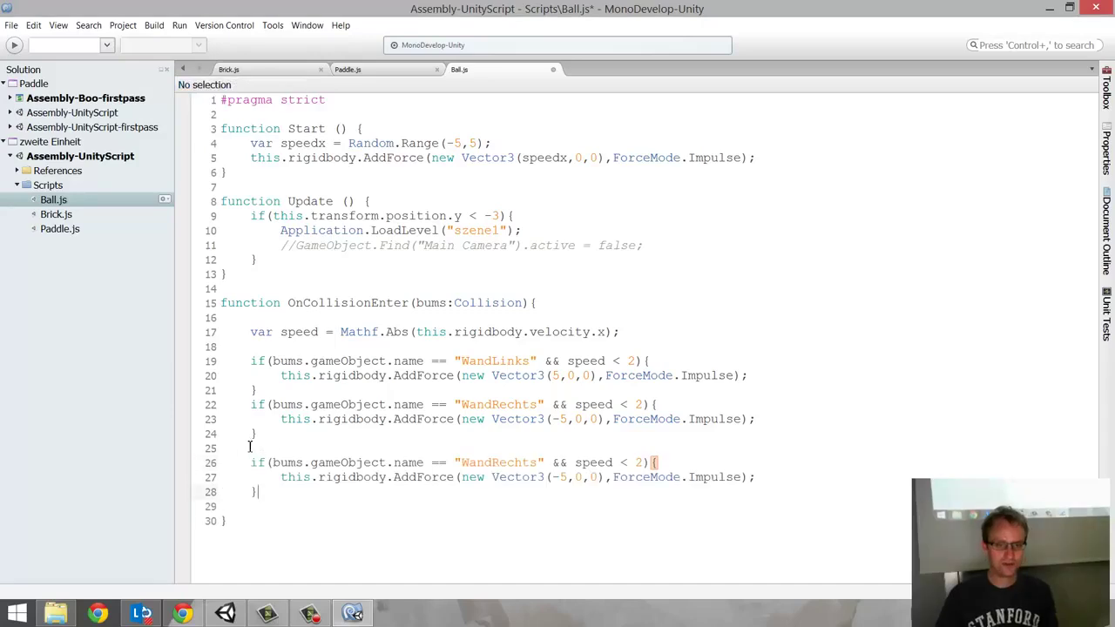
# - Make the copy check for "Paddle" without the speed test, pushing Vector3(0,2,0), and save Ball.js
pyautogui.click(503, 468)
pyautogui.doubleClick(503, 468)
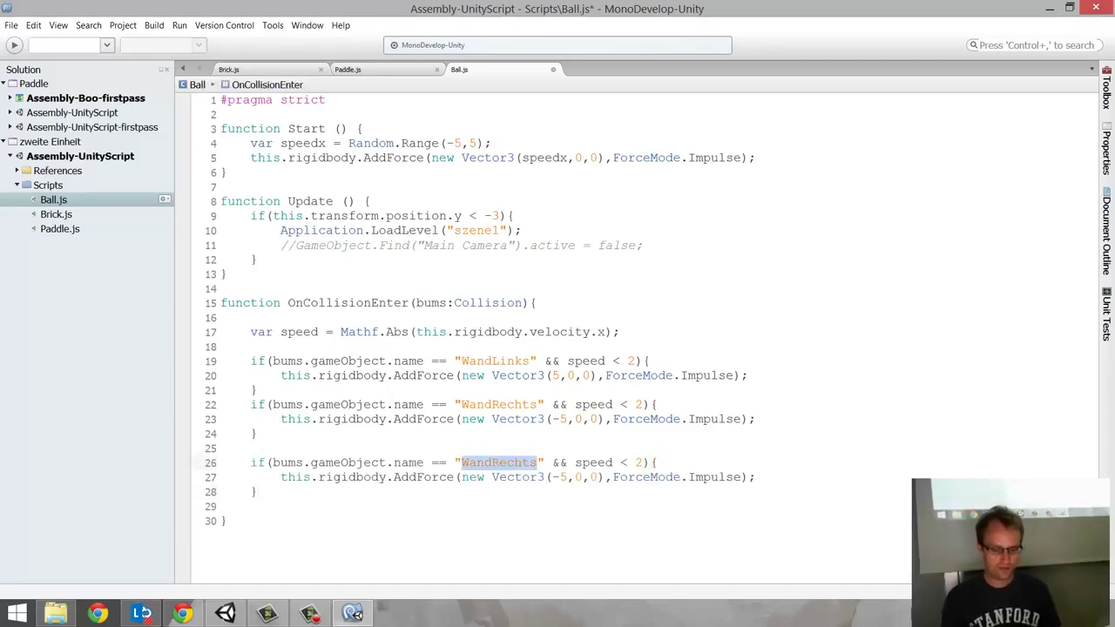
pyautogui.press('BackSpace')
pyautogui.write('Paddle')
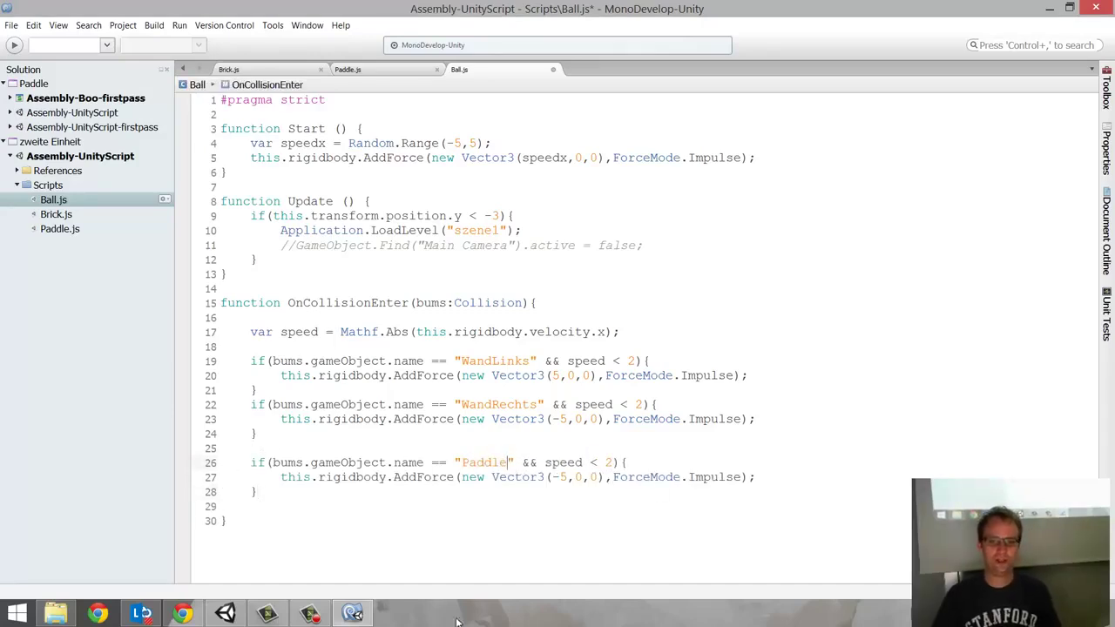
pyautogui.moveTo(615, 467); pyautogui.dragTo(617, 468)
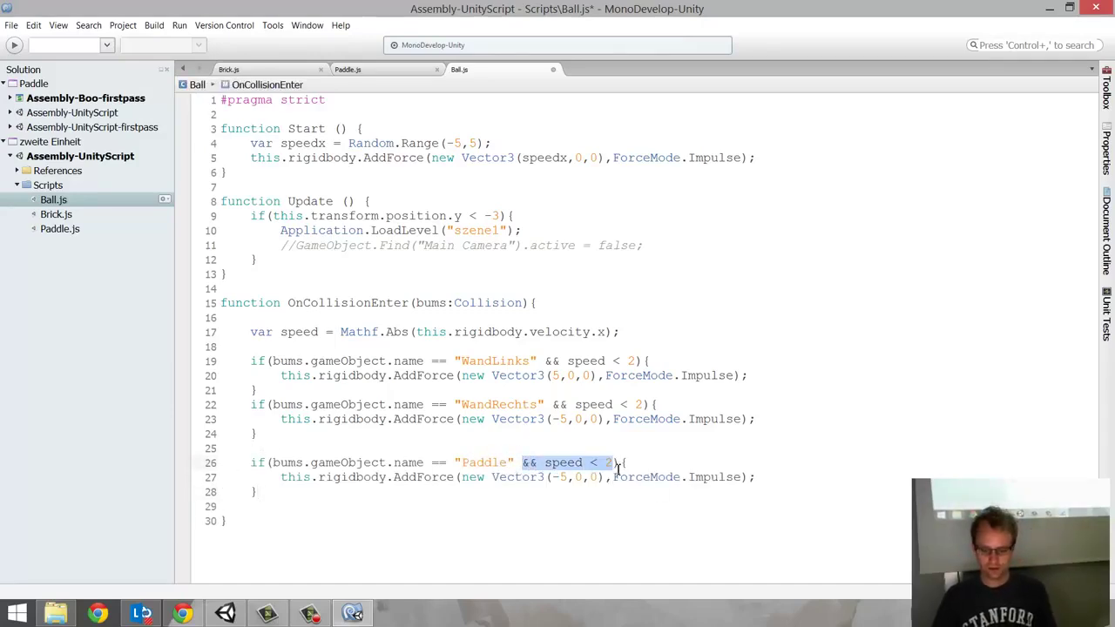
pyautogui.press('BackSpace')
pyautogui.moveTo(551, 477); pyautogui.dragTo(572, 481)
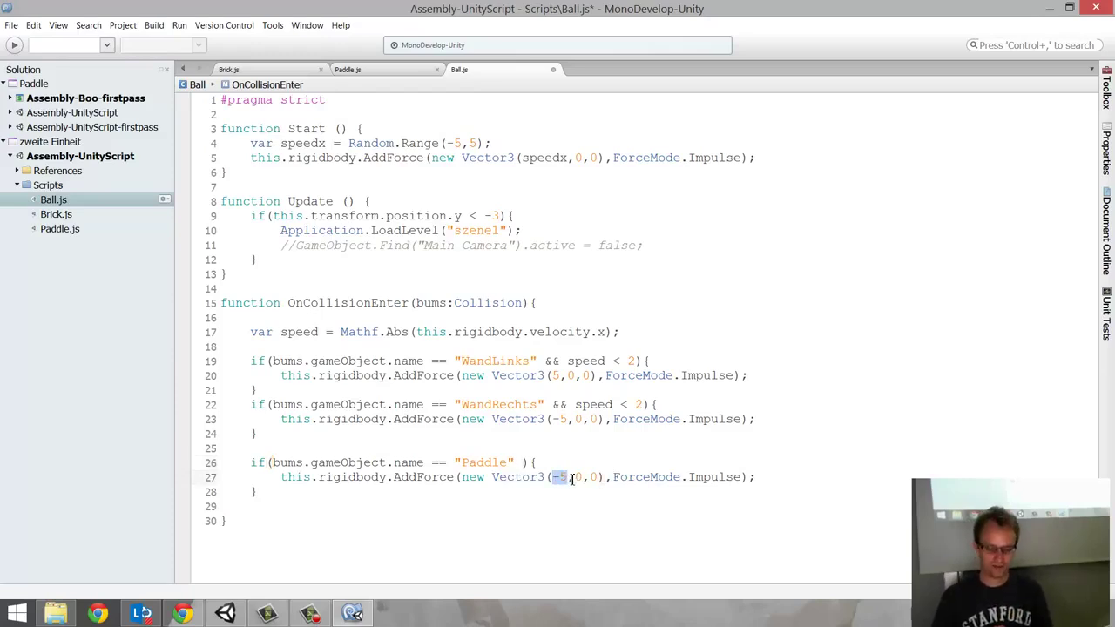
pyautogui.write('0')
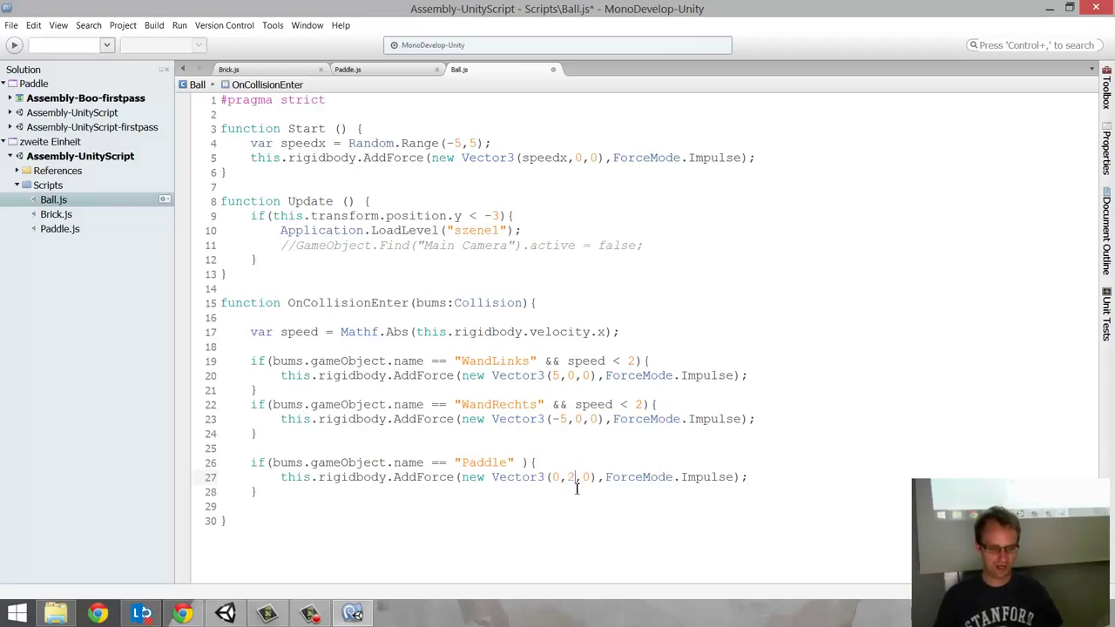
pyautogui.hotkey('ctrl', 's')
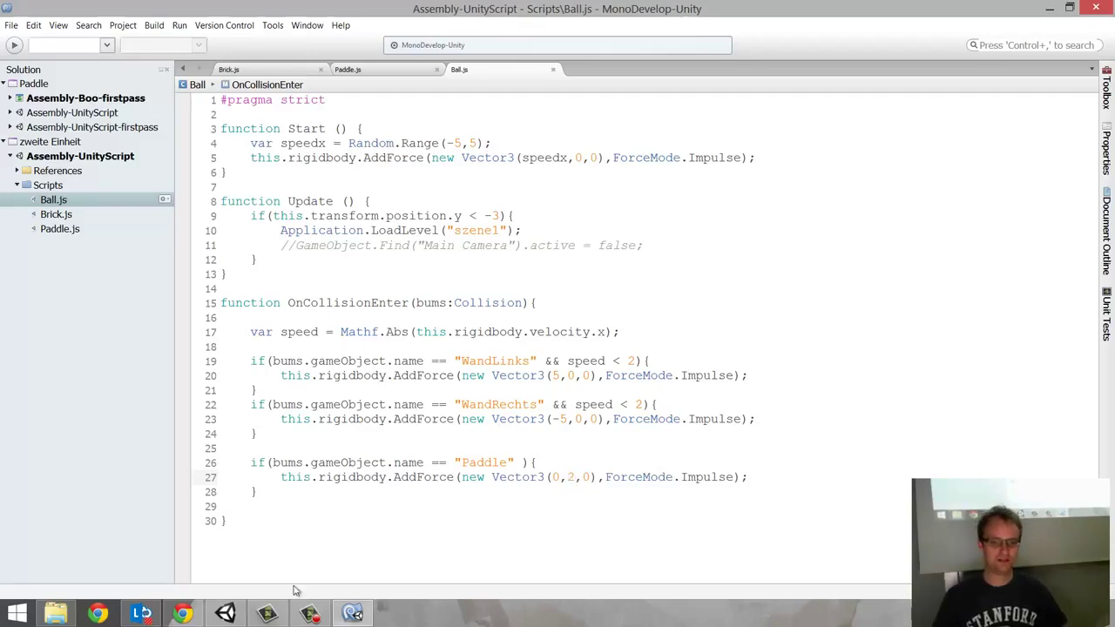
pyautogui.click(229, 615)
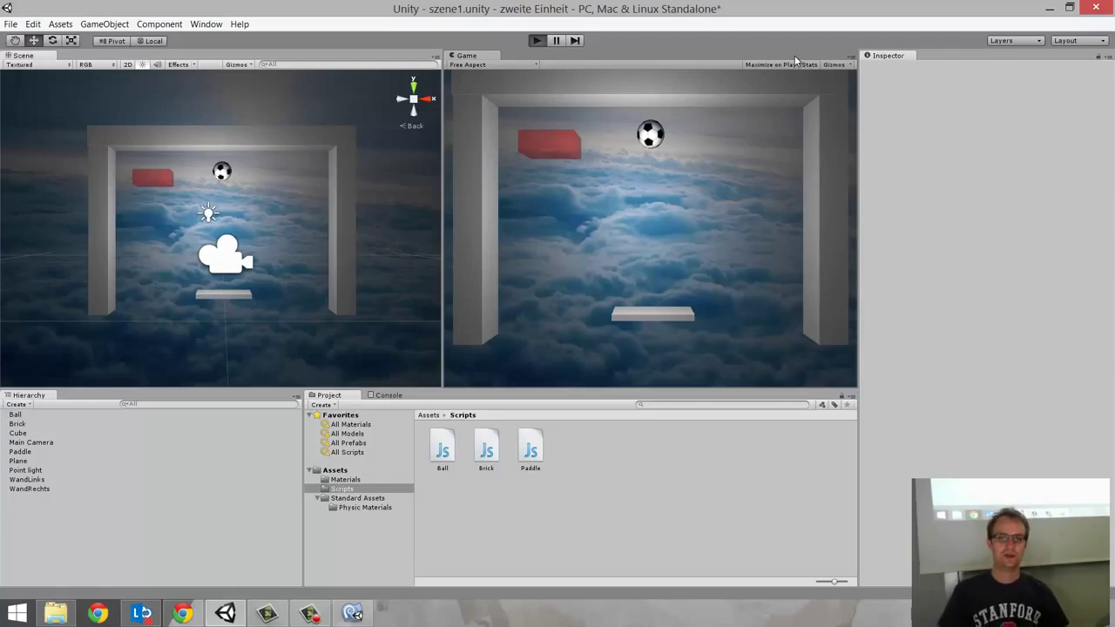
# - Play-test the game, steering the paddle left and right under the ball, then stop it
pyautogui.hotkey('ctrl', 'p')
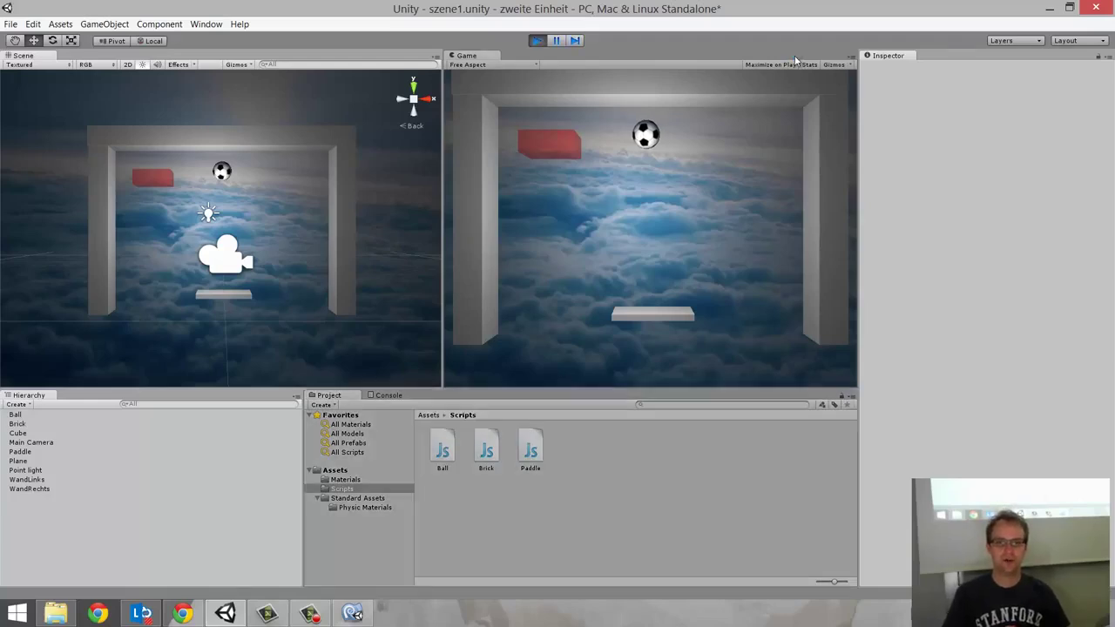
pyautogui.press('Left')
pyautogui.press('Right')
pyautogui.press('Left')
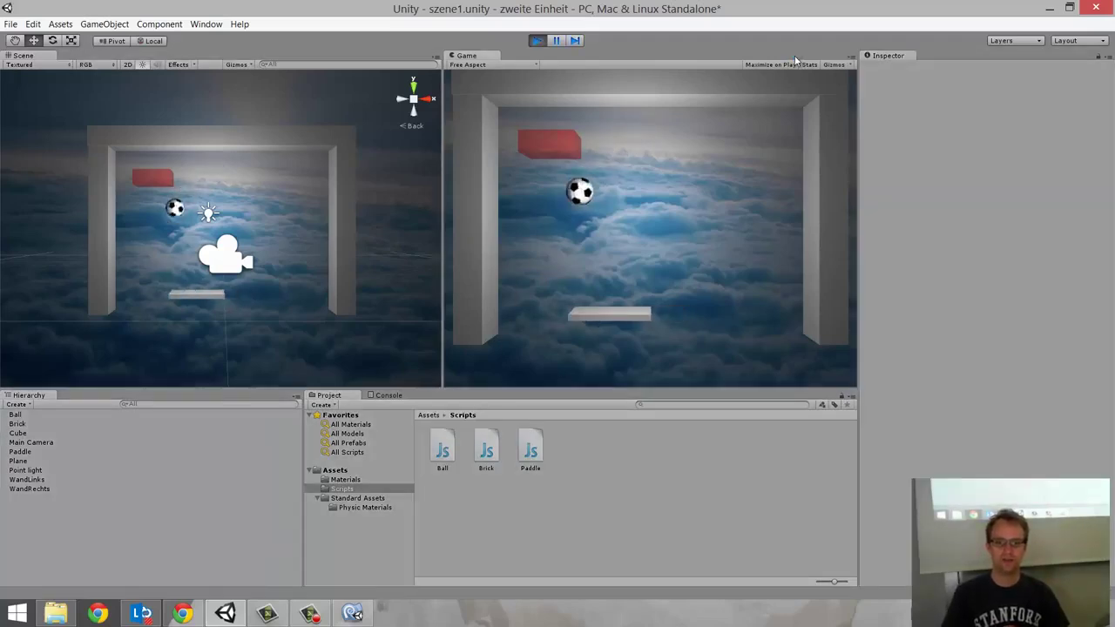
pyautogui.press('Left')
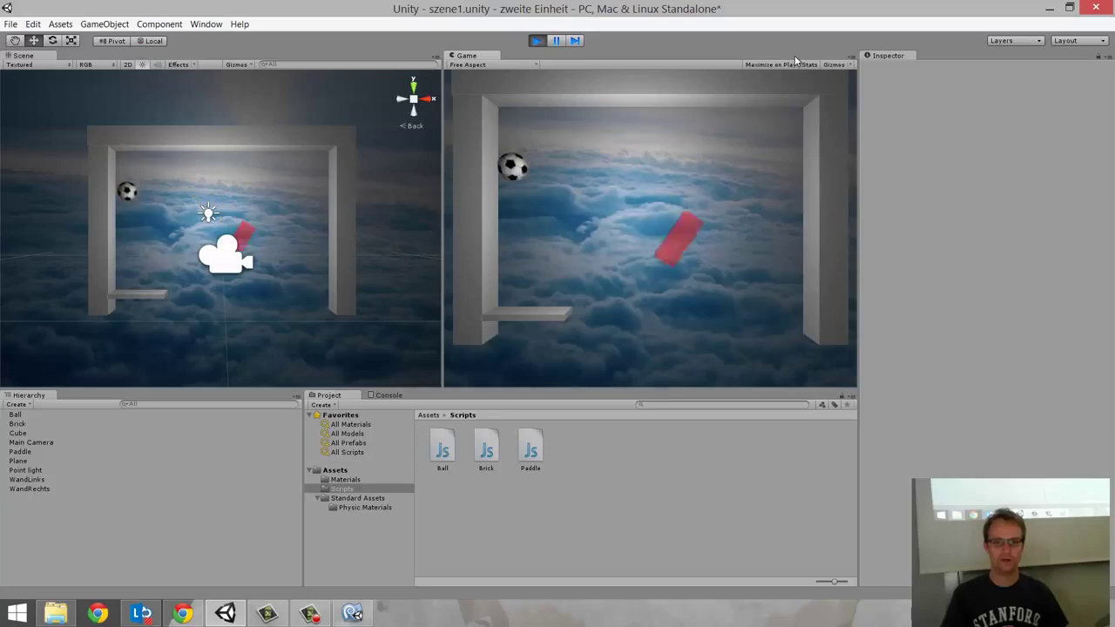
pyautogui.click(539, 40)
pyautogui.click(309, 613)
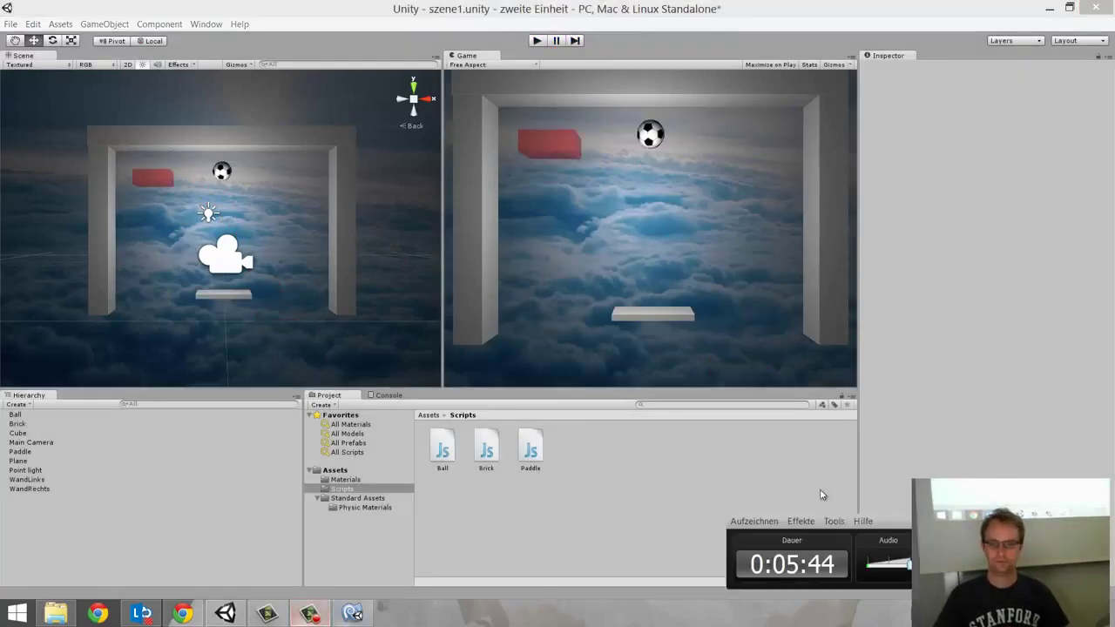
pyautogui.press('F9')
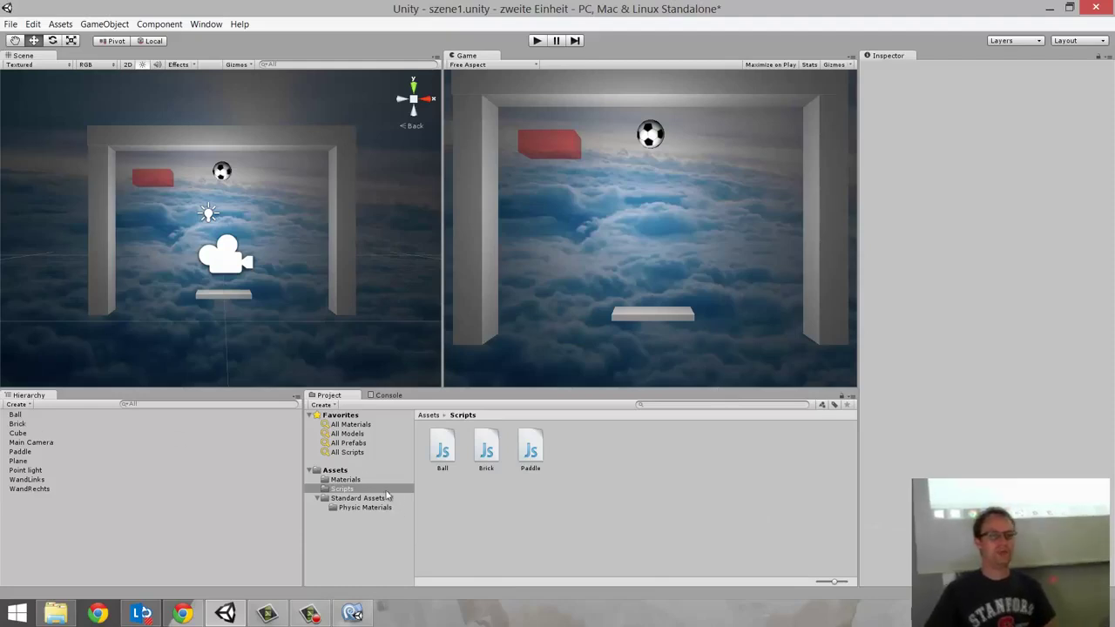
# - Show the top-level Assets folder, dismiss the Create list unused, and select Brick in the Hierarchy
pyautogui.click(345, 474)
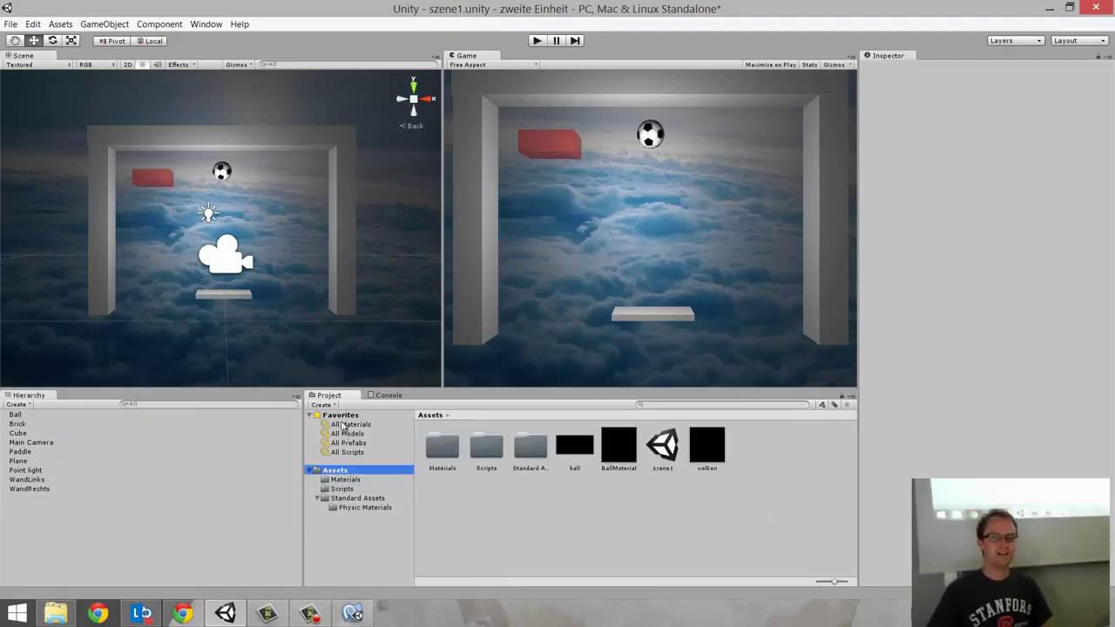
pyautogui.click(323, 405)
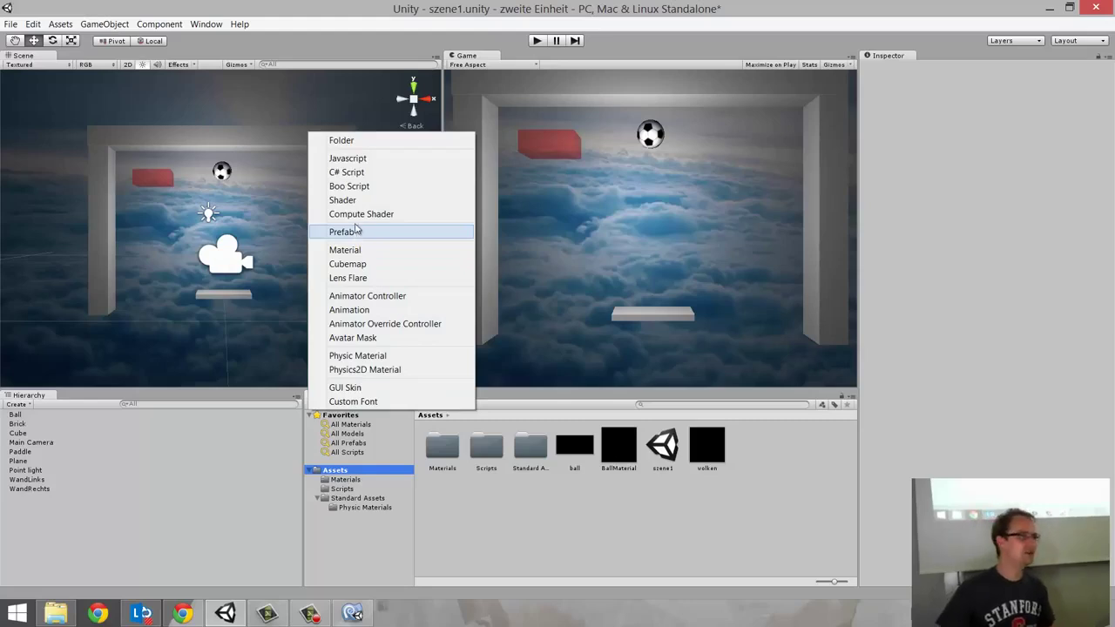
pyautogui.click(340, 232)
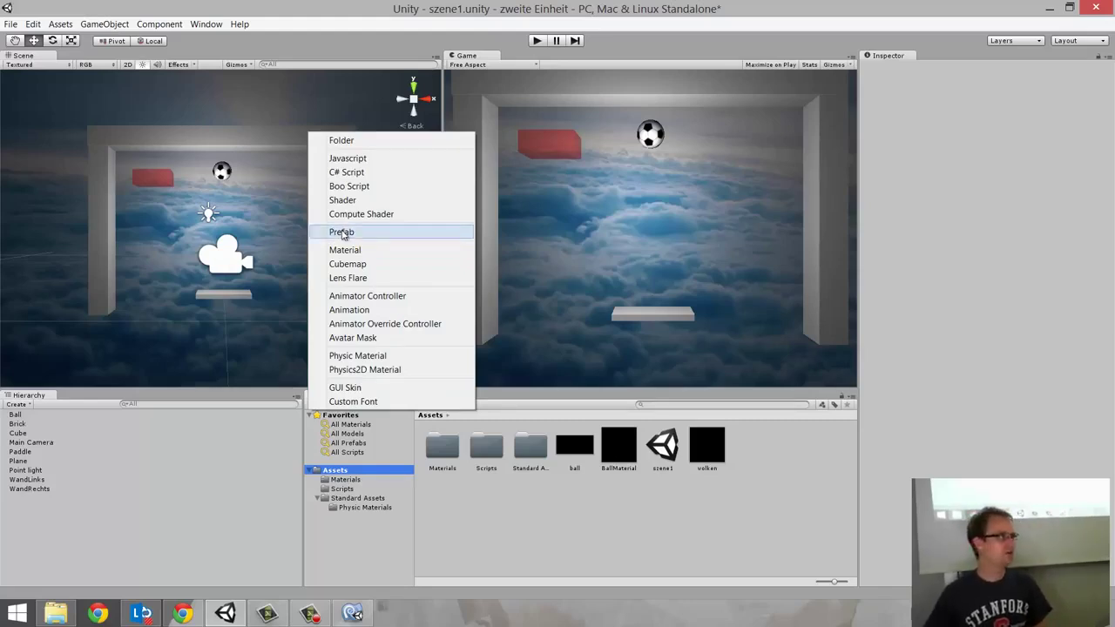
pyautogui.click(121, 505)
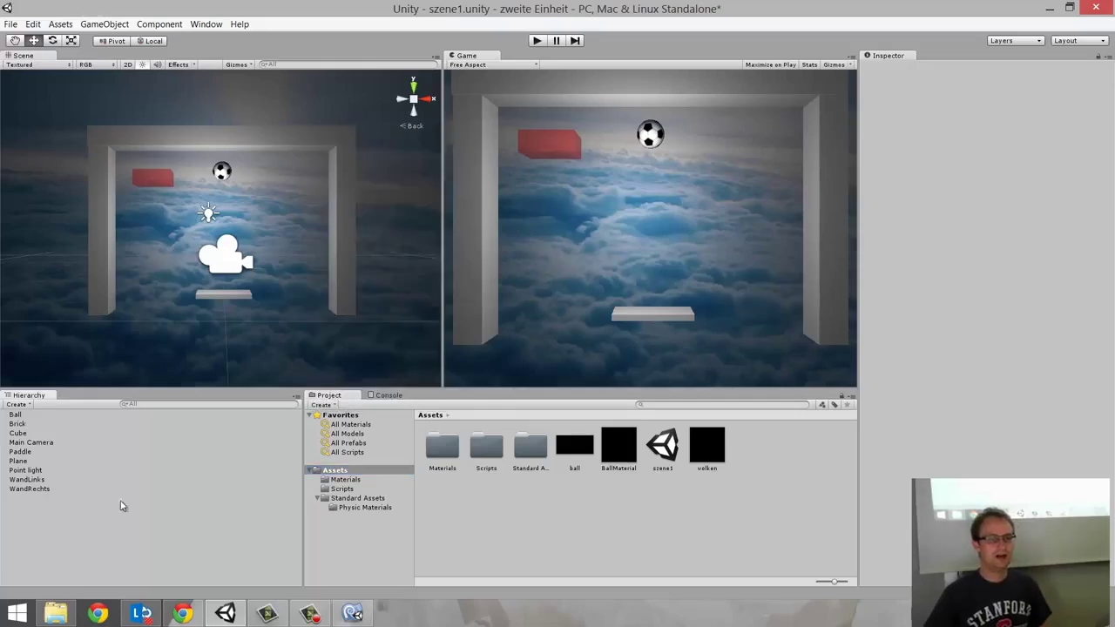
pyautogui.click(17, 425)
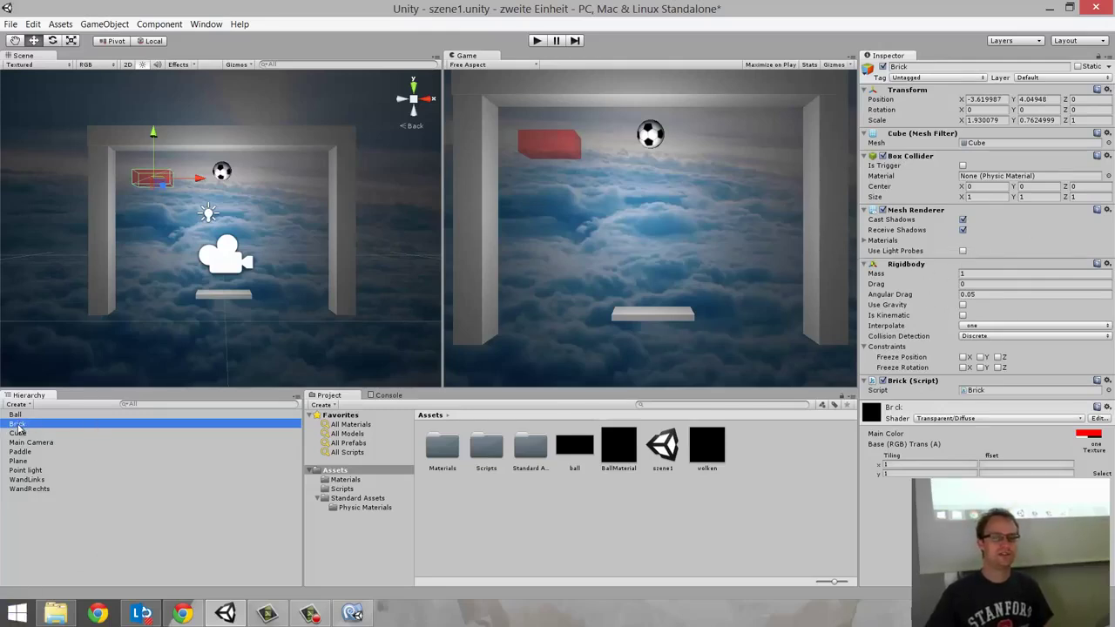
# - Make a Brick prefab in Assets and place a second brick beside the first at X -1.44
pyautogui.click(335, 470)
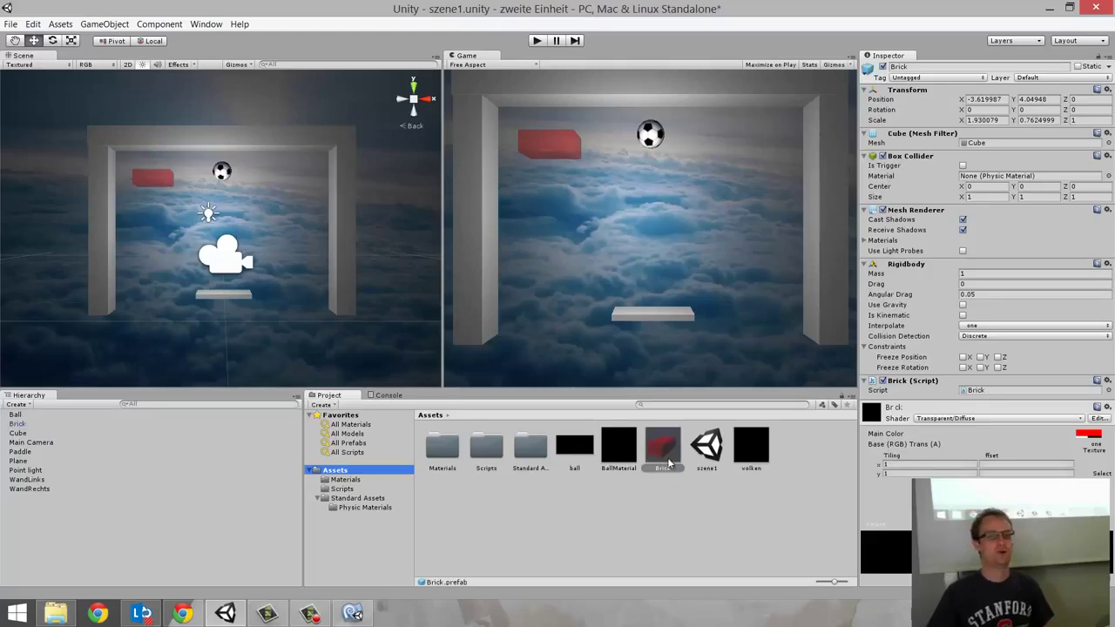
pyautogui.click(670, 464)
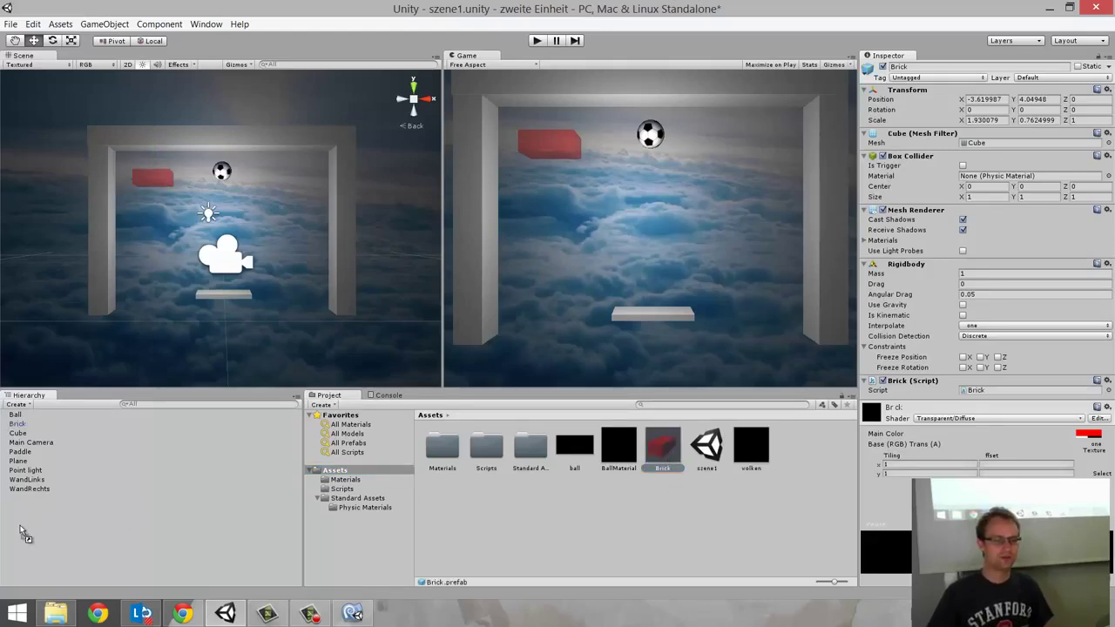
pyautogui.moveTo(281, 509); pyautogui.dragTo(21, 530)
pyautogui.moveTo(197, 178); pyautogui.dragTo(237, 181)
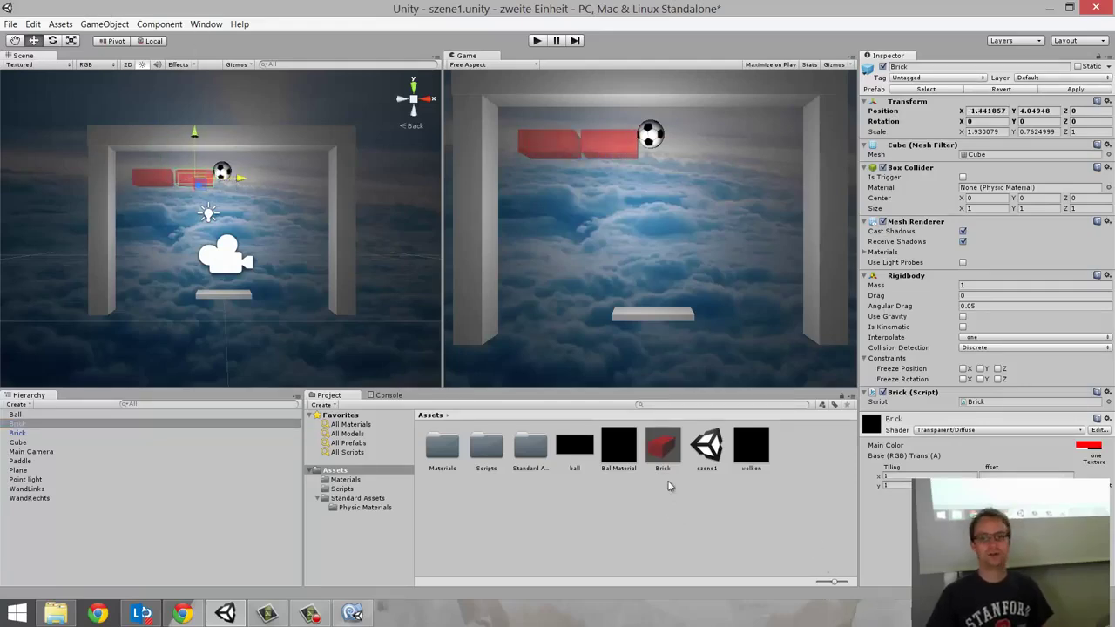
# - Duplicate the brick twice with Ctrl+D, sliding each copy right to make a row of four
pyautogui.click(98, 562)
pyautogui.hotkey('ctrl', 'd')
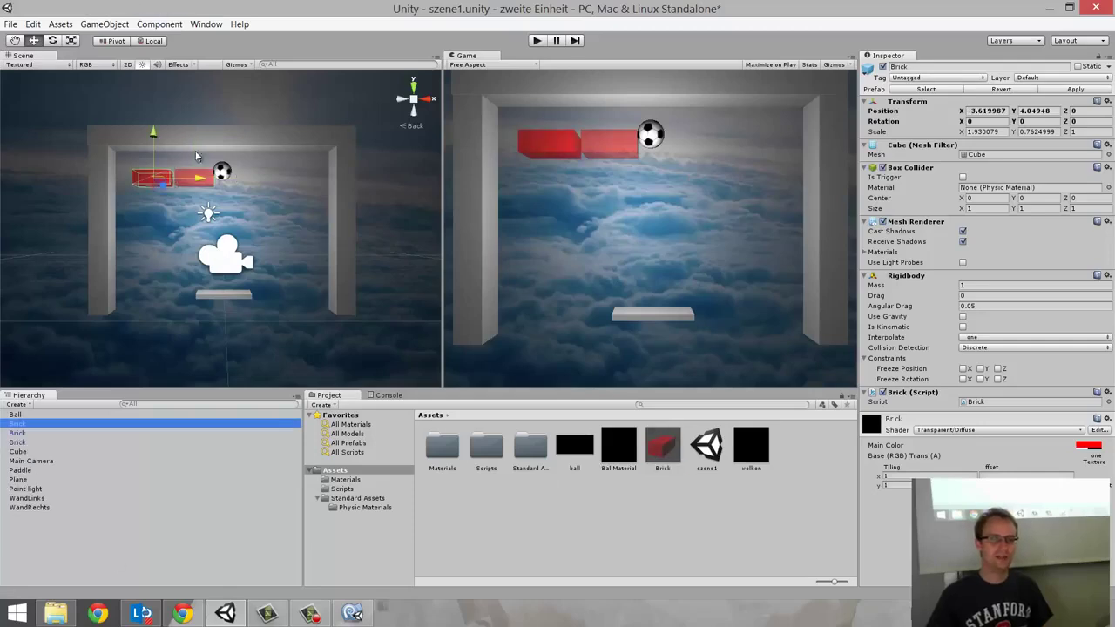
pyautogui.moveTo(239, 178); pyautogui.dragTo(281, 178)
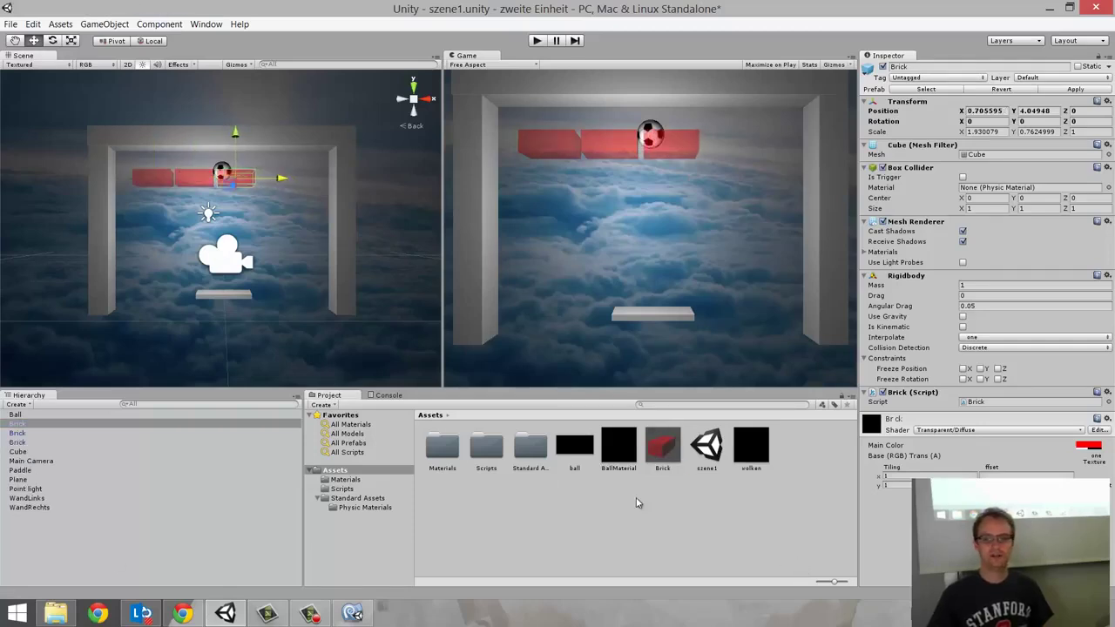
pyautogui.click(204, 548)
pyautogui.hotkey('ctrl', 'd')
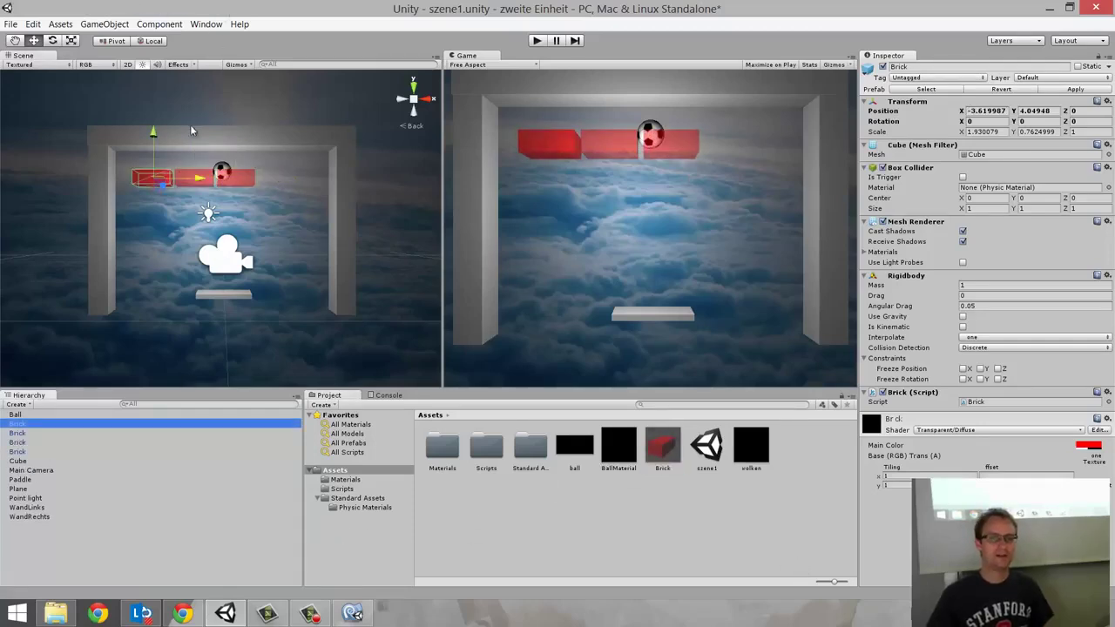
pyautogui.moveTo(199, 181); pyautogui.dragTo(322, 180)
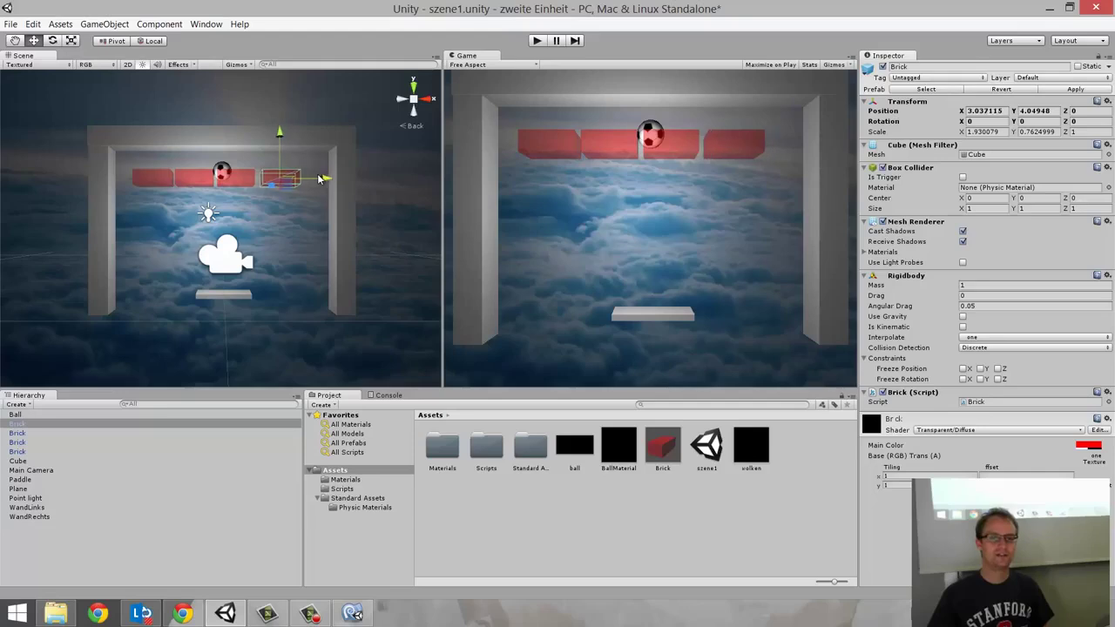
pyautogui.click(663, 444)
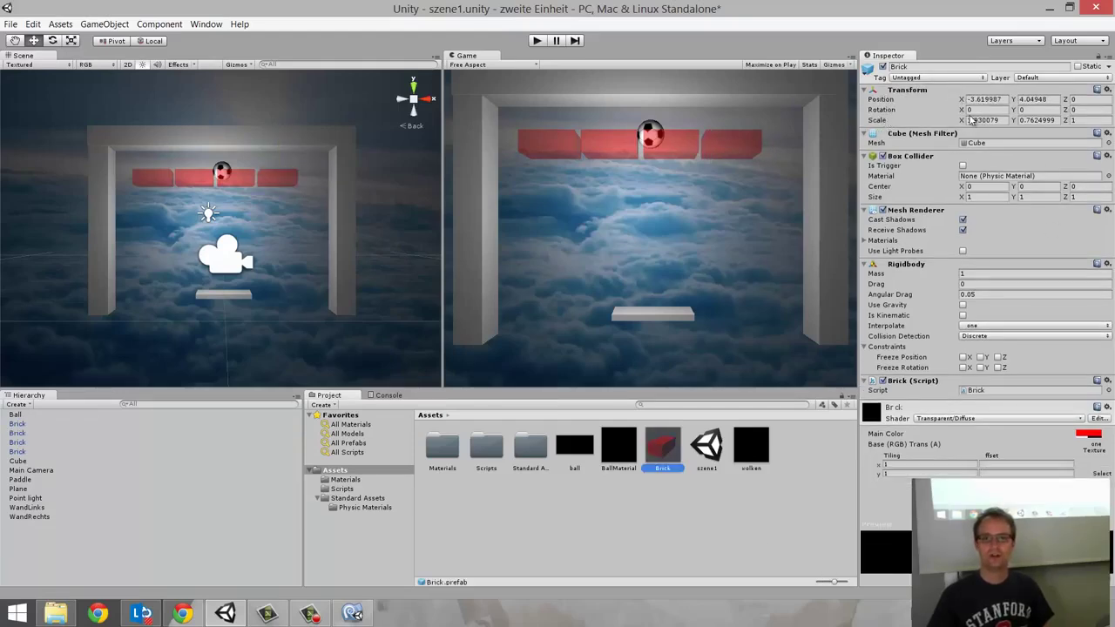
# - Set the Brick prefab's X scale to 1.96 and move the leftmost brick down to start a second row
pyautogui.moveTo(964, 122); pyautogui.dragTo(975, 123)
pyautogui.moveTo(972, 123); pyautogui.dragTo(967, 123)
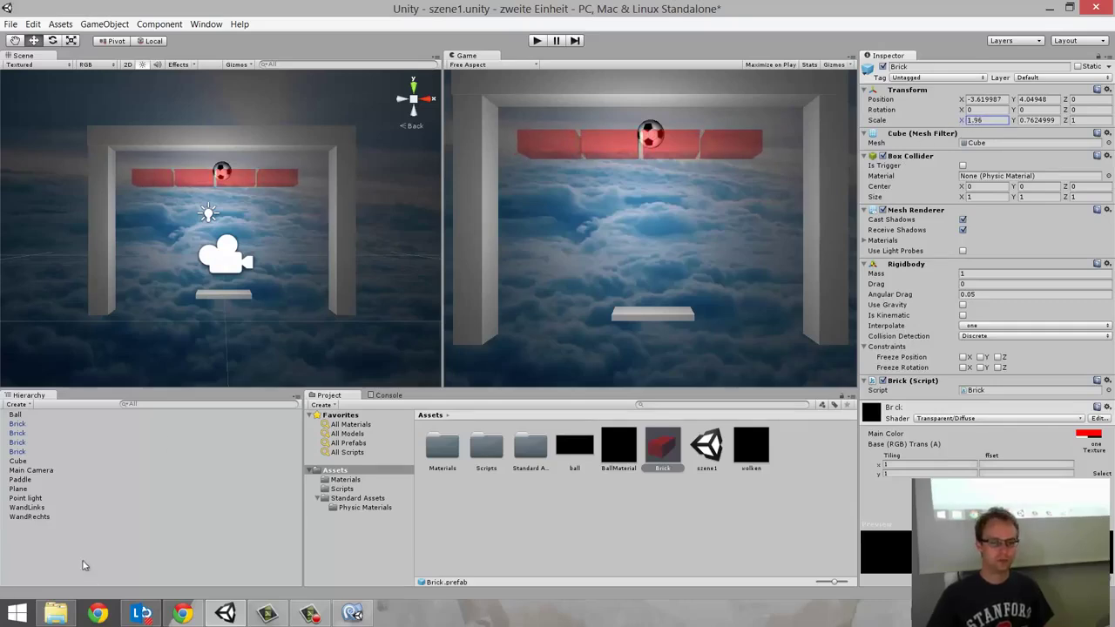
pyautogui.click(35, 423)
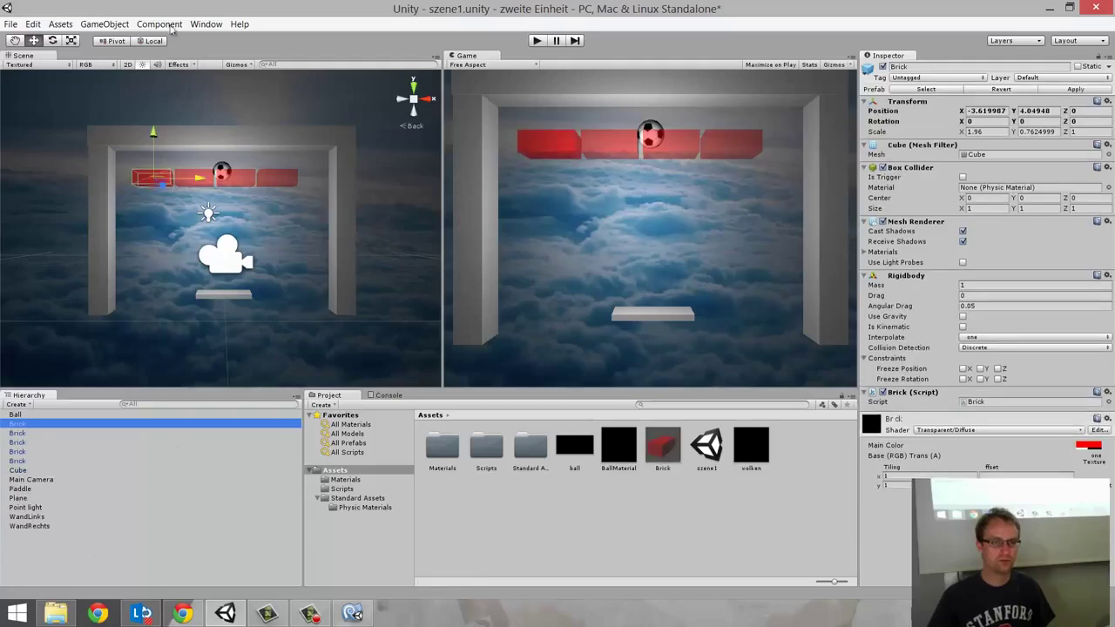
pyautogui.moveTo(153, 138); pyautogui.dragTo(153, 158)
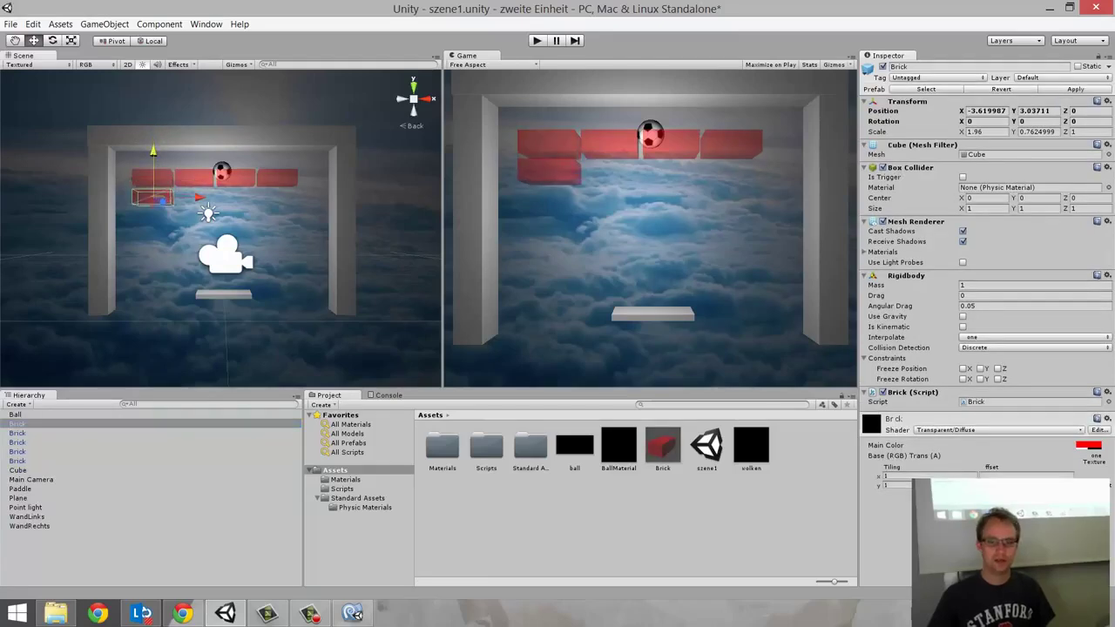
# - Add a prefab brick, undo a misplaced one, and move the new brick into the second row
pyautogui.click(662, 448)
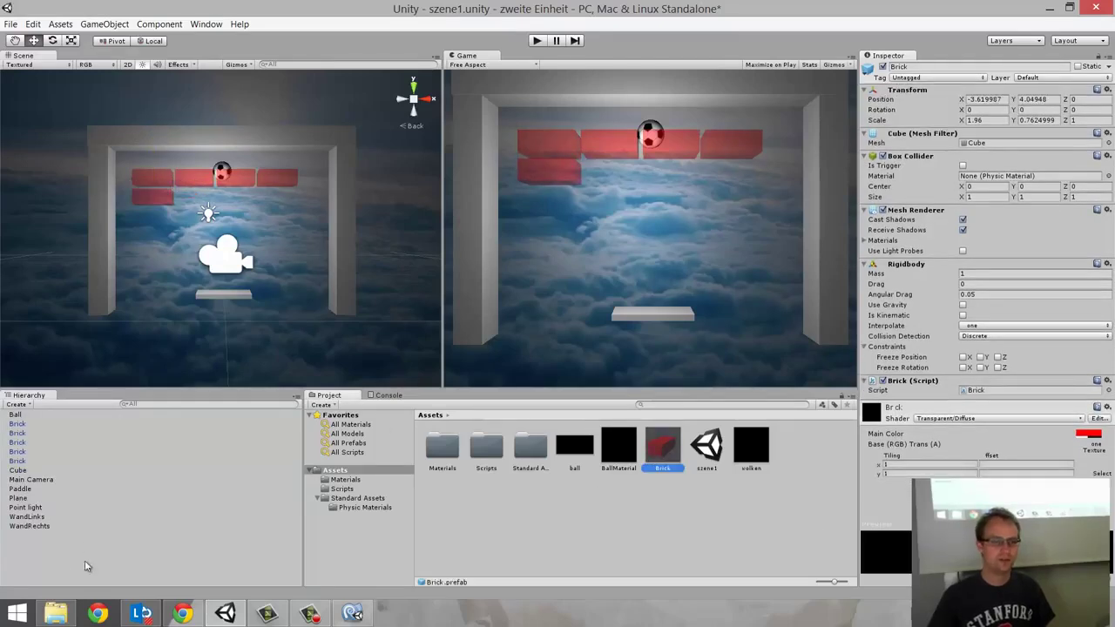
pyautogui.moveTo(659, 453); pyautogui.dragTo(248, 514)
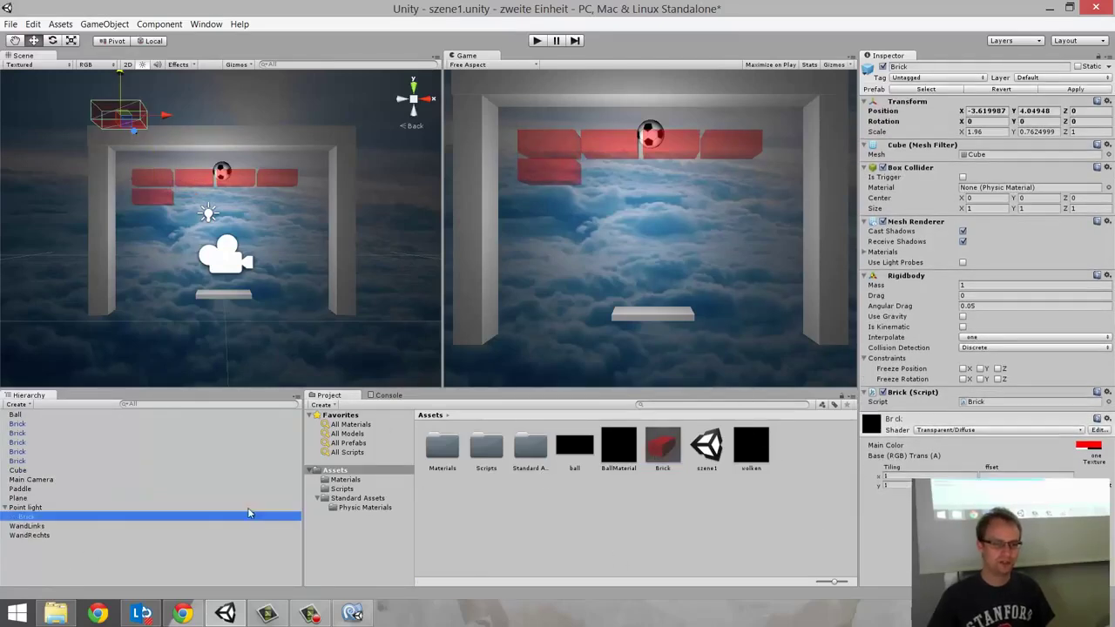
pyautogui.moveTo(14, 520); pyautogui.dragTo(28, 559)
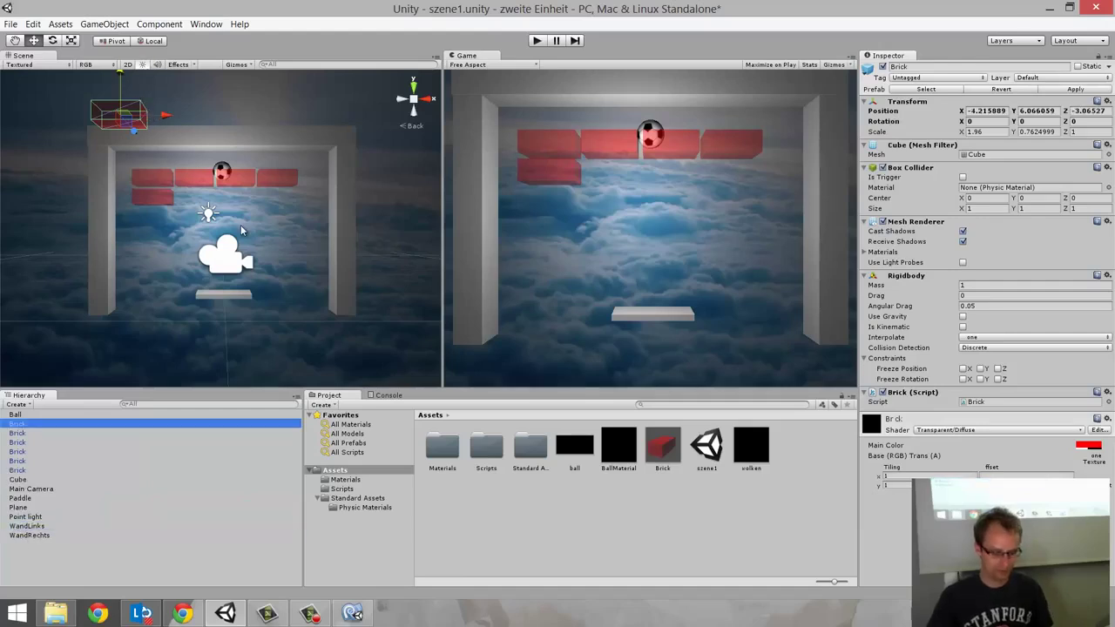
pyautogui.hotkey('ctrl', 'z')
pyautogui.hotkey('ctrl', 'z')
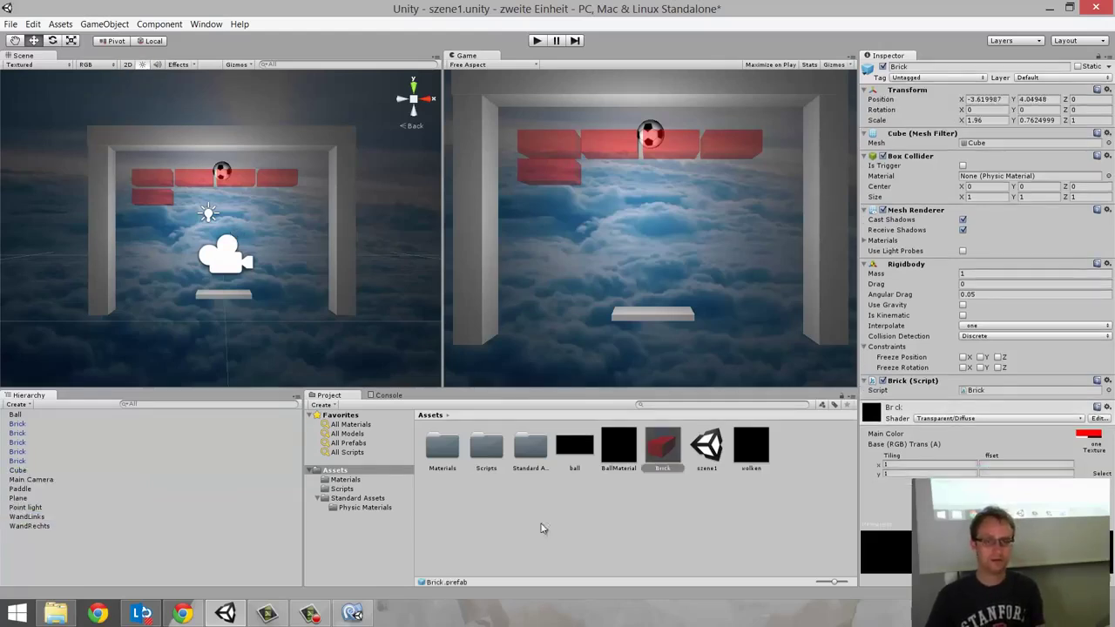
pyautogui.moveTo(662, 449); pyautogui.dragTo(386, 513)
pyautogui.moveTo(261, 554); pyautogui.dragTo(259, 549)
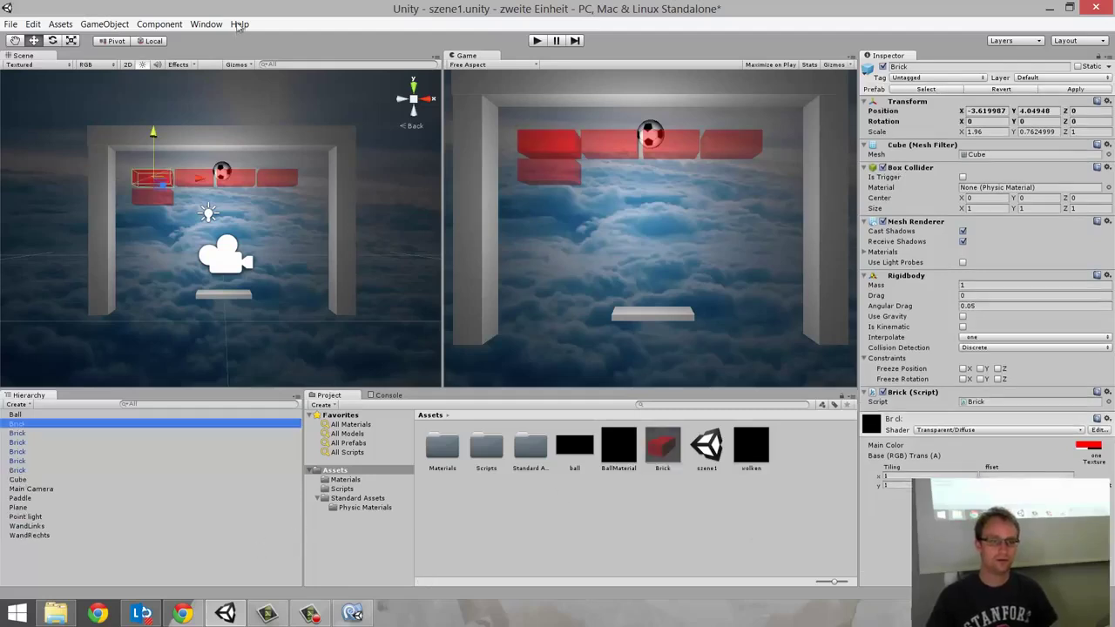
pyautogui.moveTo(177, 184)
pyautogui.mouseDown()
pyautogui.moveTo(225, 177)
pyautogui.moveTo(194, 162)
pyautogui.mouseUp()
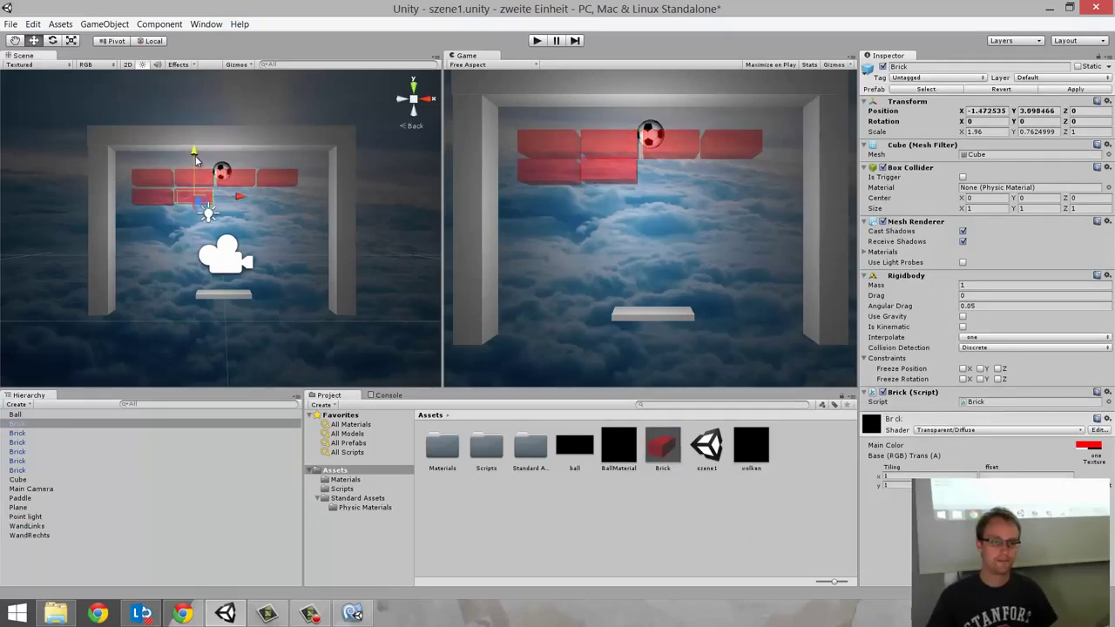
# - Add two more prefab bricks and move them into the lower row, making eight bricks
pyautogui.moveTo(656, 448); pyautogui.dragTo(204, 572)
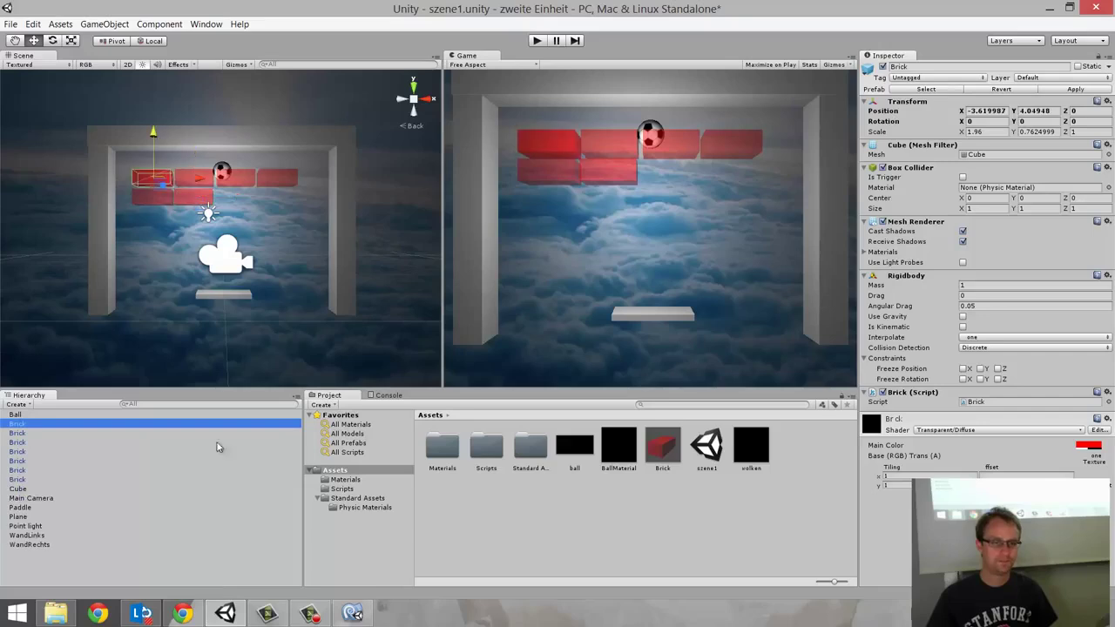
pyautogui.moveTo(197, 181)
pyautogui.mouseDown()
pyautogui.moveTo(259, 171)
pyautogui.moveTo(234, 165)
pyautogui.mouseUp()
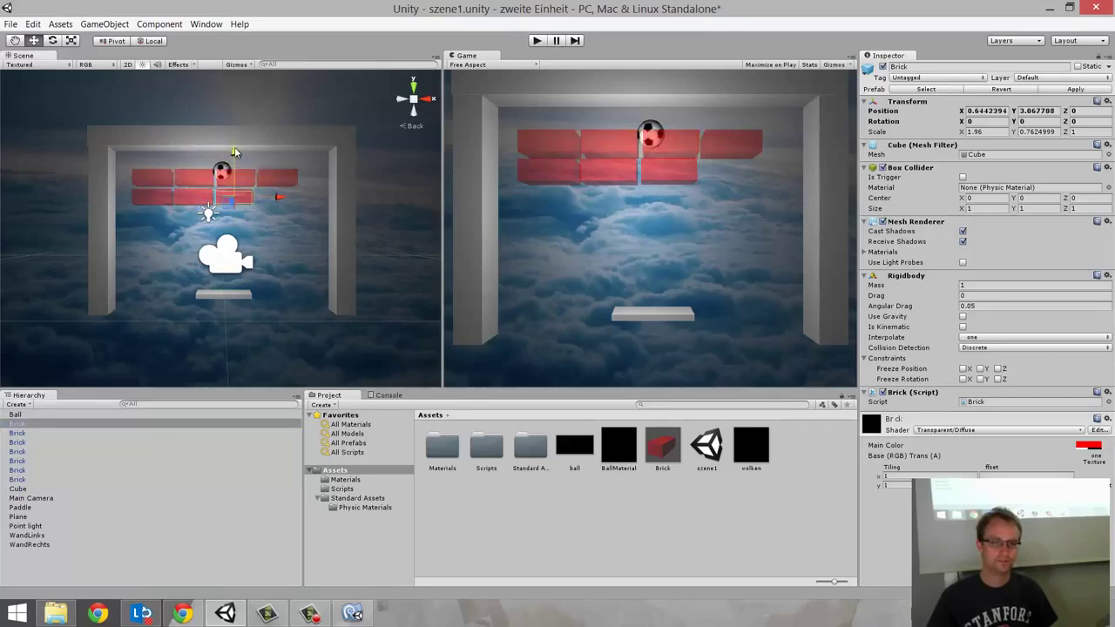
pyautogui.moveTo(663, 446); pyautogui.dragTo(165, 558)
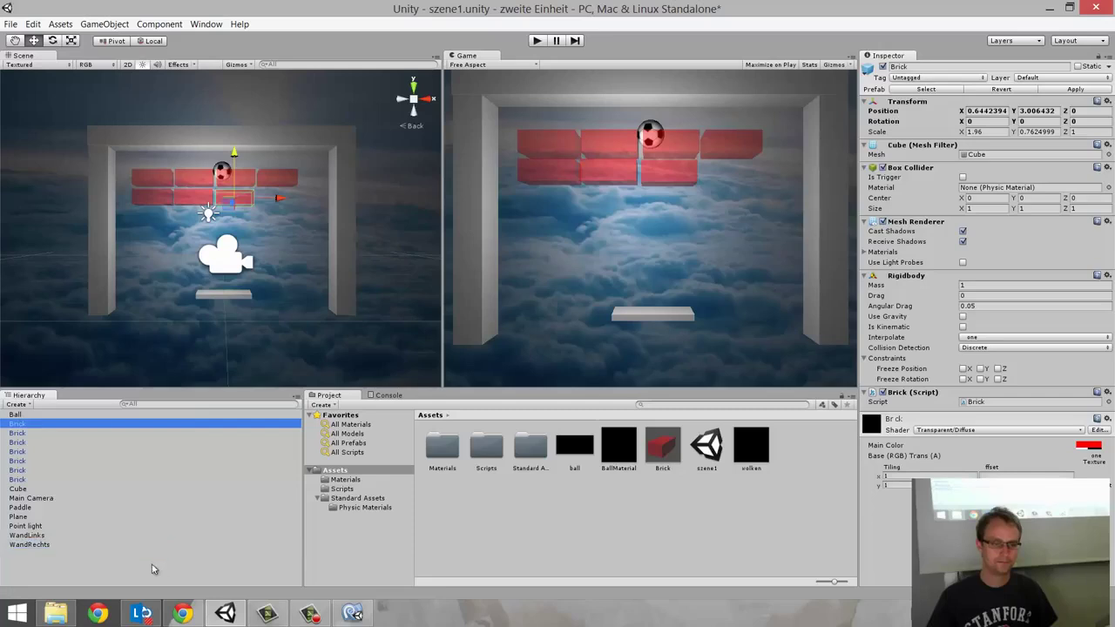
pyautogui.moveTo(215, 179); pyautogui.dragTo(310, 181)
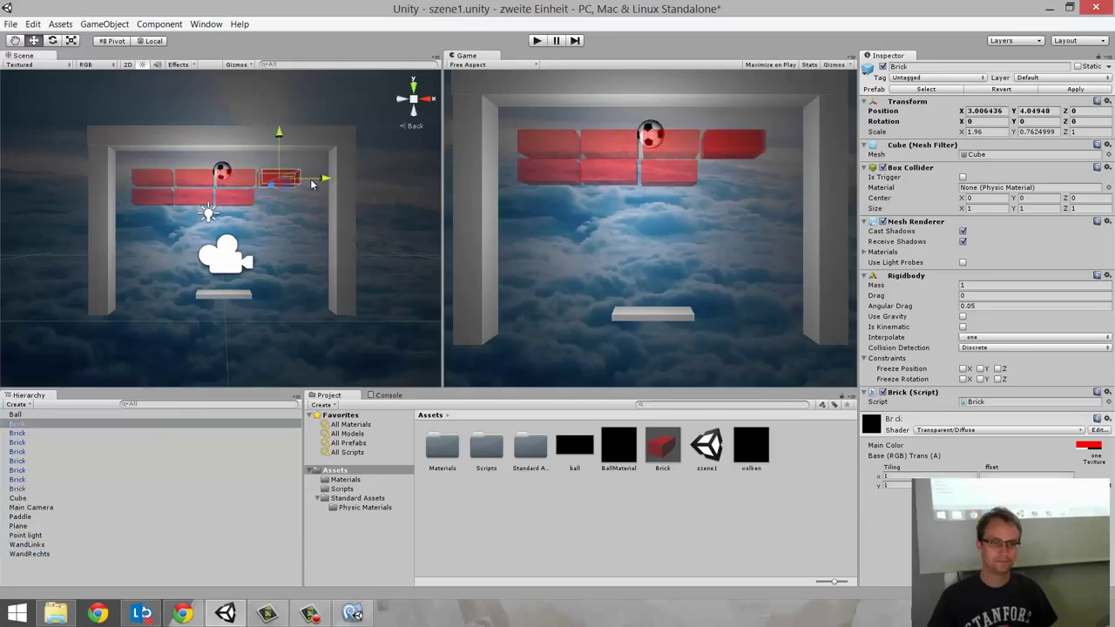
pyautogui.moveTo(279, 140); pyautogui.dragTo(275, 156)
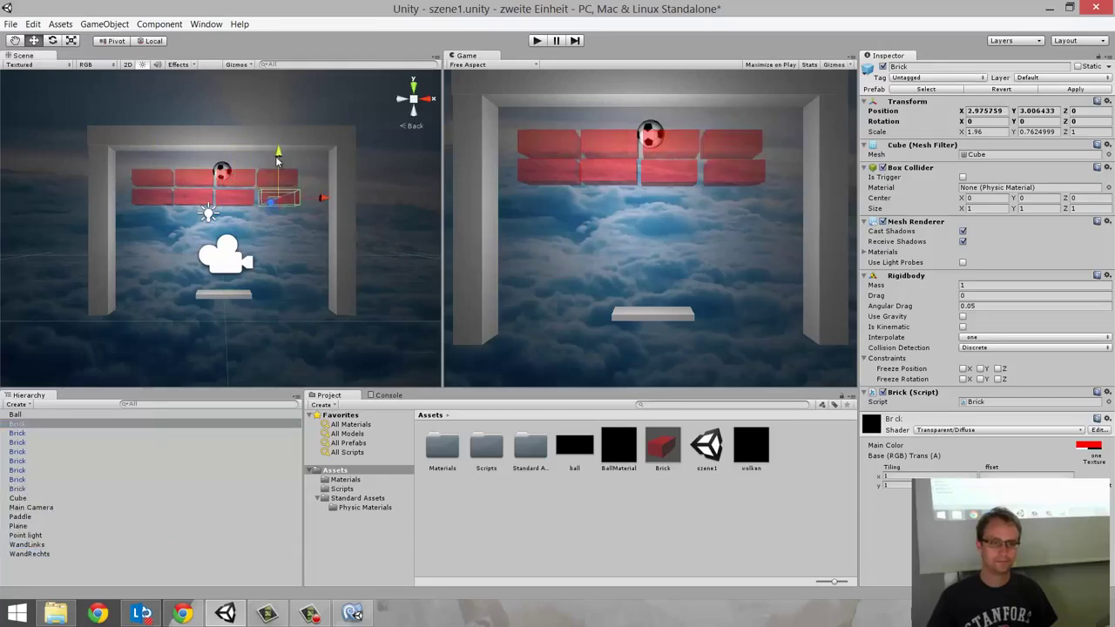
# - Lower the Ball to about Y 1.82 beneath the brick rows and start Play mode
pyautogui.click(222, 170)
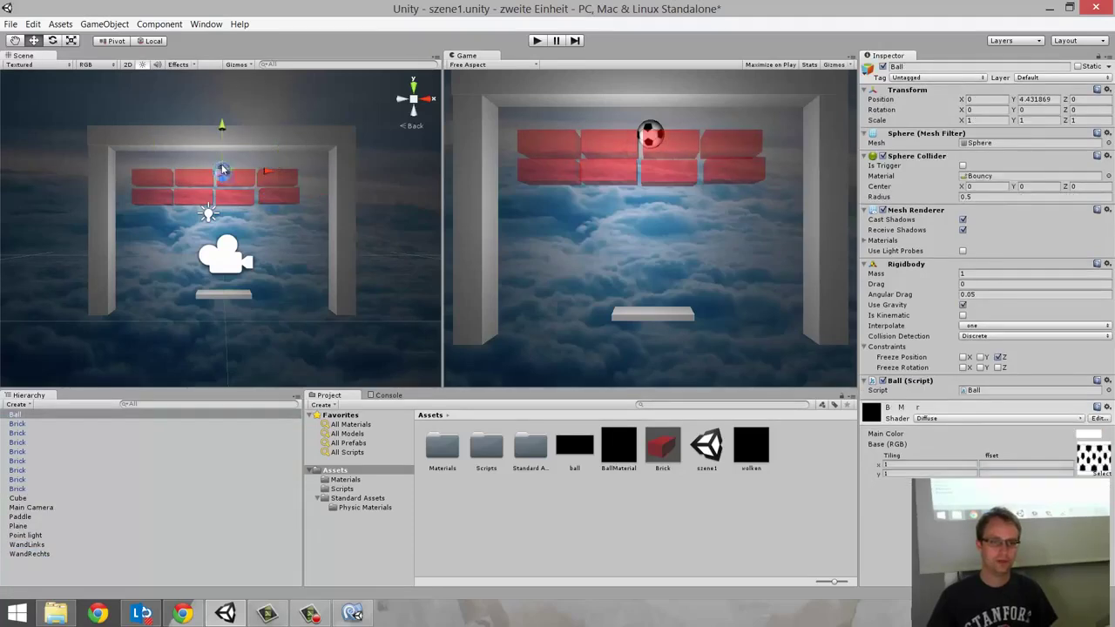
pyautogui.moveTo(222, 152); pyautogui.dragTo(222, 198)
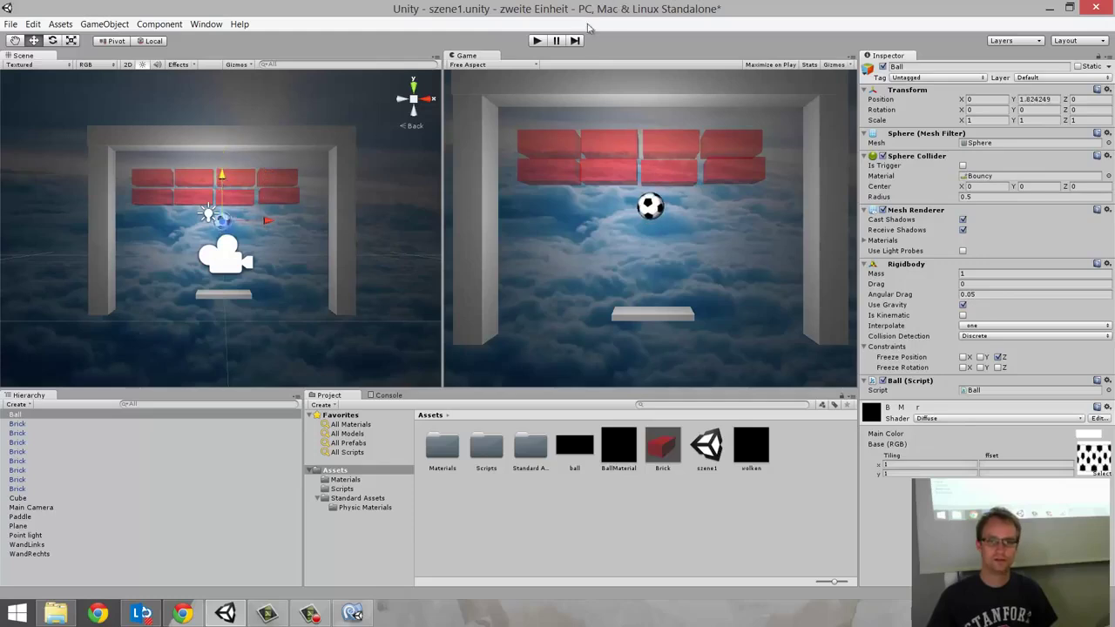
pyautogui.click(537, 41)
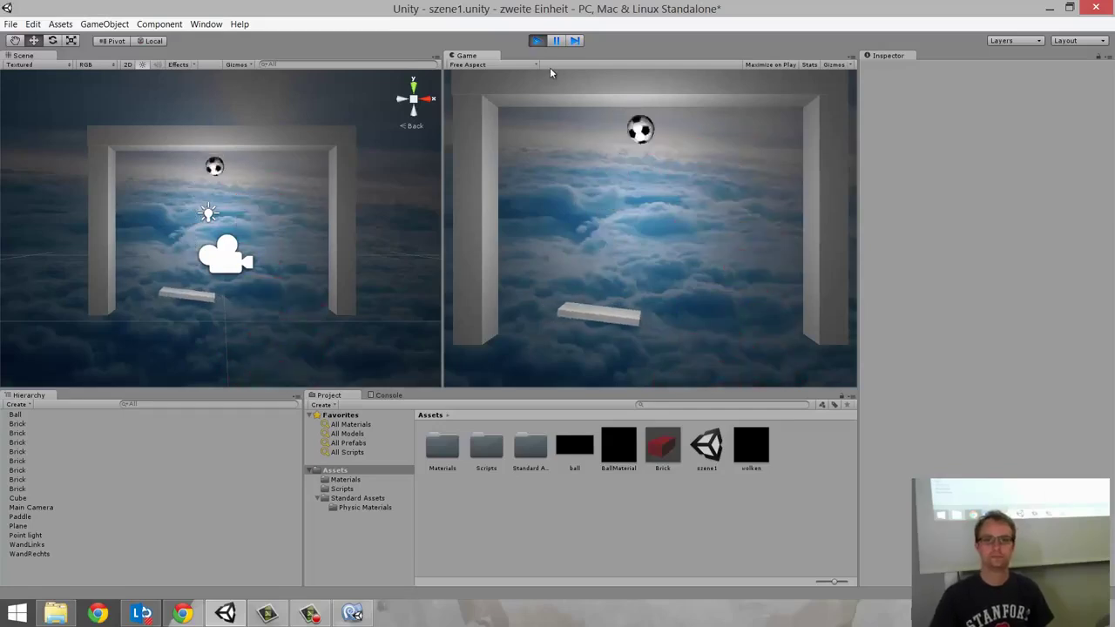
# - Stop the game, run it once more, stop it again, and select the top-left brick
pyautogui.click(537, 41)
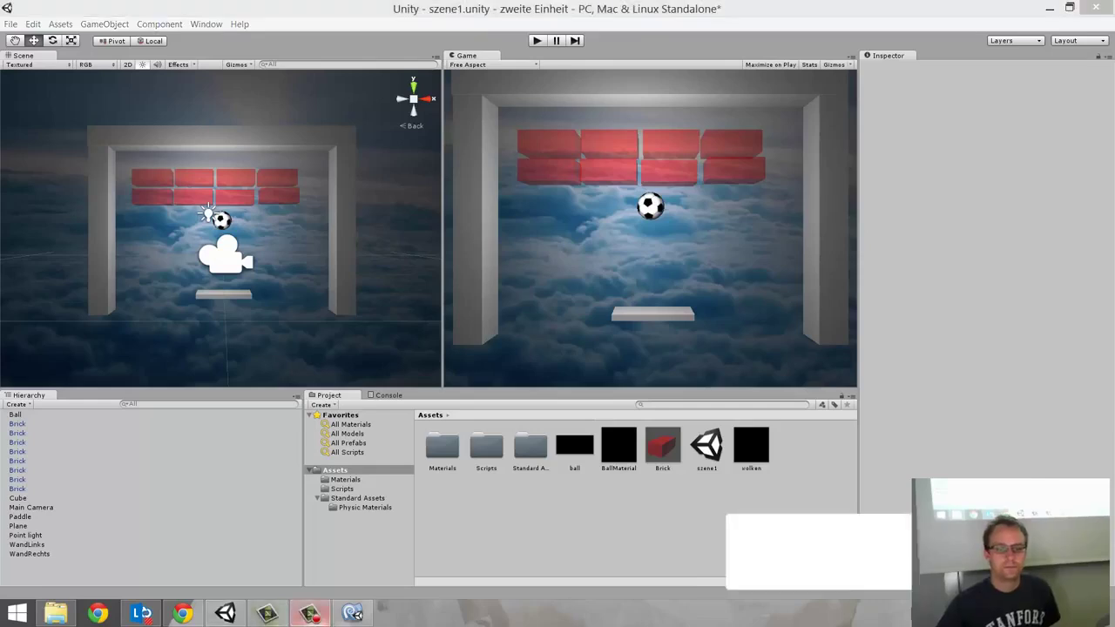
pyautogui.click(536, 41)
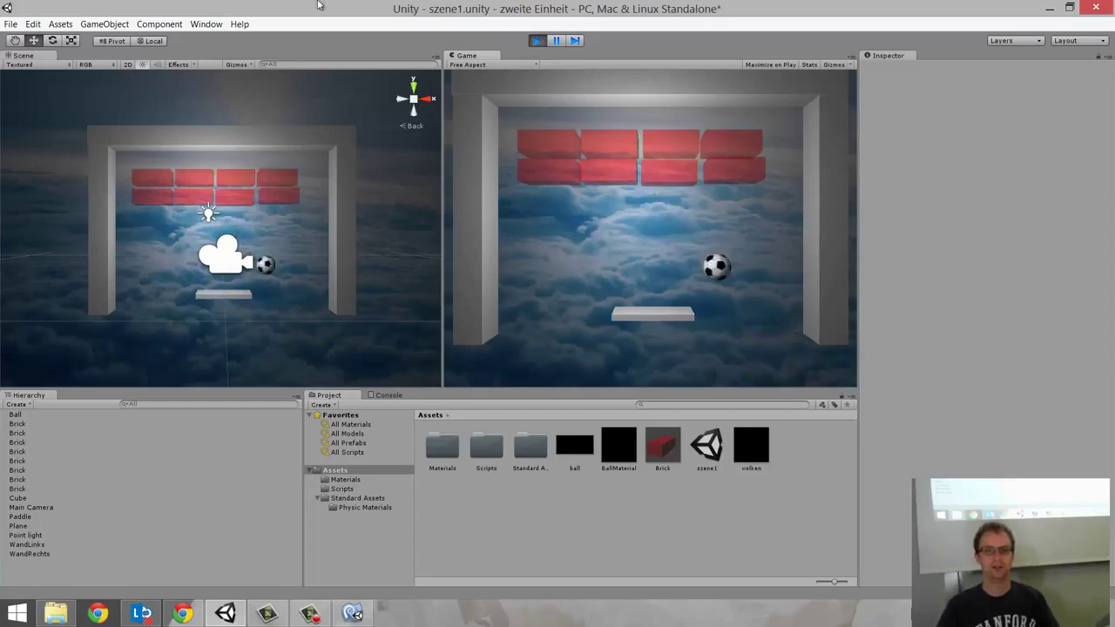
pyautogui.click(536, 41)
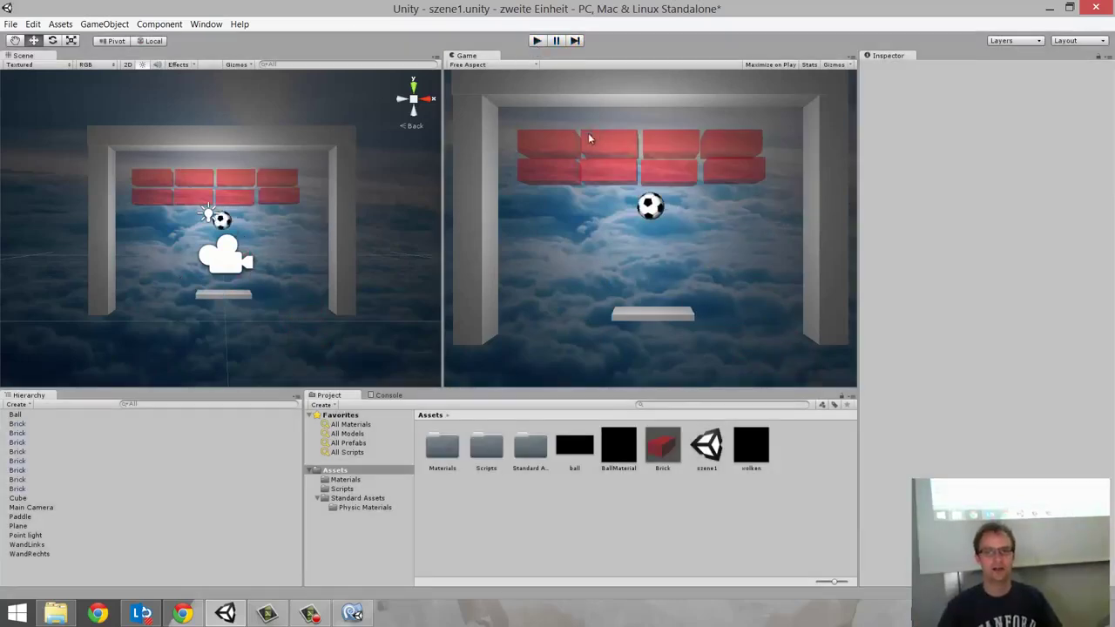
pyautogui.click(143, 176)
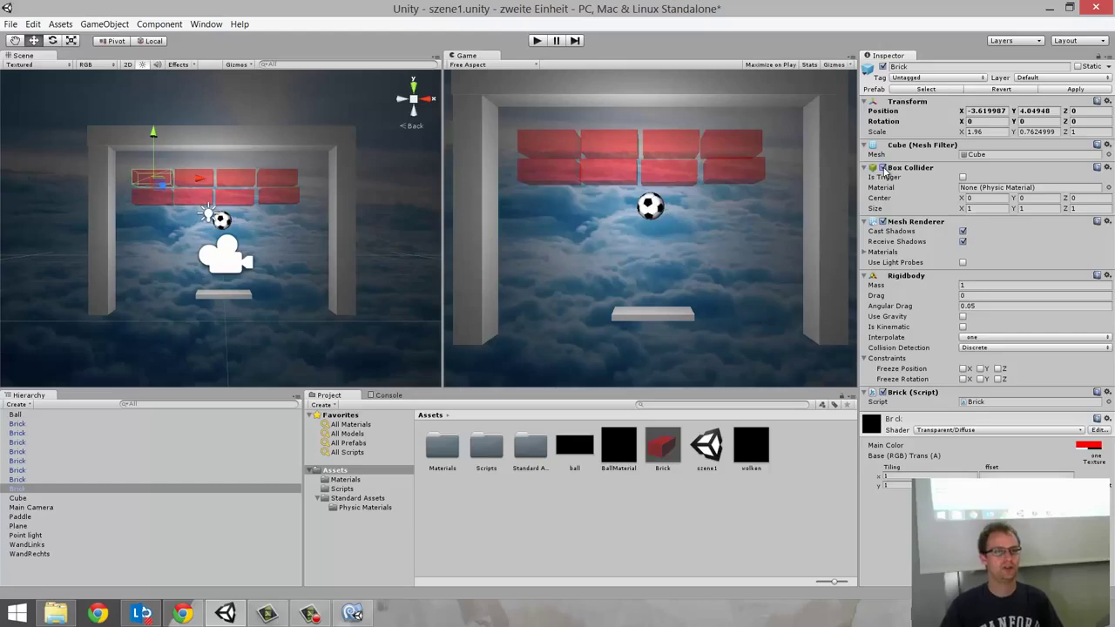
# - Run a round steering the paddle with the Left and Right arrows, then stop and select the first brick
pyautogui.click(661, 449)
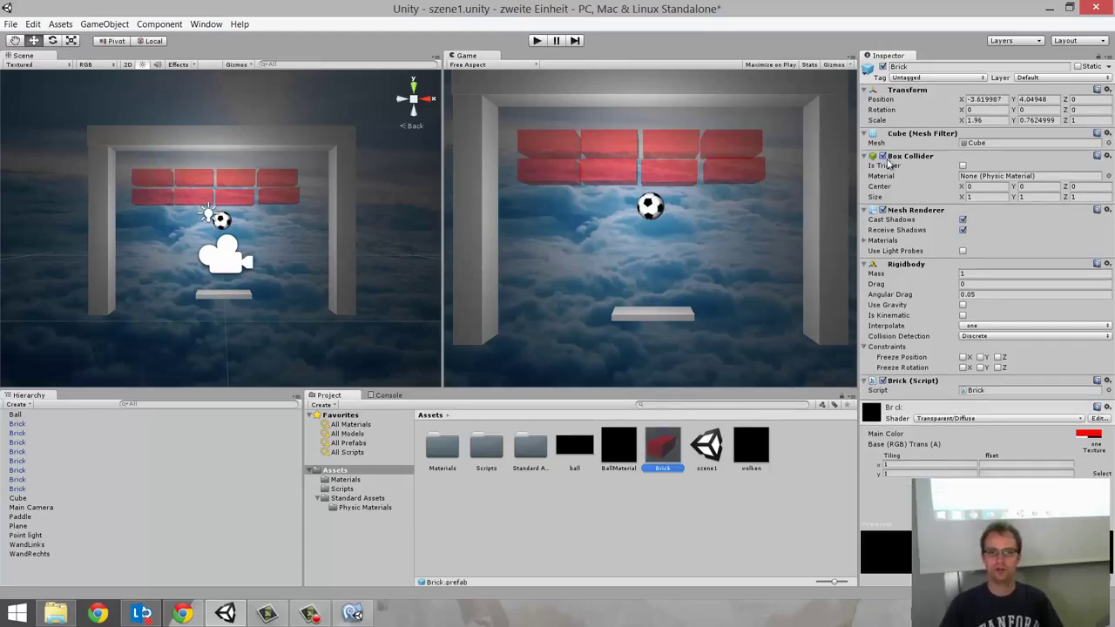
pyautogui.click(537, 40)
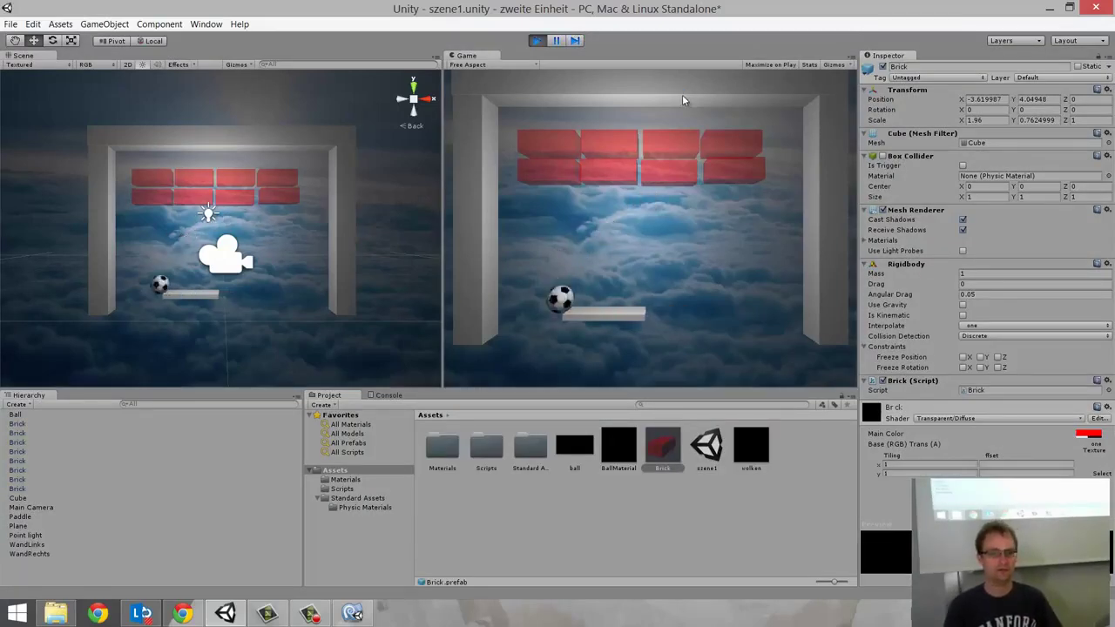
pyautogui.press('Left')
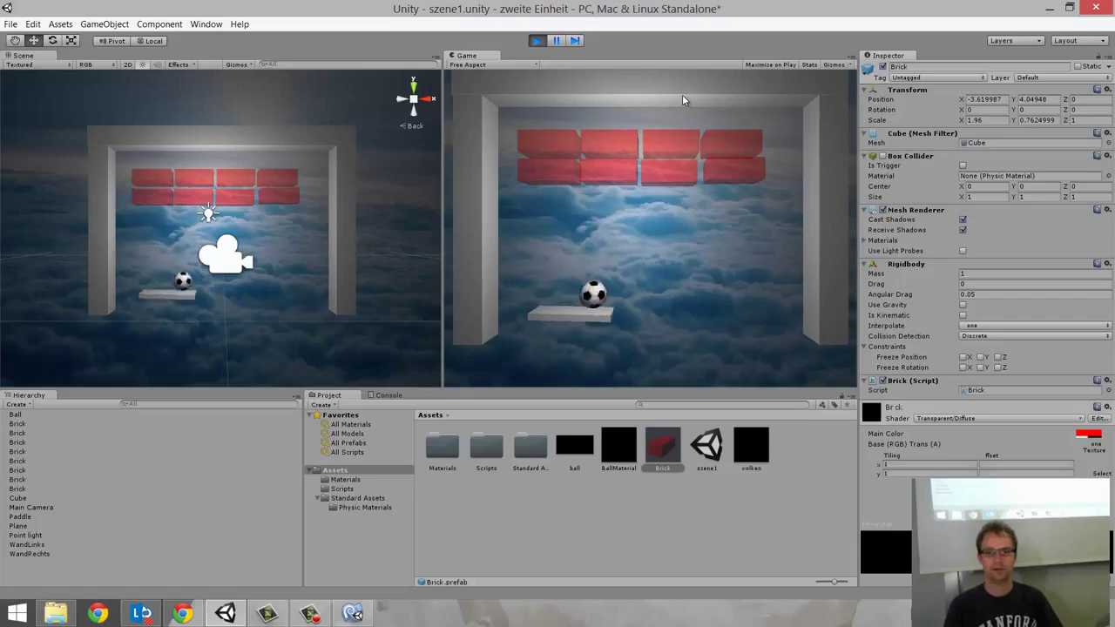
pyautogui.press('Right')
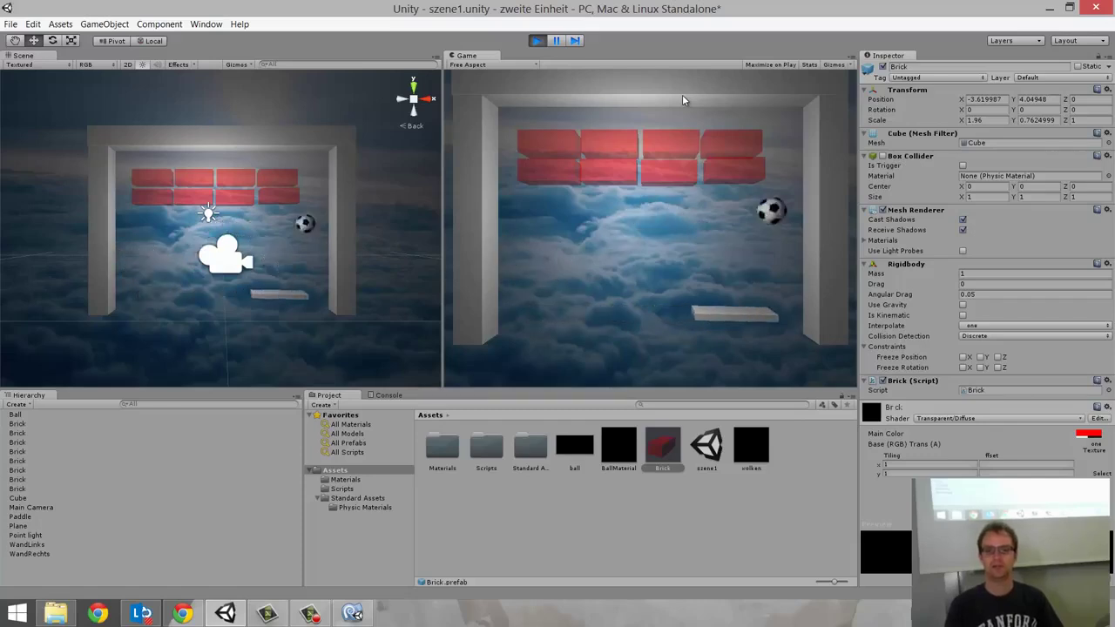
pyautogui.press('Left')
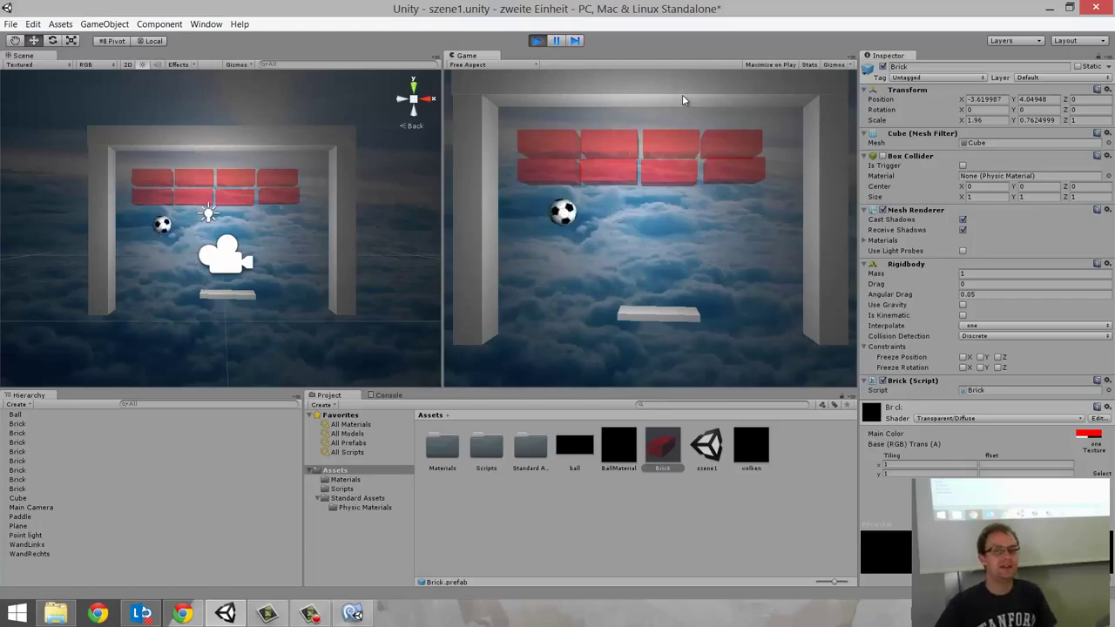
pyautogui.click(536, 40)
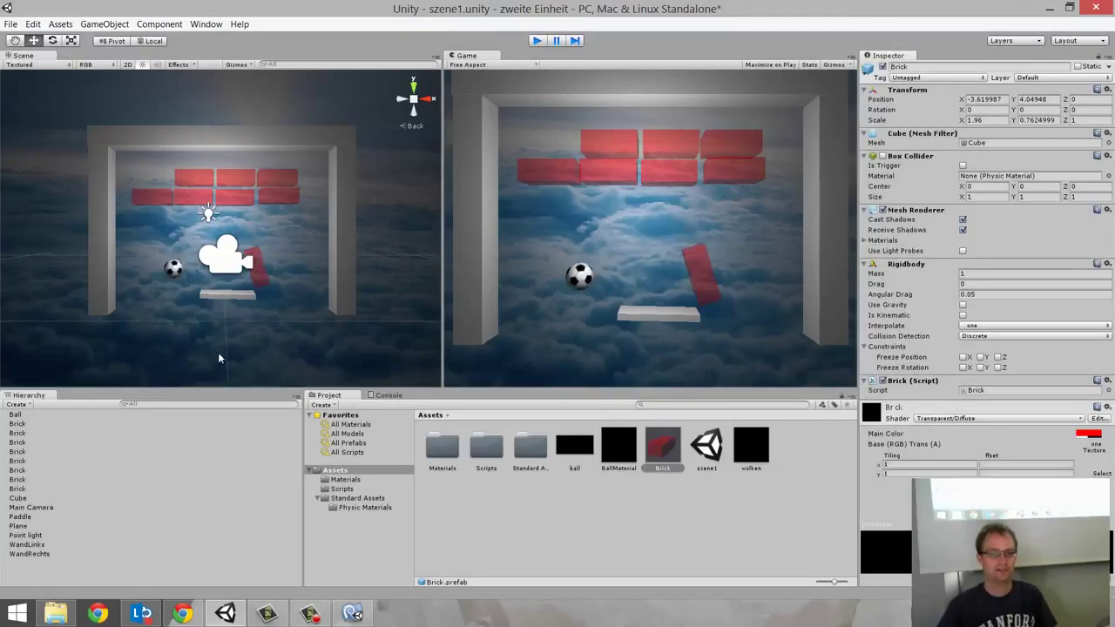
pyautogui.click(29, 425)
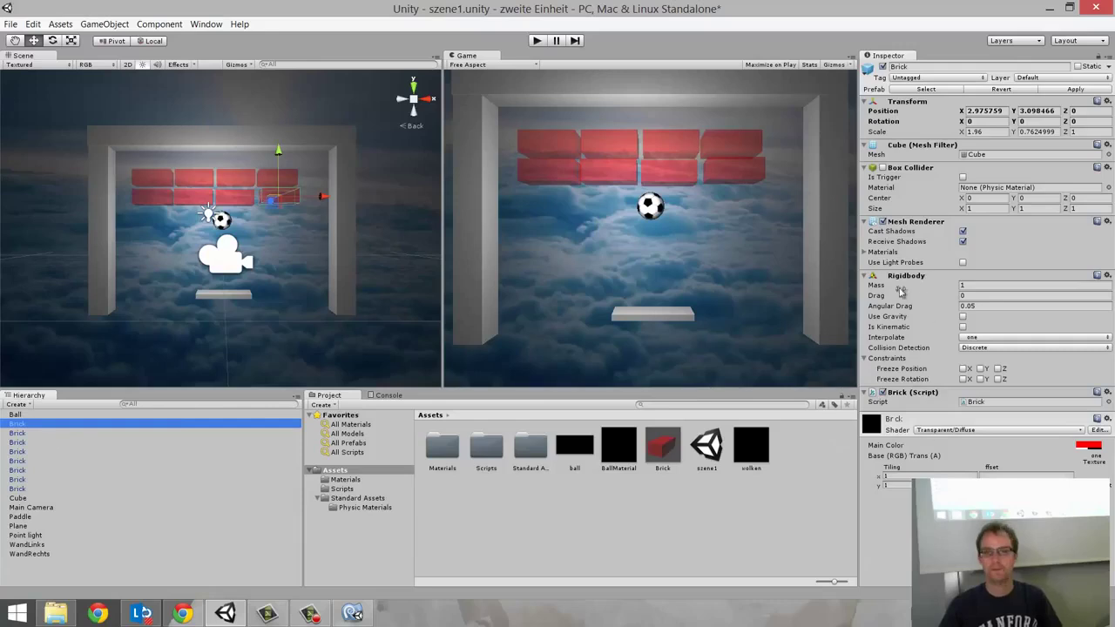
# - Widen the top-left brick's Box Collider Size X to 3.97, then set it back to 1
pyautogui.click(663, 448)
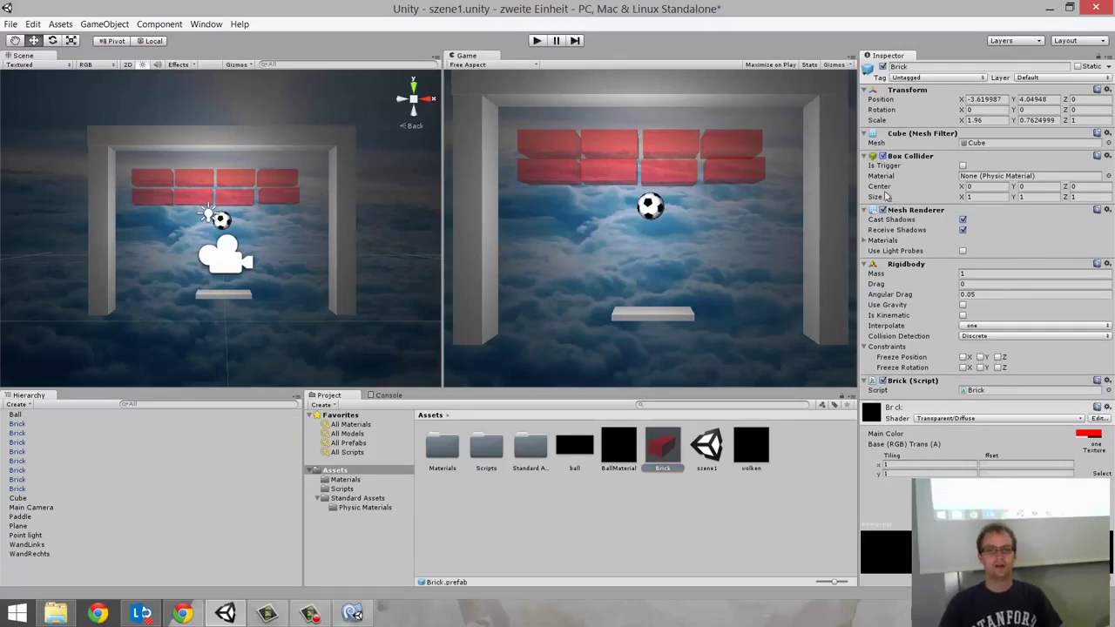
pyautogui.click(156, 180)
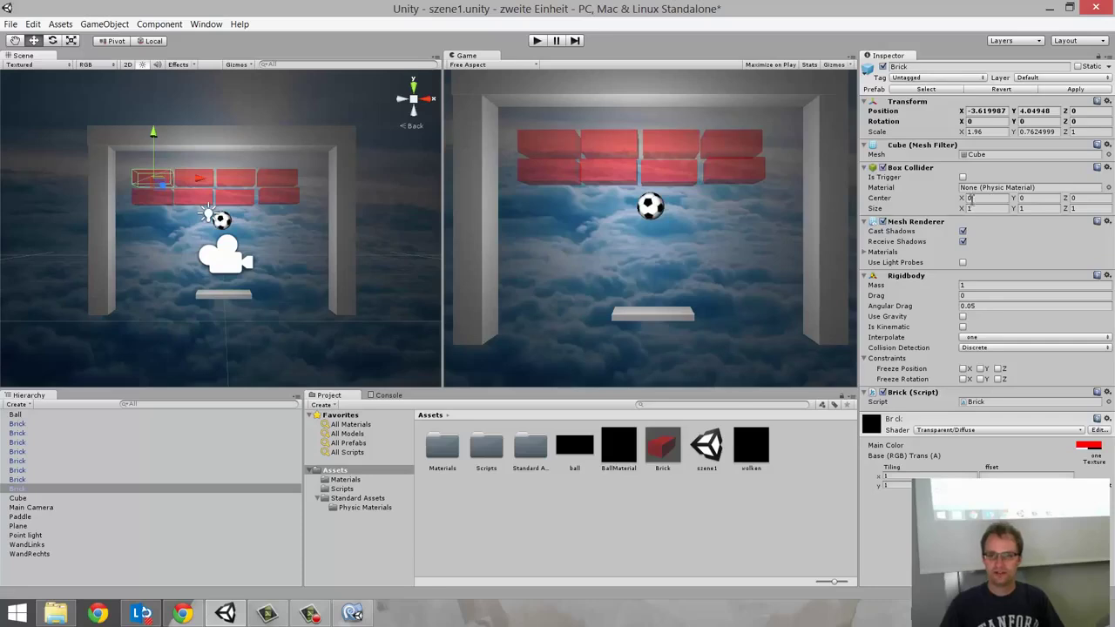
pyautogui.moveTo(964, 209); pyautogui.dragTo(1028, 208)
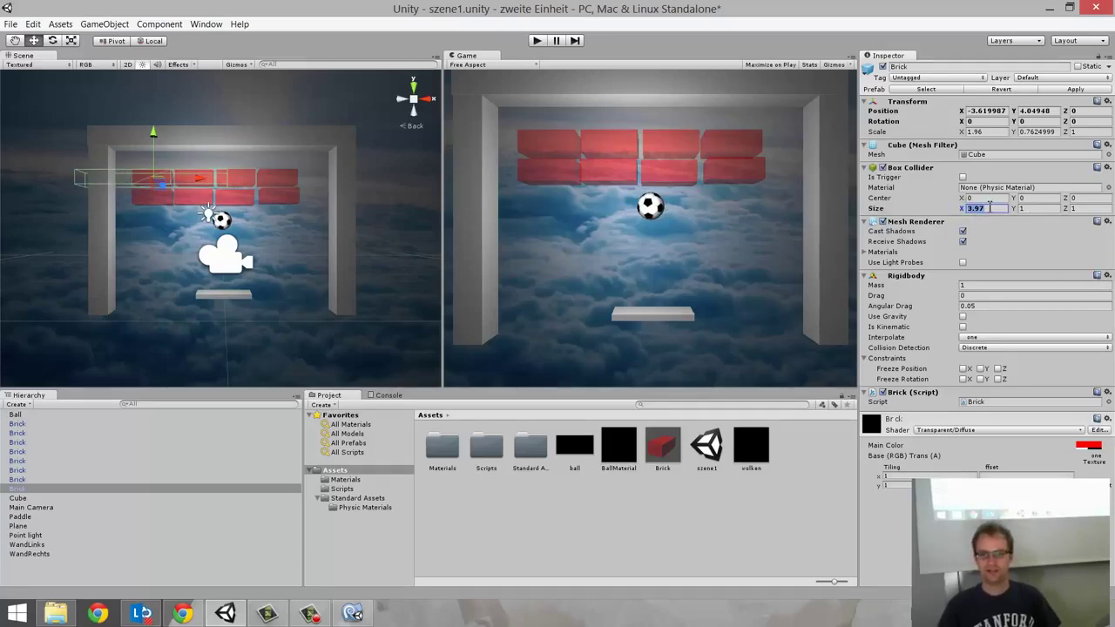
pyautogui.write('1')
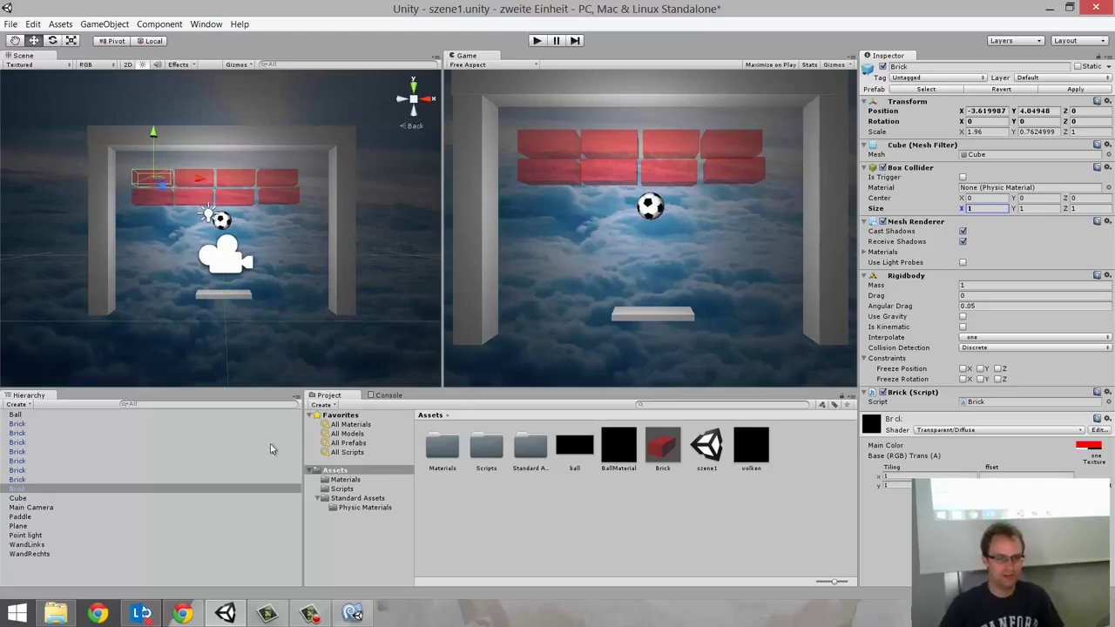
pyautogui.click(352, 614)
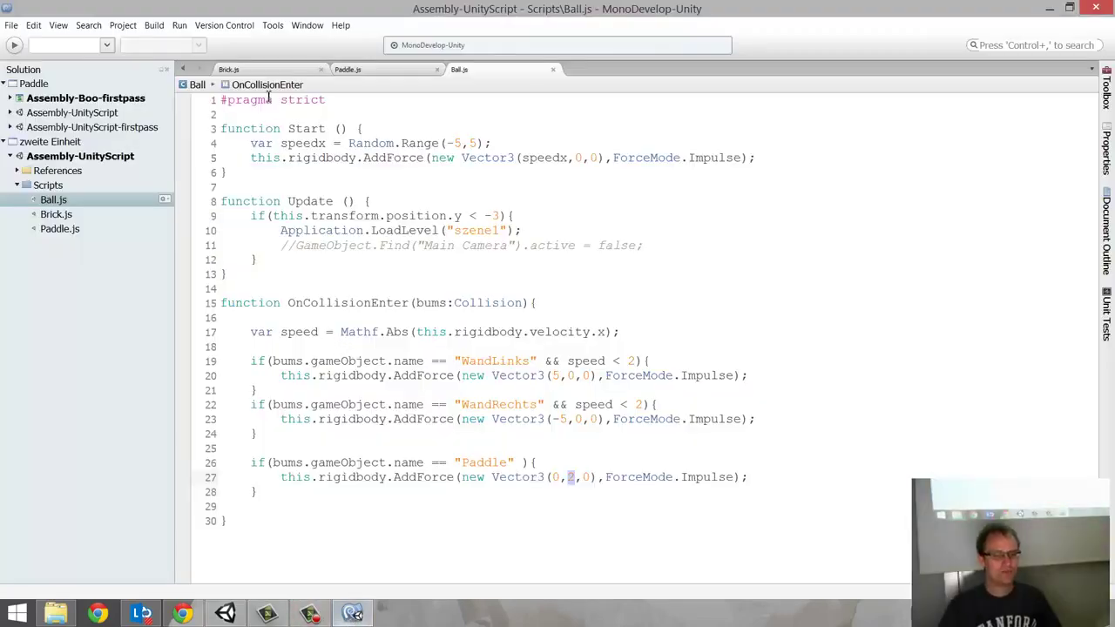
# - Add 'this.collider.enabled = false;' after the useGravity line in Brick.js, save, and return to Unity
pyautogui.click(261, 70)
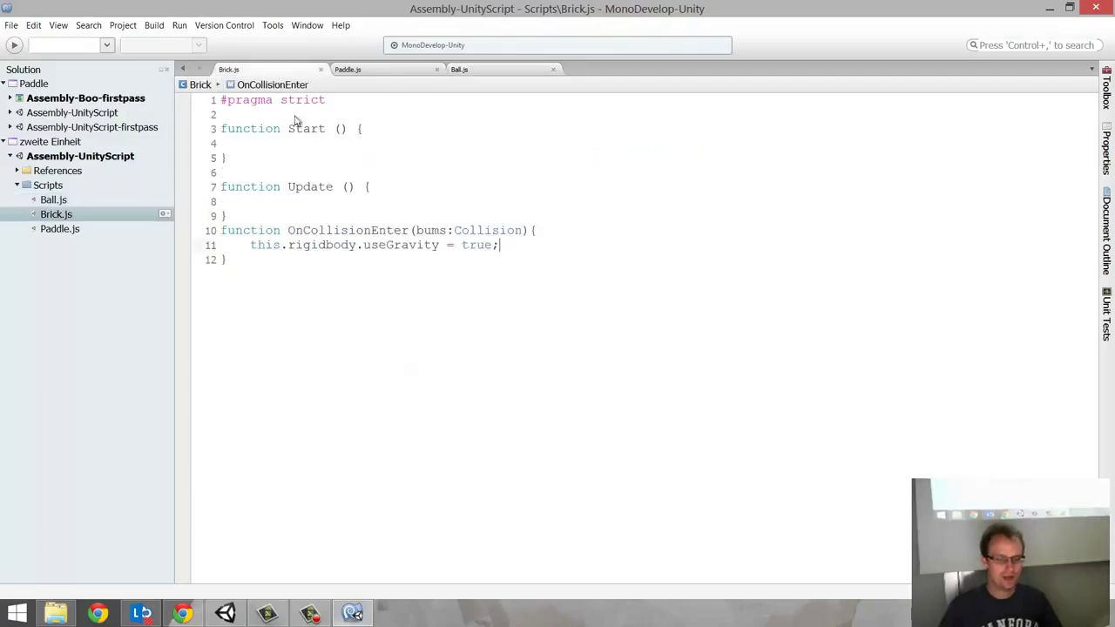
pyautogui.click(510, 247)
pyautogui.press('Return')
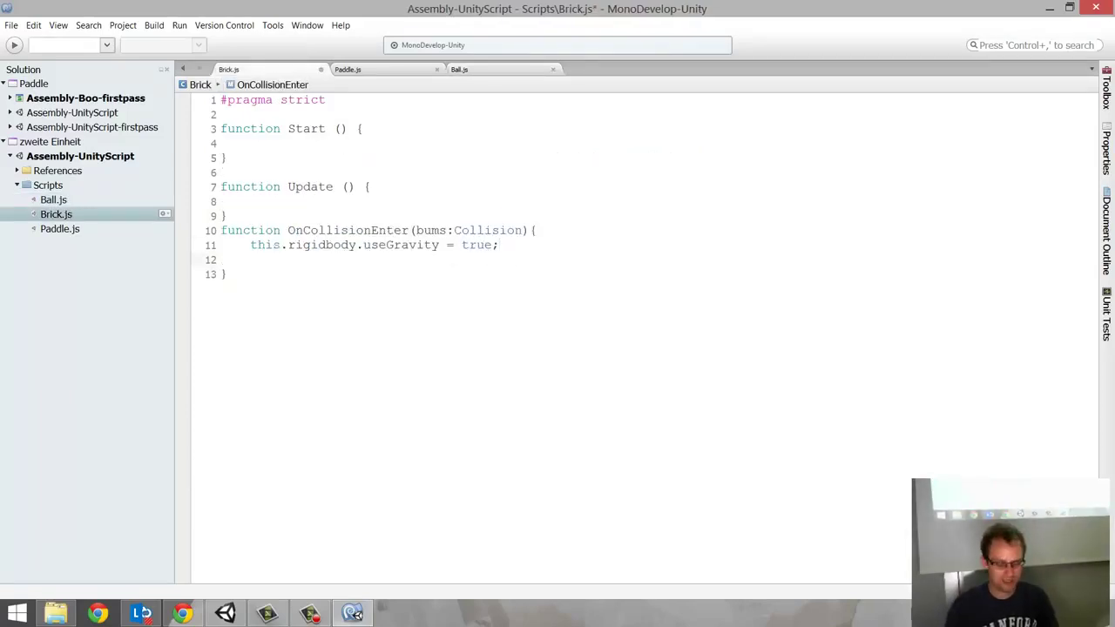
pyautogui.write('this.')
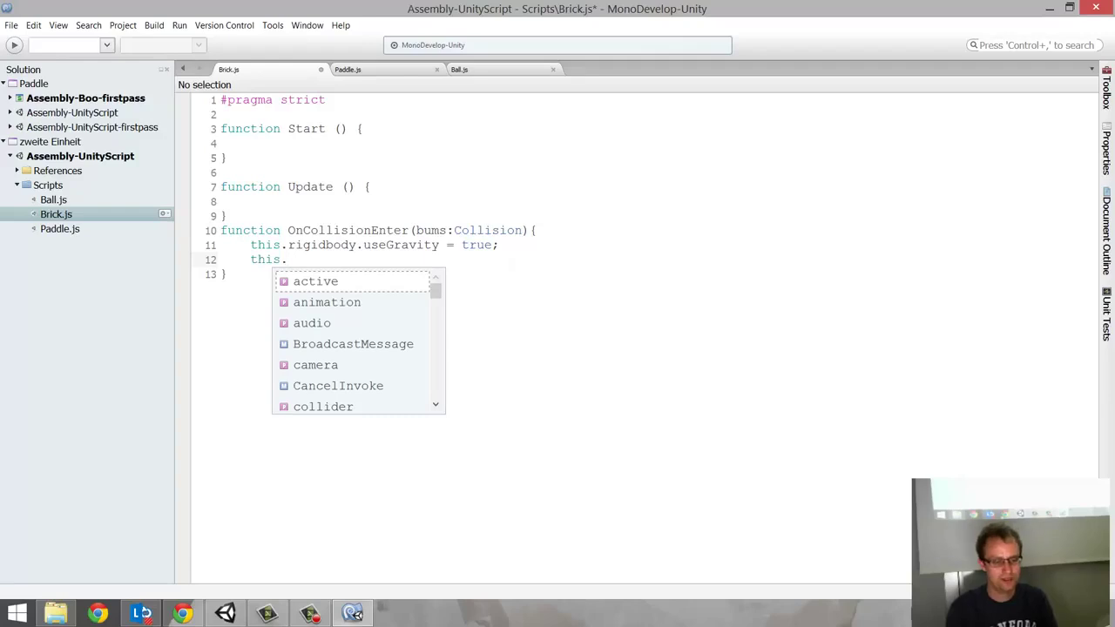
pyautogui.write('co')
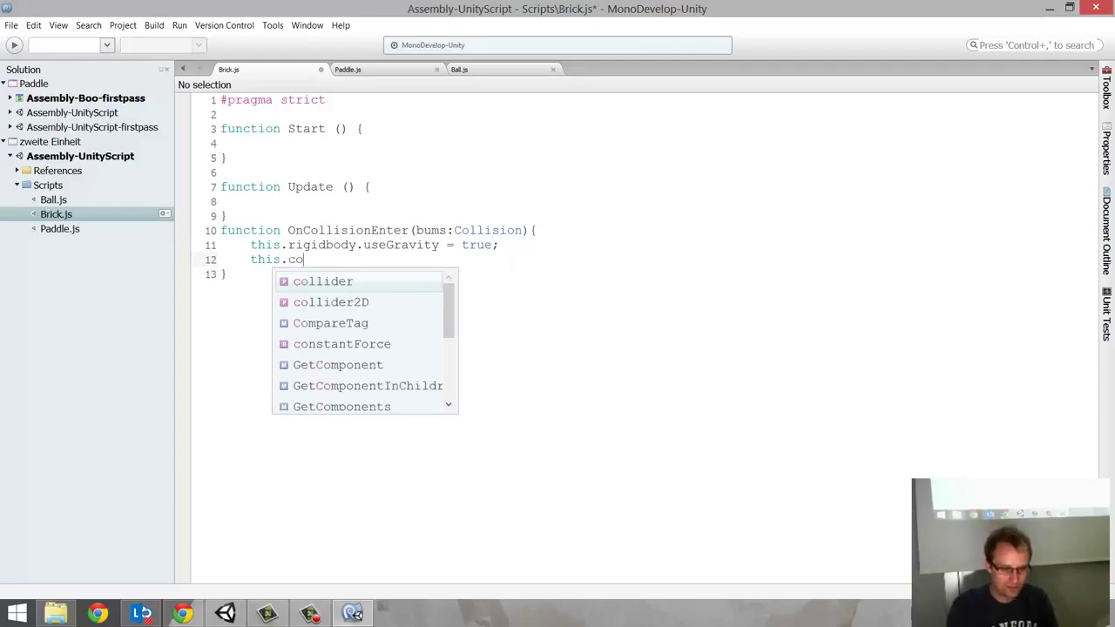
pyautogui.press('Return')
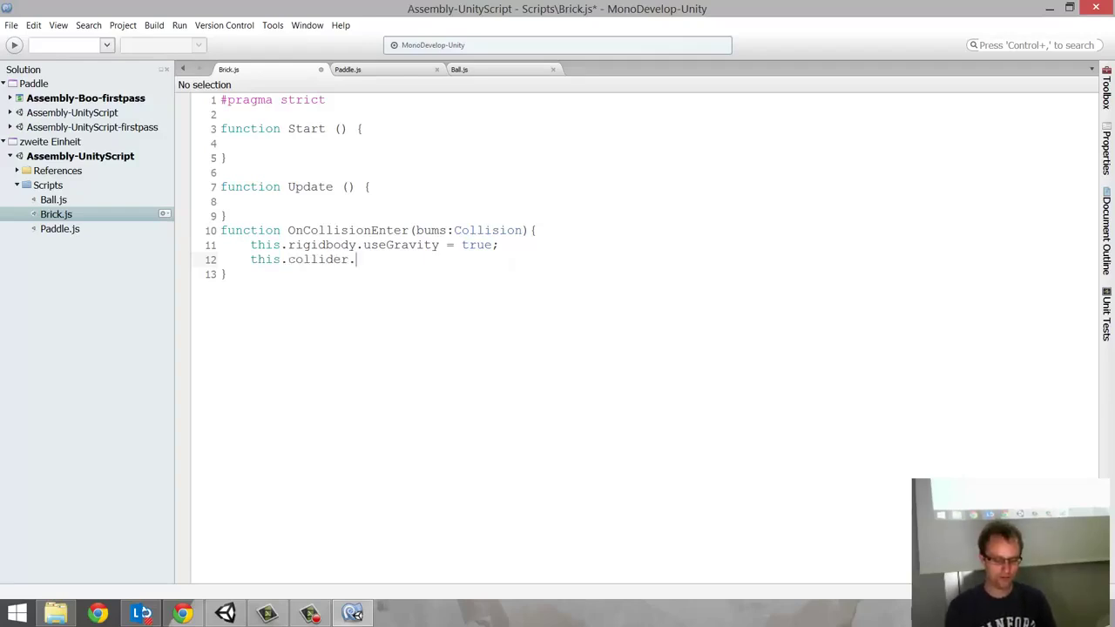
pyautogui.write('enabled = ')
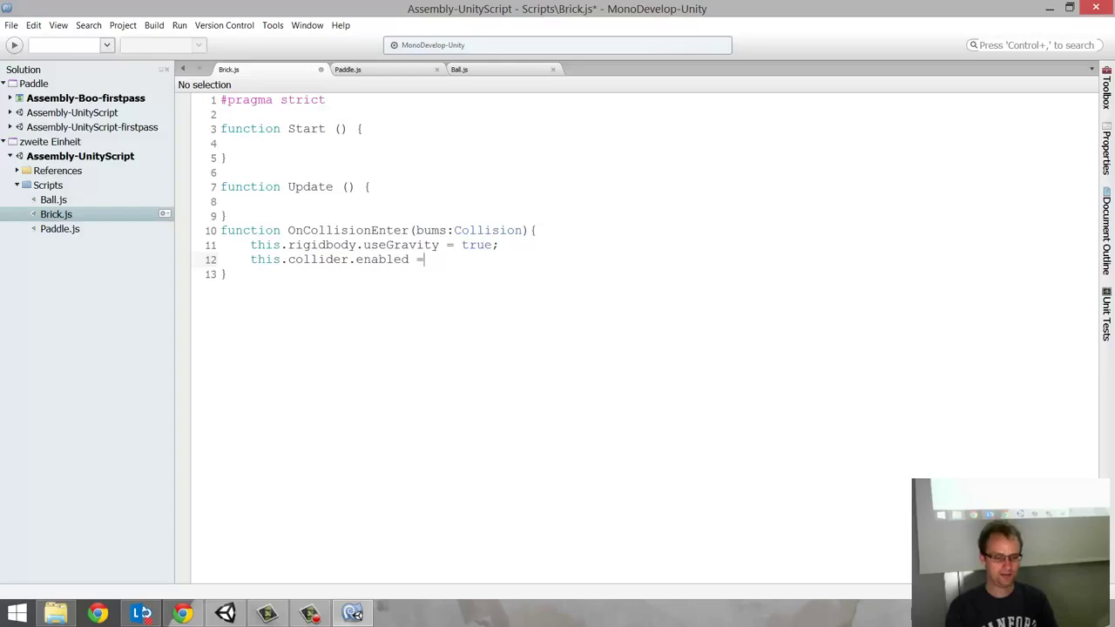
pyautogui.write('false;')
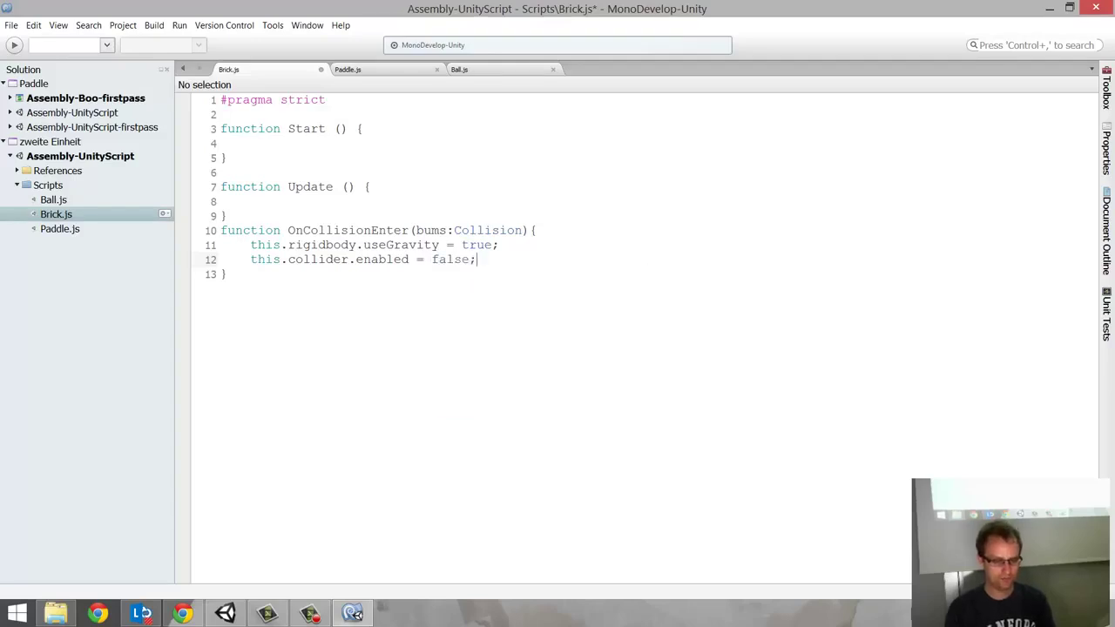
pyautogui.hotkey('ctrl', 's')
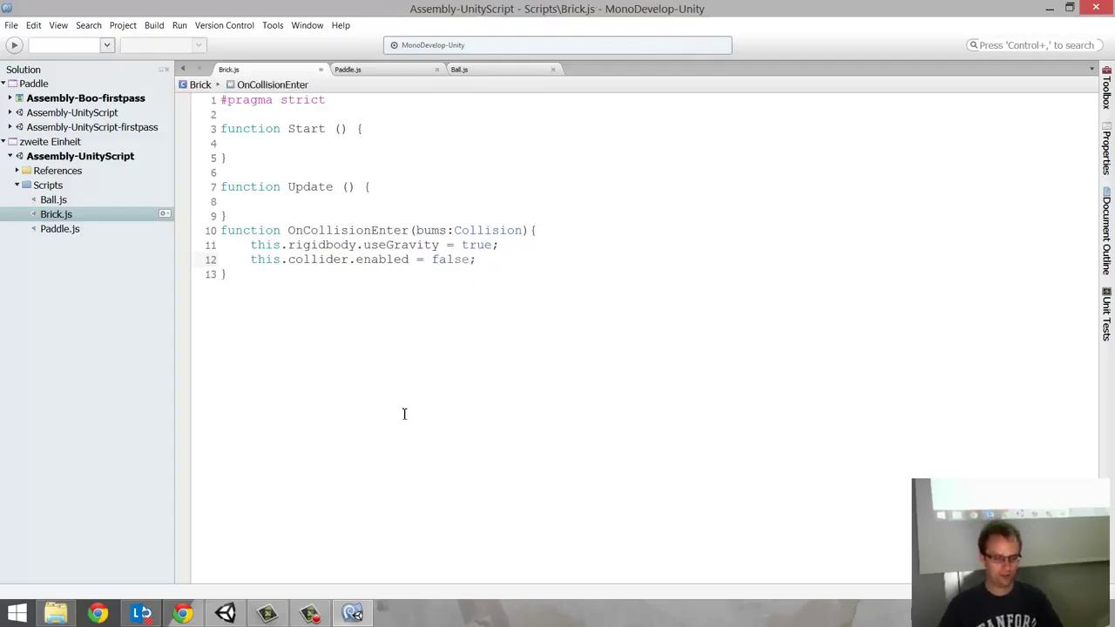
pyautogui.click(270, 614)
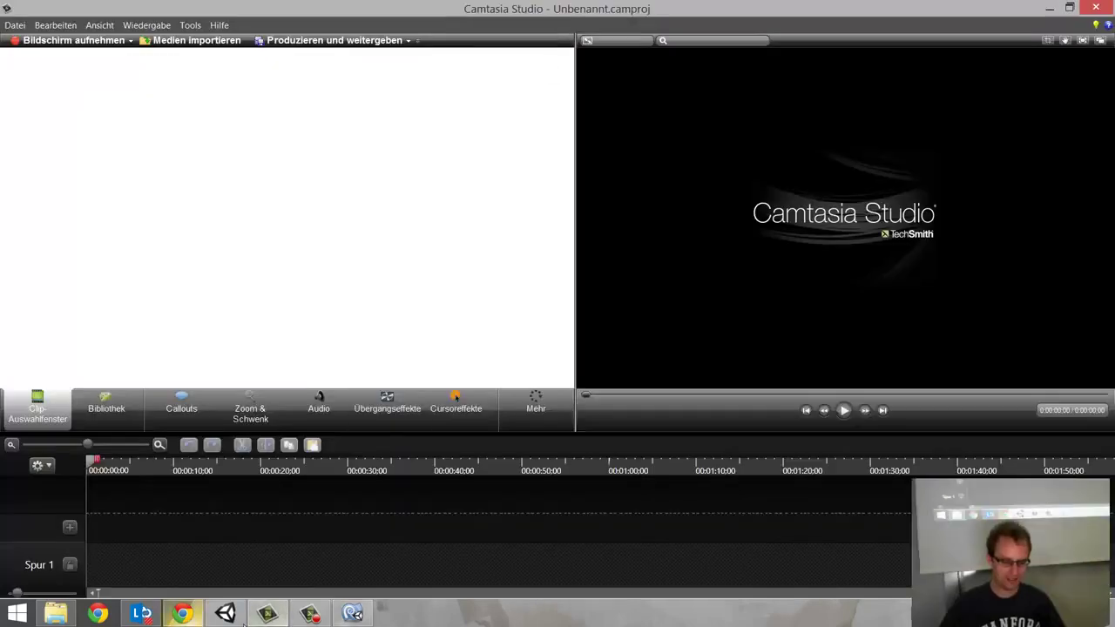
pyautogui.click(226, 614)
# - Play-test the scene, steering the paddle left and right until four middle bricks fall, then stop
pyautogui.click(539, 41)
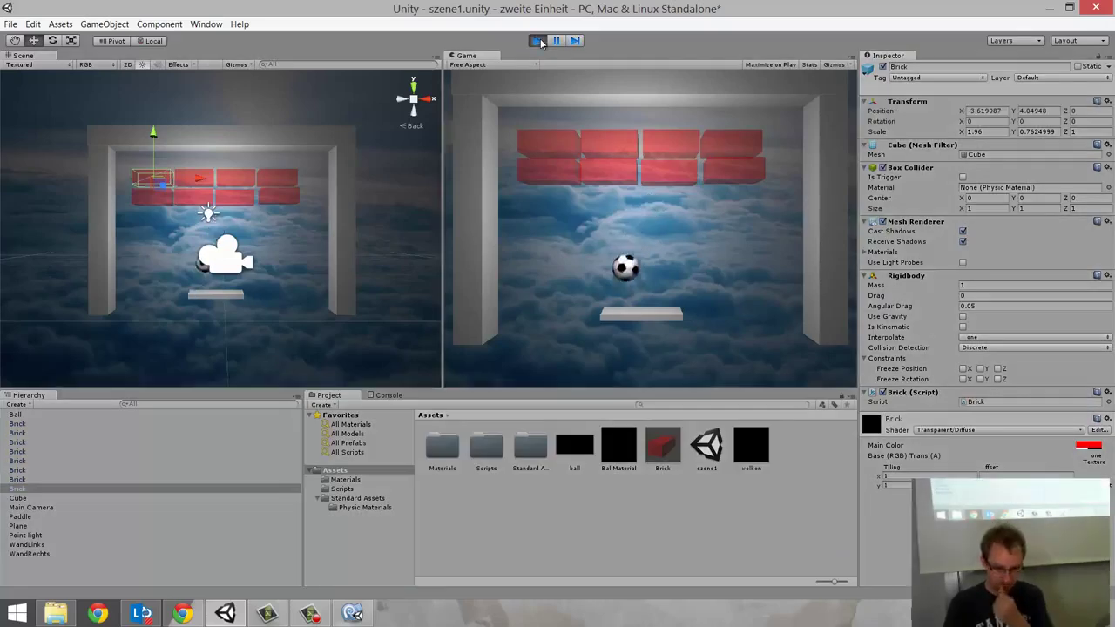
pyautogui.press('Left')
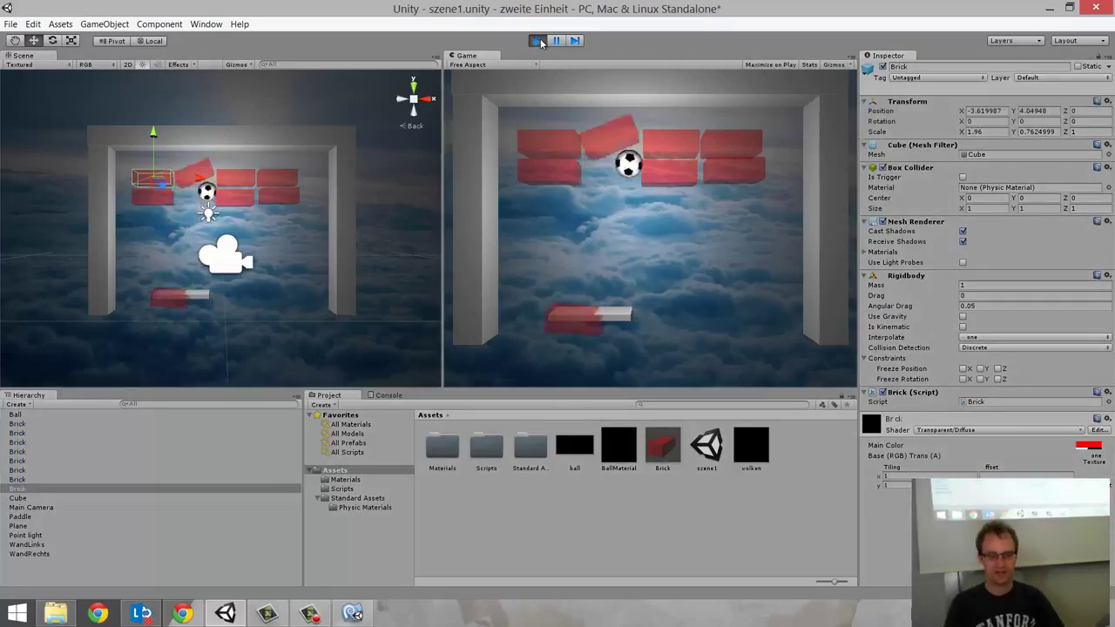
pyautogui.press('Right')
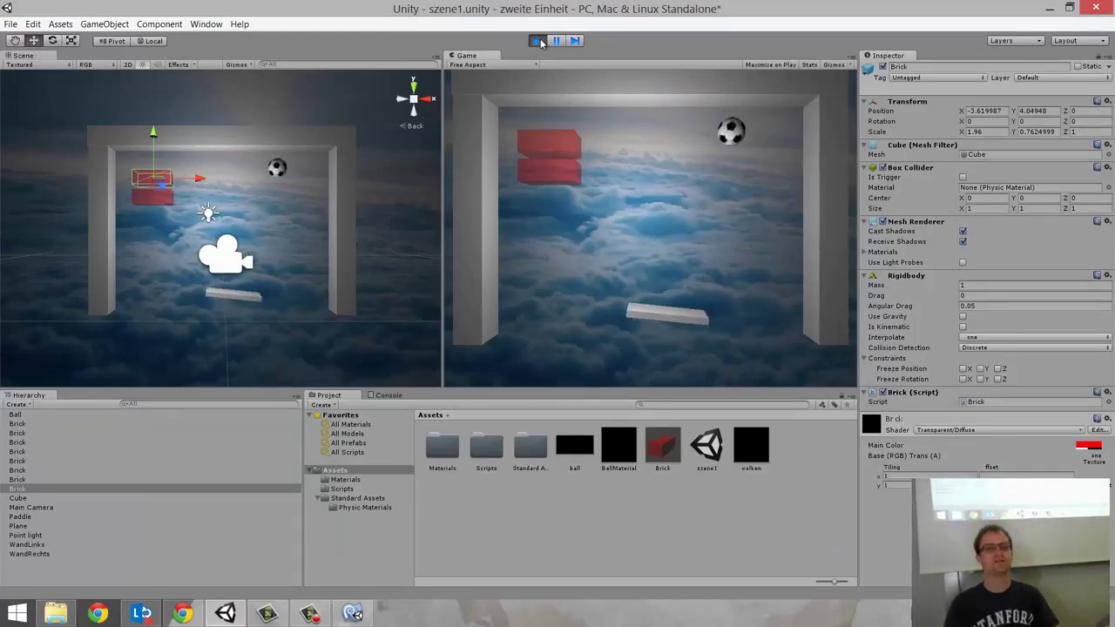
pyautogui.click(538, 41)
pyautogui.click(538, 41)
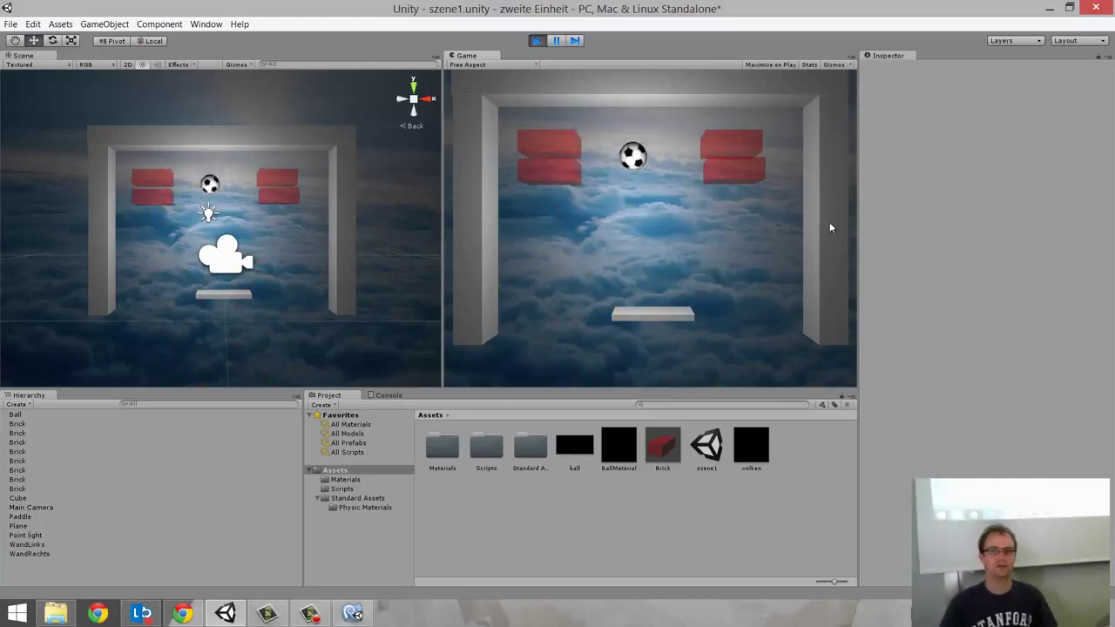
pyautogui.click(536, 40)
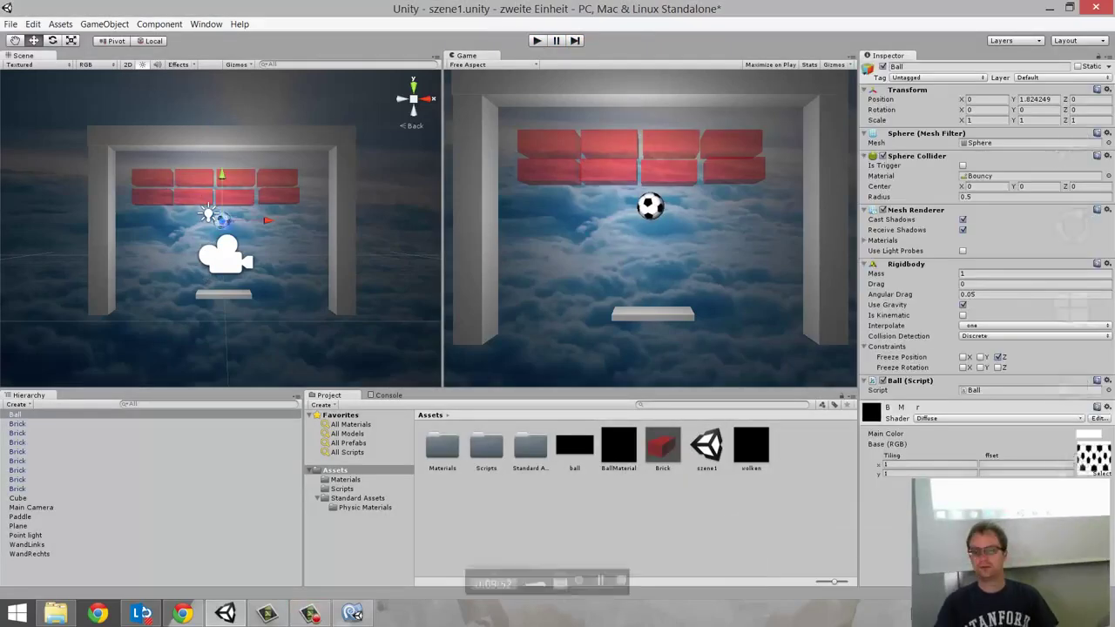
# - Import the standard Particles package from Assets > Import Package, including all its assets
pyautogui.click(62, 26)
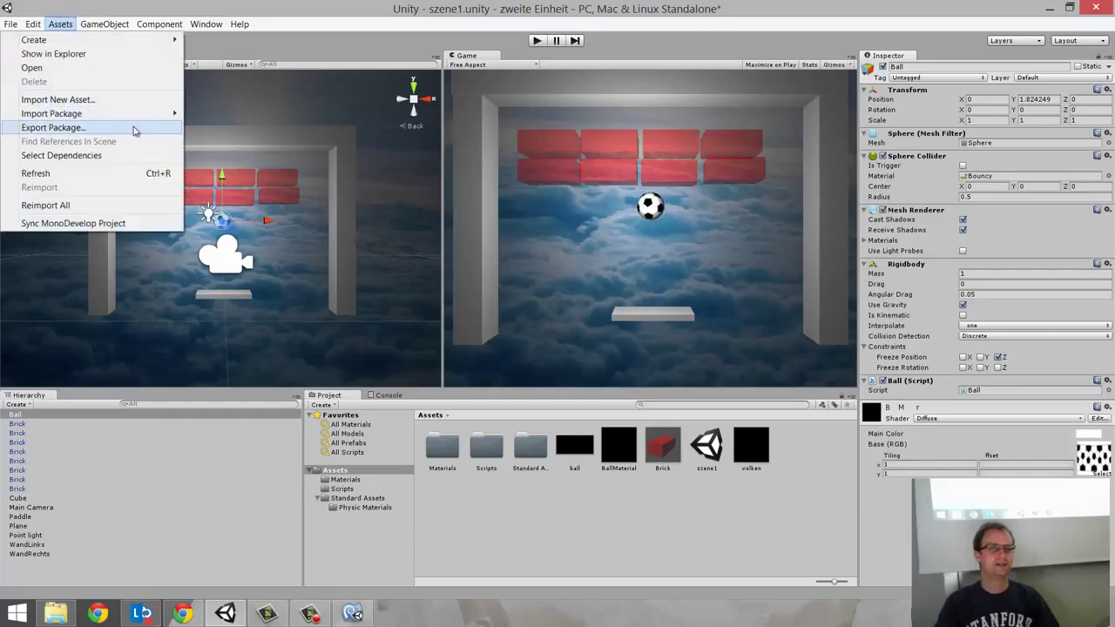
pyautogui.moveTo(136, 117)
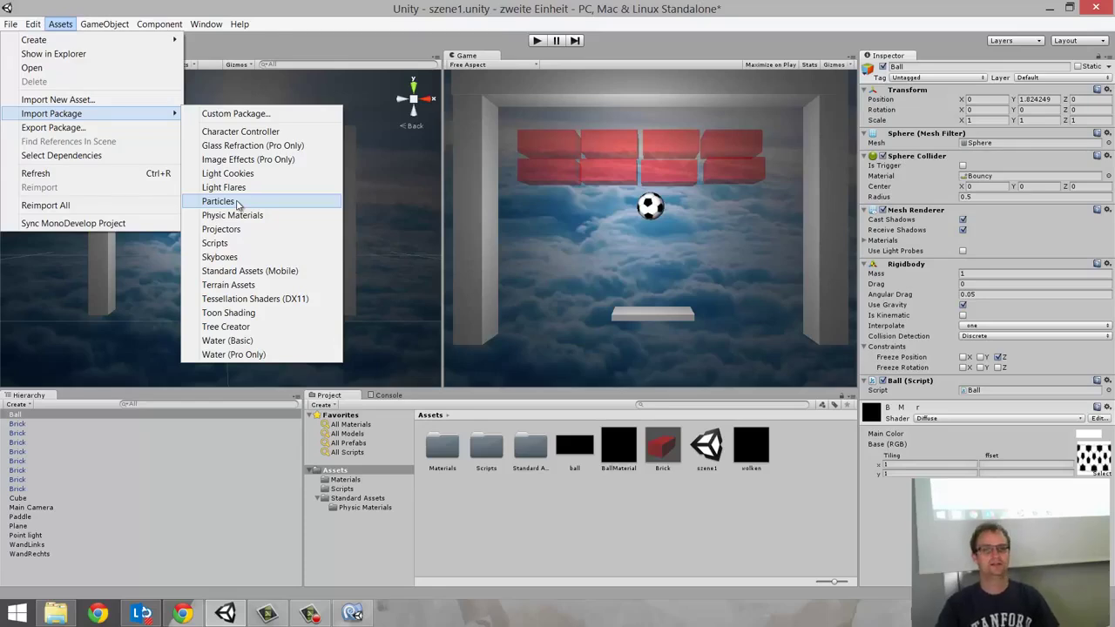
pyautogui.click(237, 204)
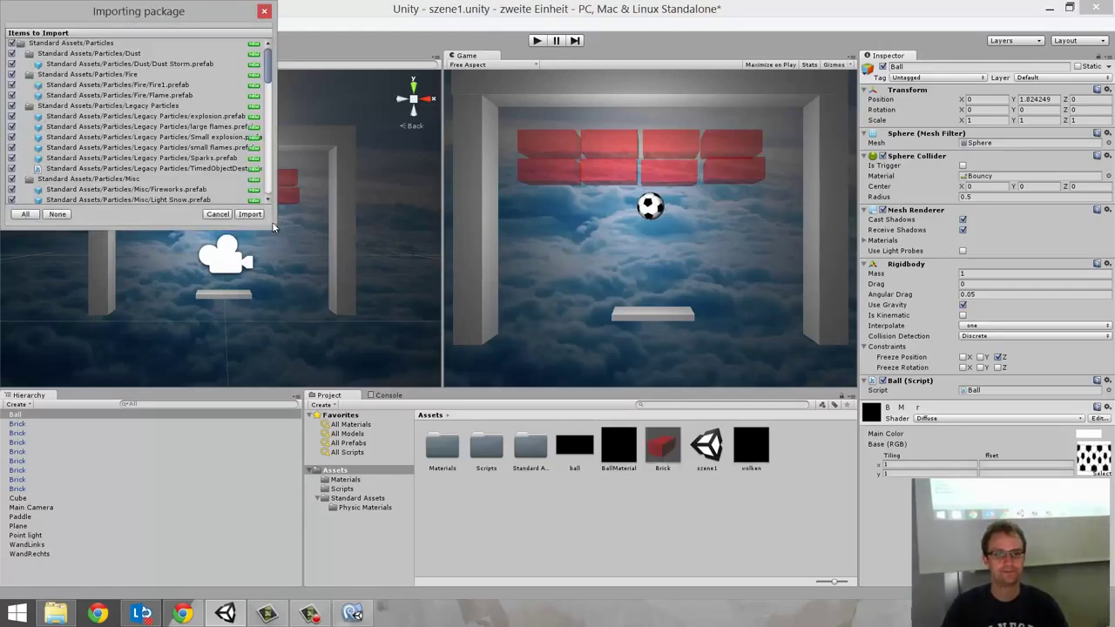
pyautogui.click(248, 214)
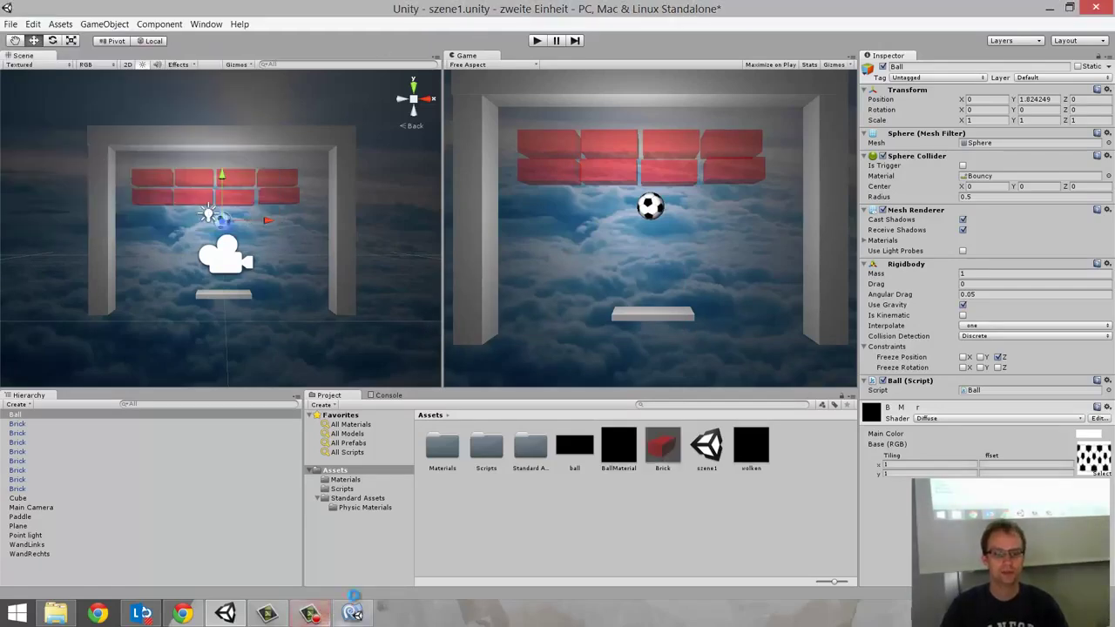
pyautogui.moveTo(352, 614)
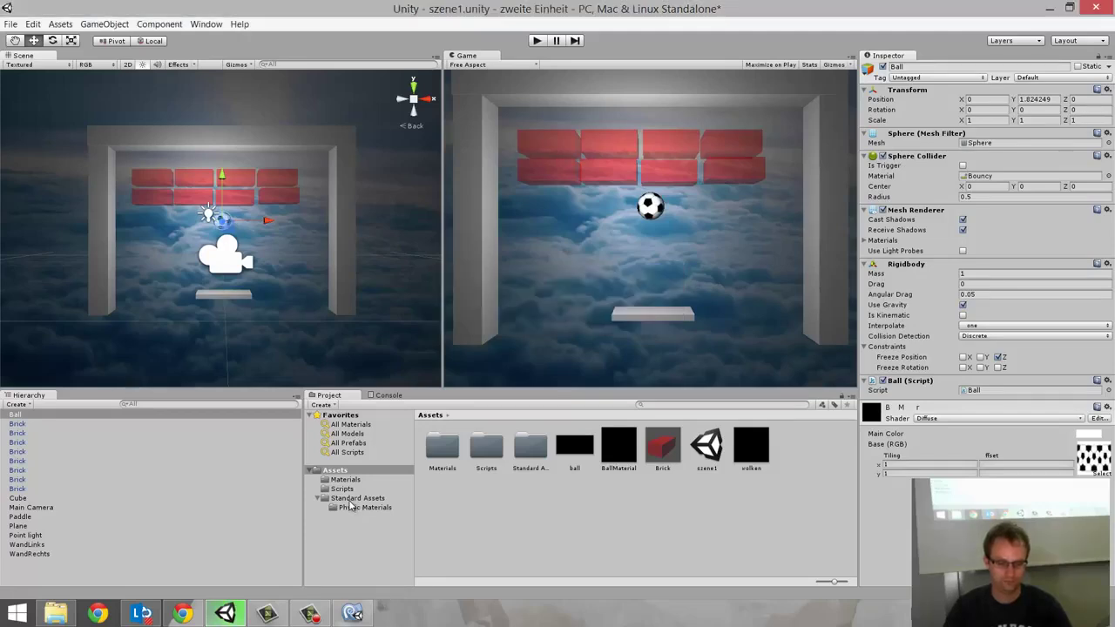
# - Create a Particle System from GameObject > Create Other and drag it down beside the paddle
pyautogui.click(316, 618)
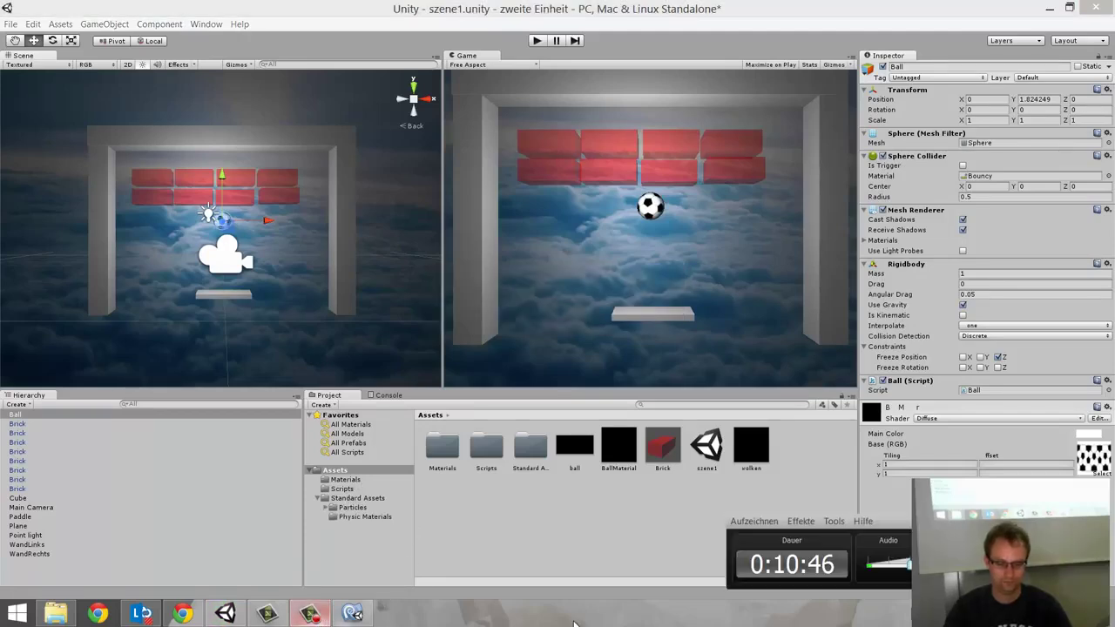
pyautogui.click(88, 26)
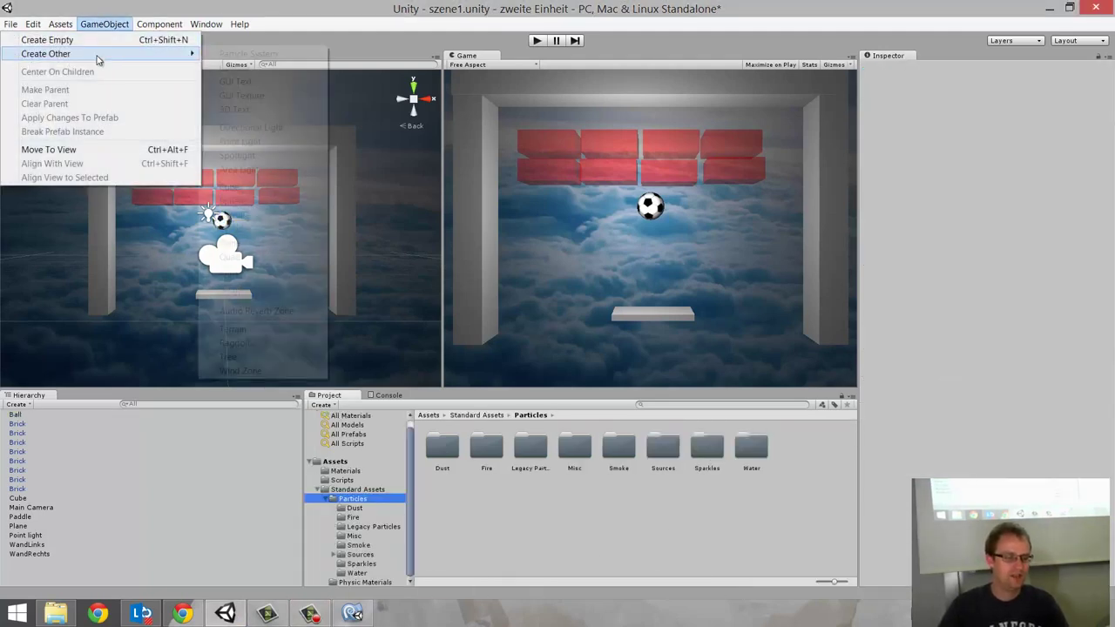
pyautogui.moveTo(99, 54)
pyautogui.click(299, 55)
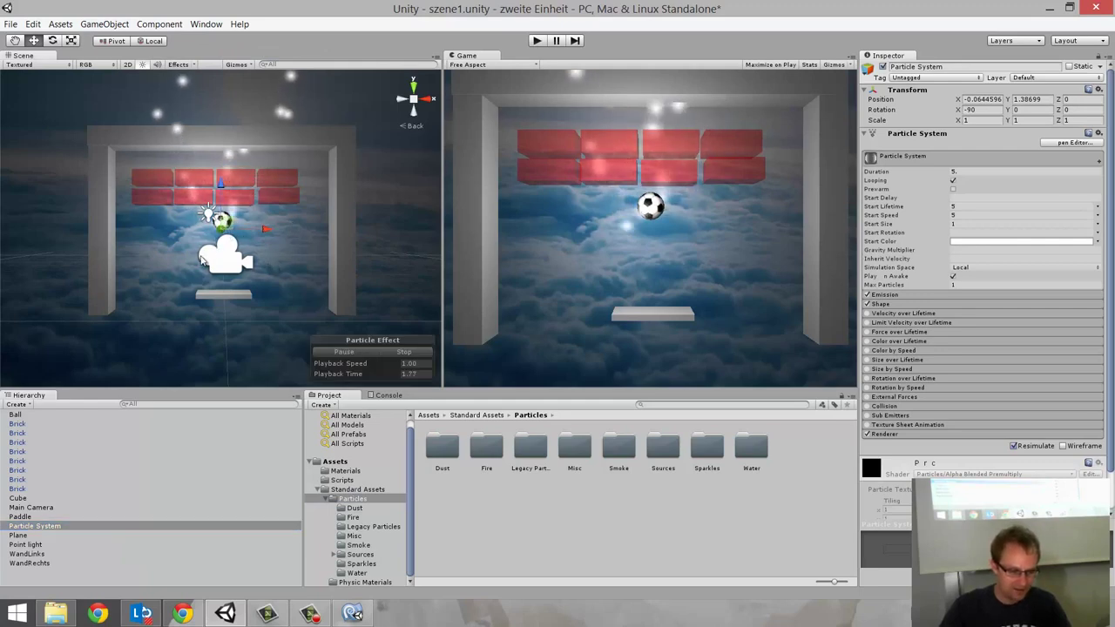
pyautogui.moveTo(220, 221); pyautogui.dragTo(177, 285)
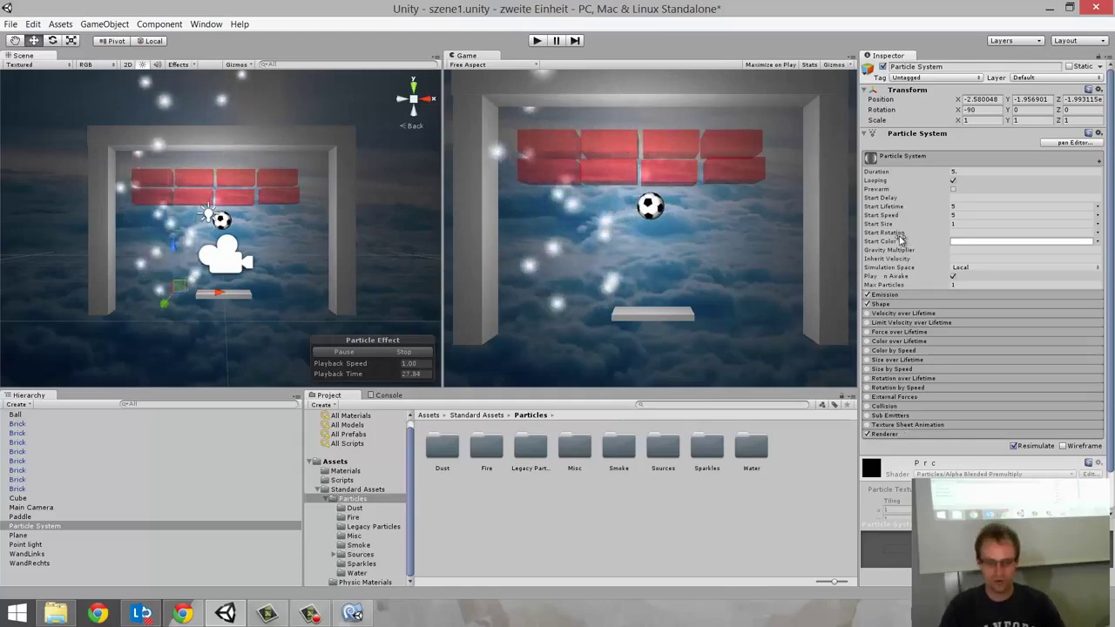
# - Keep Local simulation space, raise the Emission rate to 57.19 and enable Size over Lifetime
pyautogui.click(958, 268)
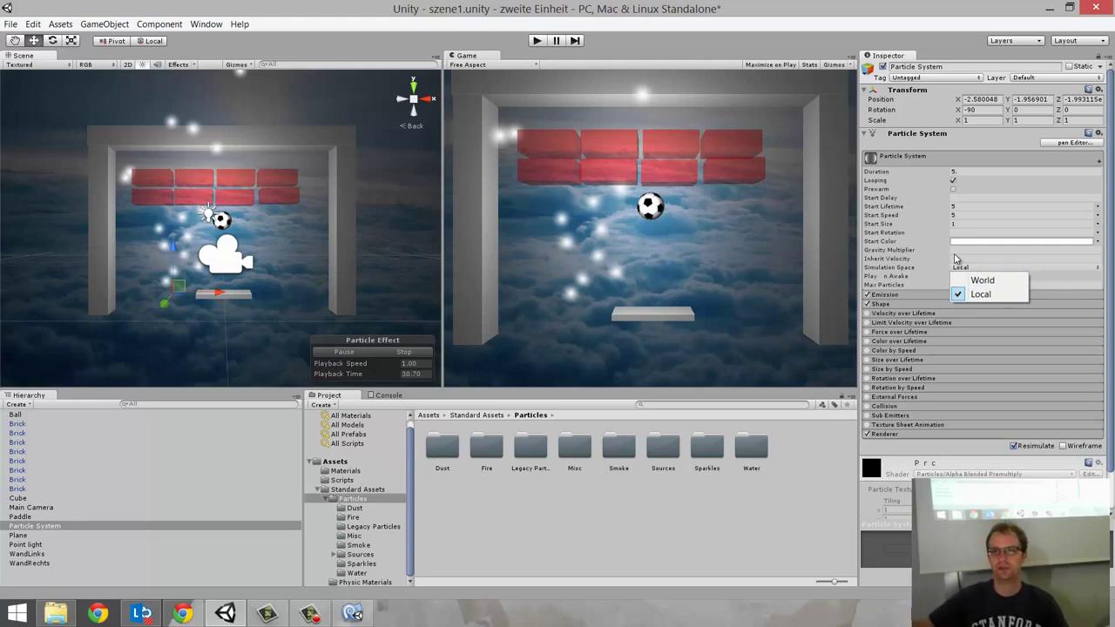
pyautogui.click(933, 185)
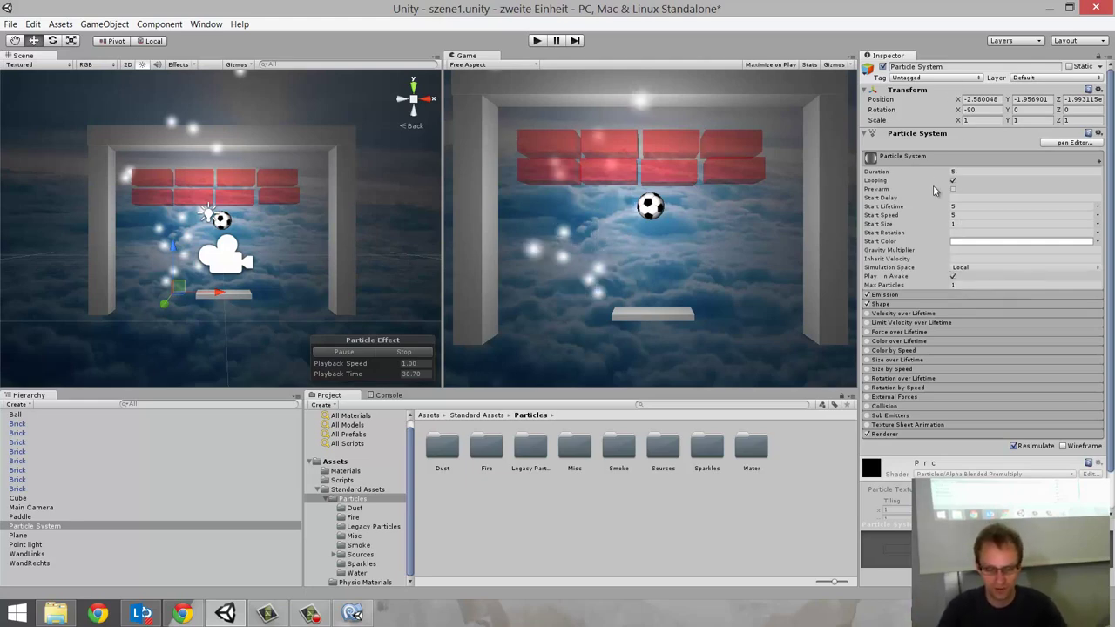
pyautogui.click(916, 296)
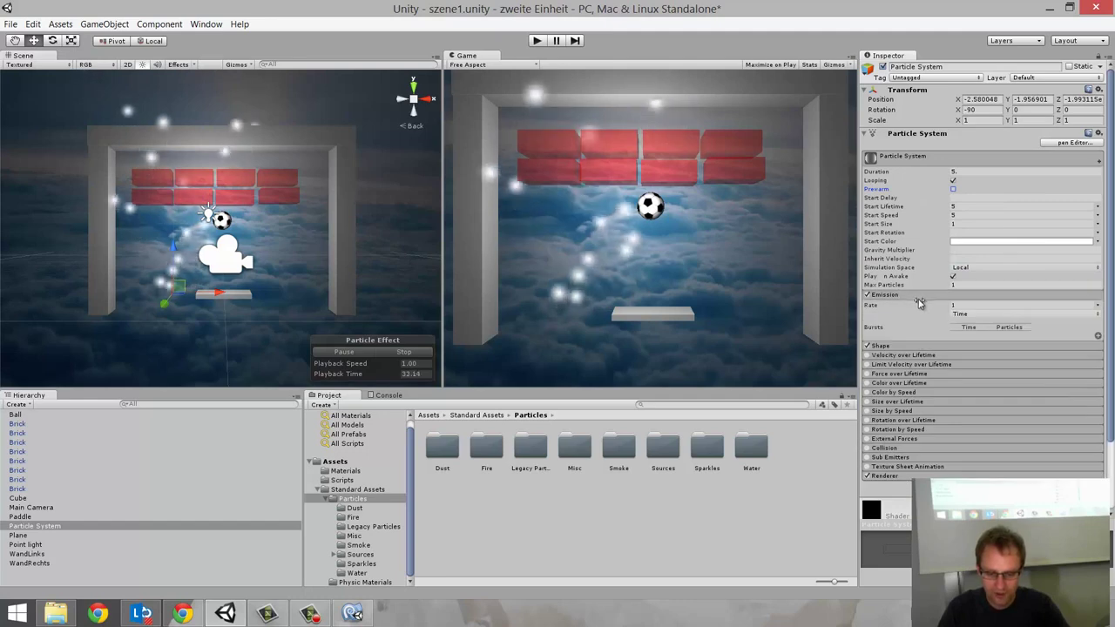
pyautogui.moveTo(955, 307); pyautogui.dragTo(107, 303)
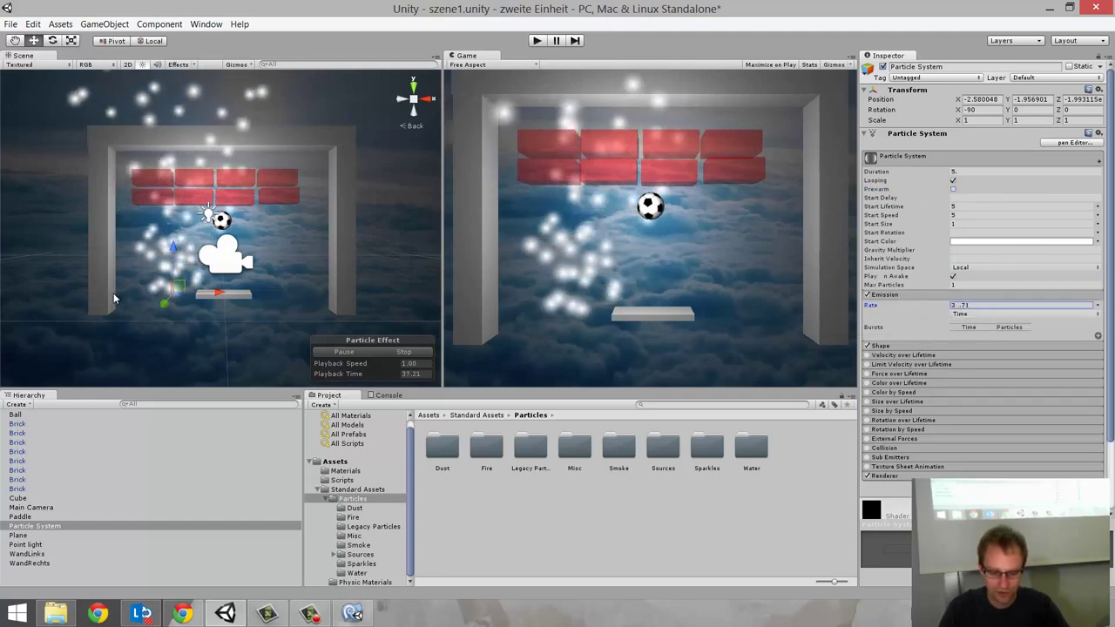
pyautogui.moveTo(948, 309); pyautogui.dragTo(64, 308)
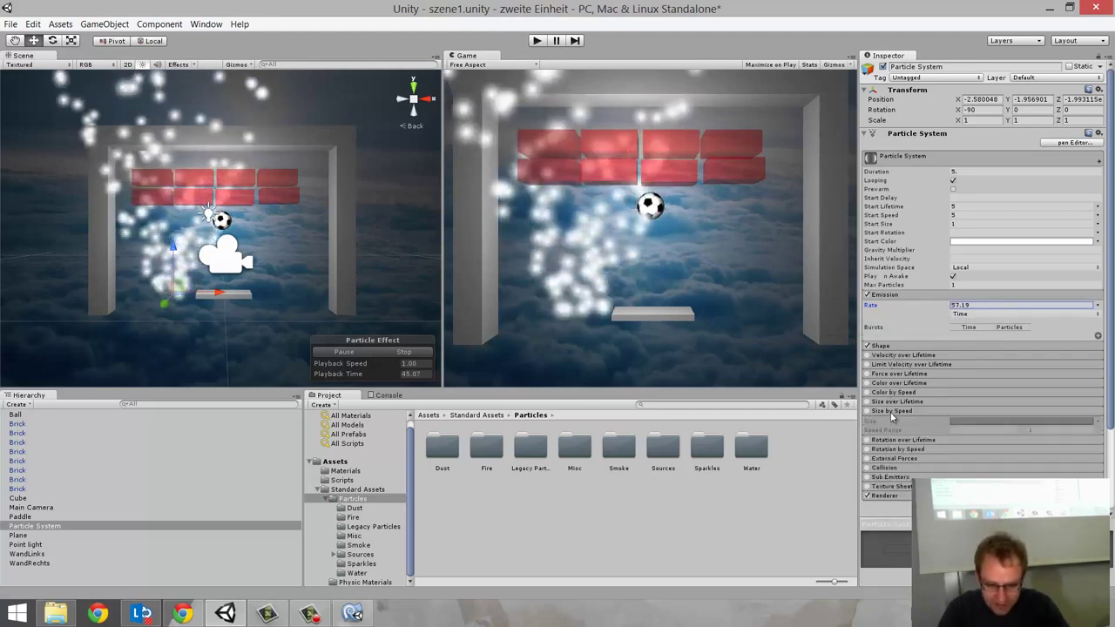
pyautogui.click(898, 401)
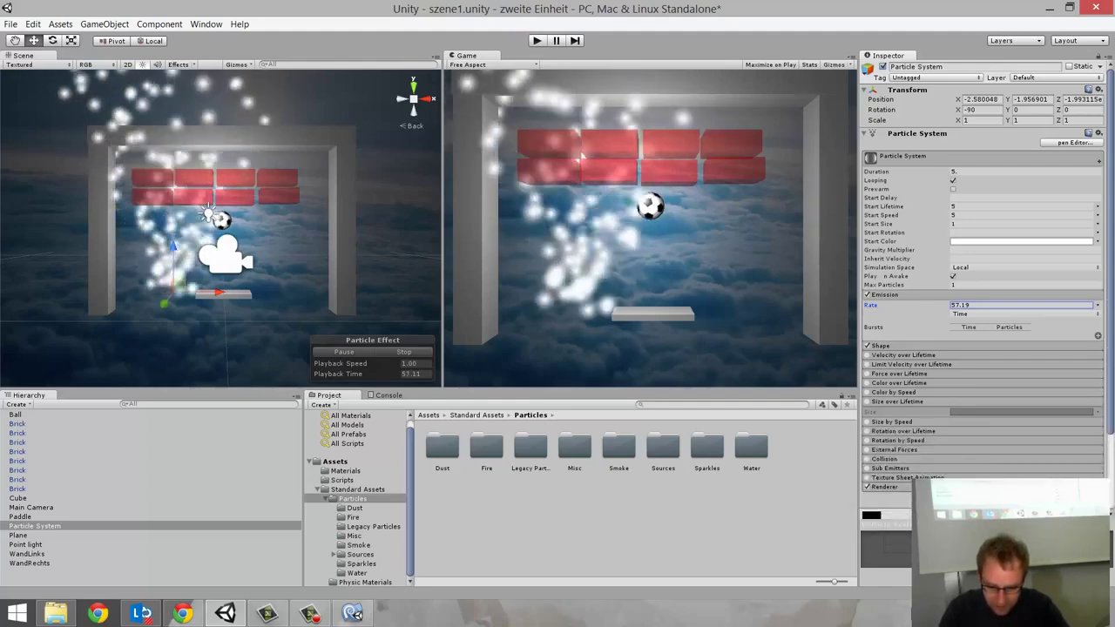
pyautogui.click(867, 402)
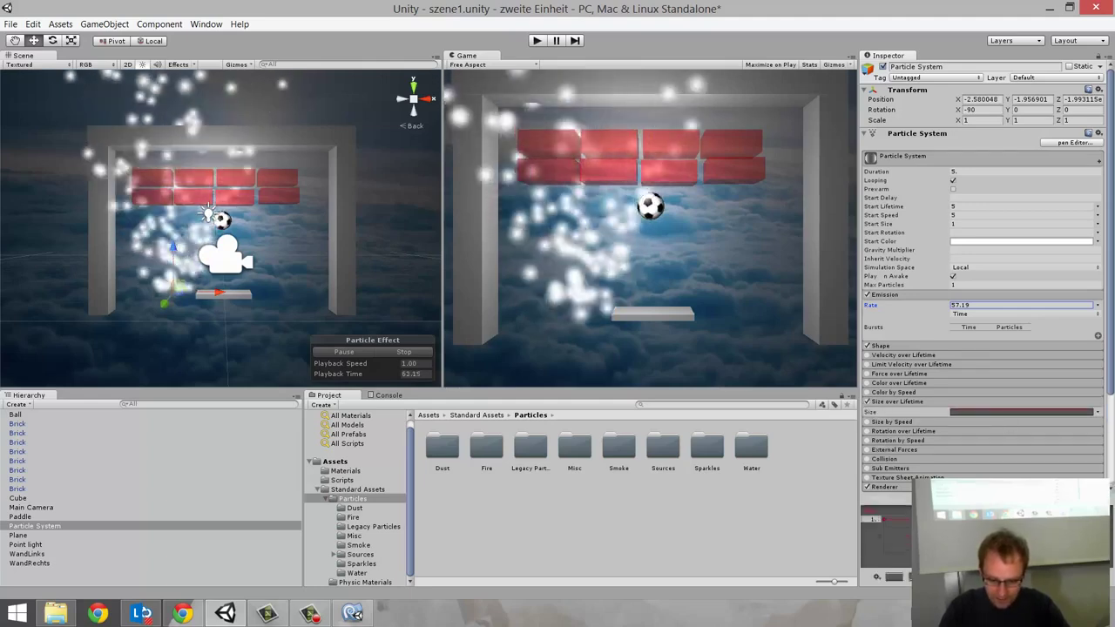
pyautogui.press('Return')
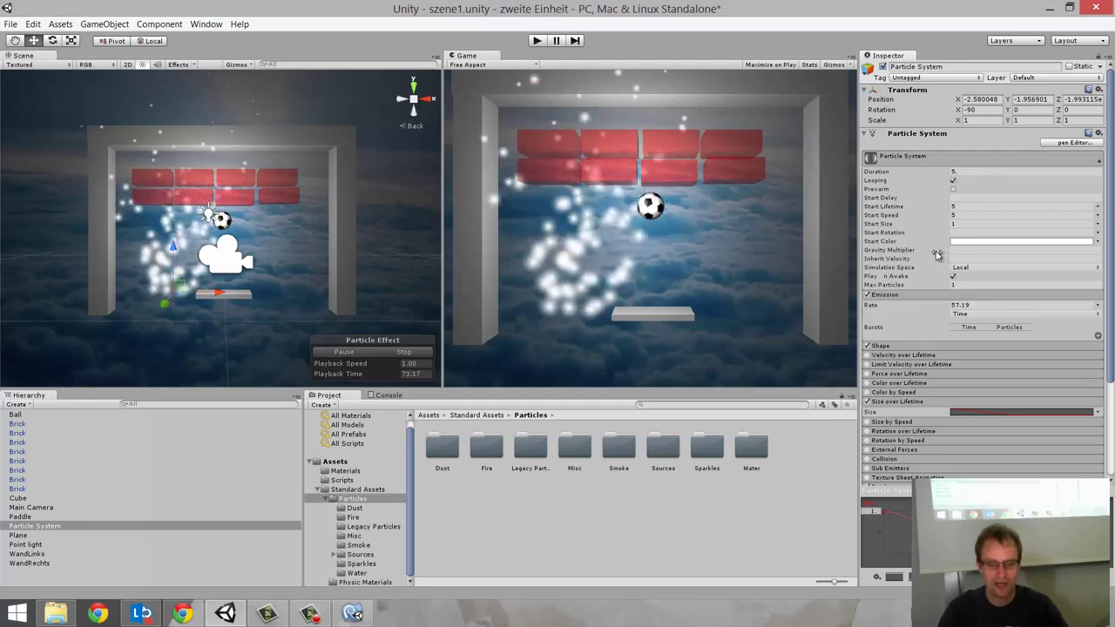
# - Adjust the Gravity Multiplier so particles fall, then delete the Particle System
pyautogui.moveTo(938, 254); pyautogui.dragTo(942, 252)
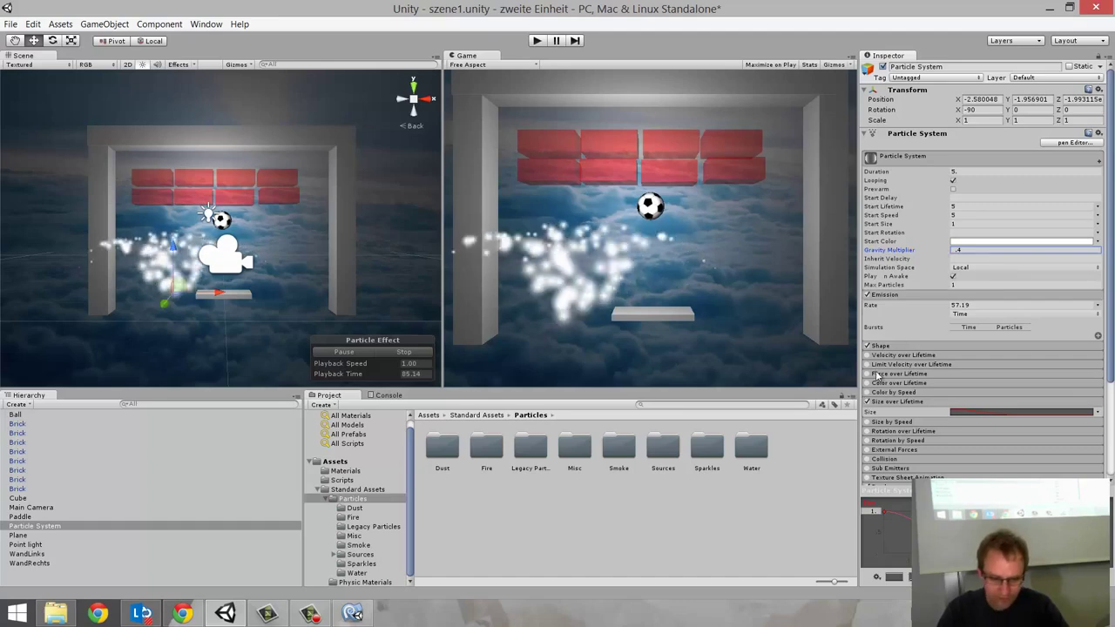
pyautogui.scroll(-3, 909, 446)
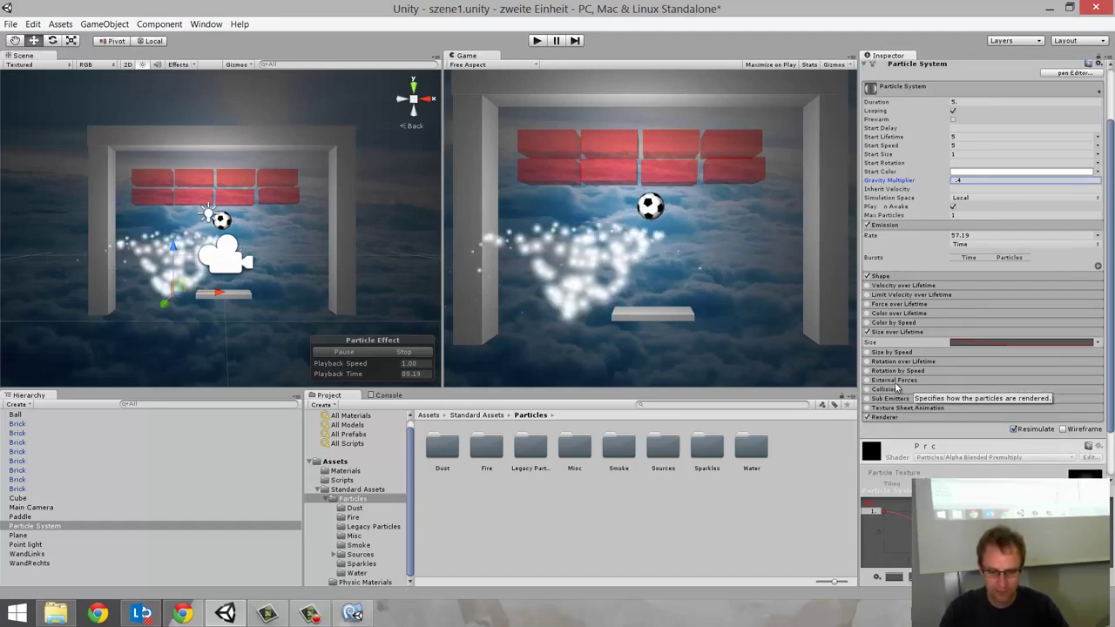
pyautogui.scroll(2, 897, 388)
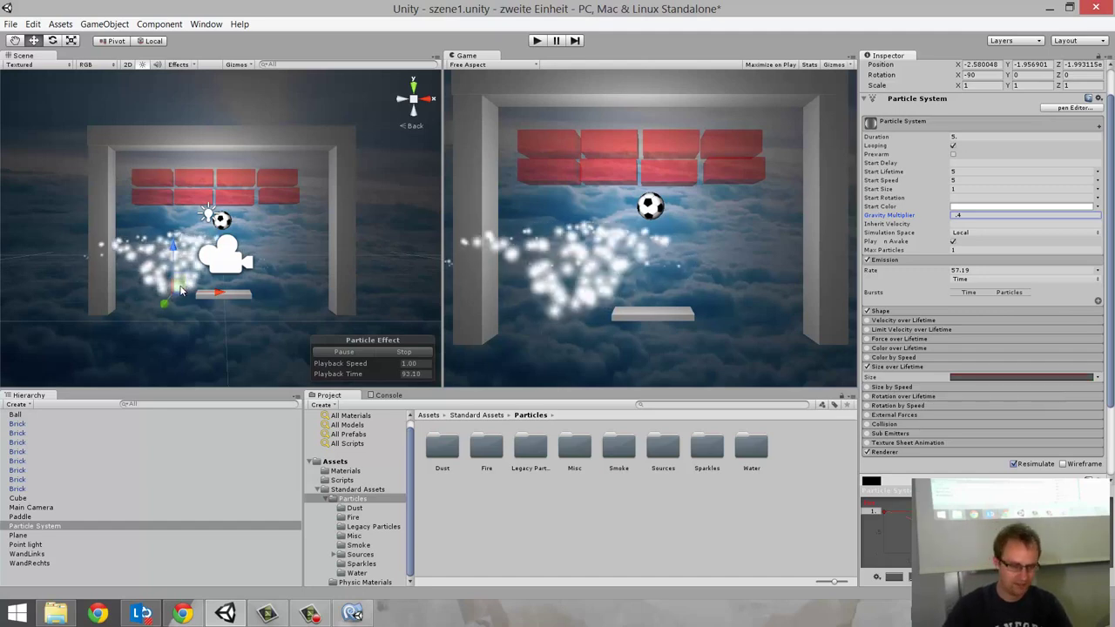
pyautogui.press('Delete')
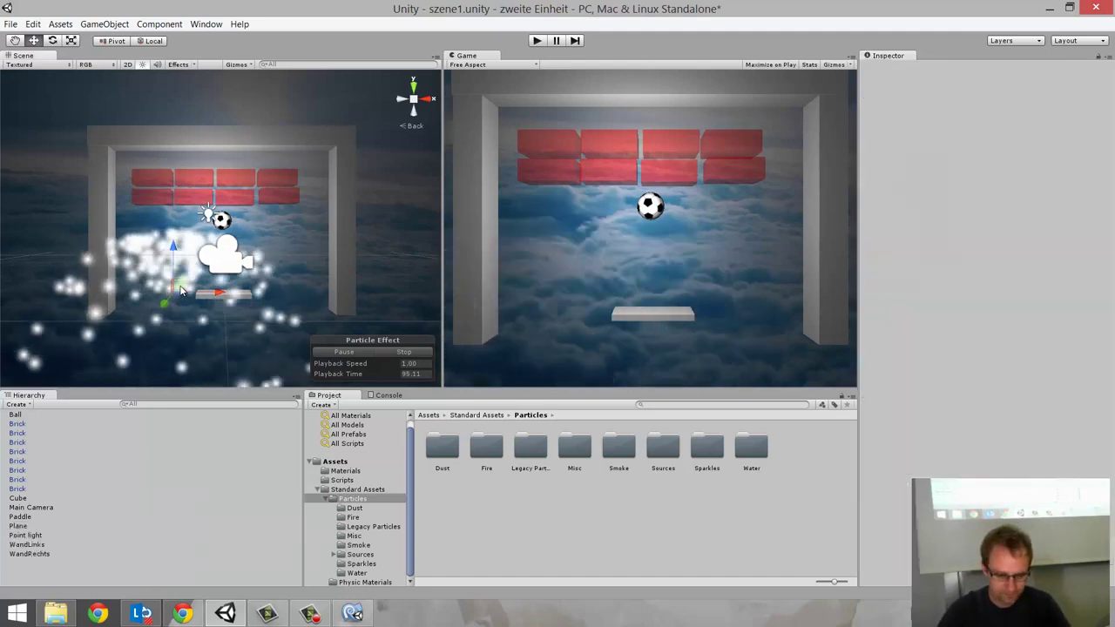
# - Preview the Fire1 and Flame effects in the scene, undoing each placement
pyautogui.click(359, 518)
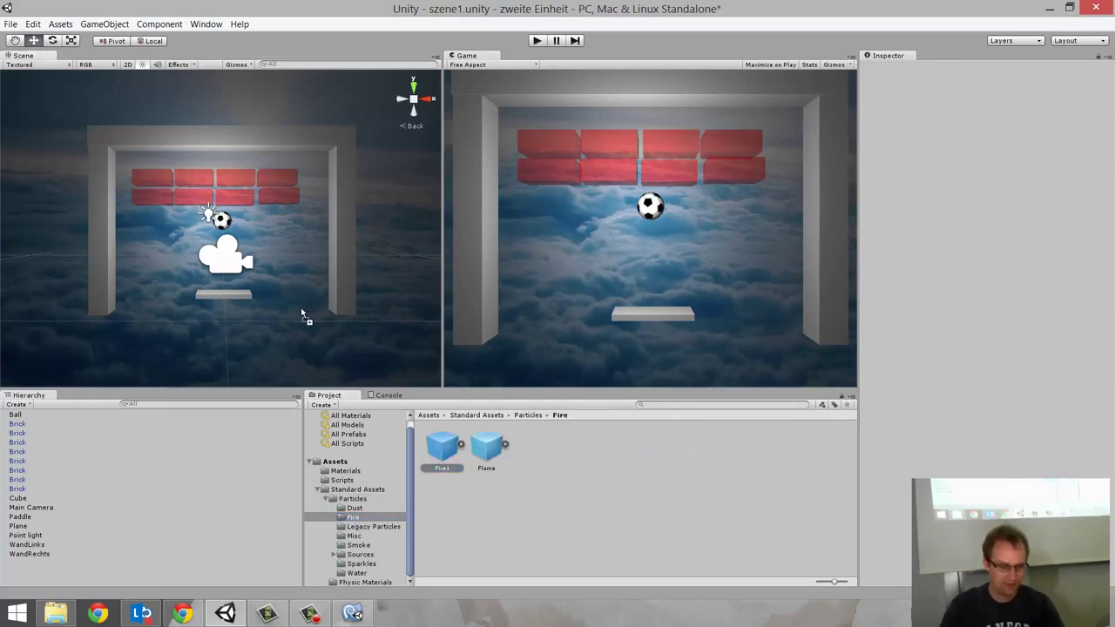
pyautogui.moveTo(434, 449); pyautogui.dragTo(280, 306)
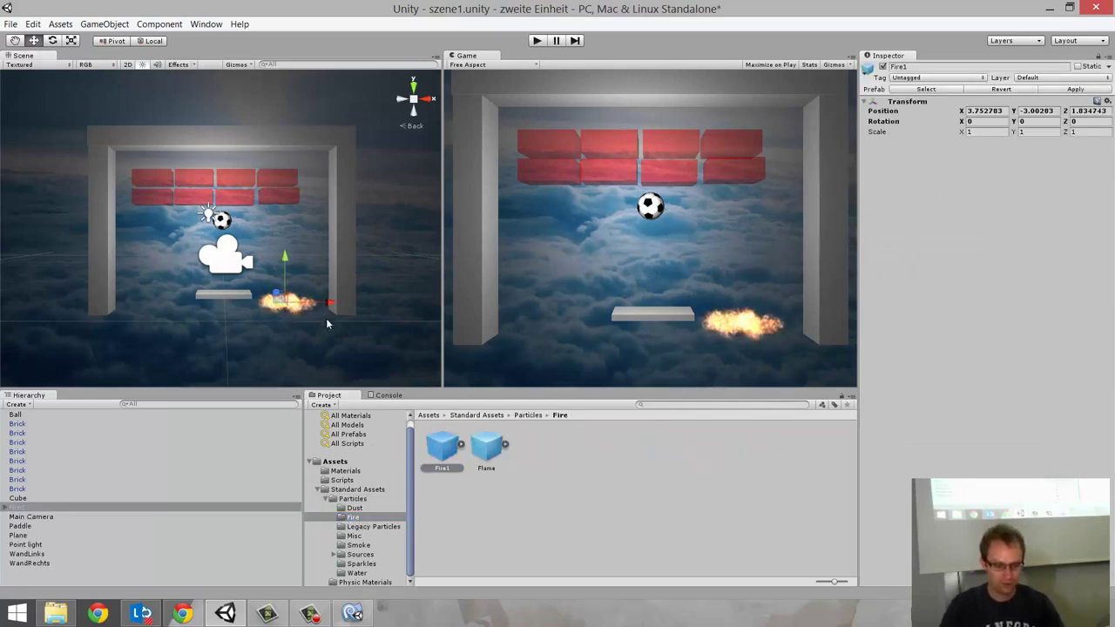
pyautogui.hotkey('ctrl', 'z')
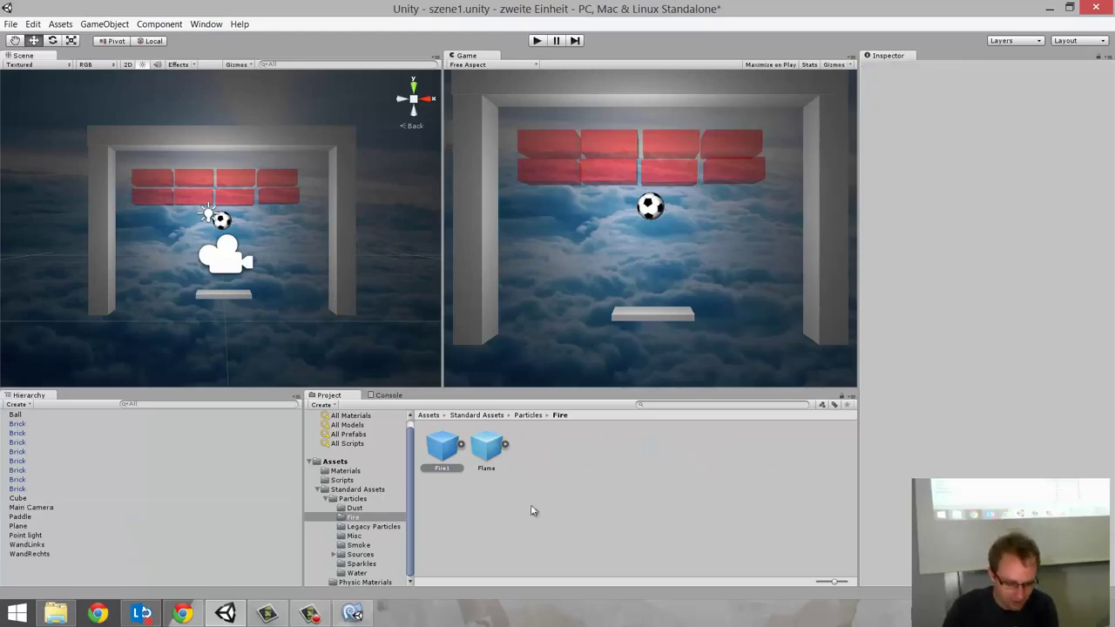
pyautogui.moveTo(483, 449); pyautogui.dragTo(296, 304)
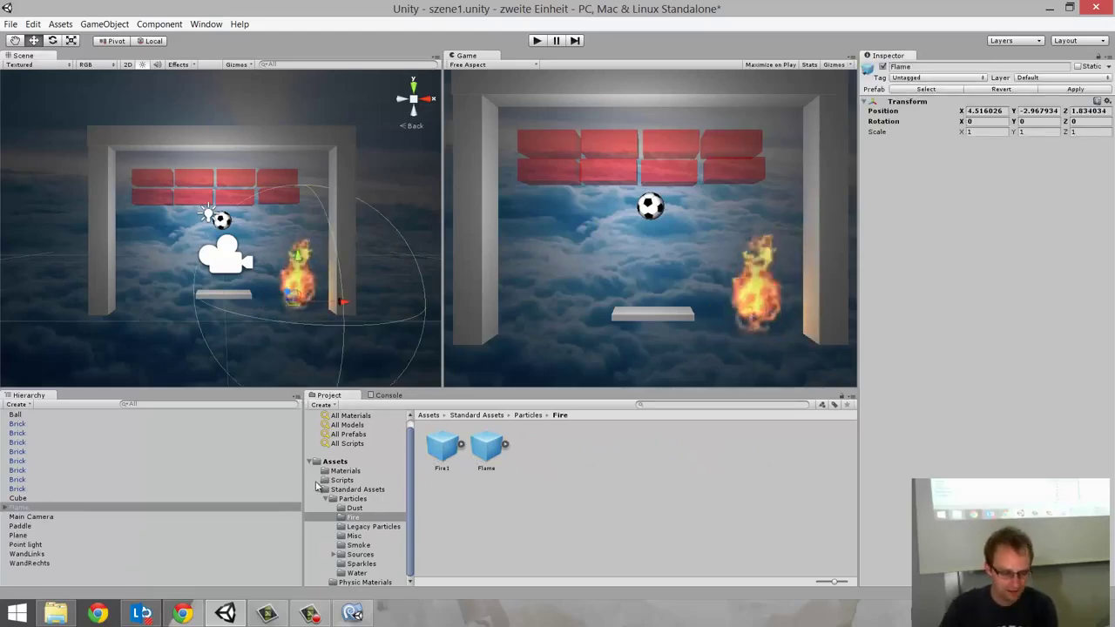
pyautogui.hotkey('ctrl', 'z')
# - Preview the Misc Fireworks, Soap Bubbles and Light Snow effects, removing each one
pyautogui.click(355, 536)
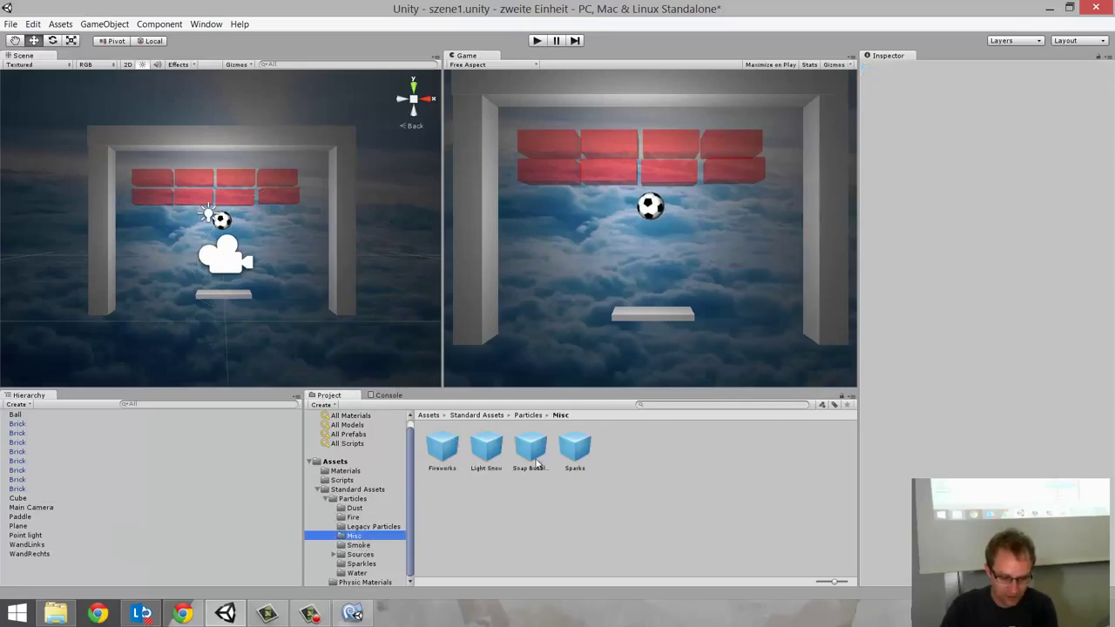
pyautogui.moveTo(453, 451); pyautogui.dragTo(295, 253)
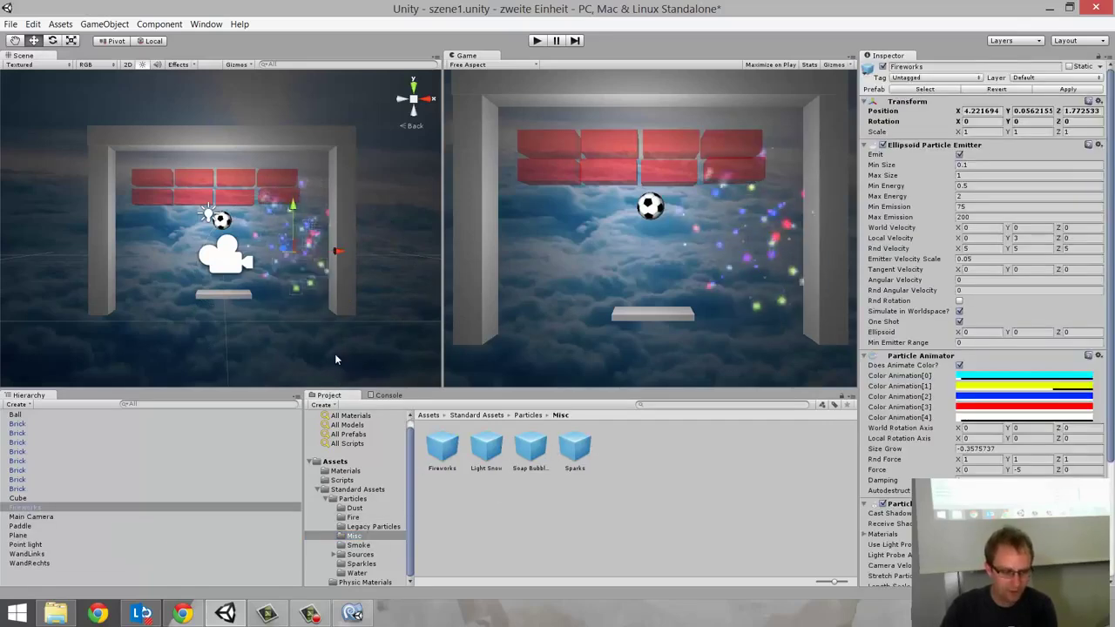
pyautogui.hotkey('ctrl', 'z')
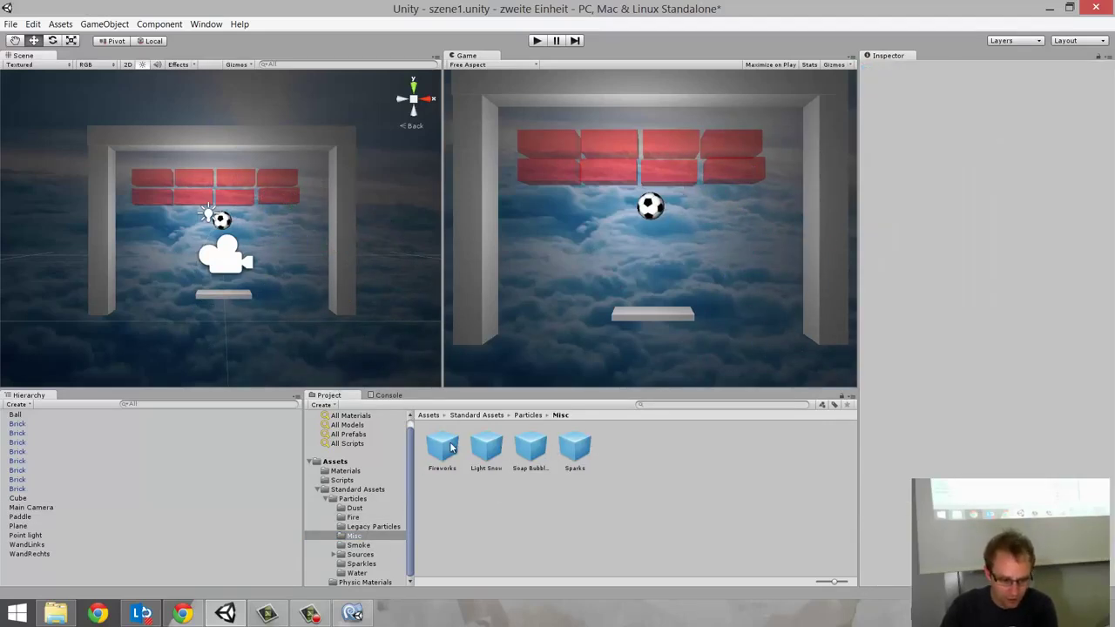
pyautogui.moveTo(527, 455); pyautogui.dragTo(238, 311)
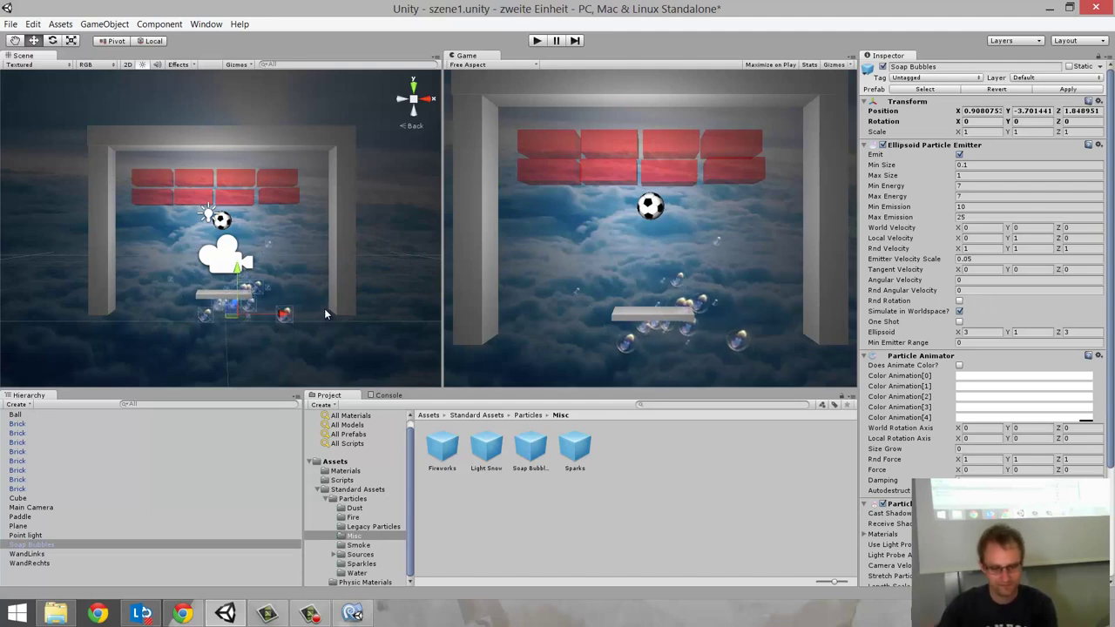
pyautogui.hotkey('ctrl', 'z')
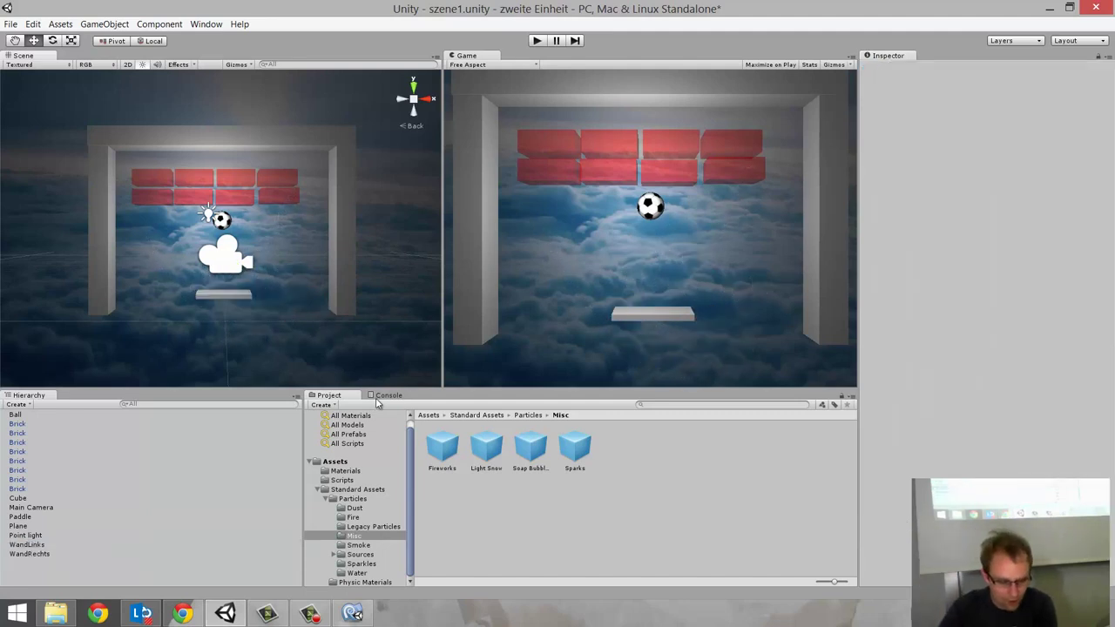
pyautogui.moveTo(484, 447); pyautogui.dragTo(216, 87)
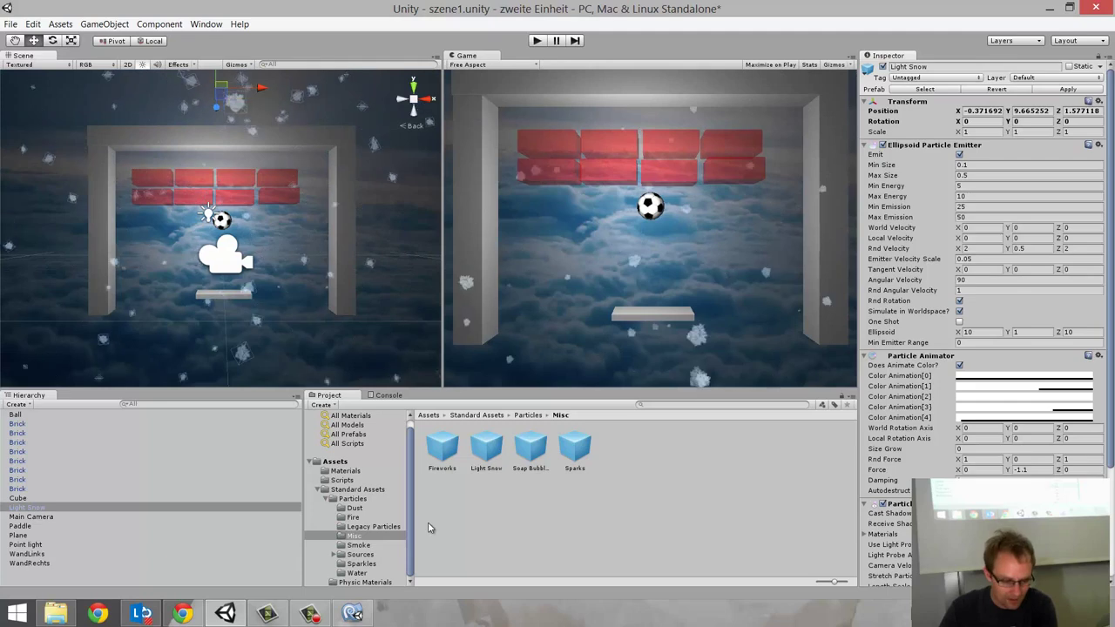
pyautogui.press('Delete')
# - Try the Water Fountain and Detailed Smoke effects in the scene, deleting the smoke afterwards
pyautogui.click(357, 573)
pyautogui.moveTo(442, 447); pyautogui.dragTo(269, 312)
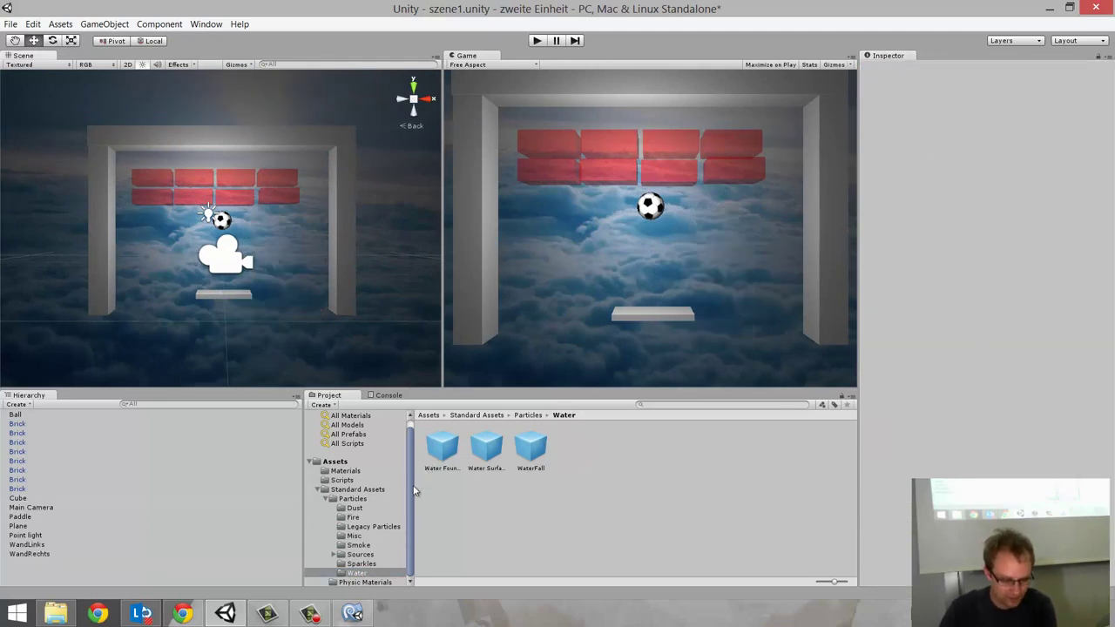
pyautogui.click(372, 565)
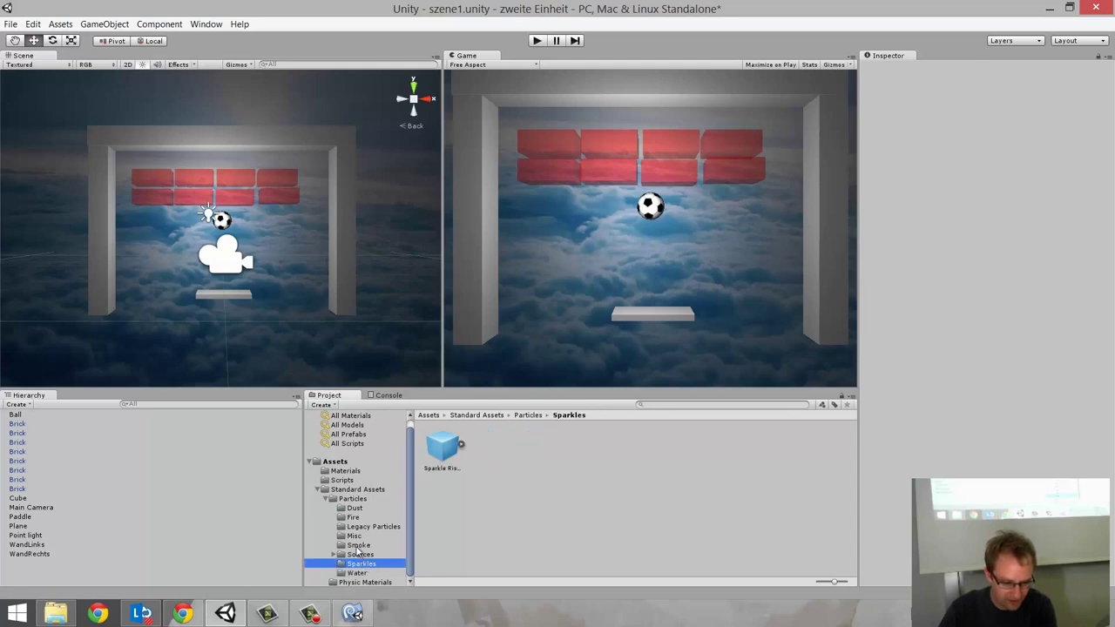
pyautogui.click(357, 546)
pyautogui.moveTo(430, 468); pyautogui.dragTo(252, 285)
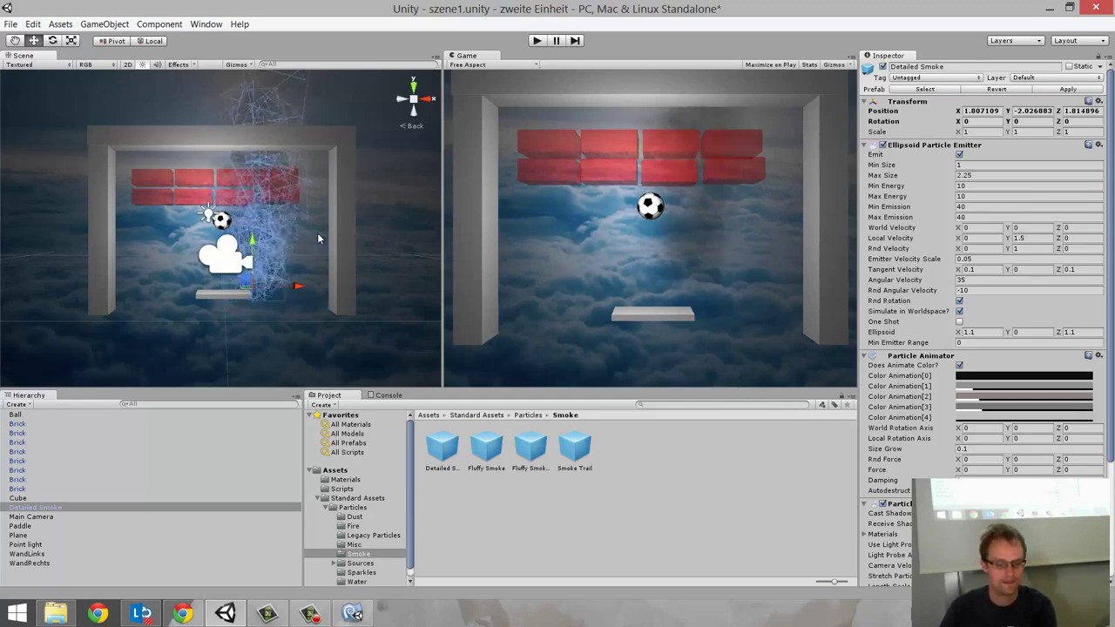
pyautogui.press('Delete')
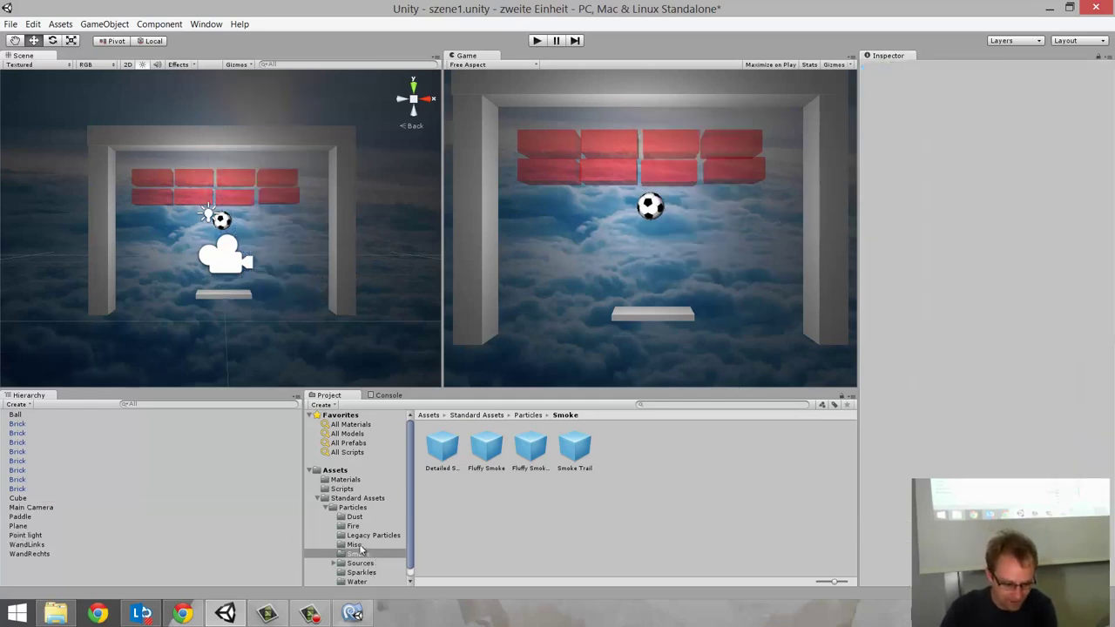
# - Browse the Fire, Smoke and Misc particle folders, ending on Misc with Fireworks, Light Snow, Soap Bubbles, Sparks
pyautogui.click(358, 545)
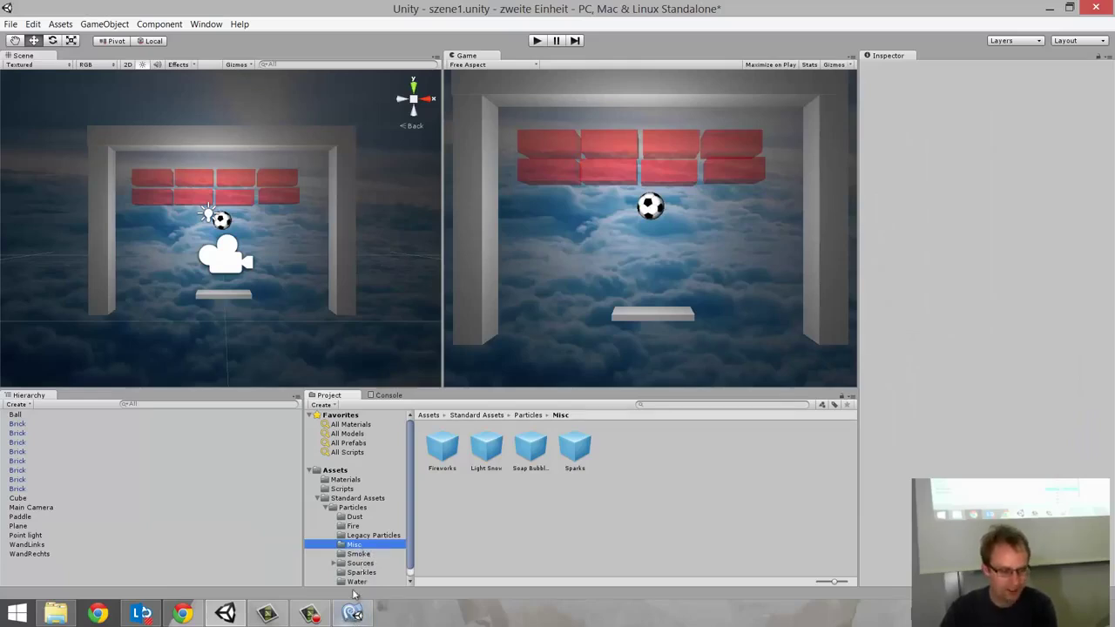
pyautogui.click(302, 616)
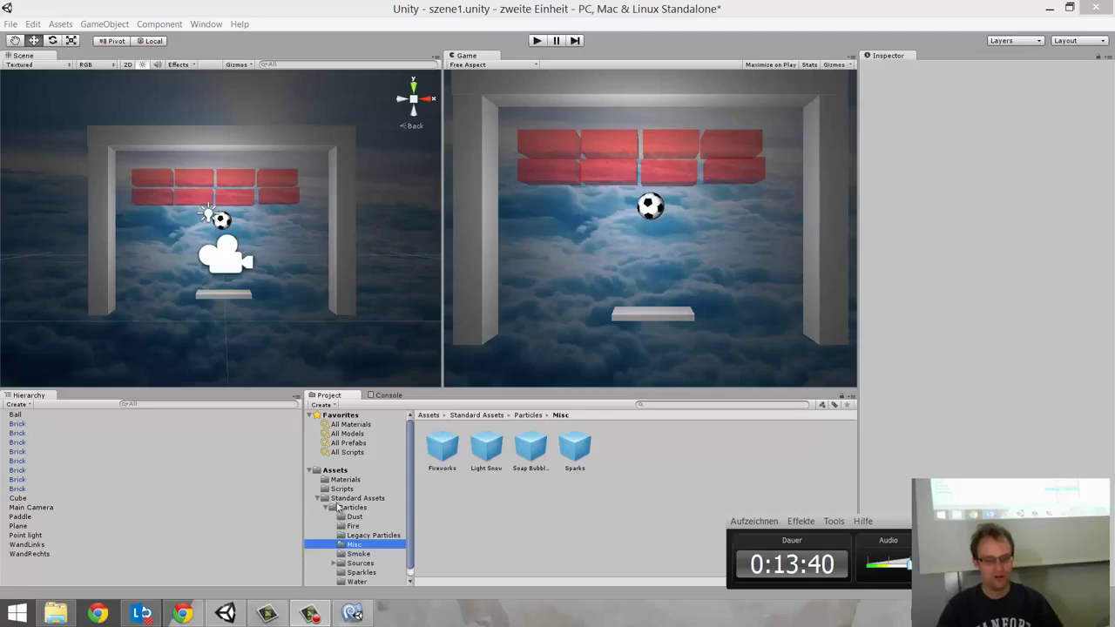
pyautogui.click(353, 545)
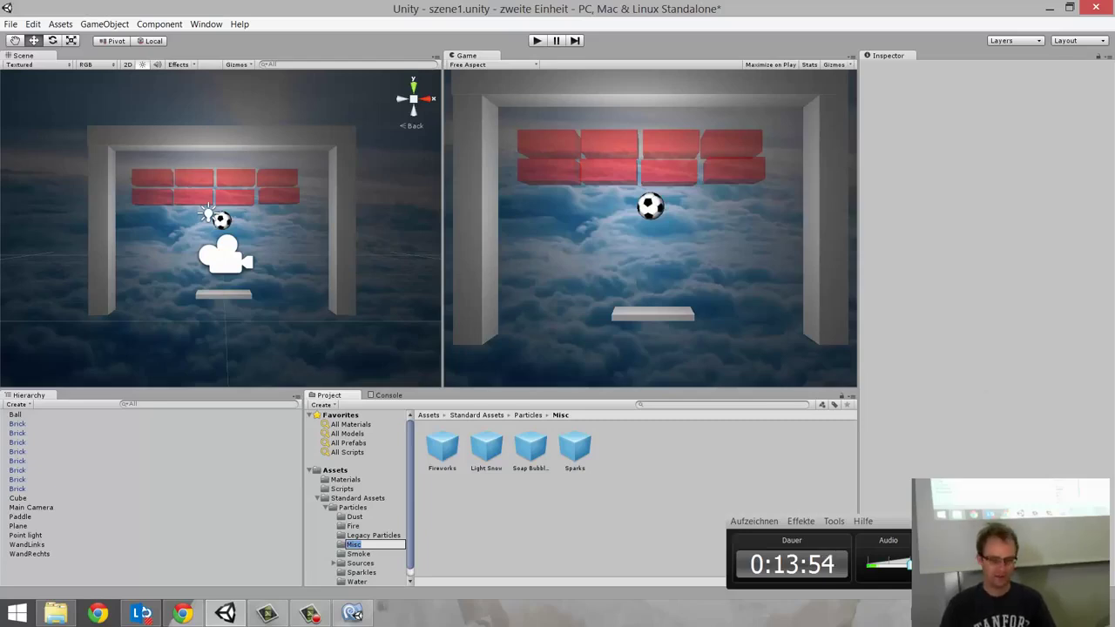
pyautogui.click(533, 243)
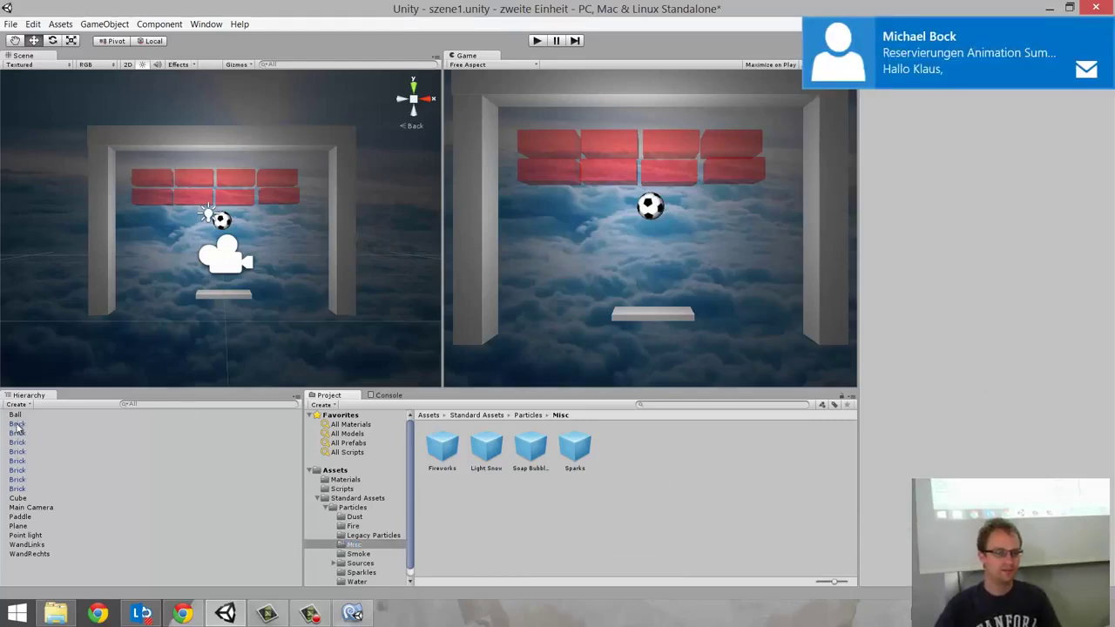
pyautogui.click(356, 528)
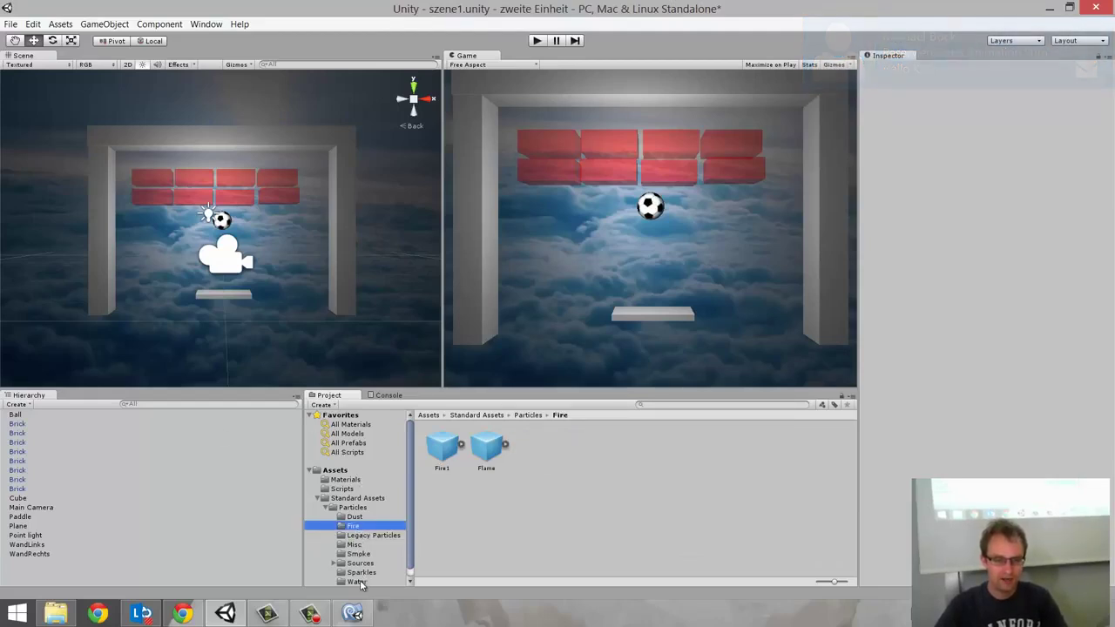
pyautogui.click(358, 554)
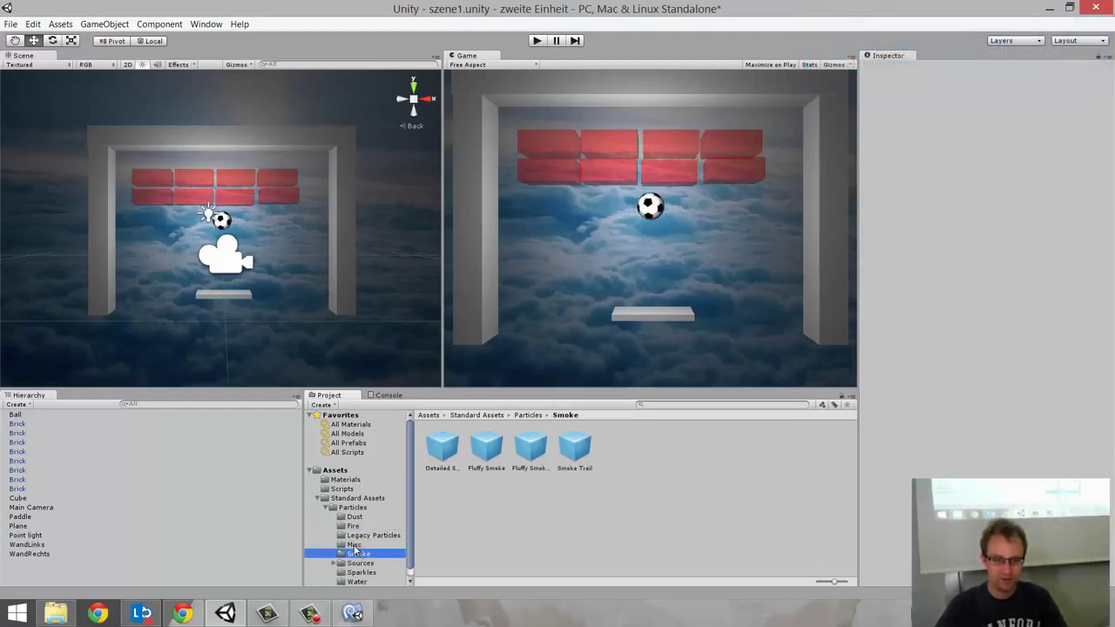
pyautogui.click(357, 546)
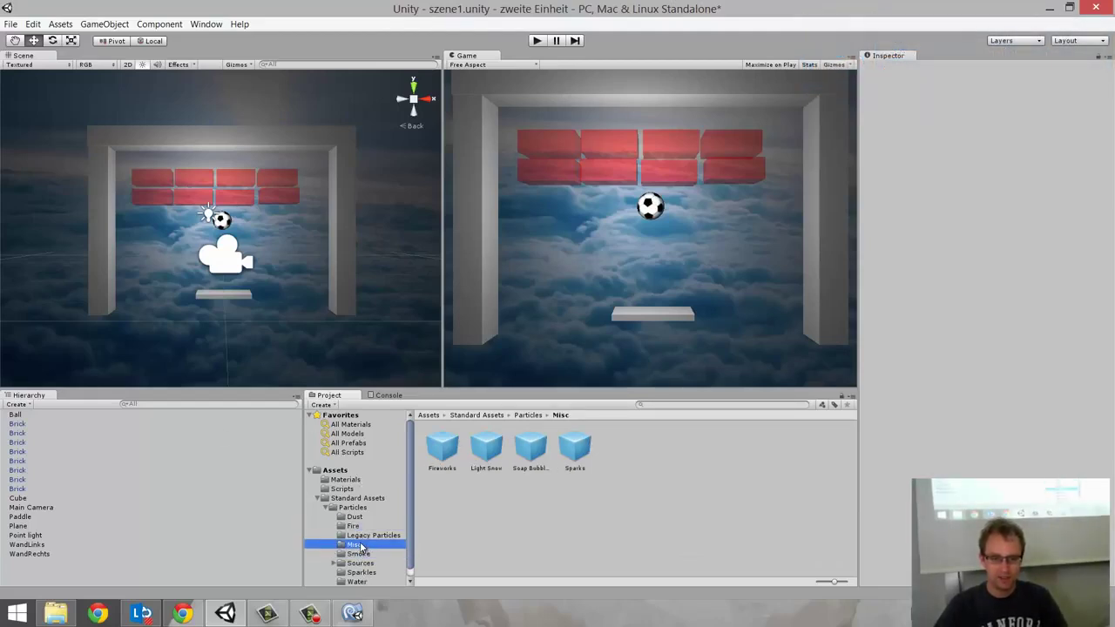
# - Drag the Fireworks prefab onto the first Brick as a child and switch its Emit off
pyautogui.click(446, 455)
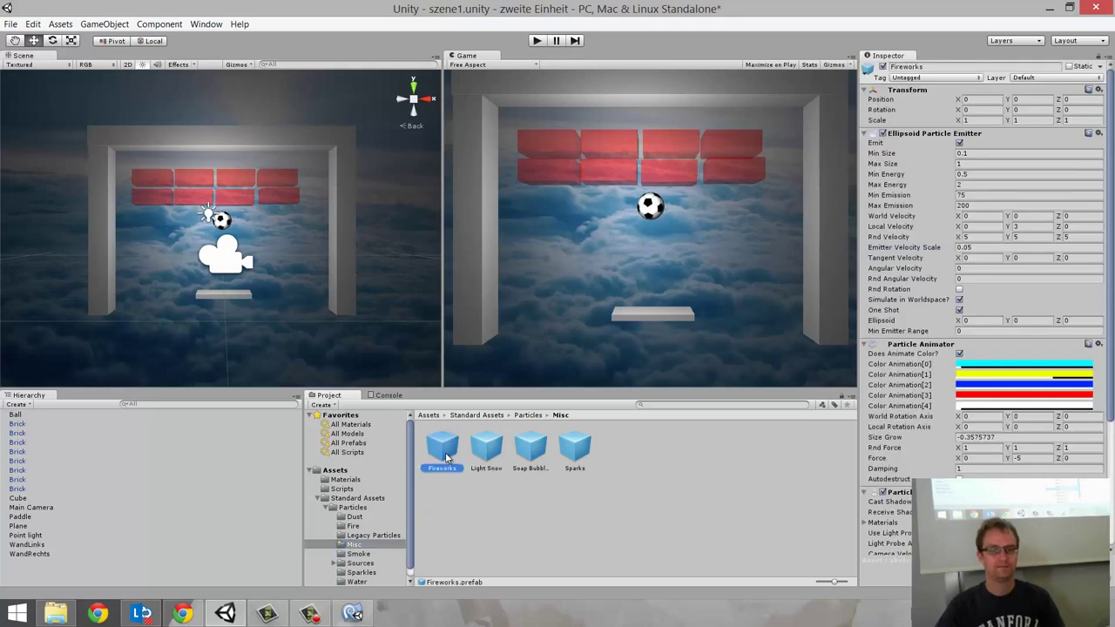
pyautogui.moveTo(432, 440); pyautogui.dragTo(26, 423)
pyautogui.click(38, 433)
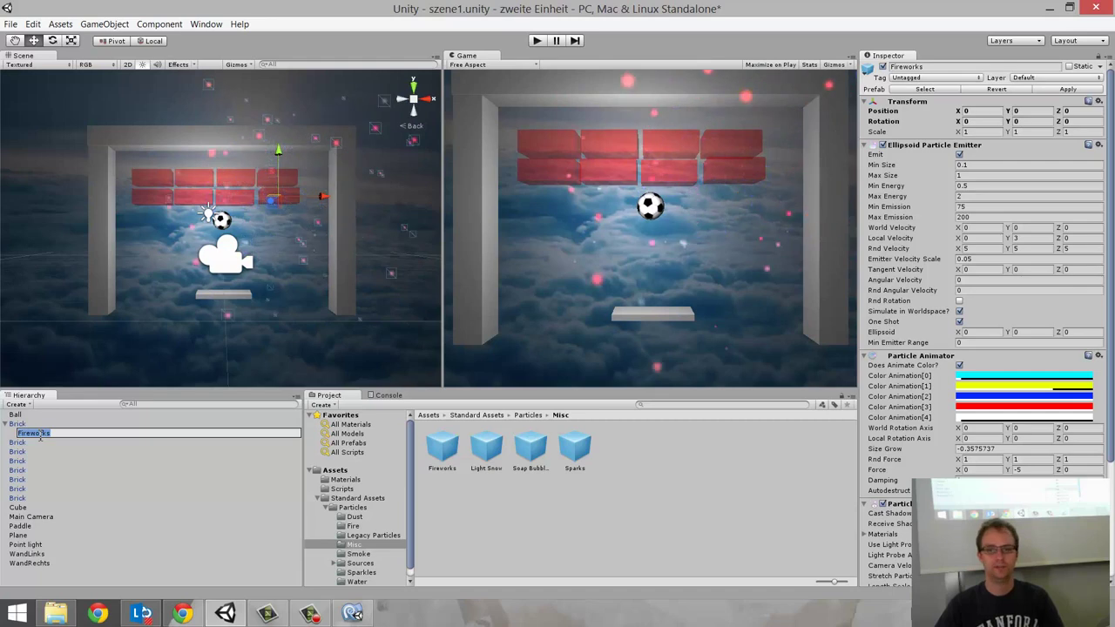
pyautogui.click(17, 425)
pyautogui.click(35, 433)
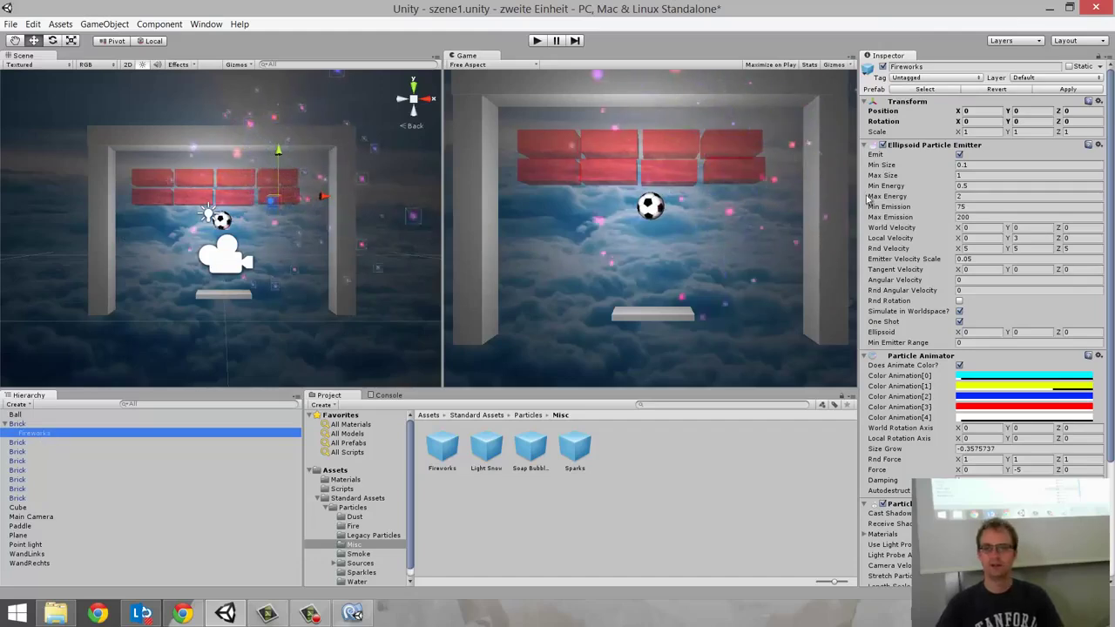
pyautogui.click(960, 154)
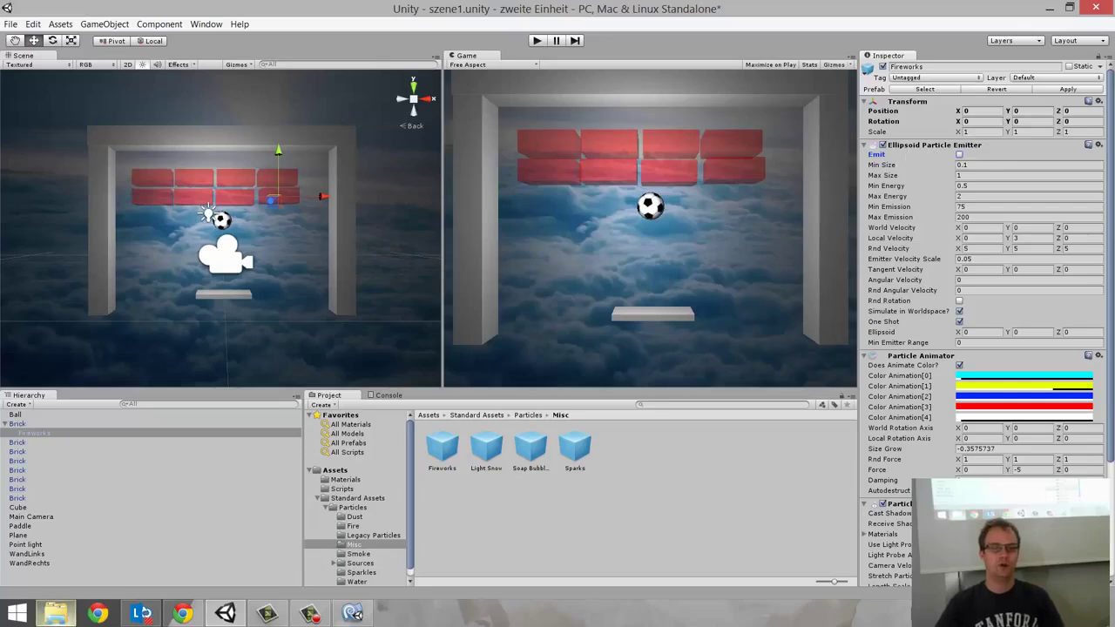
pyautogui.click(25, 425)
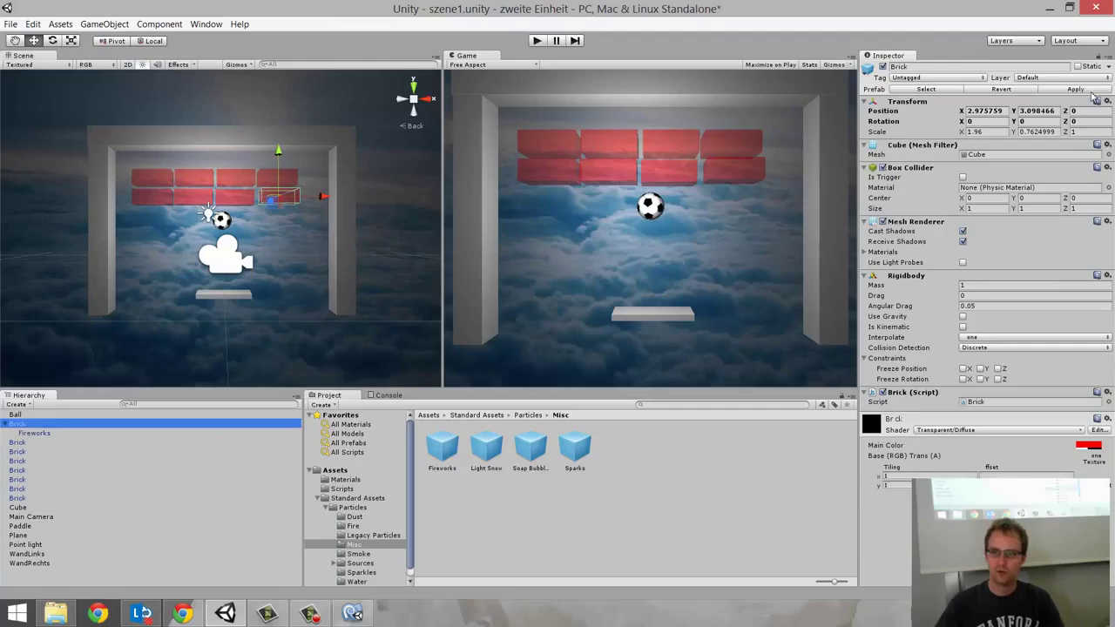
# - Apply the Brick's changes to its prefab and expand the other bricks to check for Fireworks
pyautogui.click(118, 28)
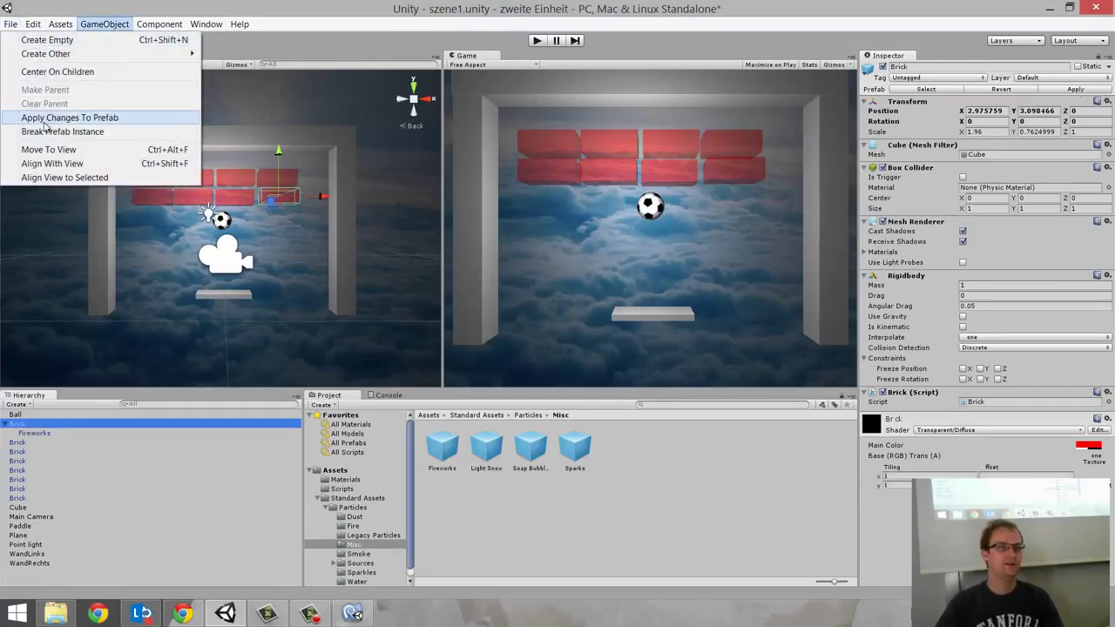
pyautogui.click(84, 120)
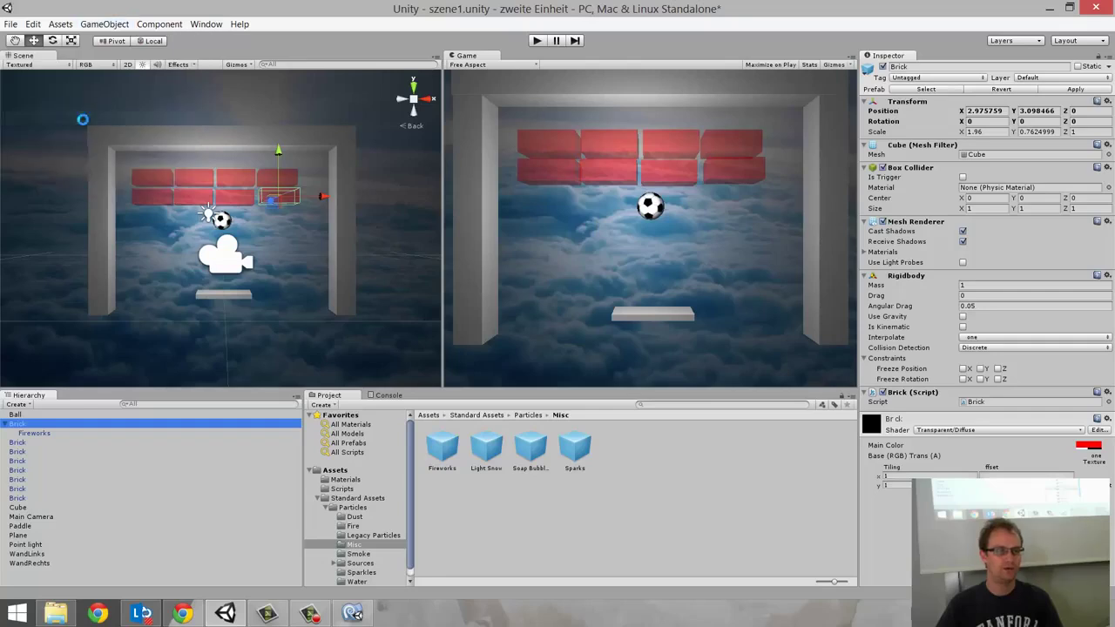
pyautogui.click(5, 443)
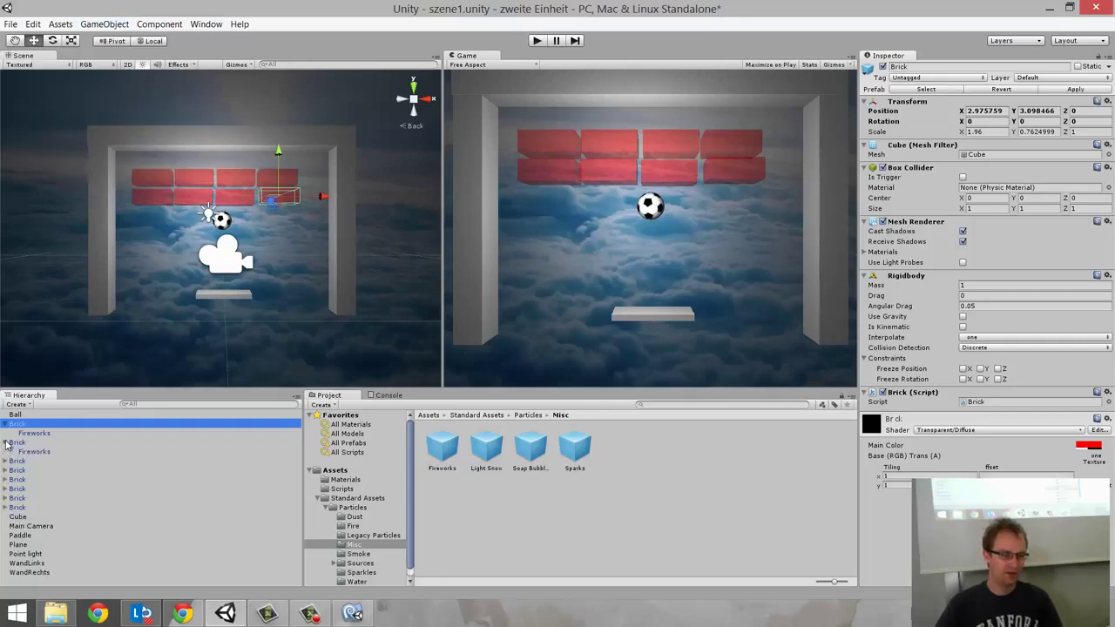
pyautogui.click(5, 442)
pyautogui.click(6, 461)
pyautogui.click(6, 461)
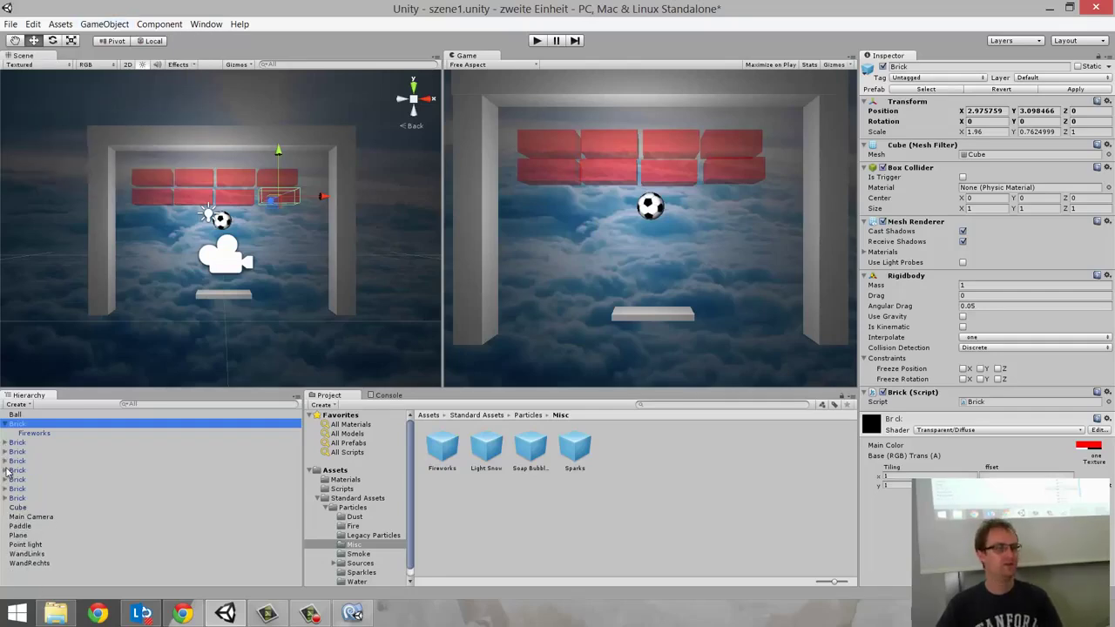
pyautogui.click(7, 470)
pyautogui.click(6, 471)
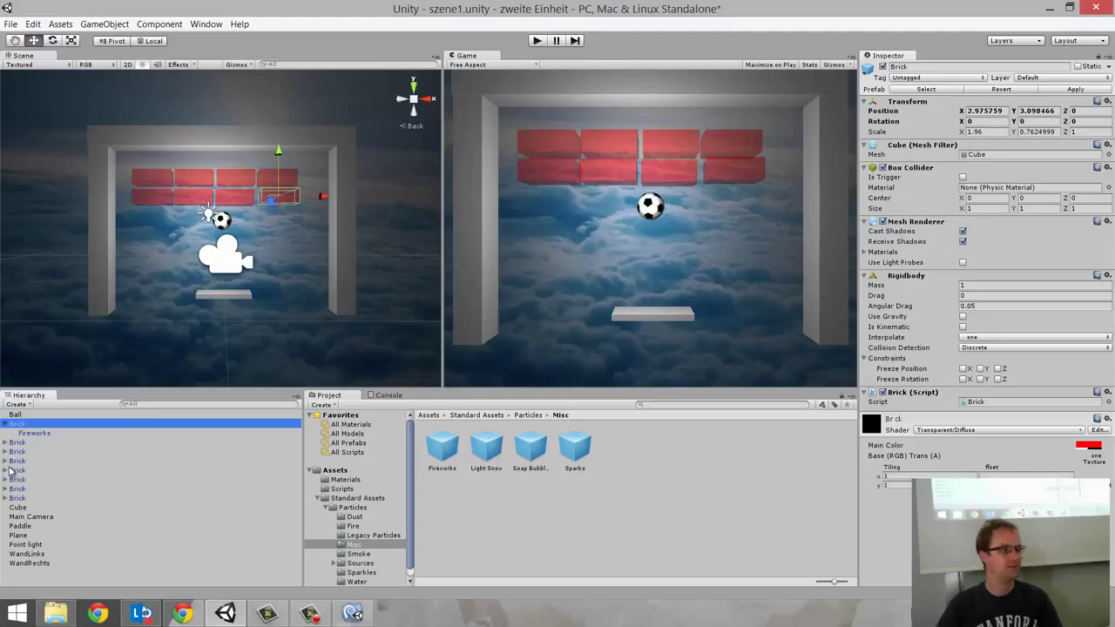
# - Inspect the first brick's Fireworks child, then reselect the brick and apply it to the prefab
pyautogui.click(36, 434)
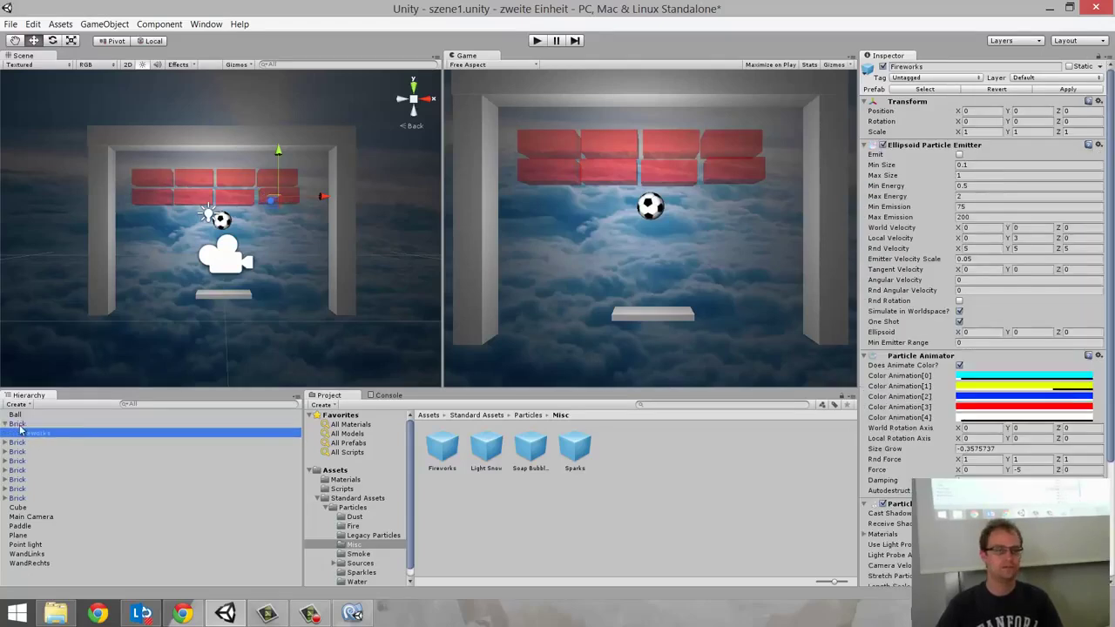
pyautogui.click(6, 425)
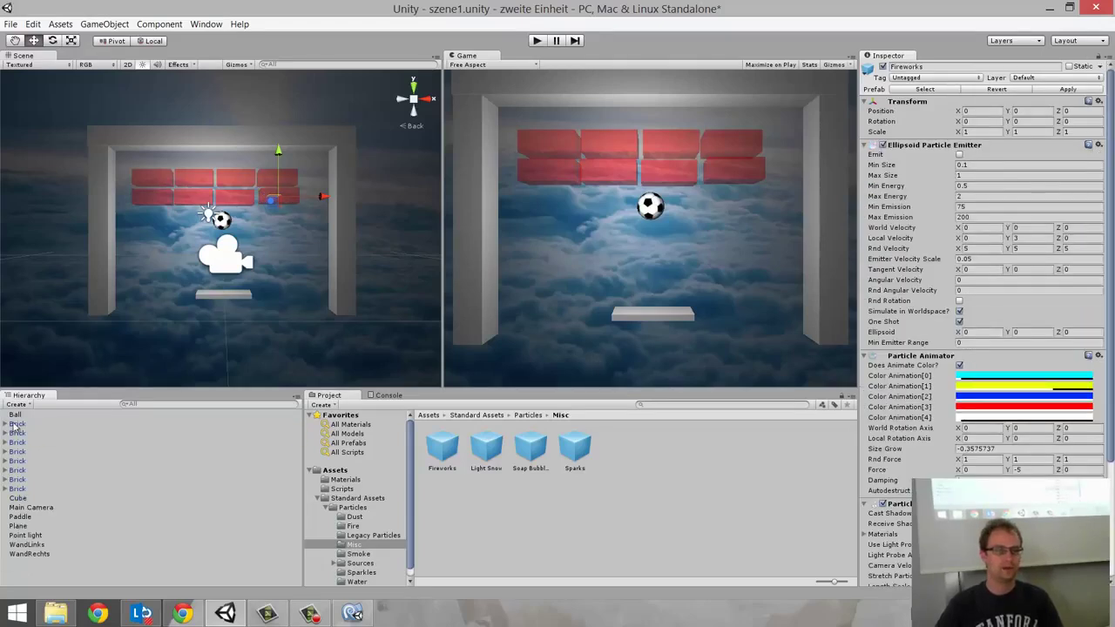
pyautogui.click(15, 425)
pyautogui.click(1074, 91)
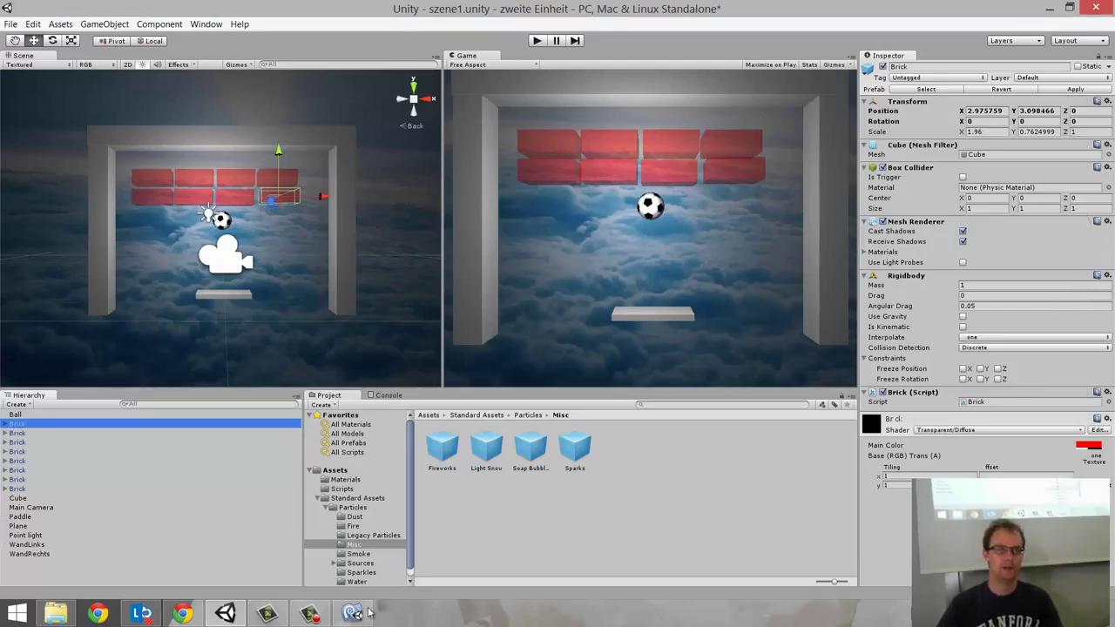
# - Add a Fireworks child to the Brick with Emit switched off, and bring up MonoDevelop
pyautogui.moveTo(354, 617)
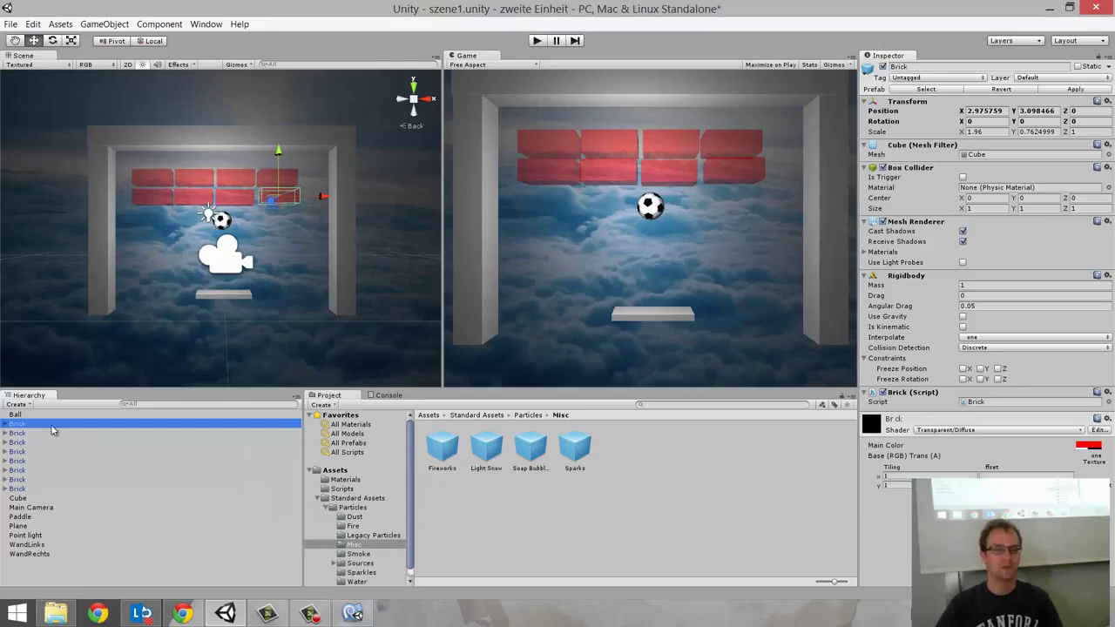
pyautogui.moveTo(7, 427); pyautogui.dragTo(25, 431)
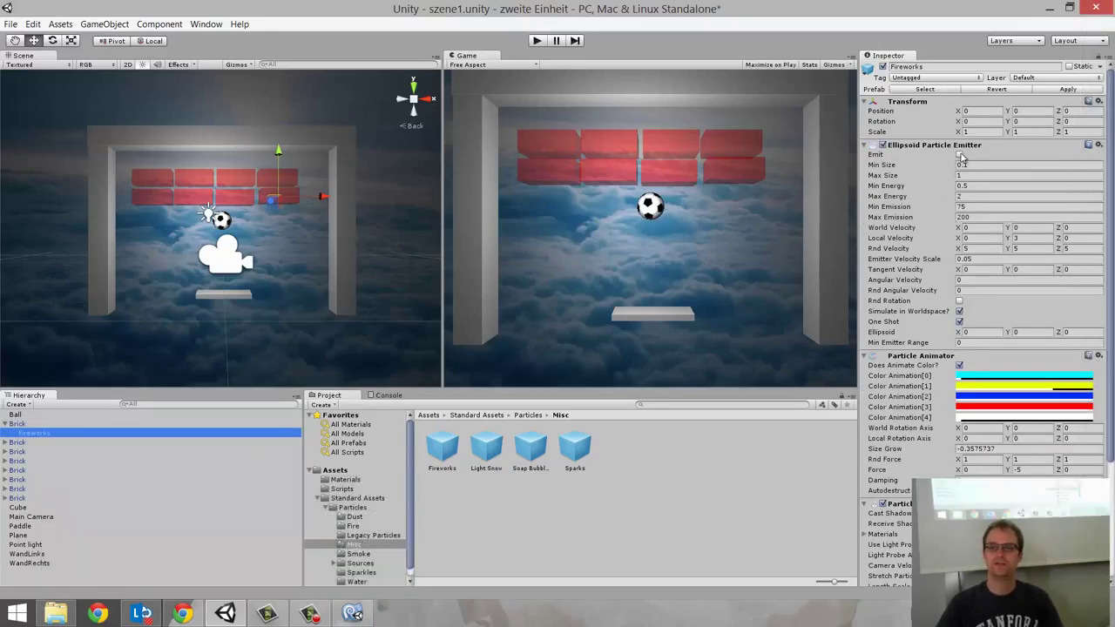
pyautogui.click(959, 155)
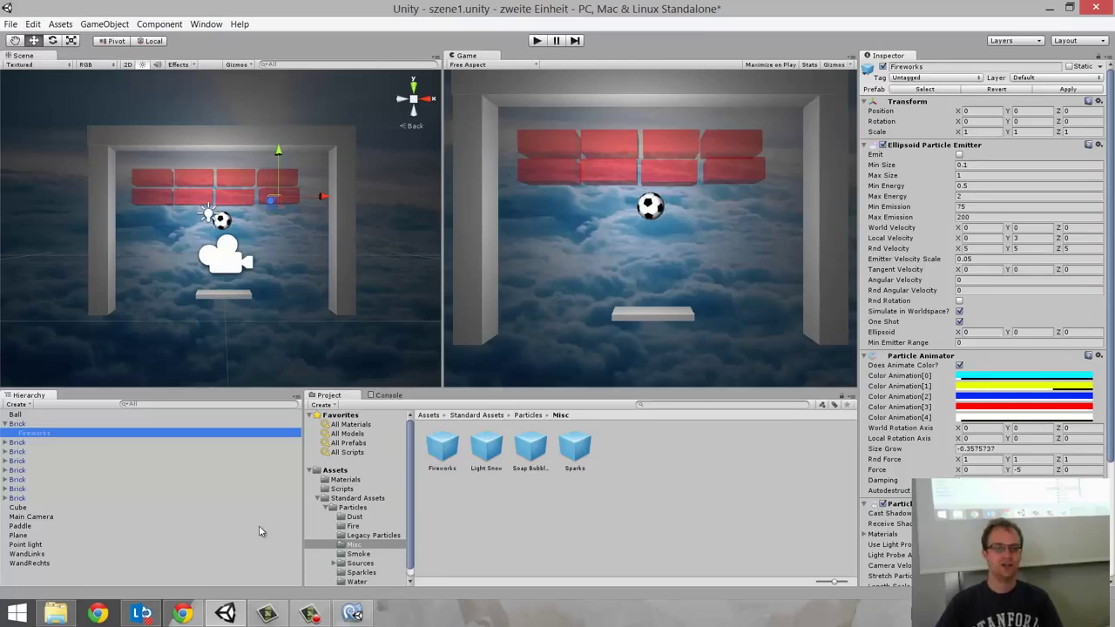
pyautogui.click(352, 614)
# - In Brick.js's OnCollisionEnter, add a new line starting this.GetComponentInChildren after the collider line
pyautogui.click(284, 73)
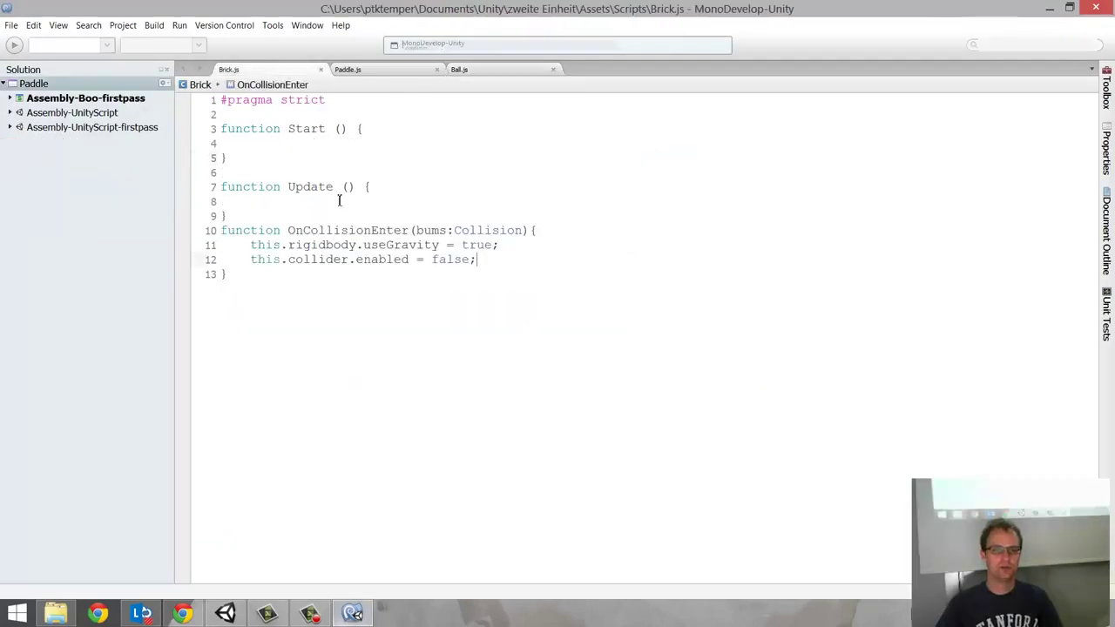
pyautogui.click(479, 260)
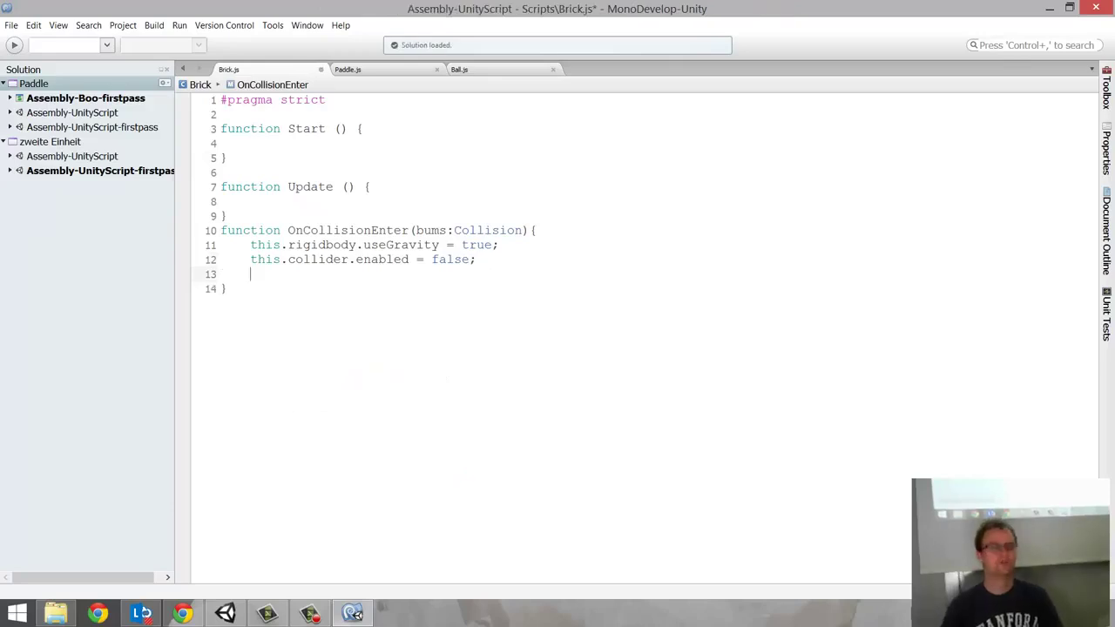
pyautogui.press('Return')
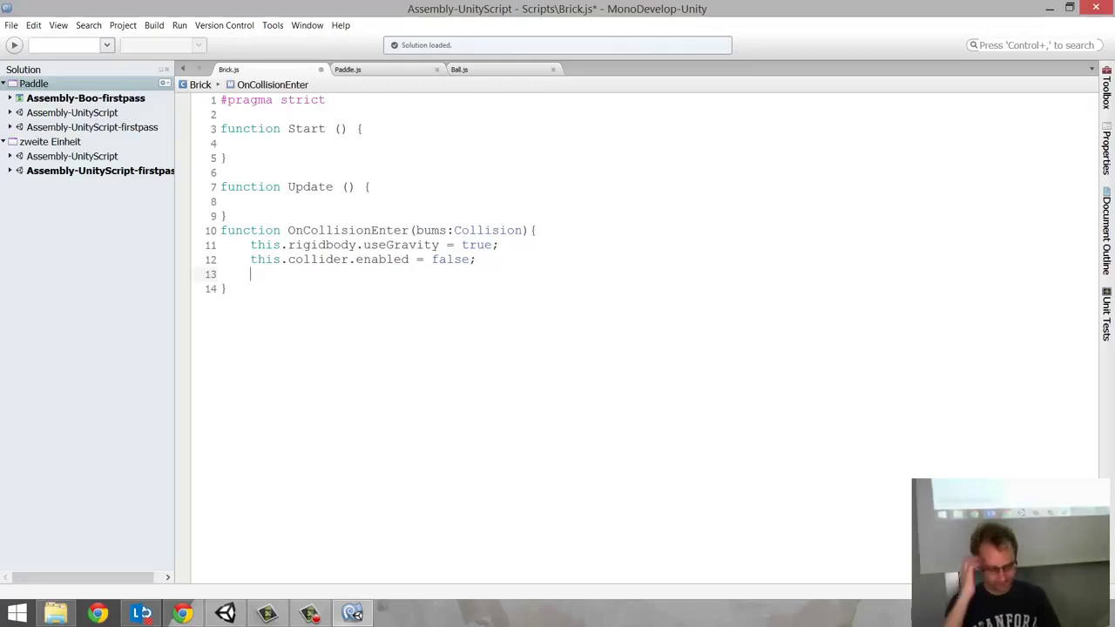
pyautogui.write('thi')
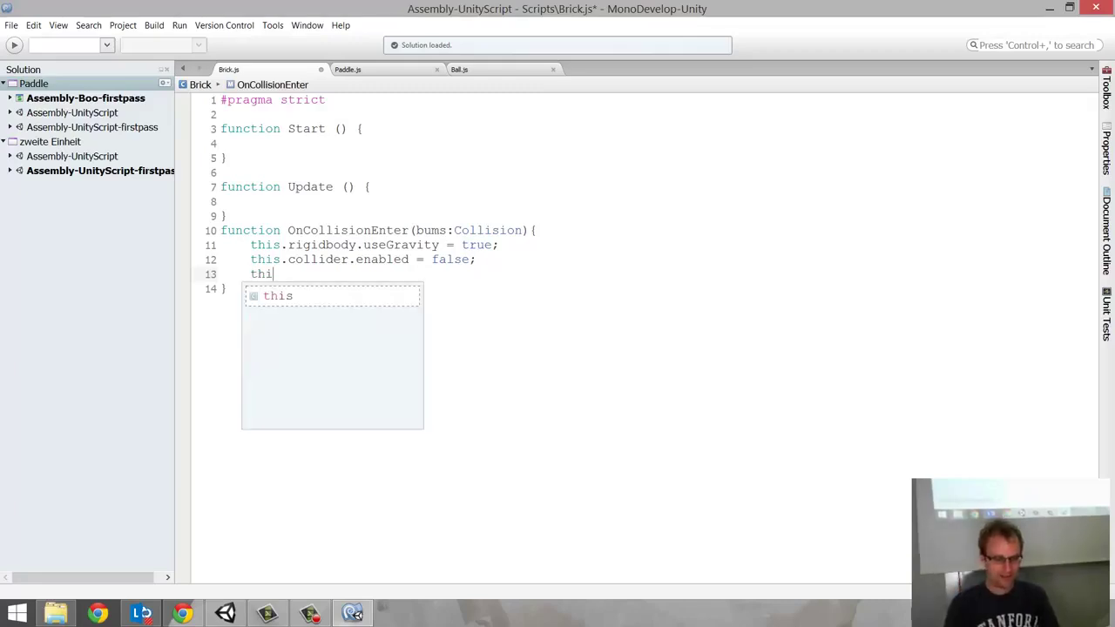
pyautogui.write('s.')
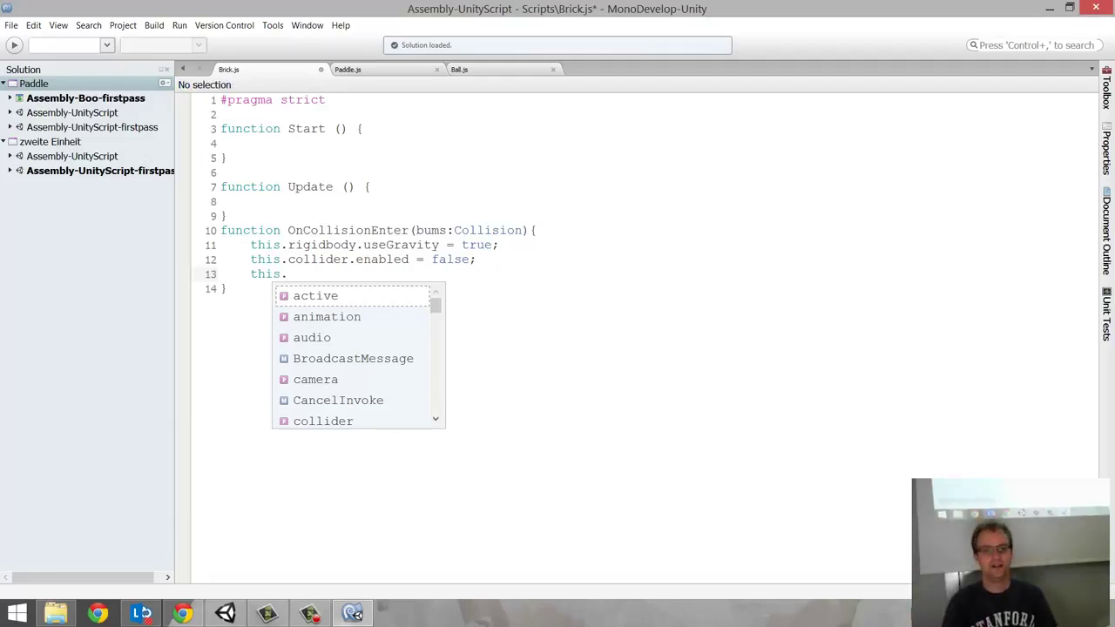
pyautogui.write('Get')
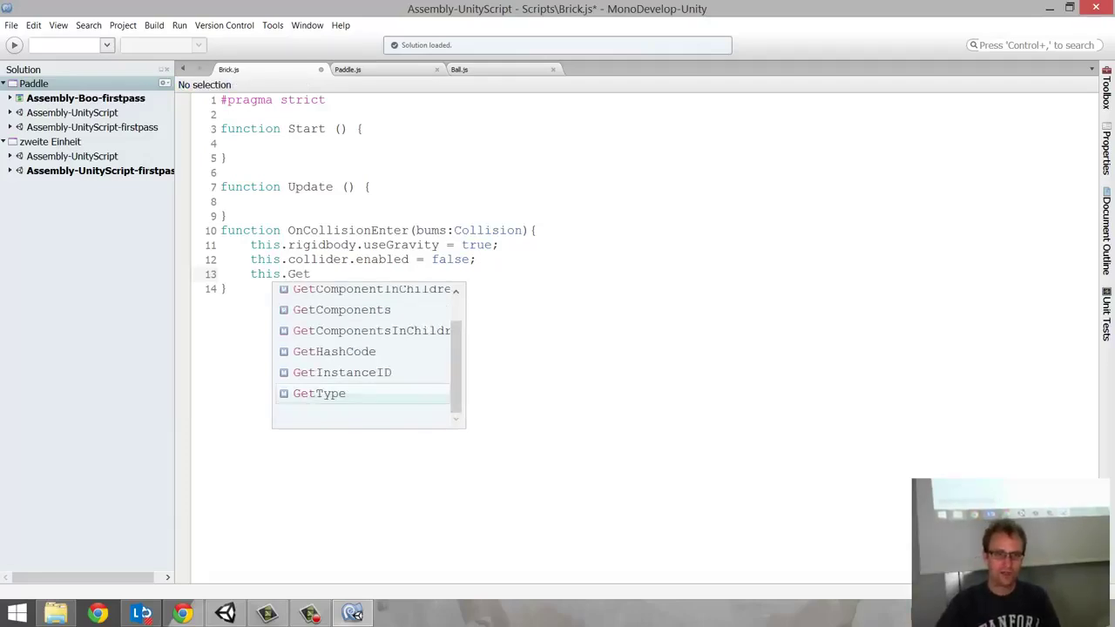
pyautogui.press('Up')
pyautogui.press('Up')
pyautogui.press('Up')
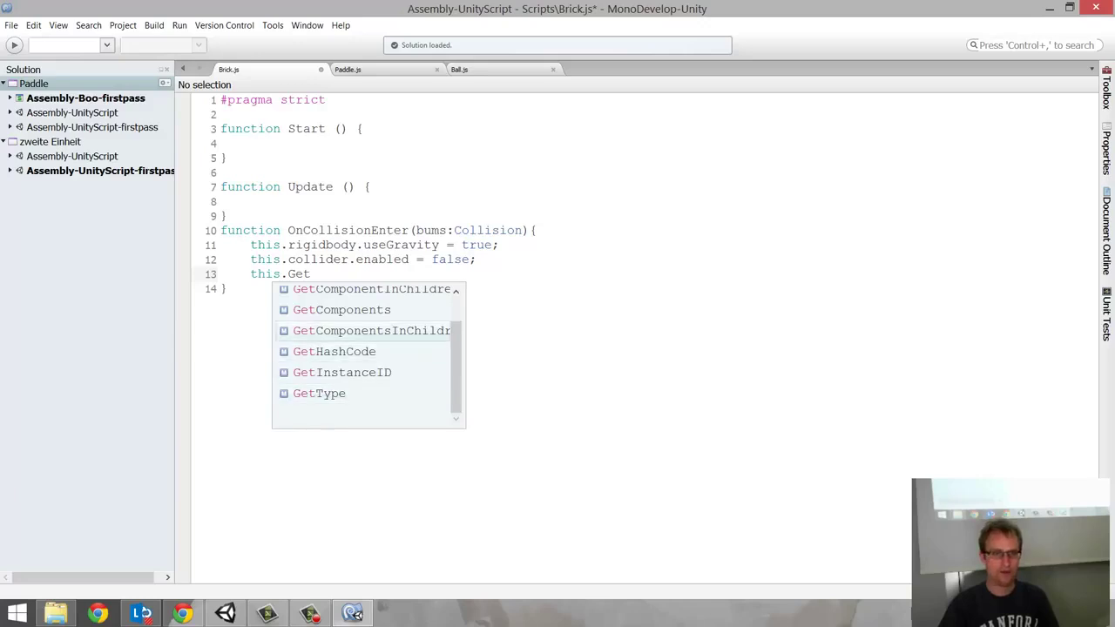
pyautogui.press('Up')
pyautogui.press('Up')
pyautogui.press('Return')
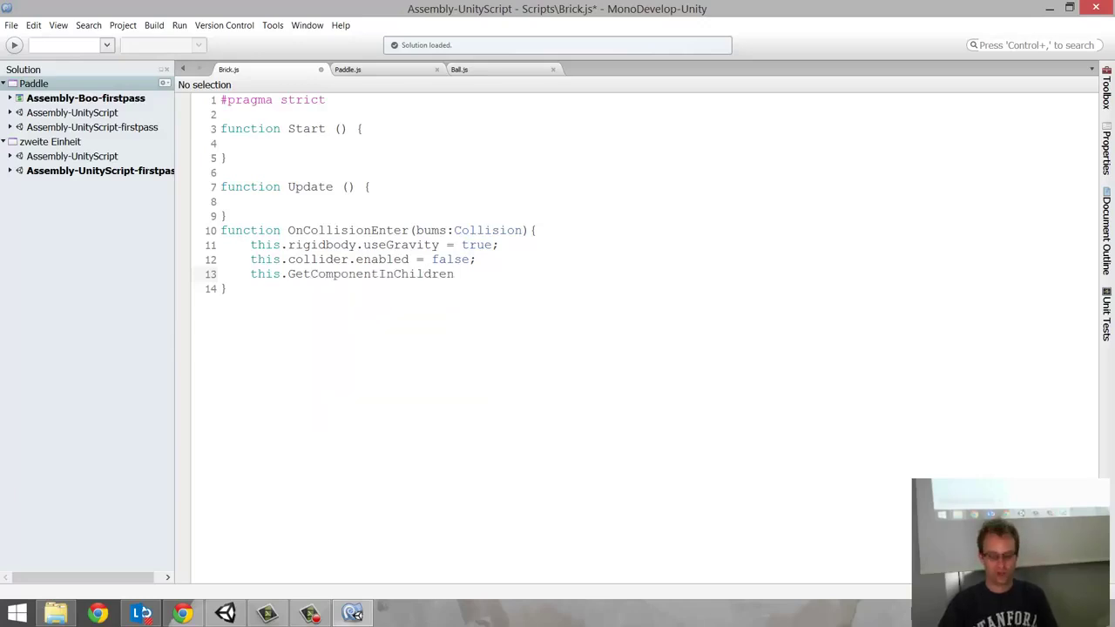
# - Complete the line as GetComponentInChildren(ParticleEmitter).particleEmitter.emit = true; and save Brick.js
pyautogui.write('(')
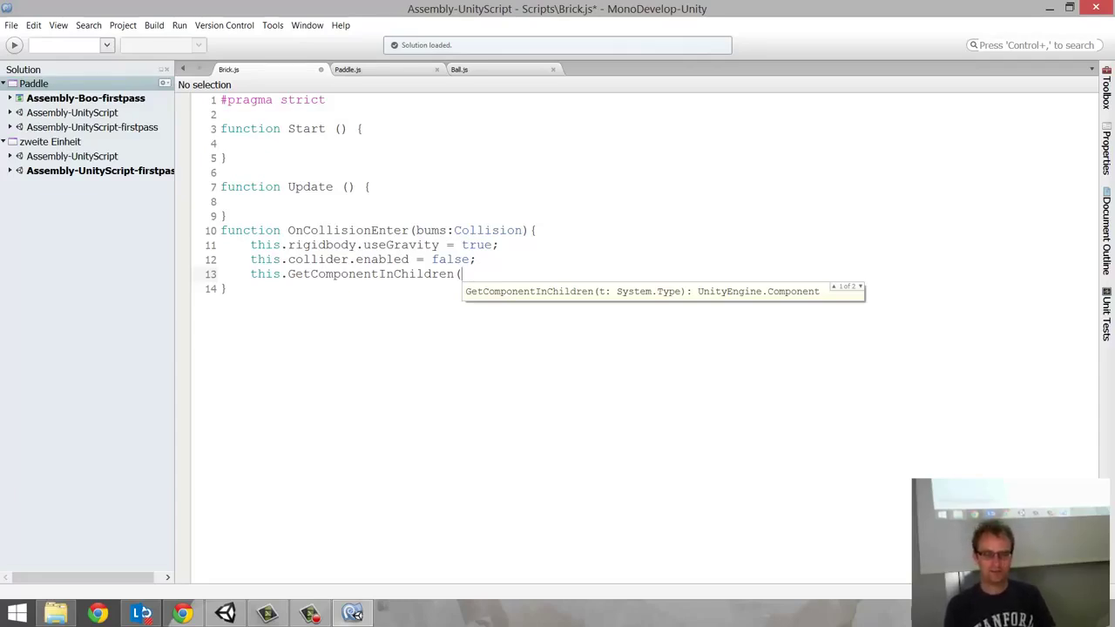
pyautogui.write('Part')
pyautogui.press('Down')
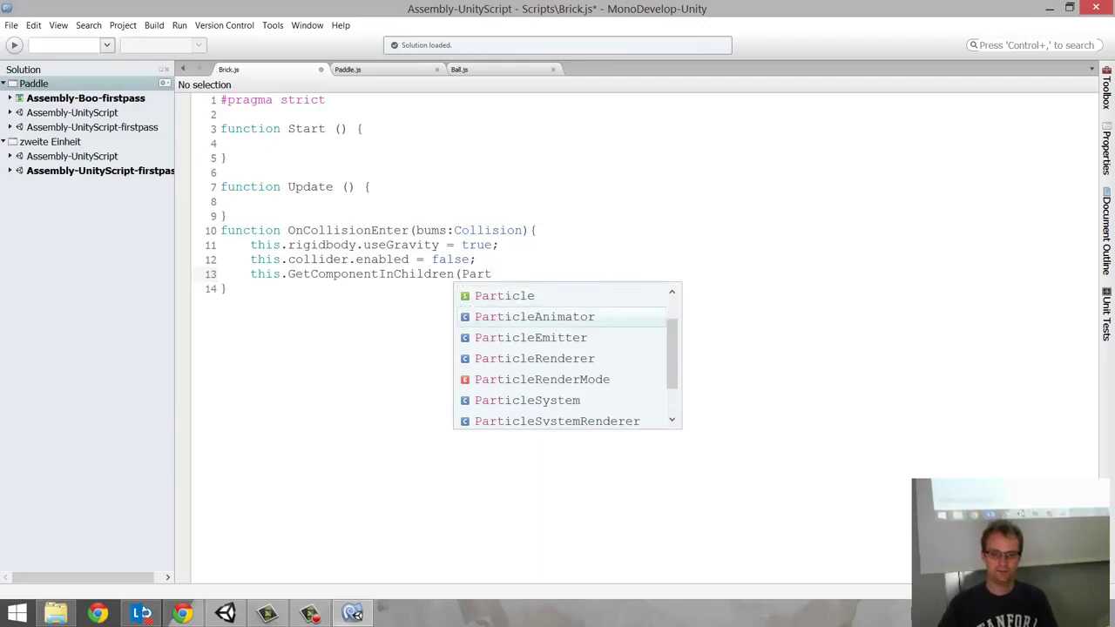
pyautogui.press('Down')
pyautogui.press('Return')
pyautogui.write(')')
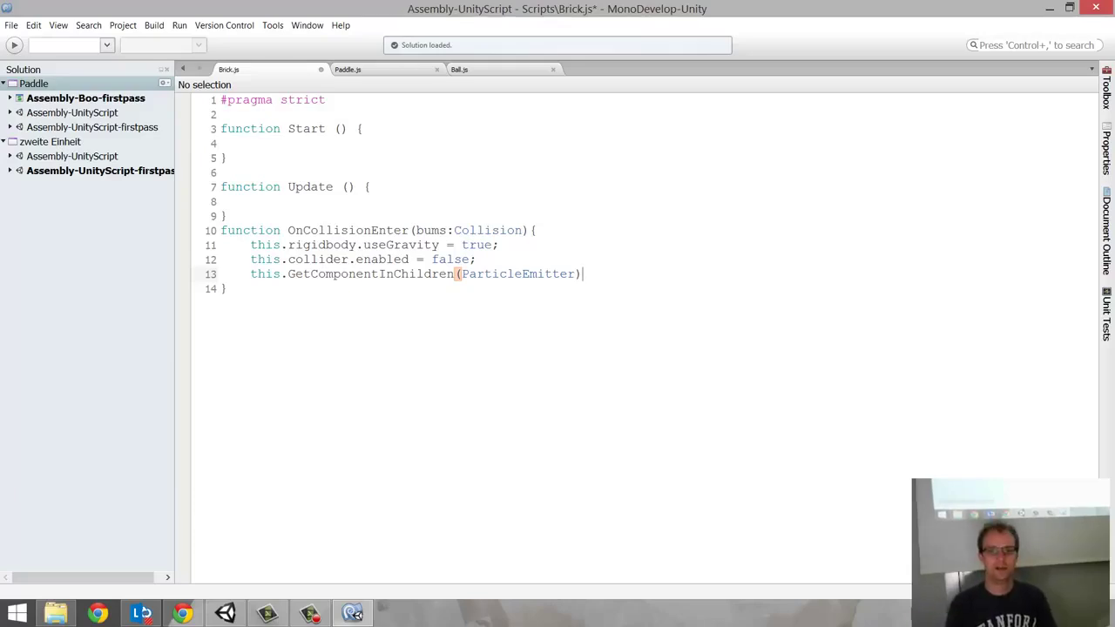
pyautogui.write('.par')
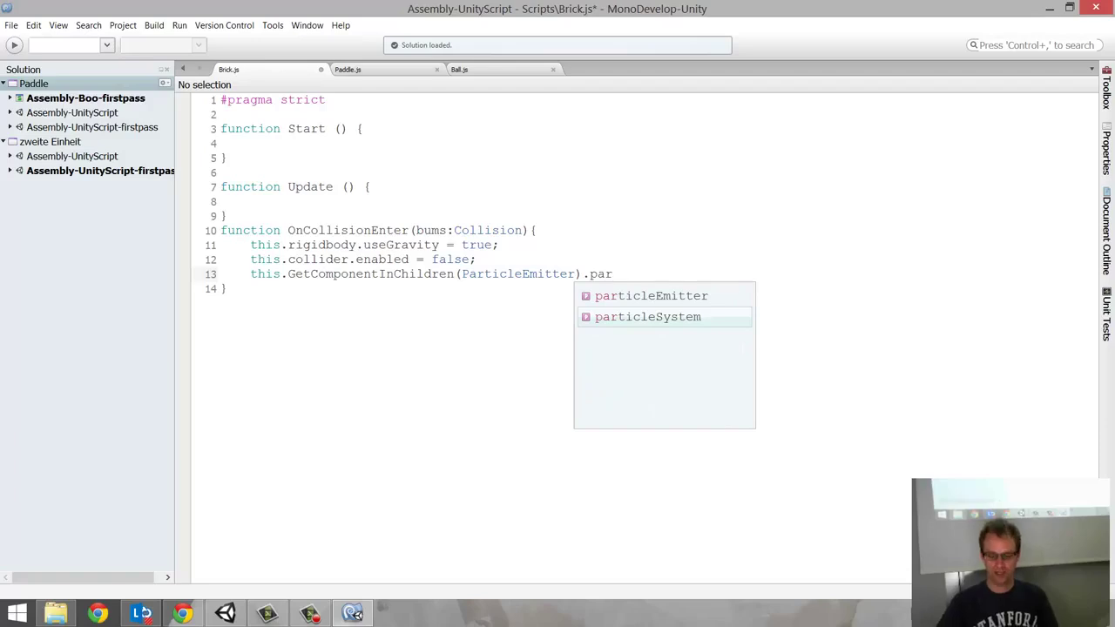
pyautogui.press('Up')
pyautogui.press('Return')
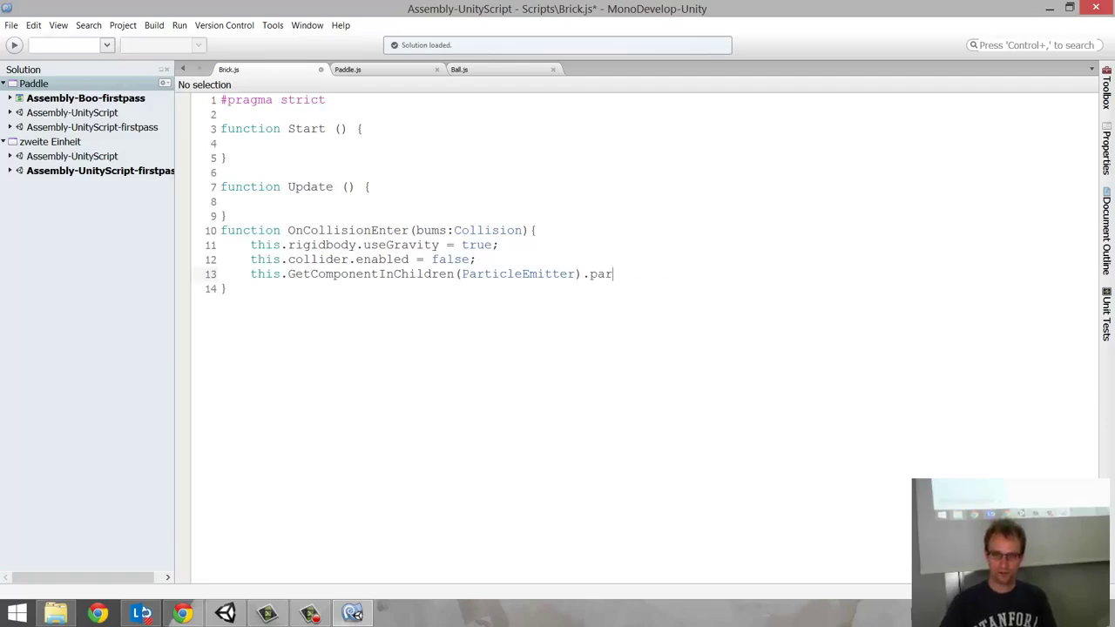
pyautogui.write('.emit =')
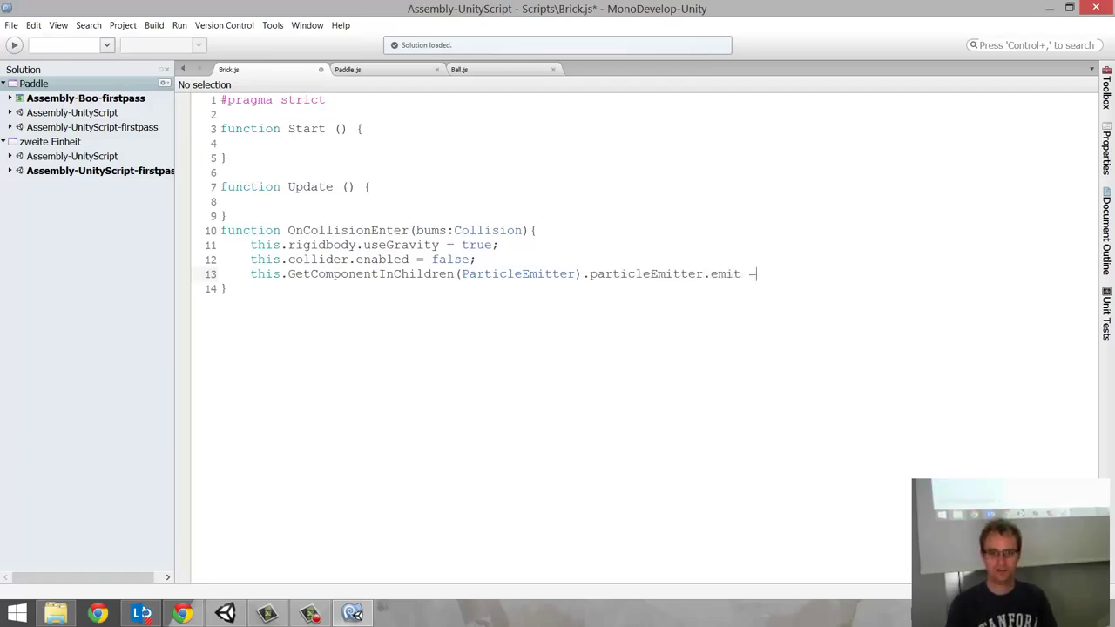
pyautogui.write(' true')
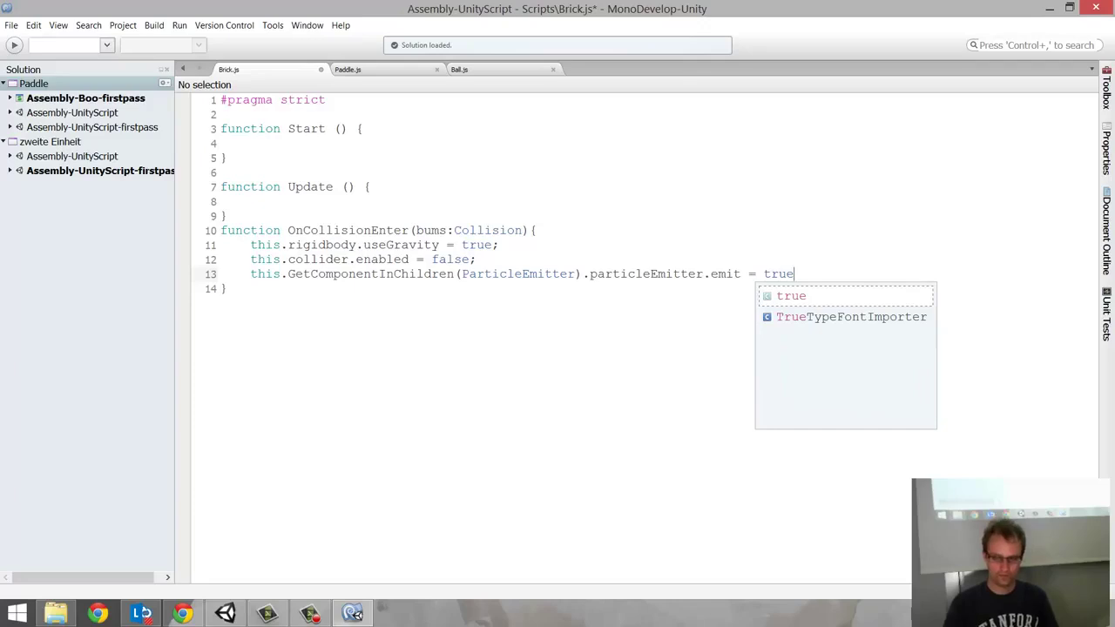
pyautogui.write(';')
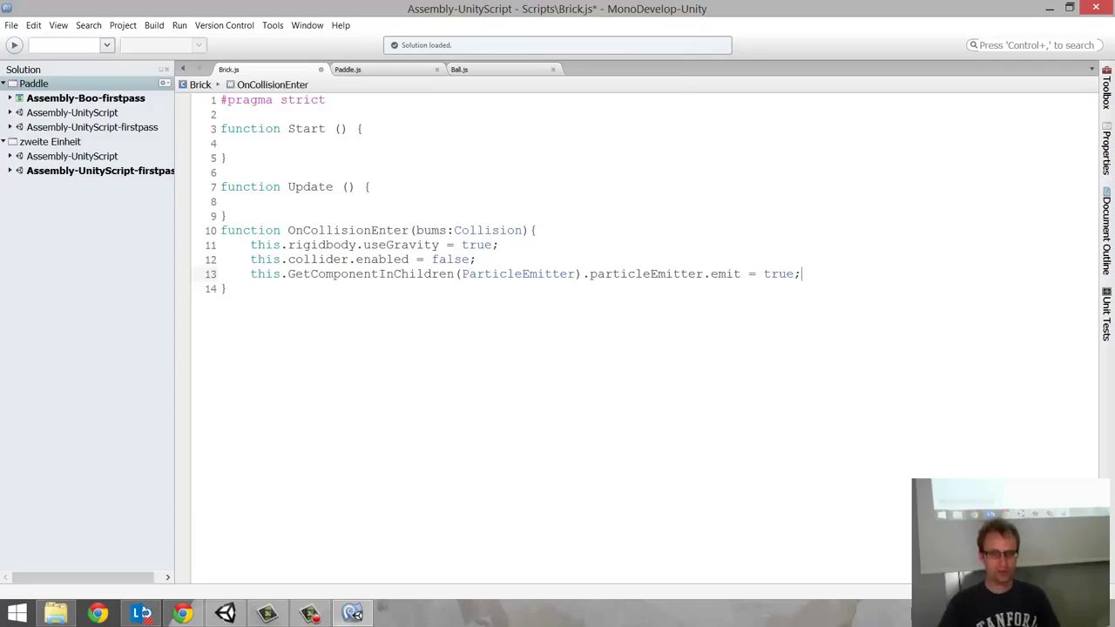
pyautogui.hotkey('ctrl', 's')
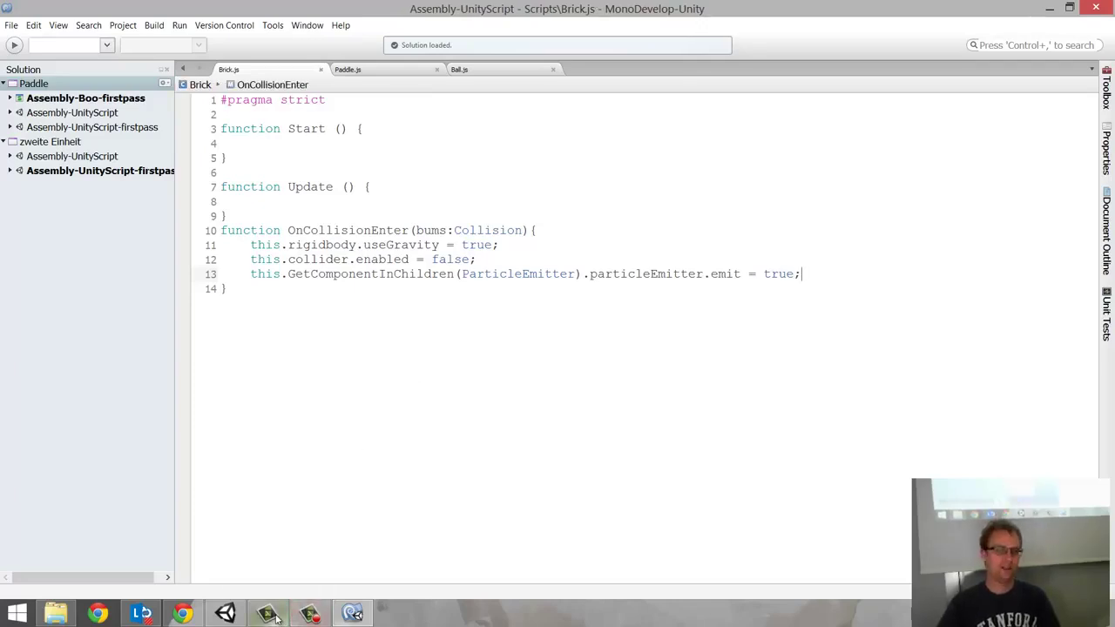
# - Back in Unity, play the game to watch fireworks burst from hit bricks, then stop with Ctrl+P
pyautogui.moveTo(269, 616)
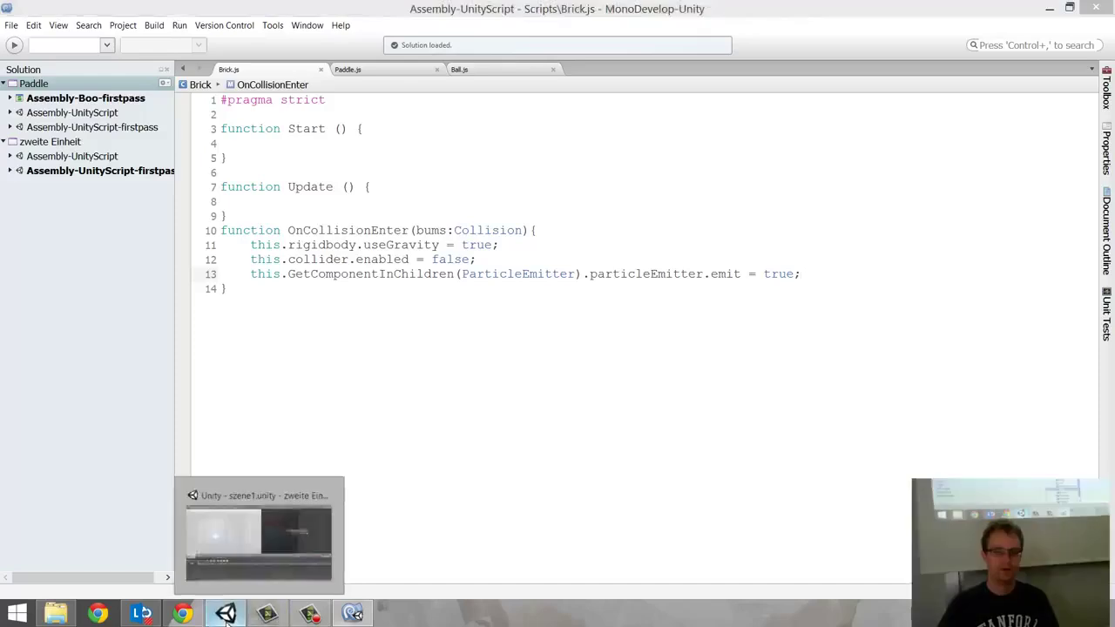
pyautogui.click(225, 614)
pyautogui.click(533, 45)
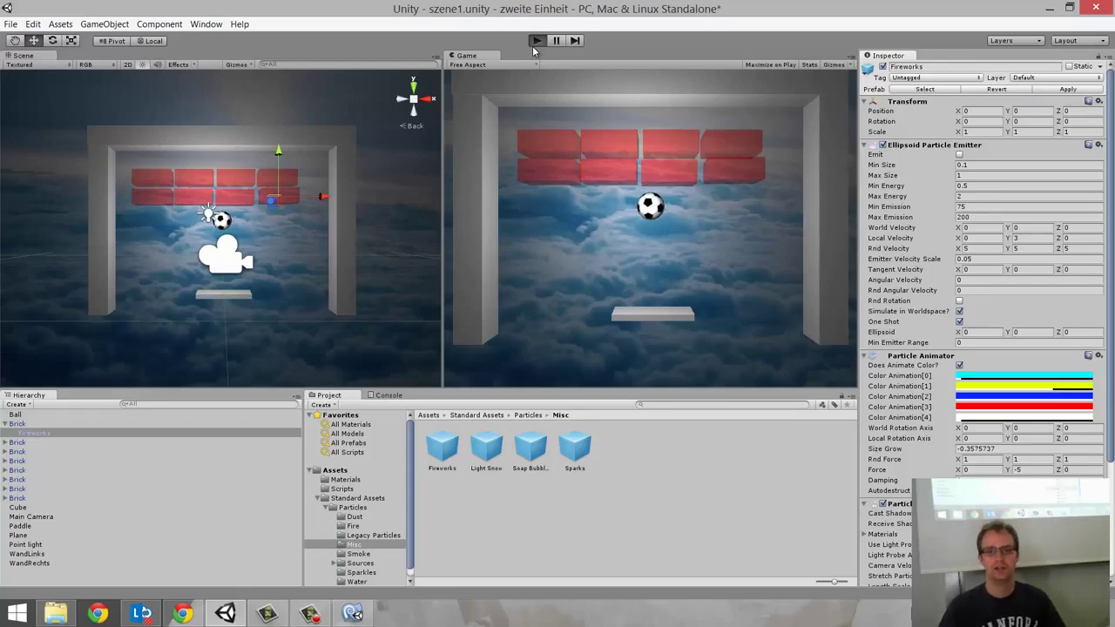
pyautogui.click(535, 44)
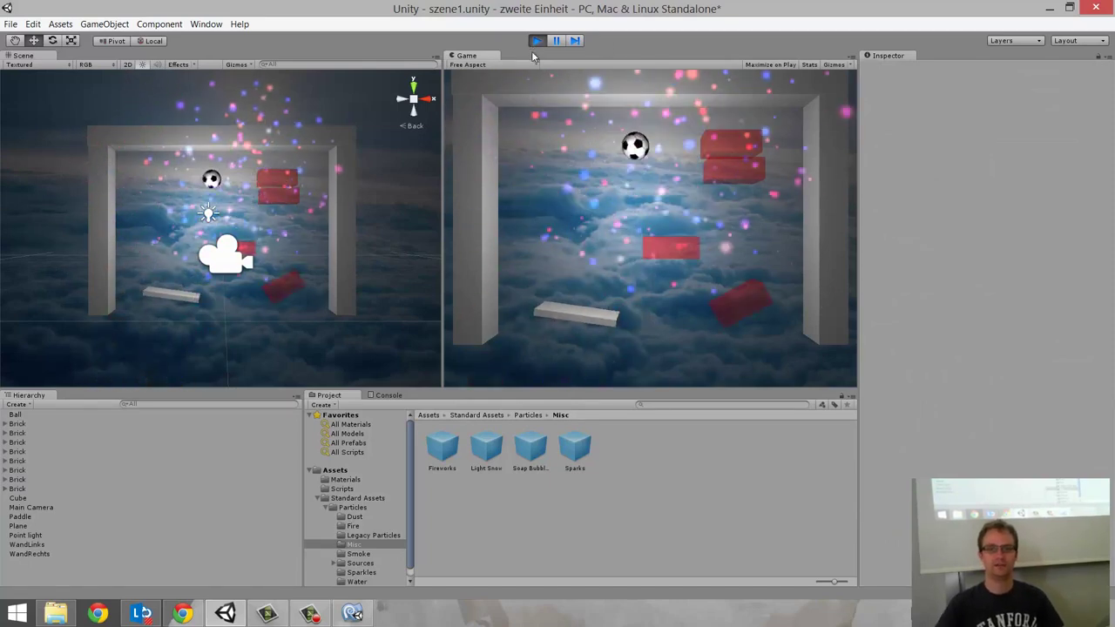
pyautogui.hotkey('ctrl', 'p')
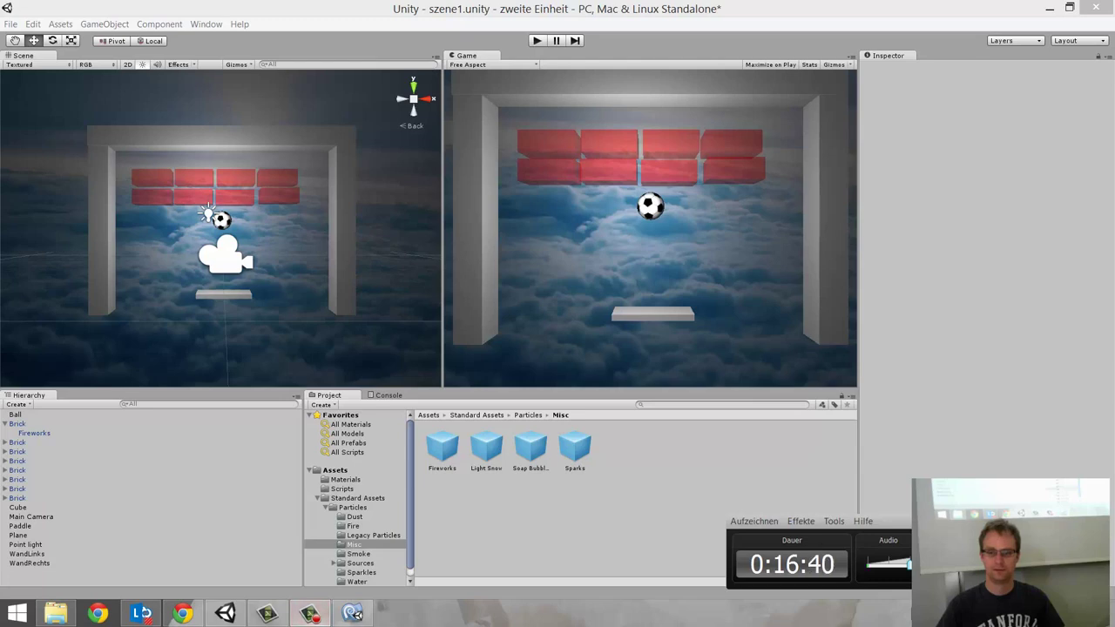
# - Select the brick's Fireworks effect, then place a Sparks effect in the scene and delete it
pyautogui.click(34, 433)
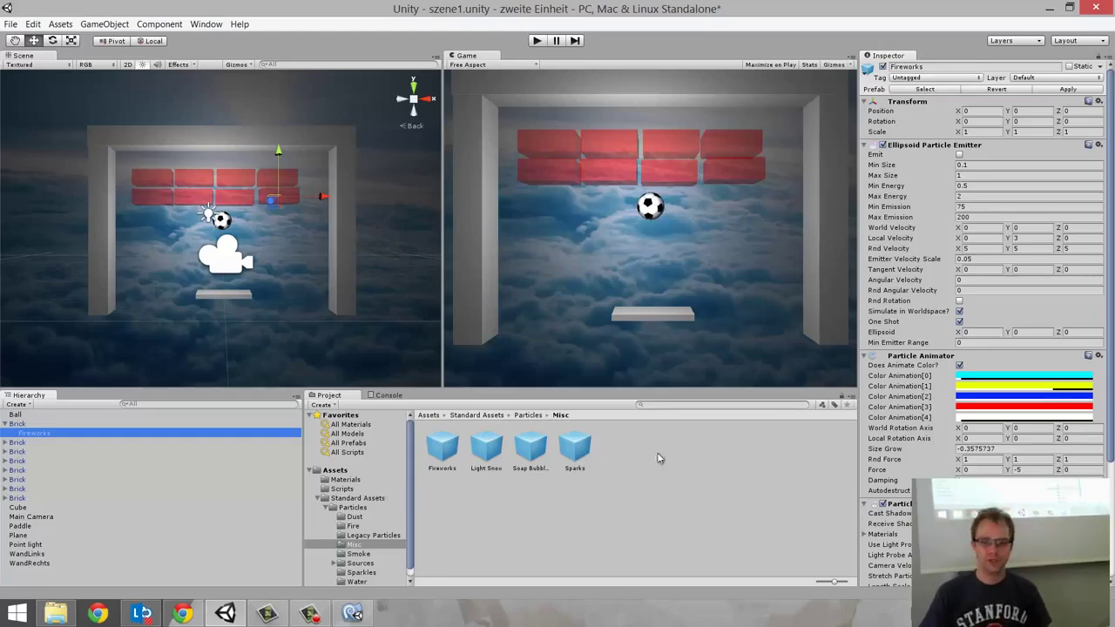
pyautogui.moveTo(575, 449)
pyautogui.mouseDown()
pyautogui.moveTo(247, 321)
pyautogui.moveTo(321, 342)
pyautogui.mouseUp()
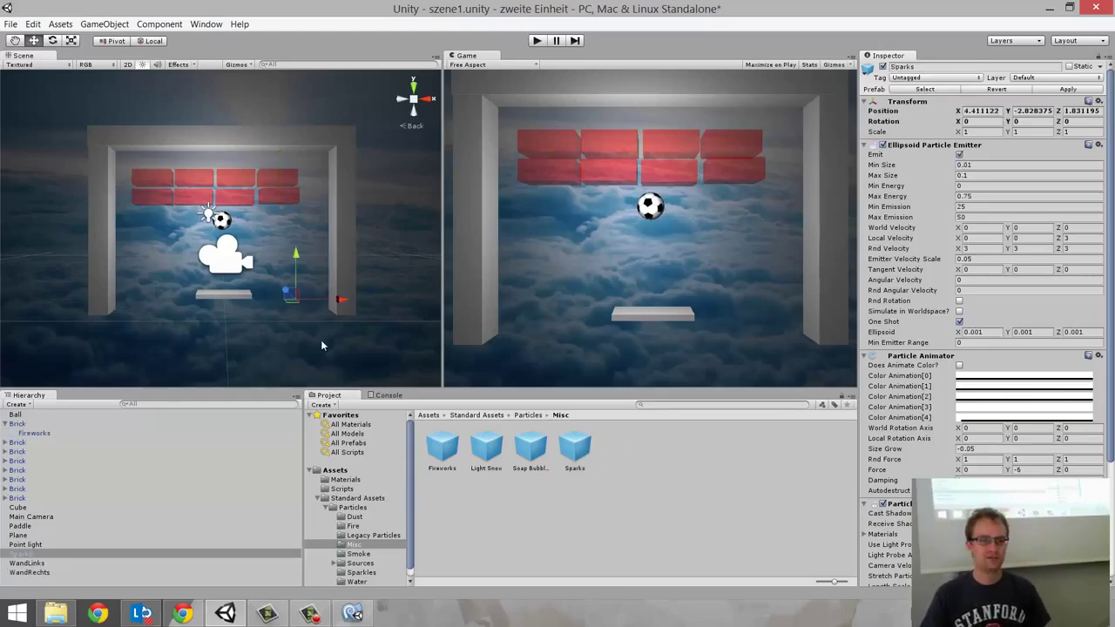
pyautogui.press('Delete')
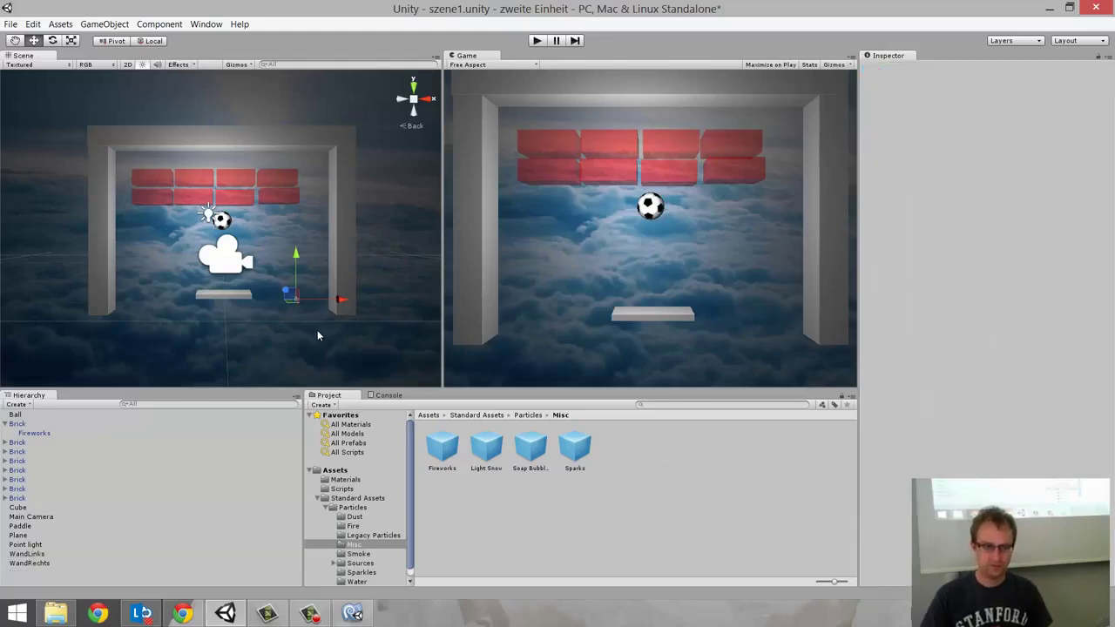
# - Browse the Fire, Dust, Sparkles, Misc and Smoke particle folders, ending on Legacy Particles
pyautogui.click(352, 527)
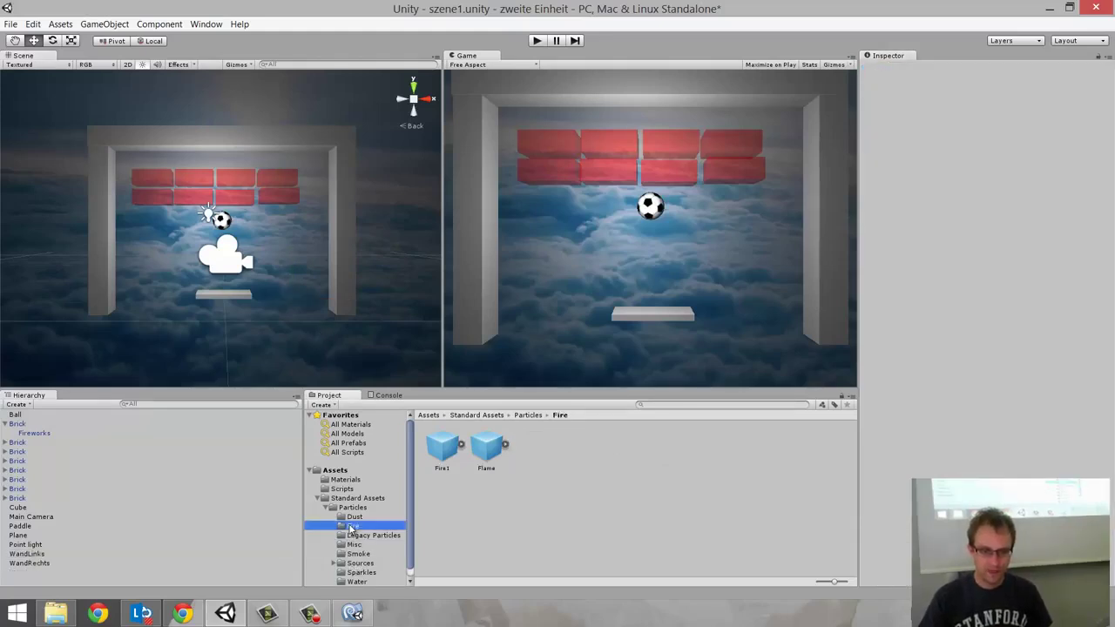
pyautogui.click(349, 519)
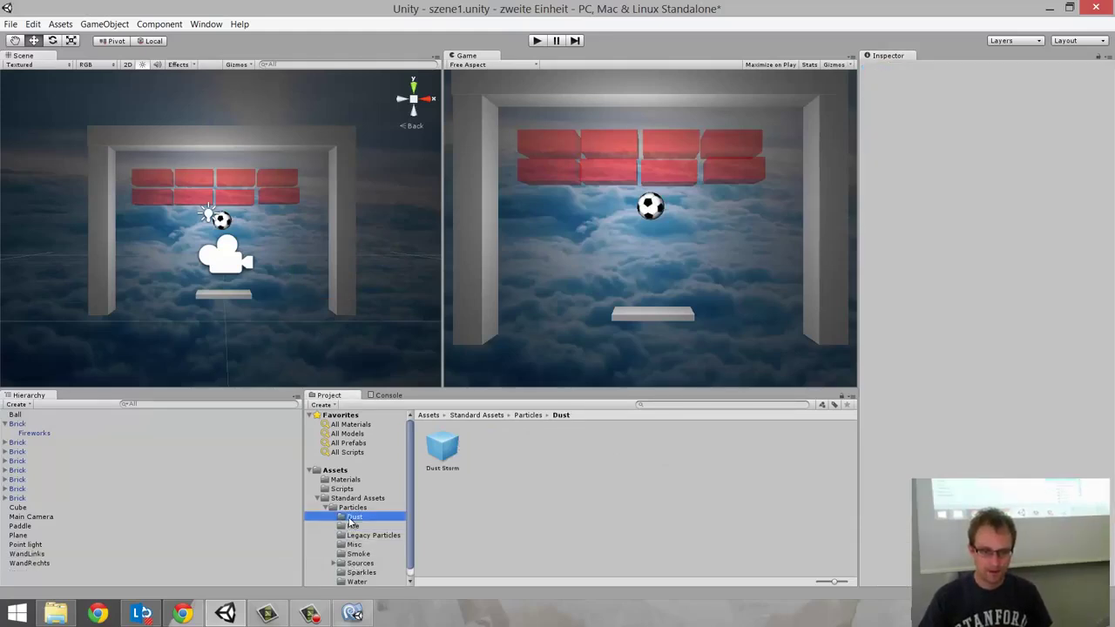
pyautogui.click(364, 572)
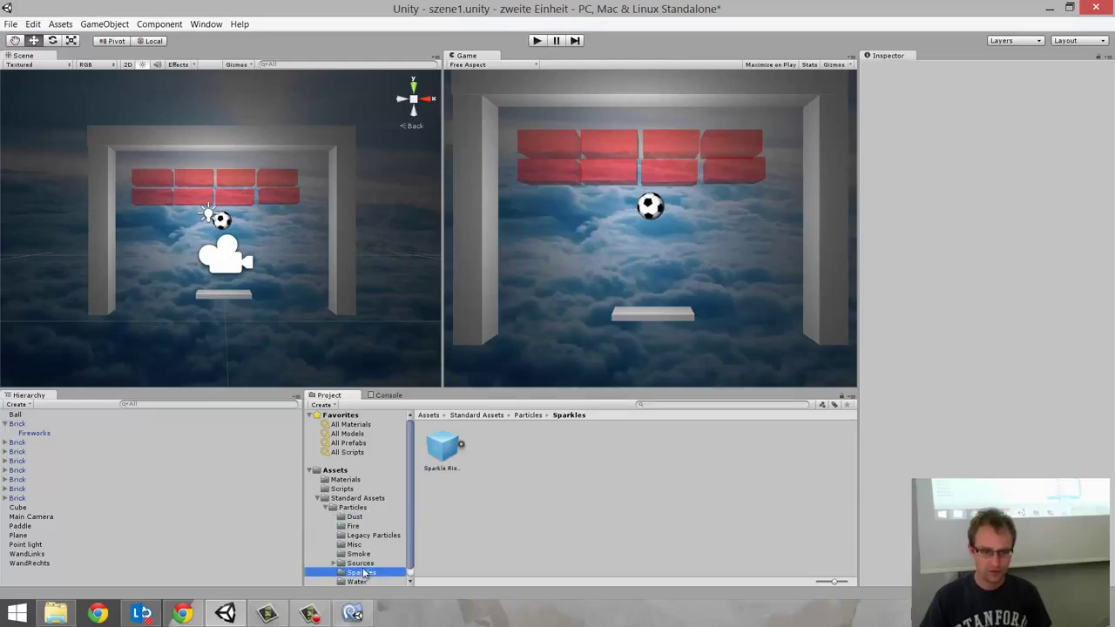
pyautogui.click(359, 563)
pyautogui.click(355, 545)
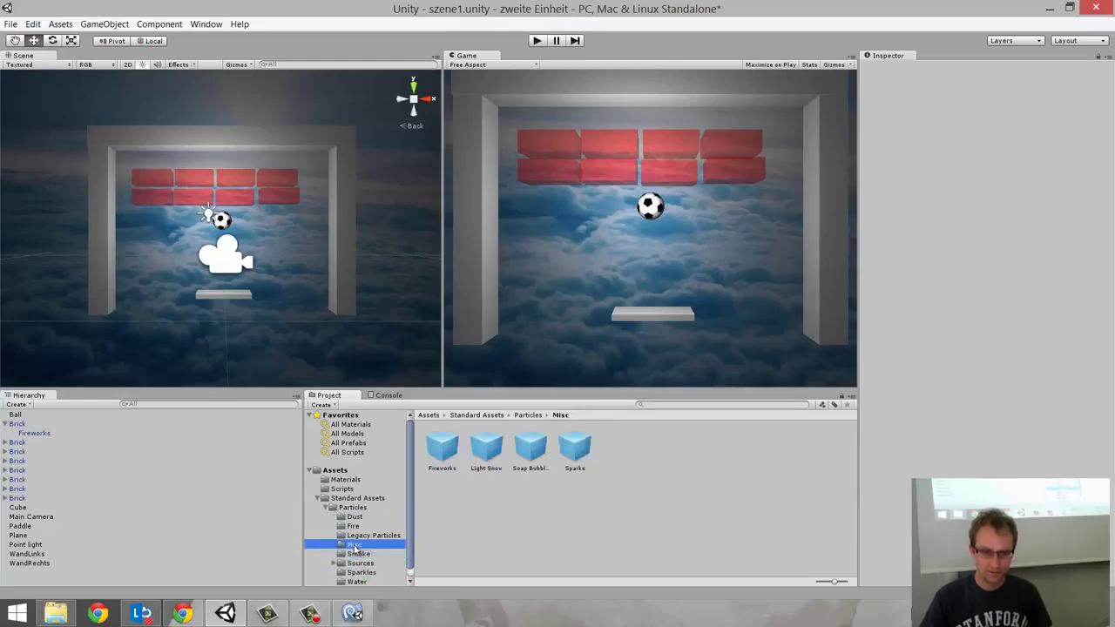
pyautogui.click(355, 555)
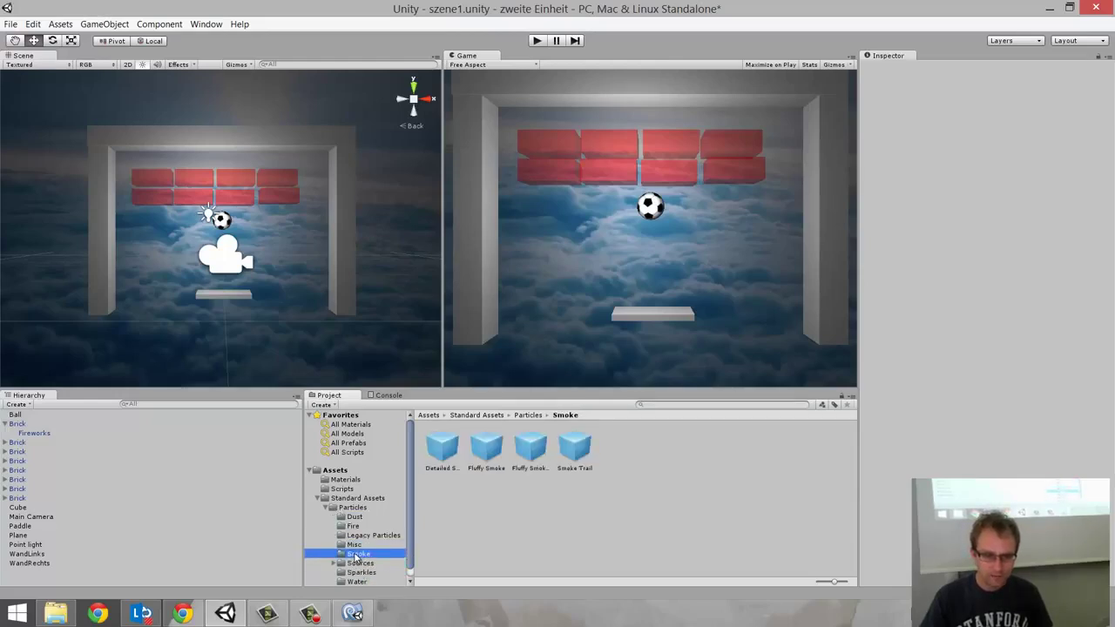
pyautogui.click(355, 537)
pyautogui.moveTo(619, 449); pyautogui.dragTo(294, 318)
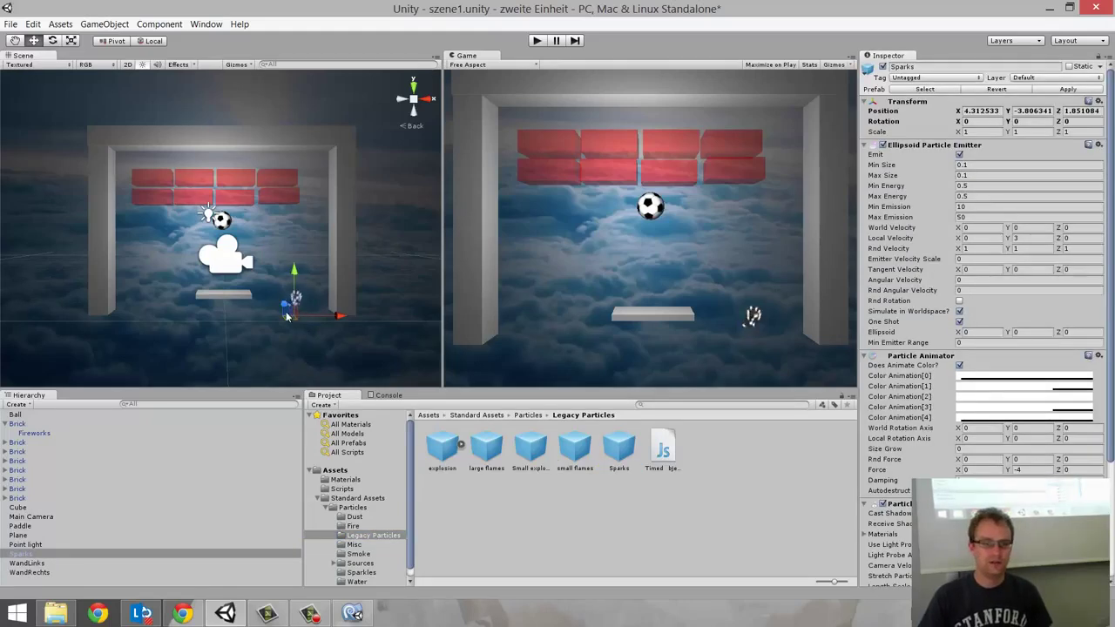
pyautogui.moveTo(287, 318); pyautogui.dragTo(193, 297)
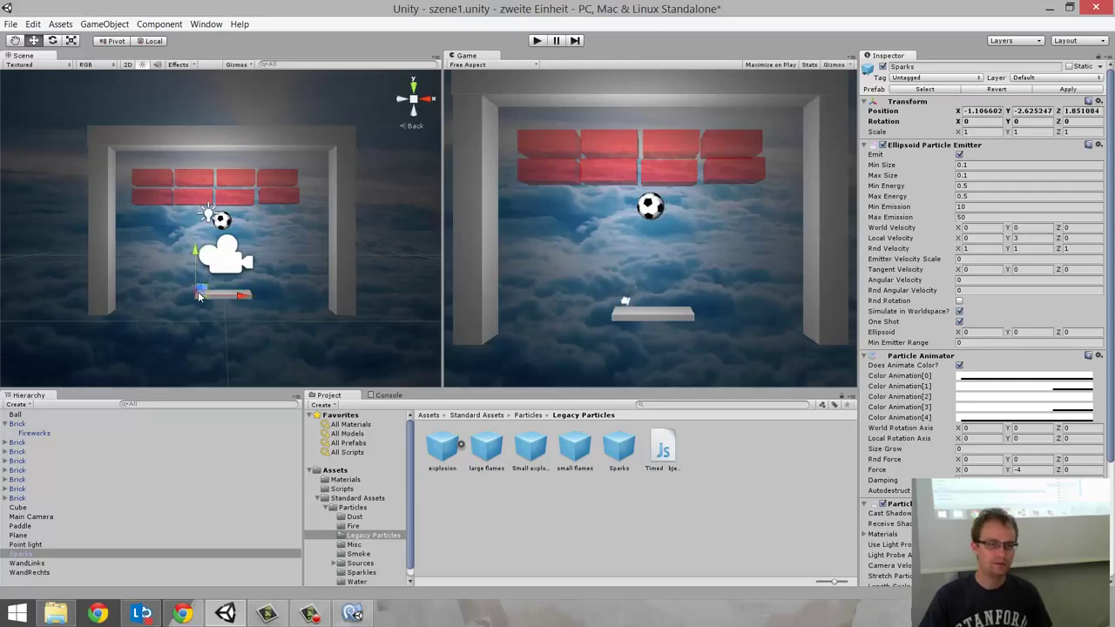
pyautogui.click(53, 41)
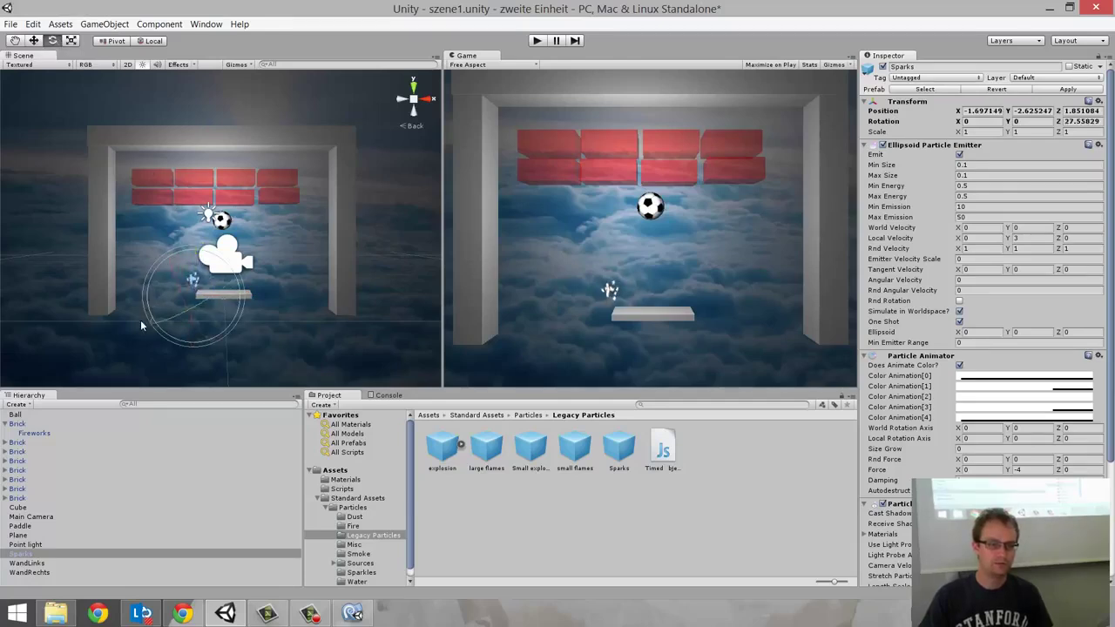
pyautogui.moveTo(141, 319)
pyautogui.mouseDown()
pyautogui.moveTo(252, 381)
pyautogui.moveTo(164, 545)
pyautogui.mouseUp()
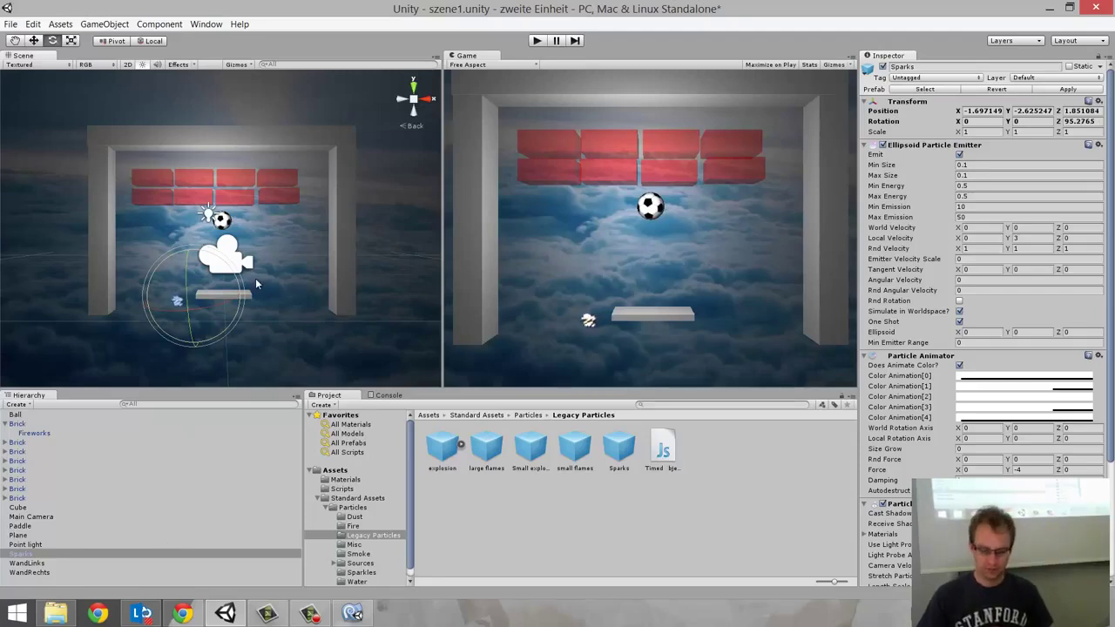
pyautogui.press('Delete')
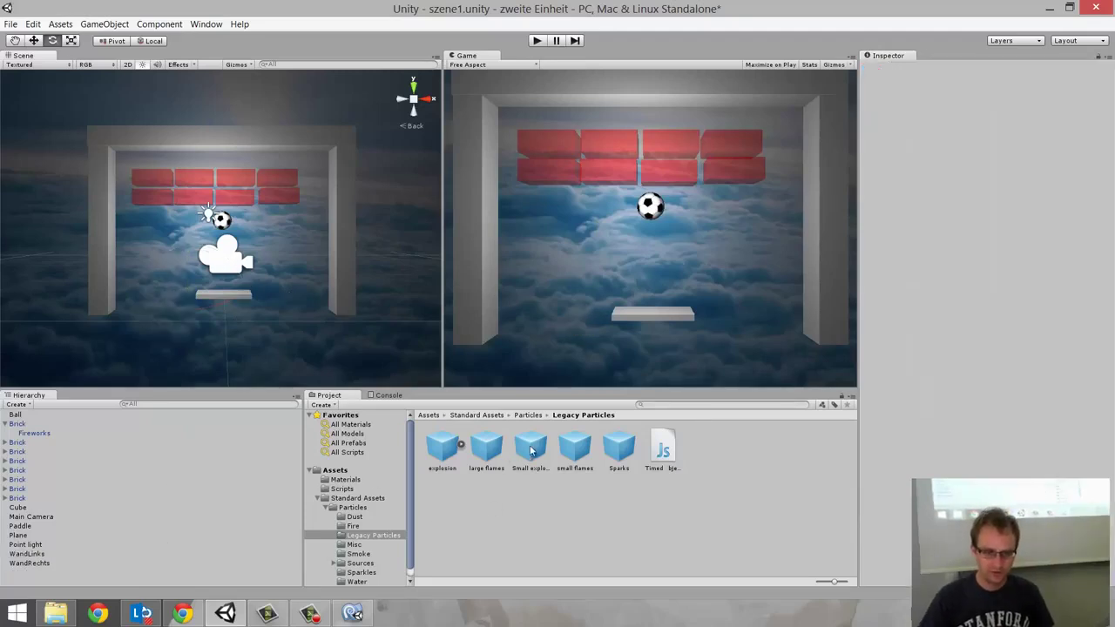
# - Place the small flames prefab at the paddle's left end and rotate it to about Z 91.43
pyautogui.click(565, 451)
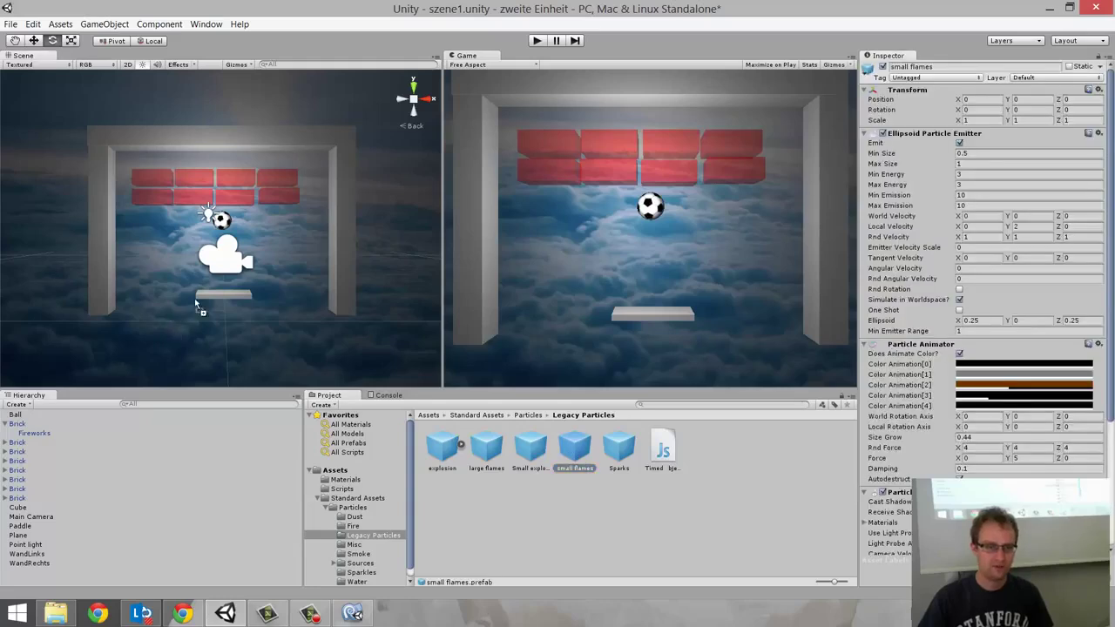
pyautogui.moveTo(195, 300); pyautogui.dragTo(194, 300)
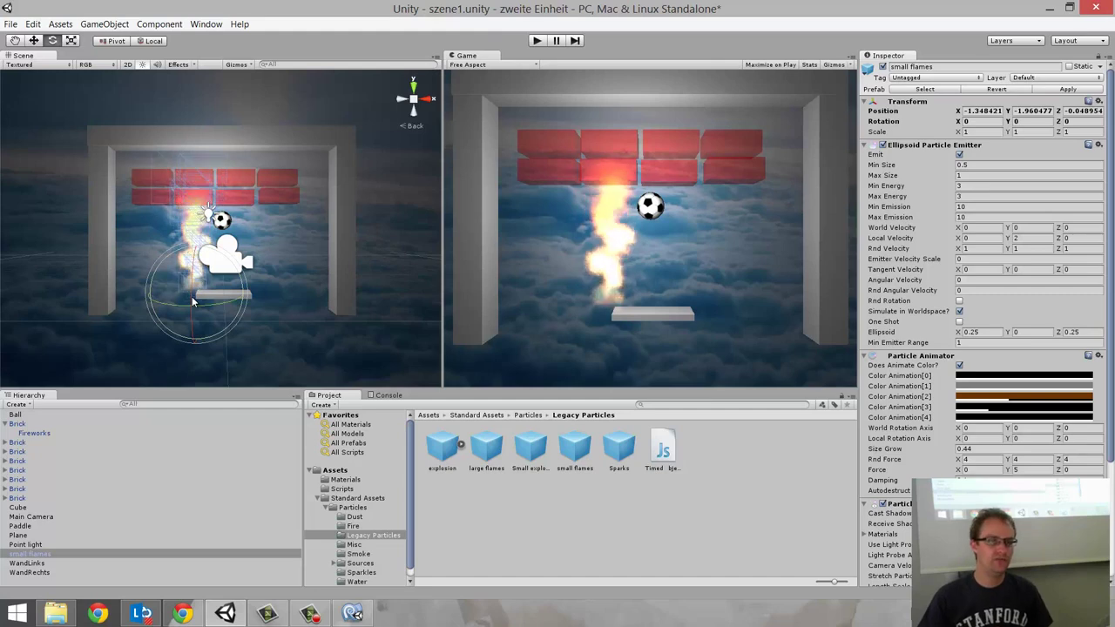
pyautogui.moveTo(193, 301)
pyautogui.mouseDown()
pyautogui.moveTo(150, 331)
pyautogui.moveTo(146, 498)
pyautogui.mouseUp()
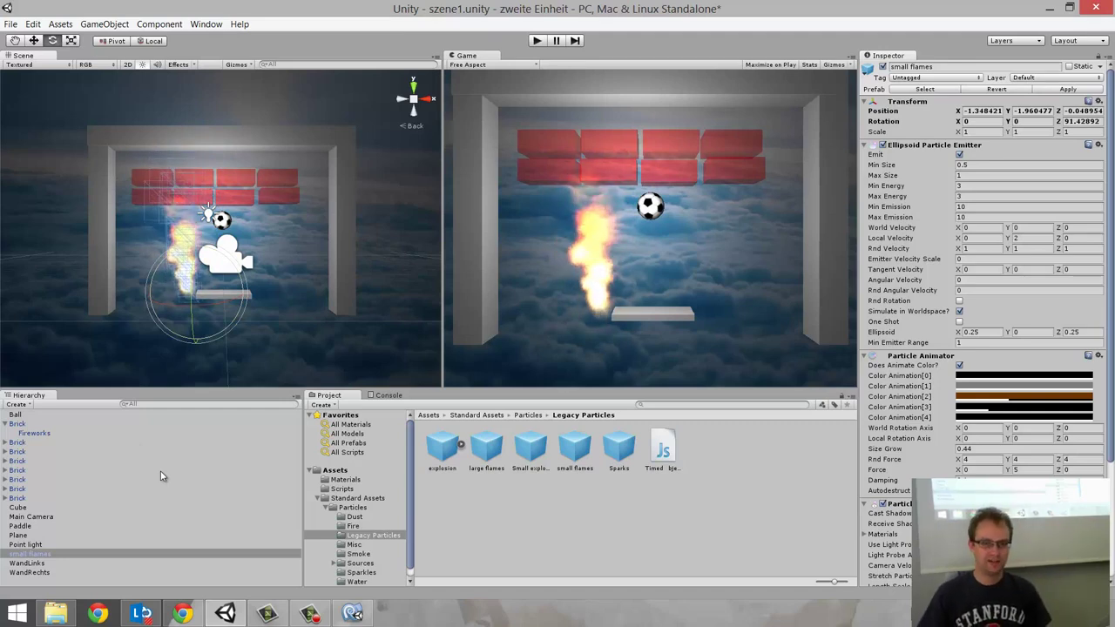
pyautogui.moveTo(1103, 11)
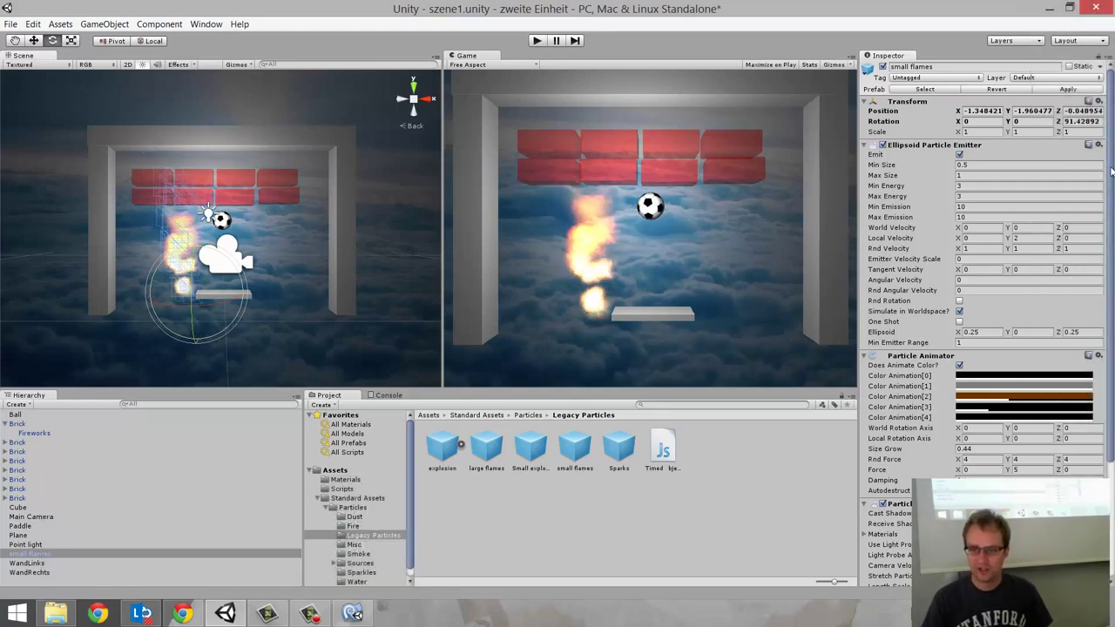
# - Set the small flames' Particle Animator force to X -3 and Y 0
pyautogui.moveTo(1111, 172); pyautogui.dragTo(1111, 257)
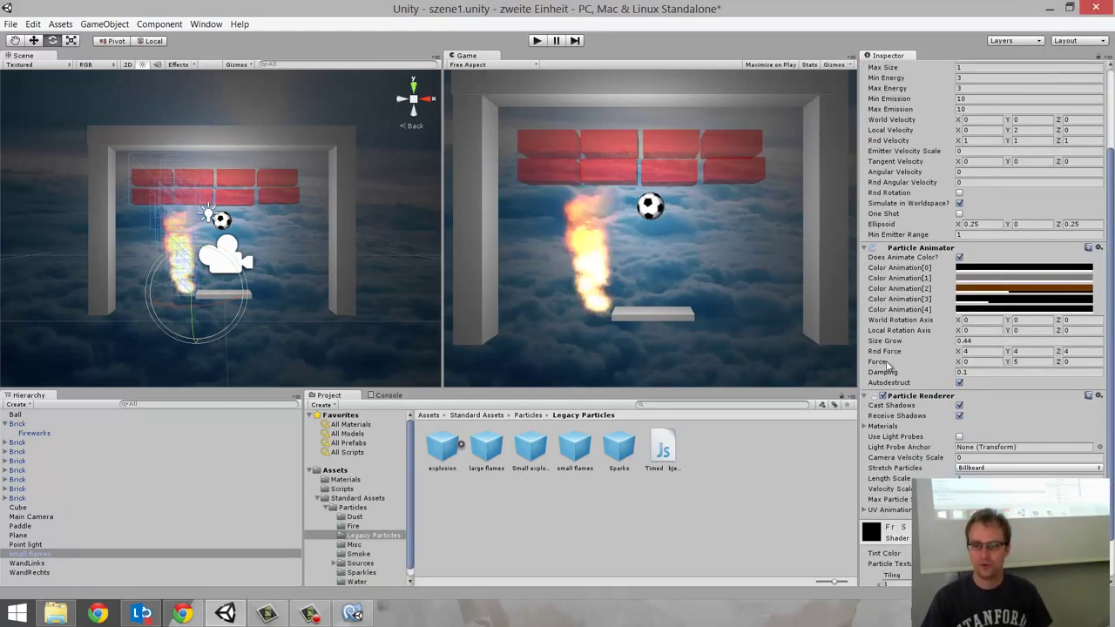
pyautogui.click(1033, 362)
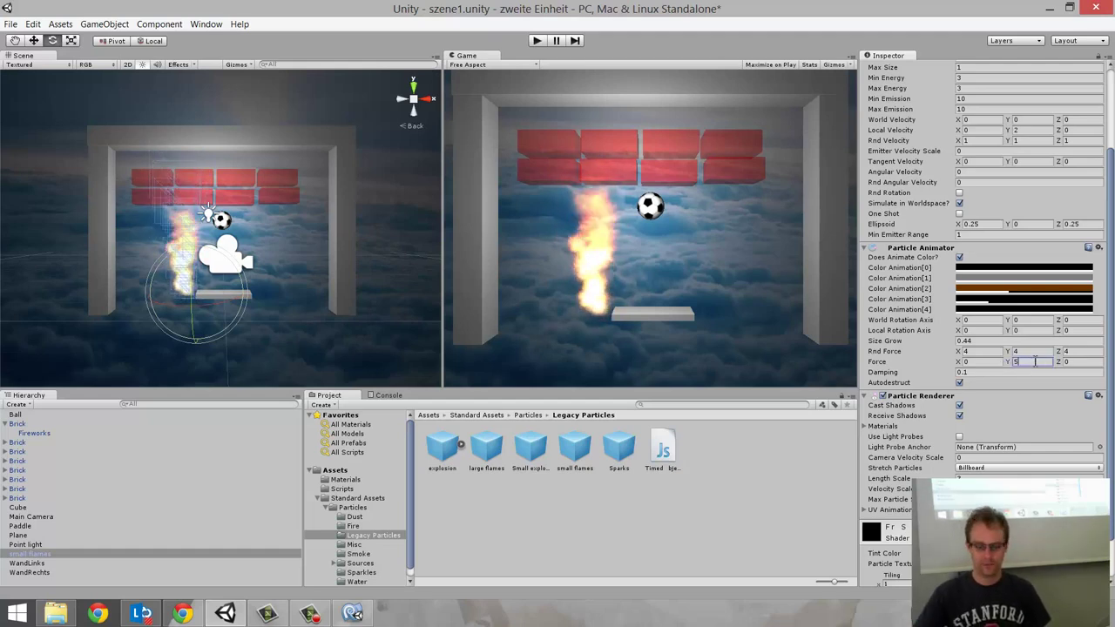
pyautogui.press('BackSpace')
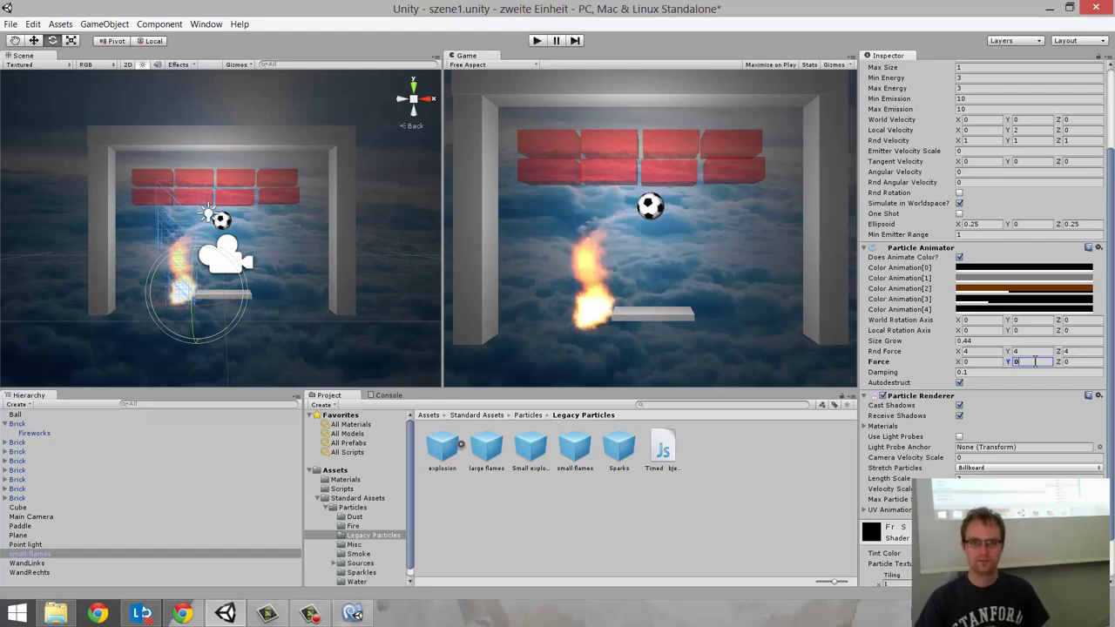
pyautogui.click(987, 363)
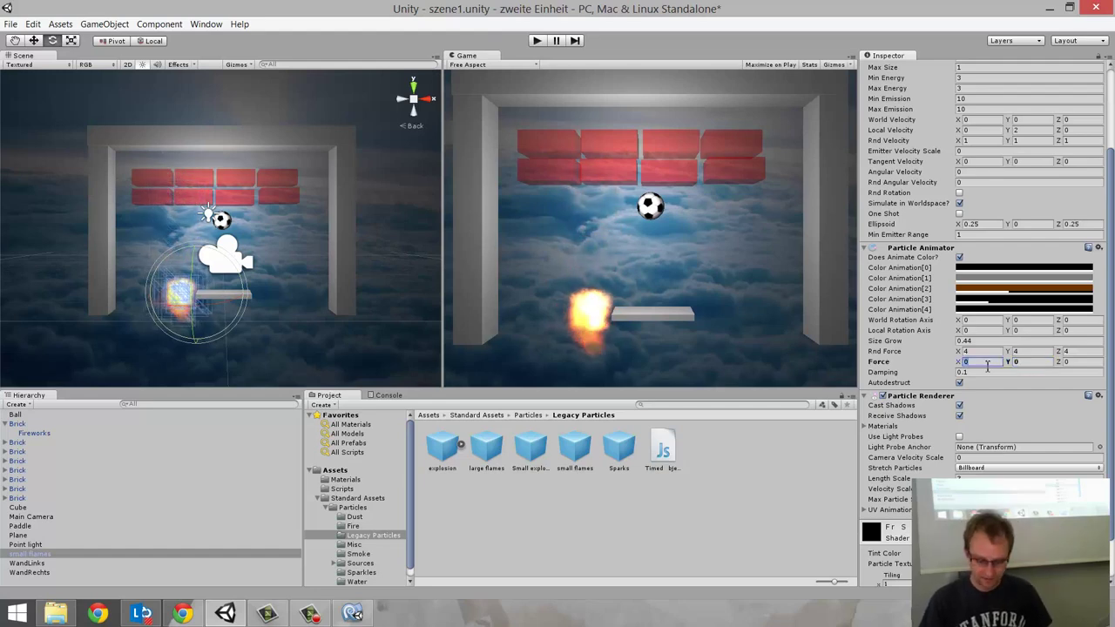
pyautogui.write('-5')
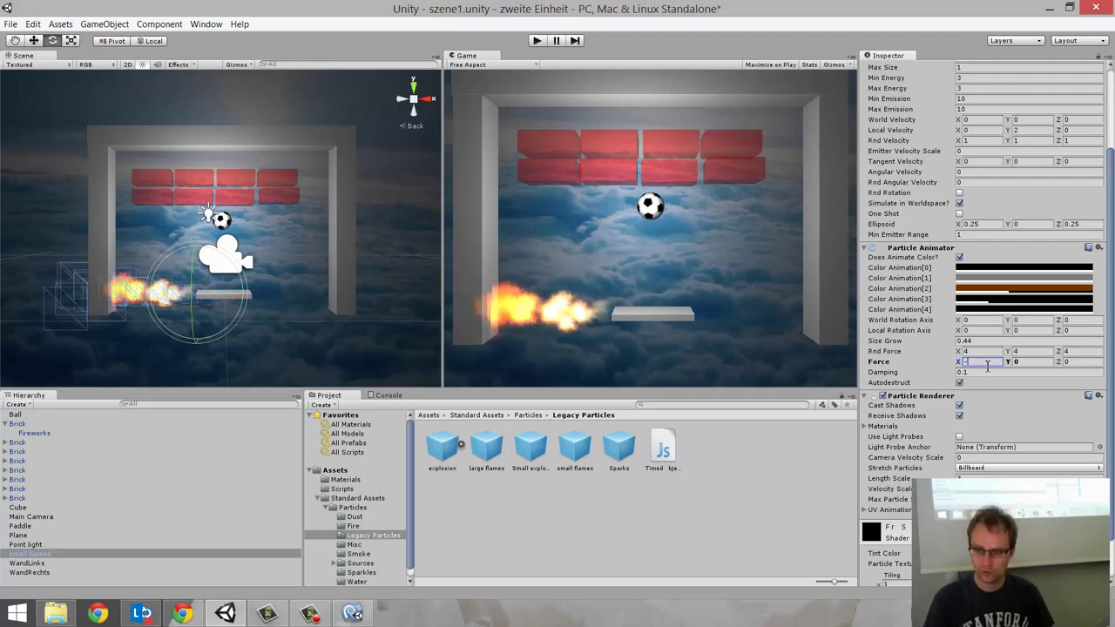
pyautogui.press('BackSpace')
pyautogui.write('2')
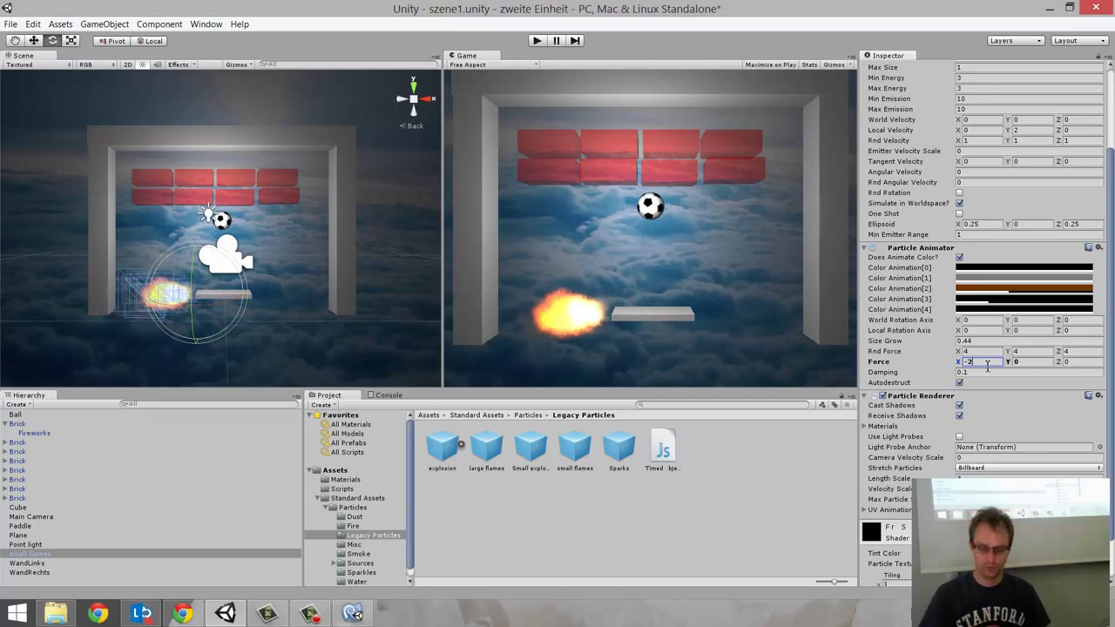
pyautogui.press('BackSpace')
pyautogui.write('3')
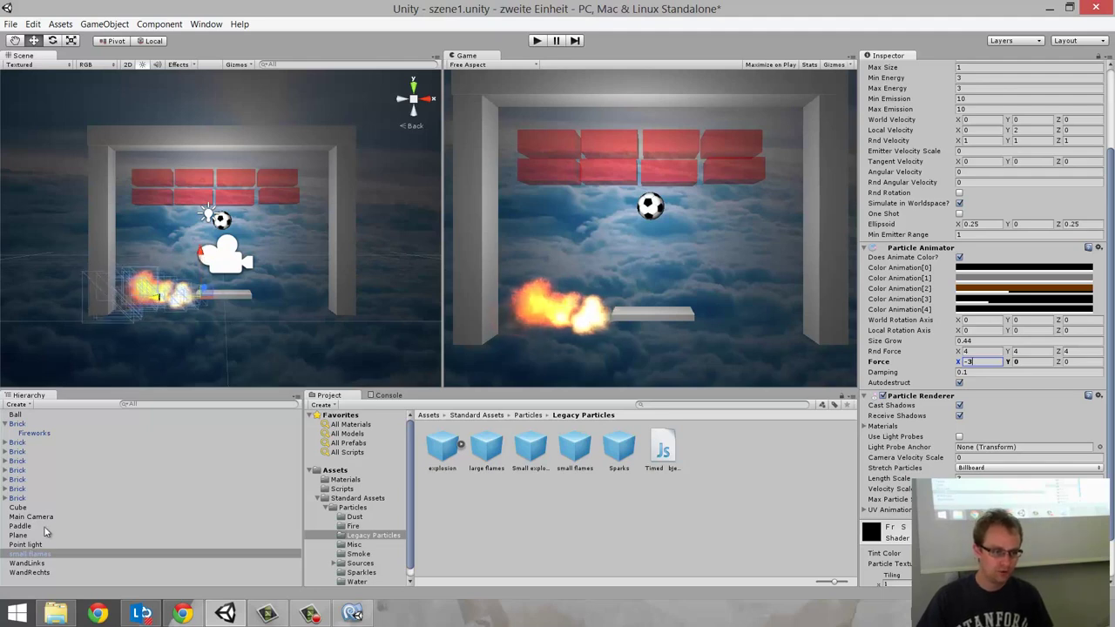
# - Make the small flames a child of Paddle and rename it FlammeLinks
pyautogui.click(42, 555)
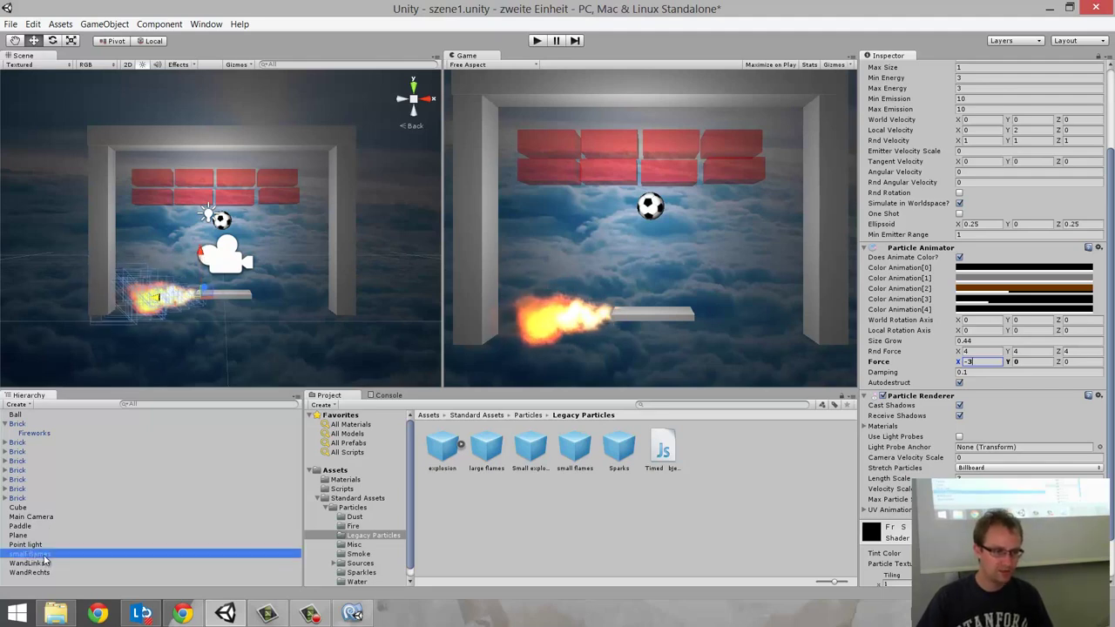
pyautogui.moveTo(43, 562); pyautogui.dragTo(21, 526)
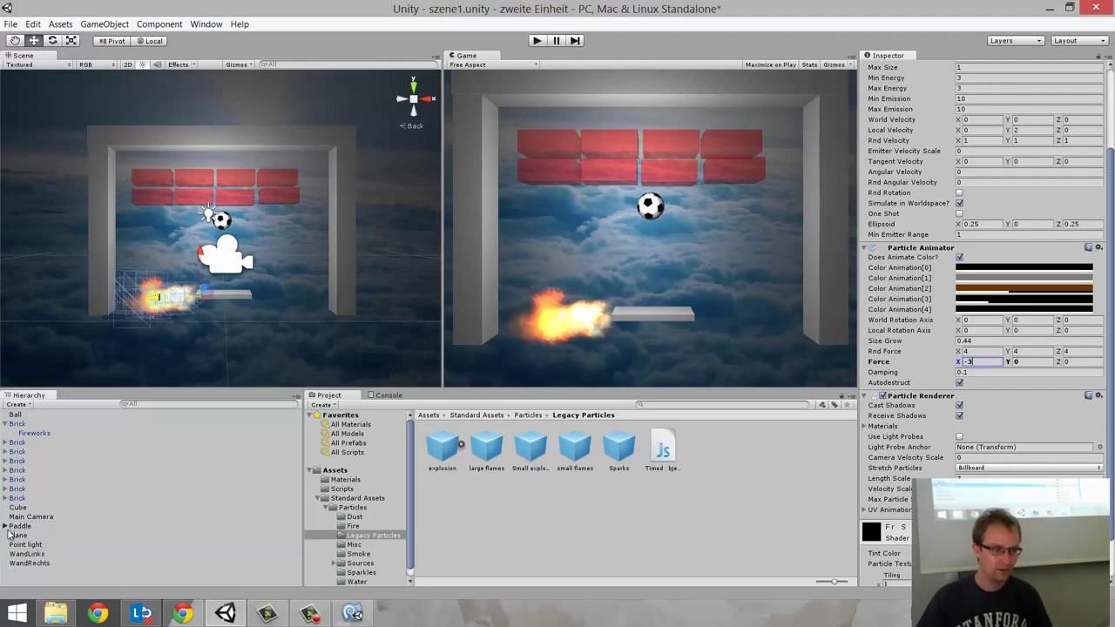
pyautogui.click(5, 526)
pyautogui.click(39, 535)
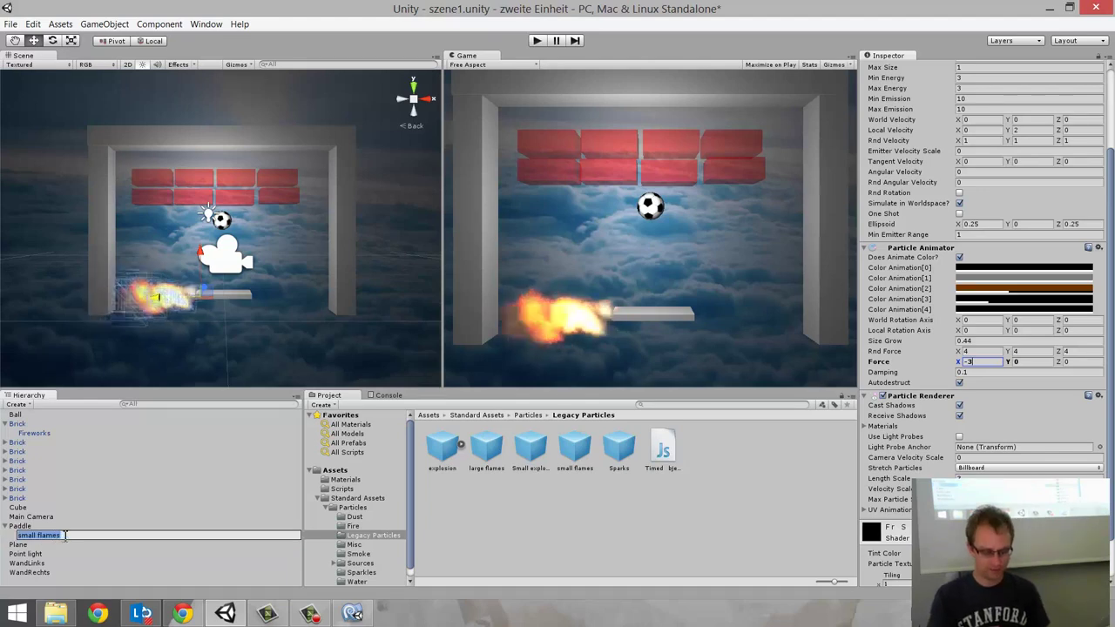
pyautogui.write('FlammeLinks')
pyautogui.press('Return')
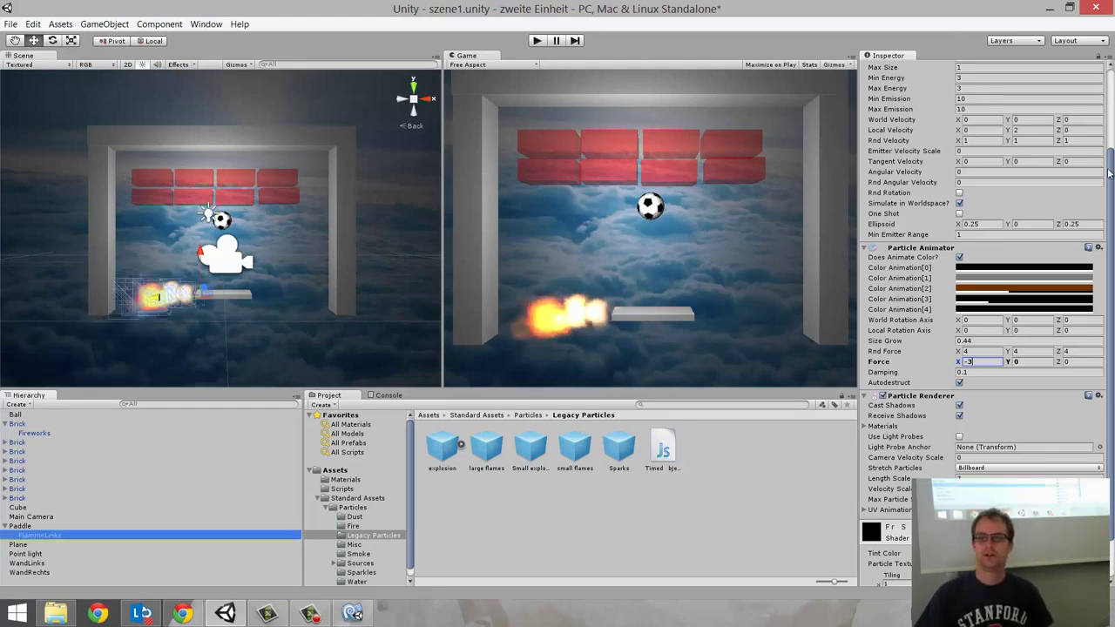
# - Uncheck Emit in FlammeLinks' Ellipsoid Particle Emitter
pyautogui.moveTo(1110, 155); pyautogui.dragTo(1108, 96)
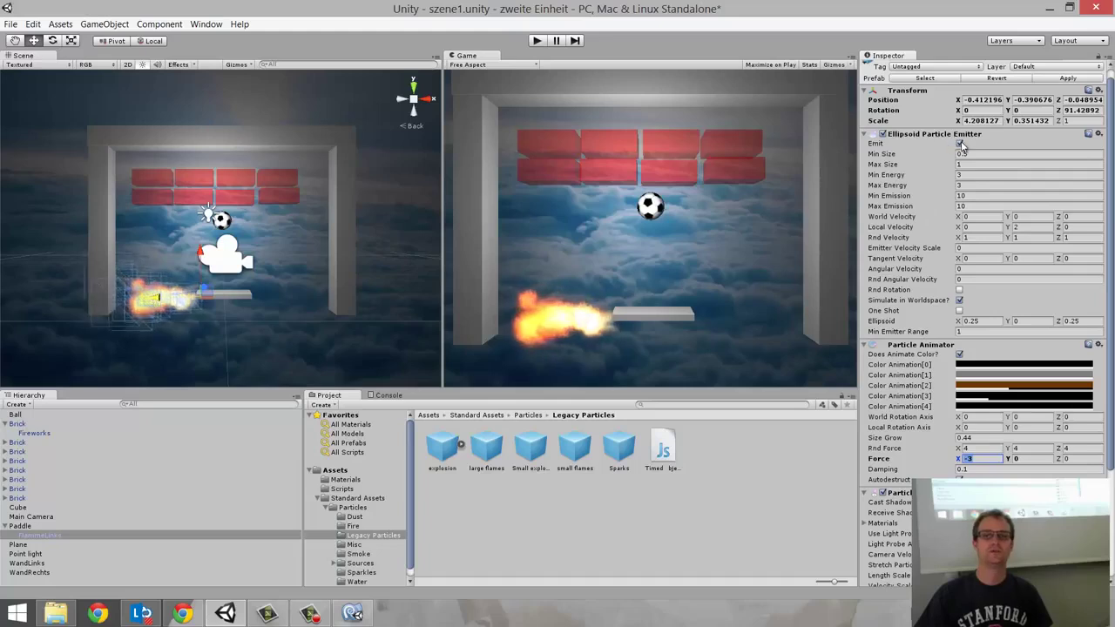
pyautogui.click(959, 144)
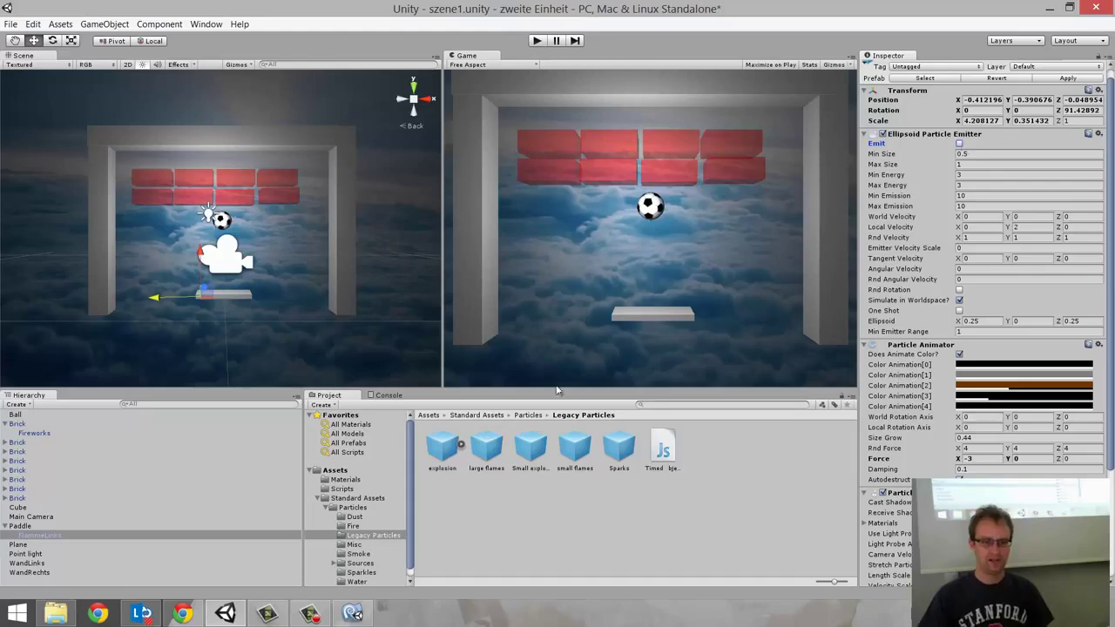
pyautogui.click(353, 614)
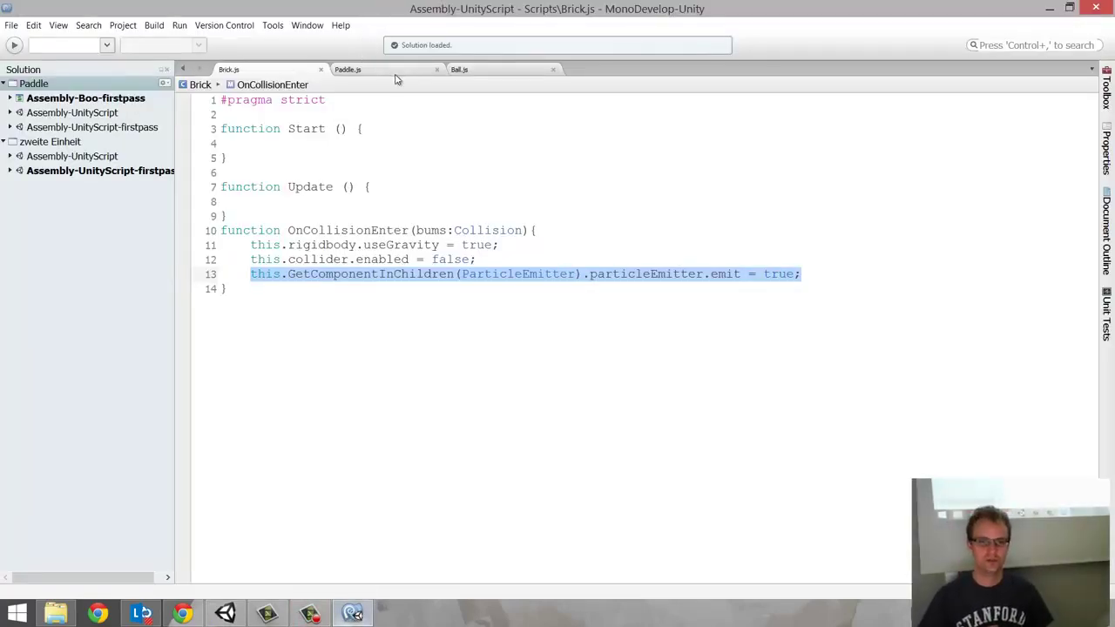
# - In Paddle.js's RightArrow block, add GameObject.Find("FlammeLinks").particleEmitter.emit = true;
pyautogui.click(397, 73)
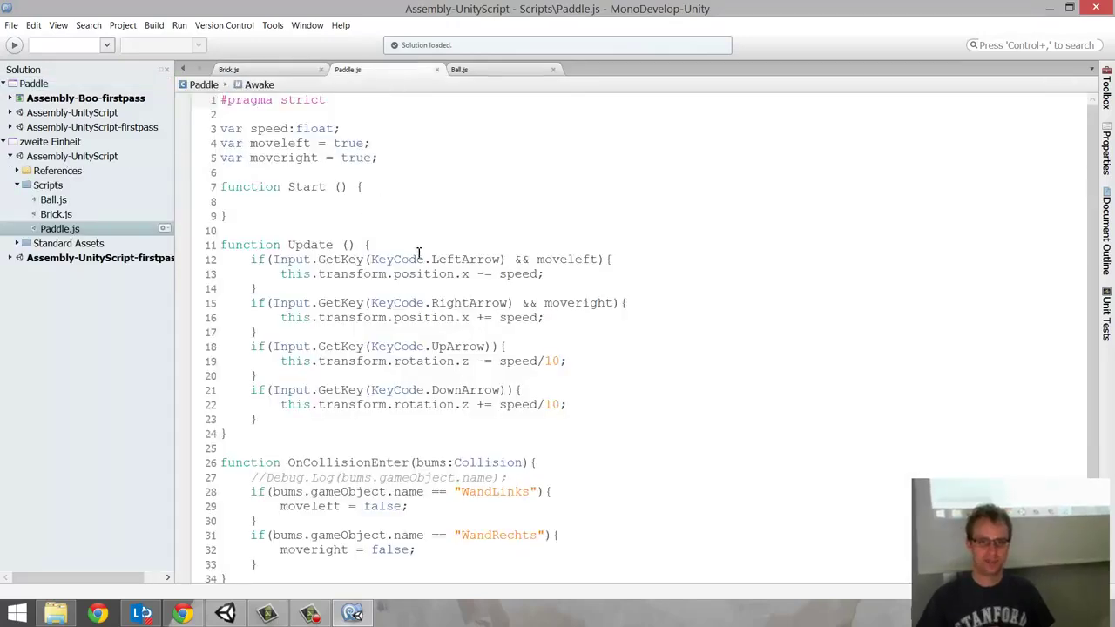
pyautogui.click(657, 320)
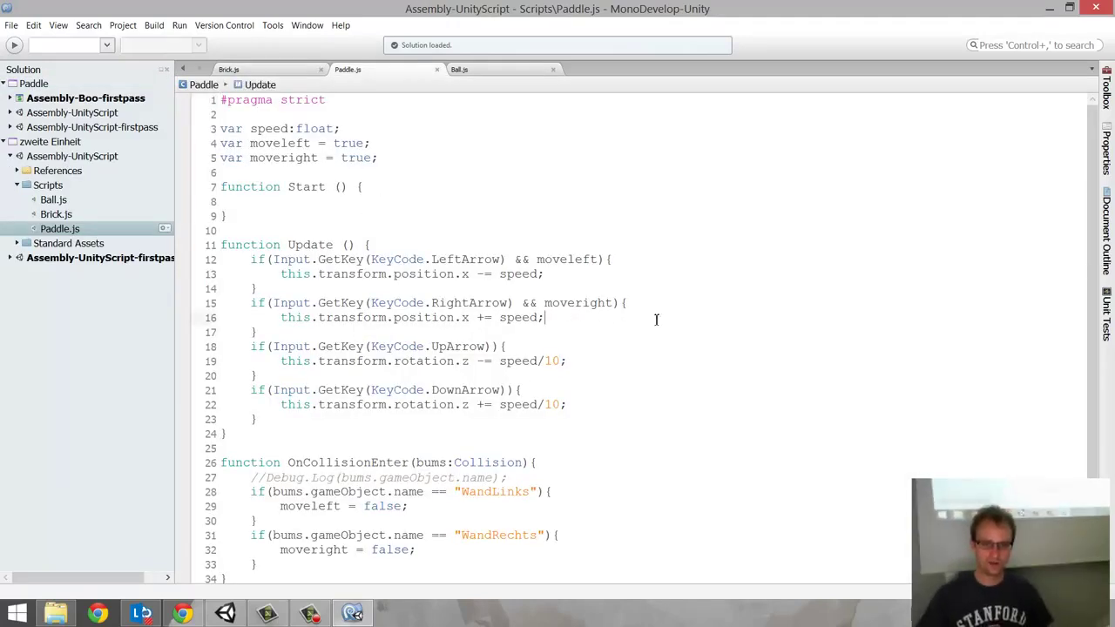
pyautogui.press('Return')
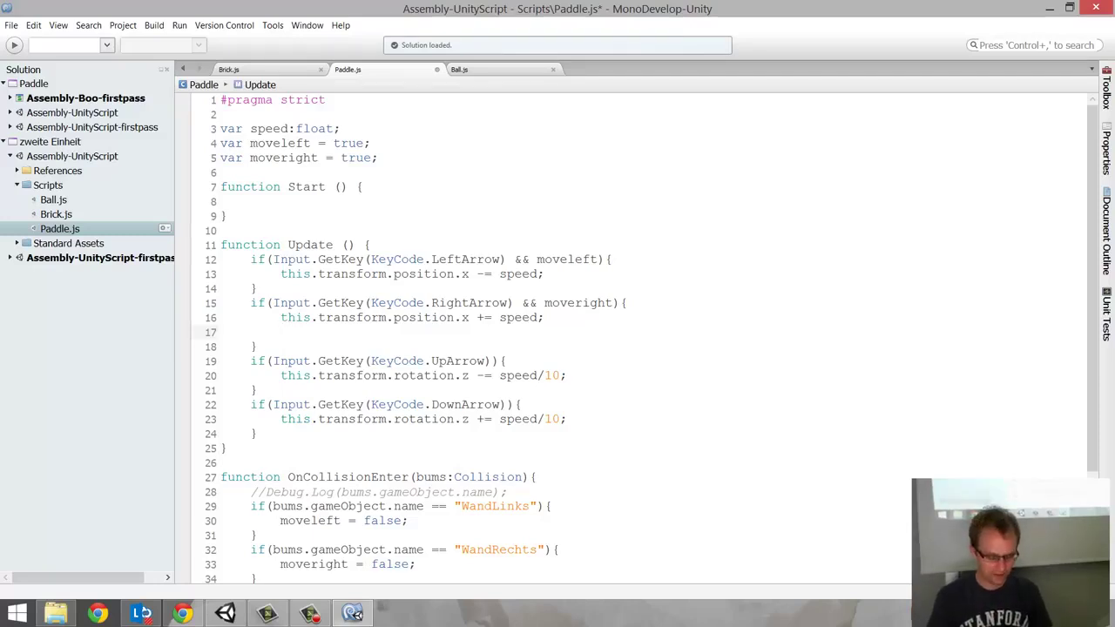
pyautogui.write('Game')
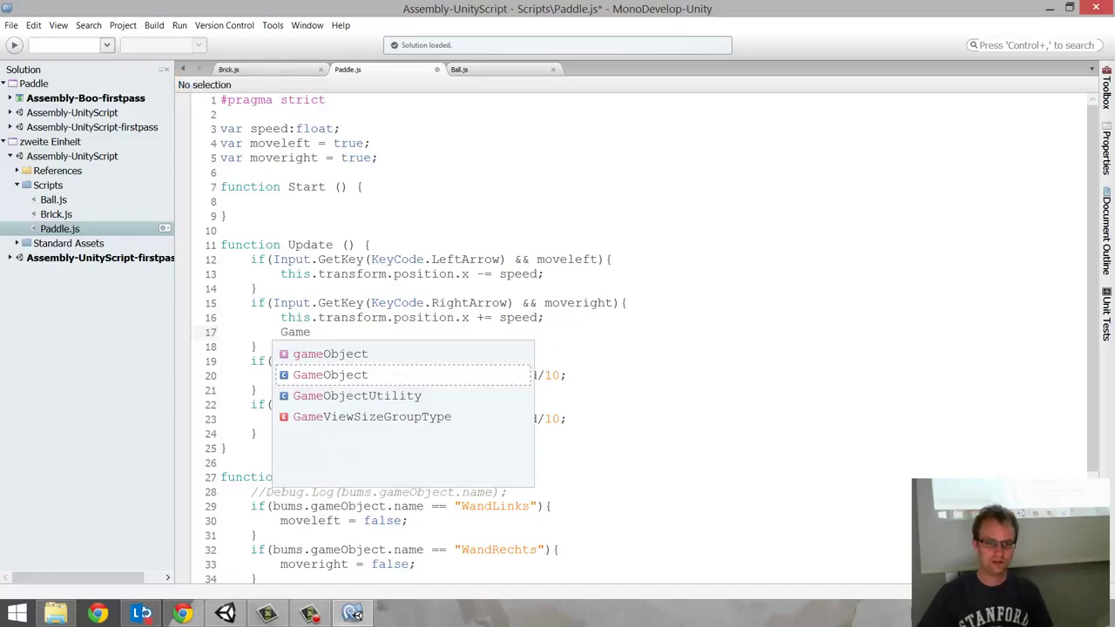
pyautogui.press('Return')
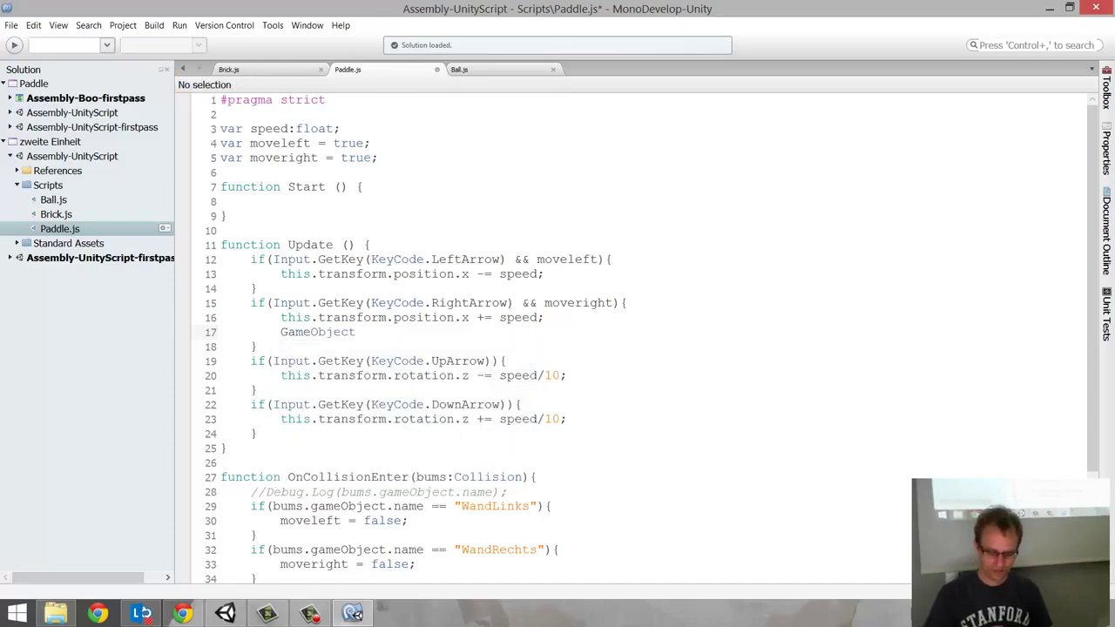
pyautogui.write('.Find(')
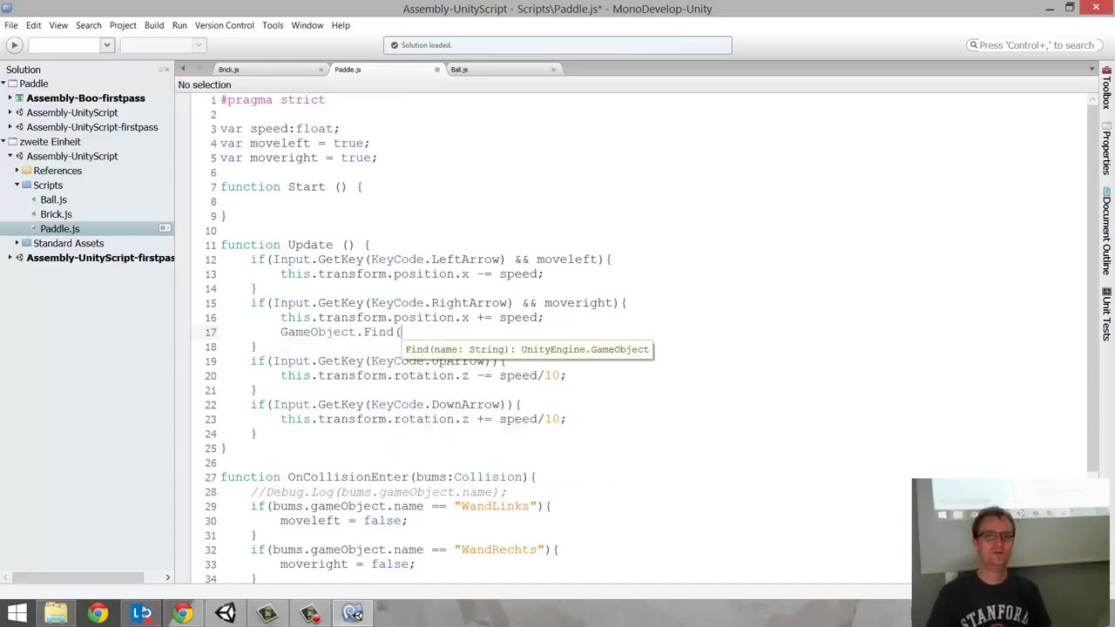
pyautogui.write('"Flammel')
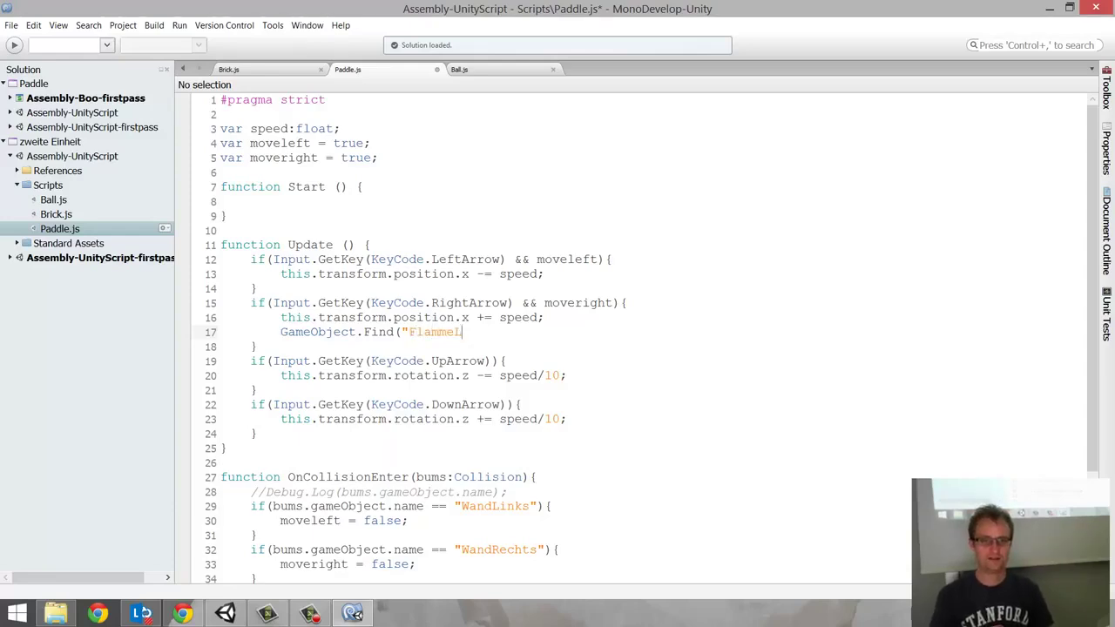
pyautogui.write('inks").')
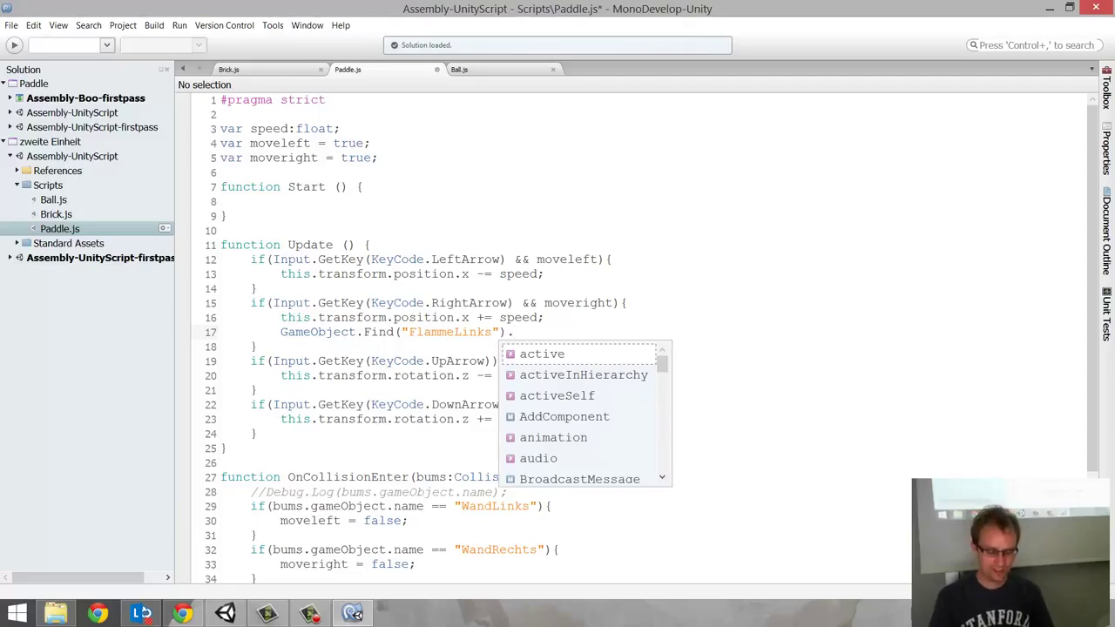
pyautogui.write('part')
pyautogui.press('Escape')
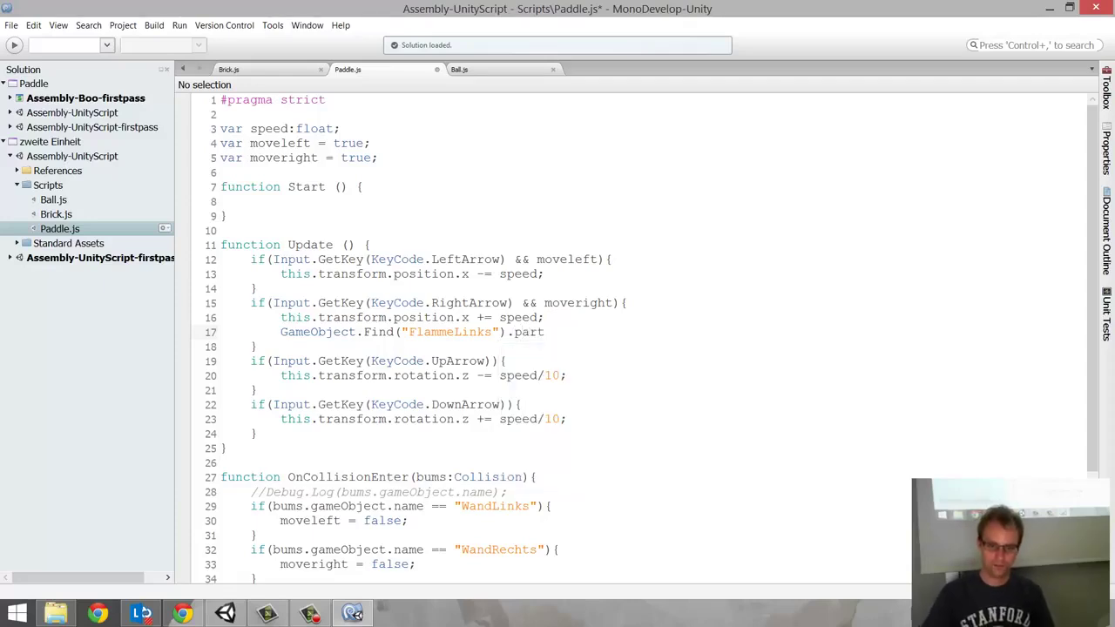
pyautogui.write('icleEmitter.emit')
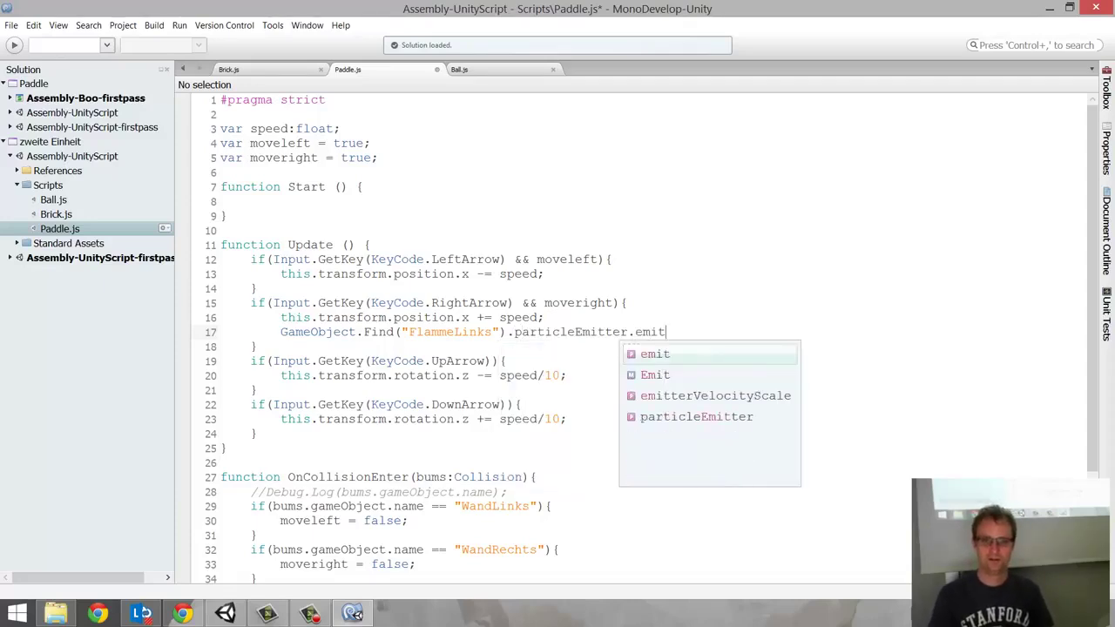
pyautogui.write(' = true')
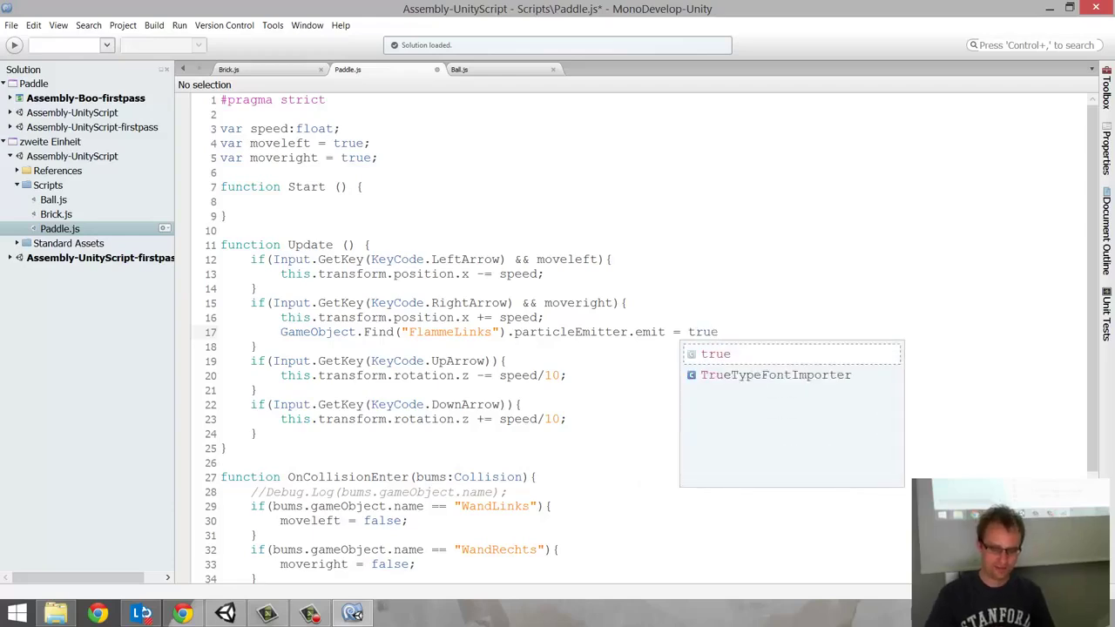
pyautogui.write(';')
pyautogui.click(272, 345)
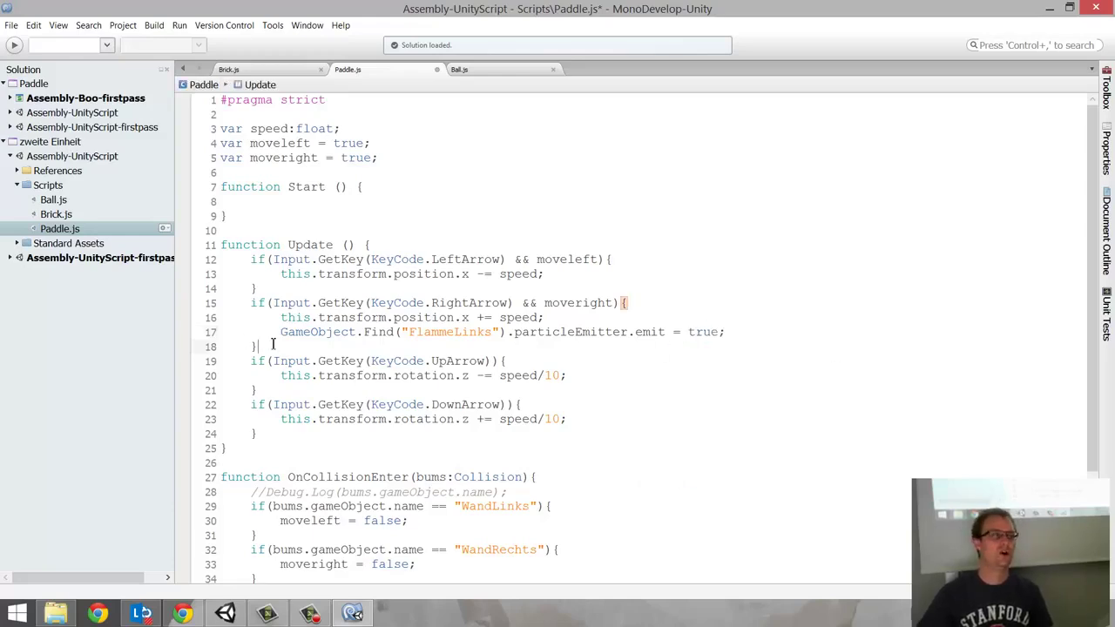
# - Add an else branch after the RightArrow block containing the emitter line with emit = false
pyautogui.write('els')
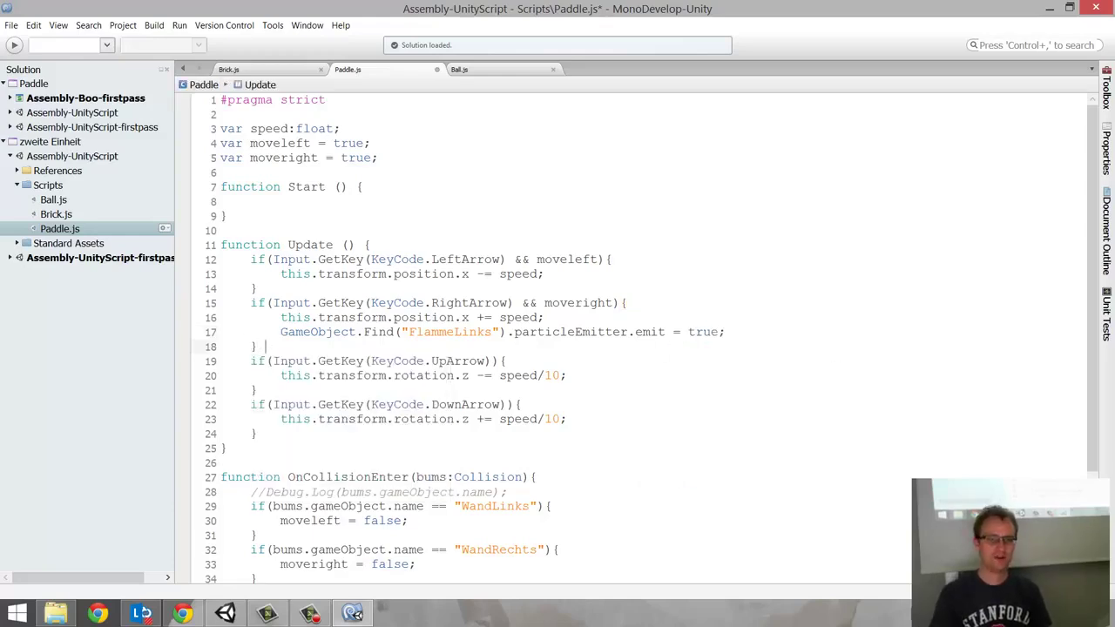
pyautogui.write('e ')
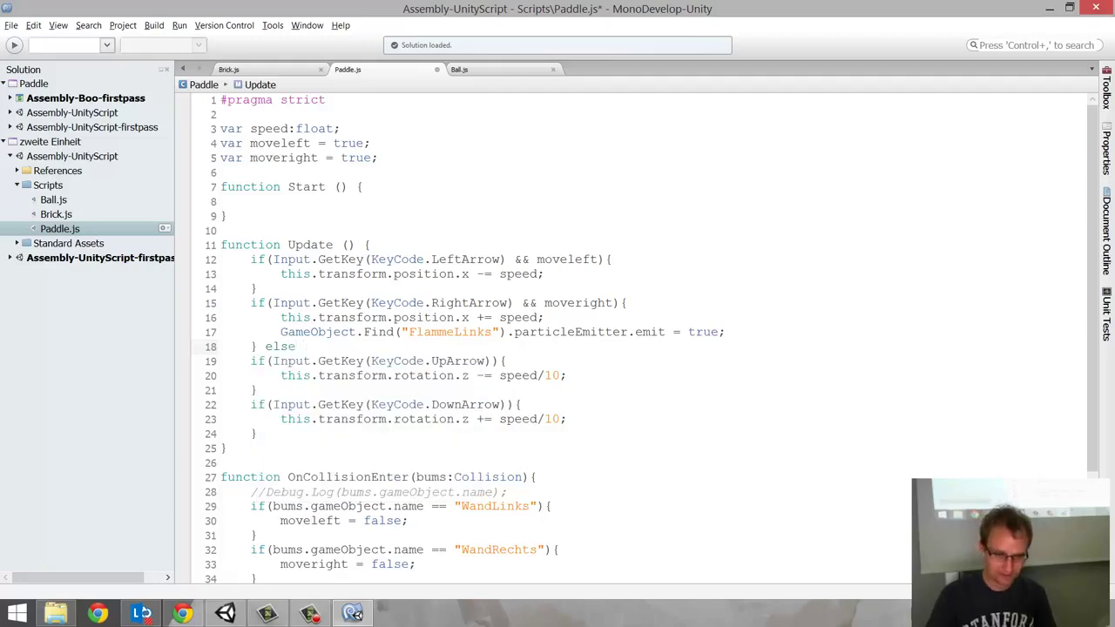
pyautogui.write('{')
pyautogui.press('Return')
pyautogui.press('Return')
pyautogui.write('}')
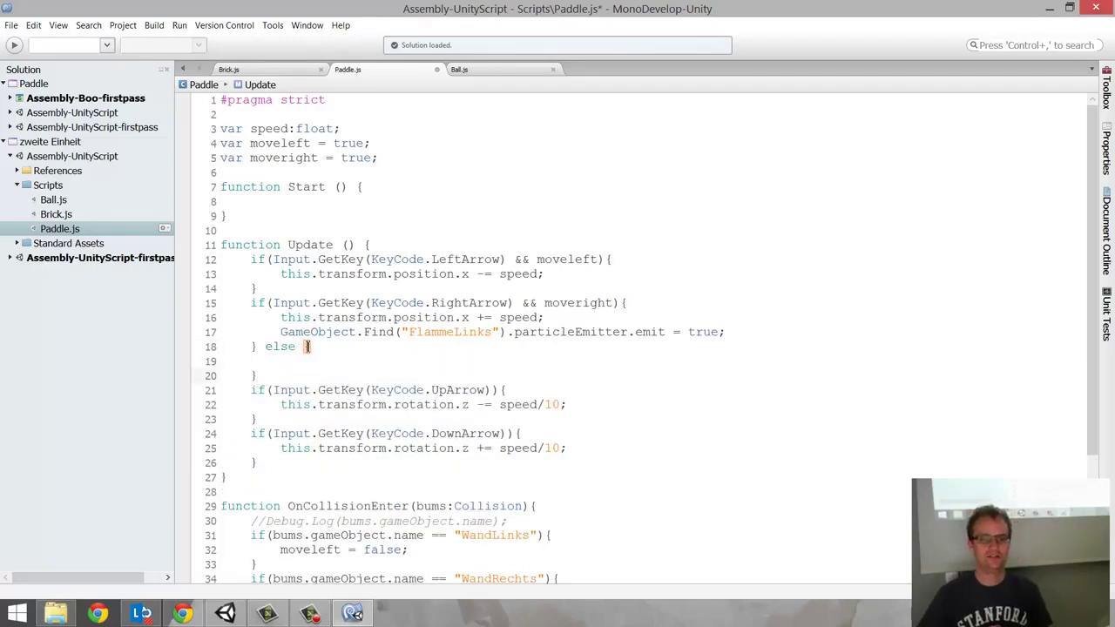
pyautogui.moveTo(281, 331); pyautogui.dragTo(822, 332)
pyautogui.hotkey('ctrl', 'c')
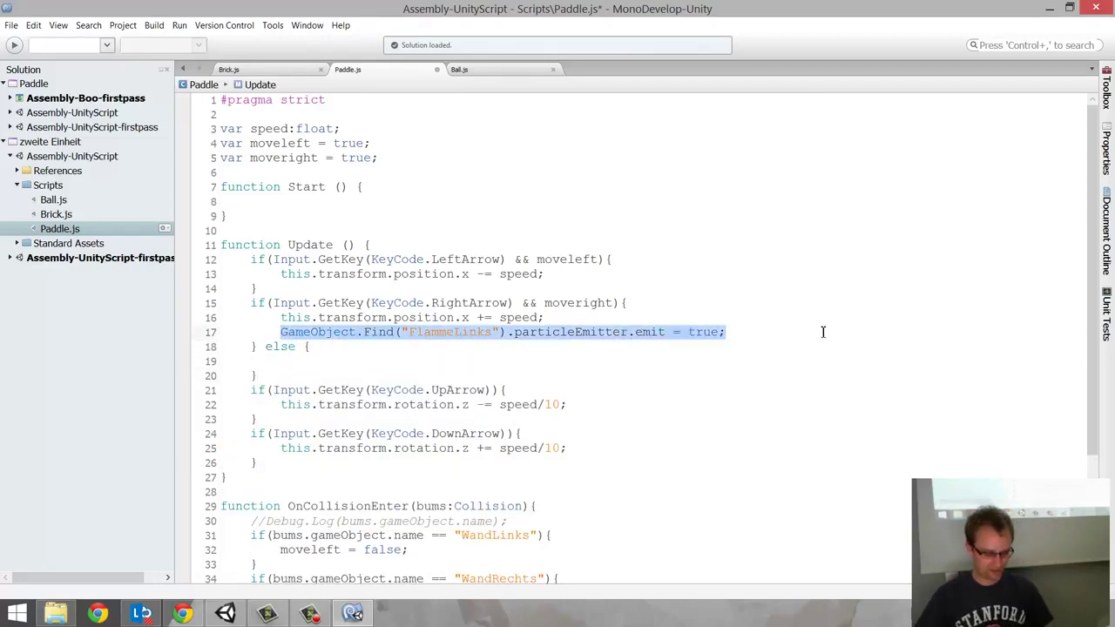
pyautogui.click(272, 358)
pyautogui.hotkey('ctrl', 'v')
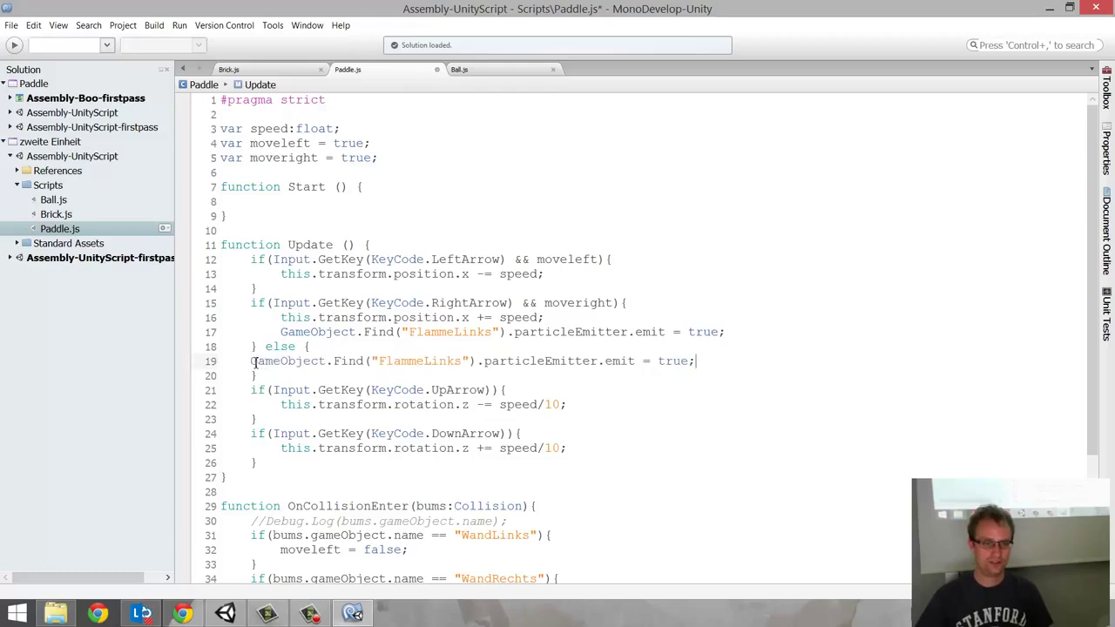
pyautogui.press('Tab')
pyautogui.doubleClick(712, 361)
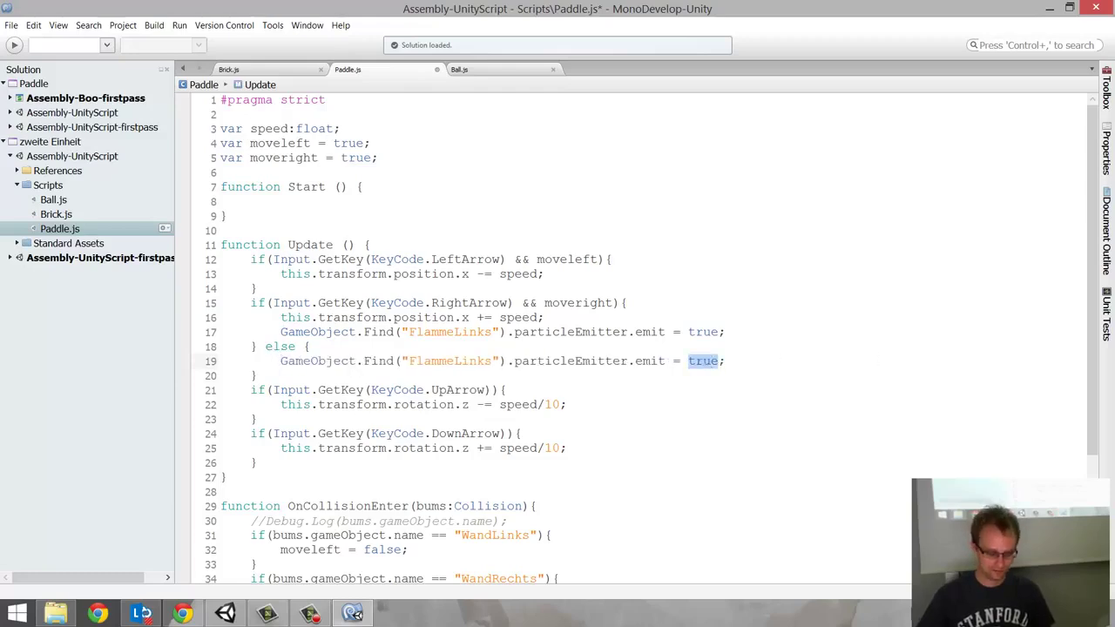
pyautogui.write('fak')
pyautogui.press('BackSpace')
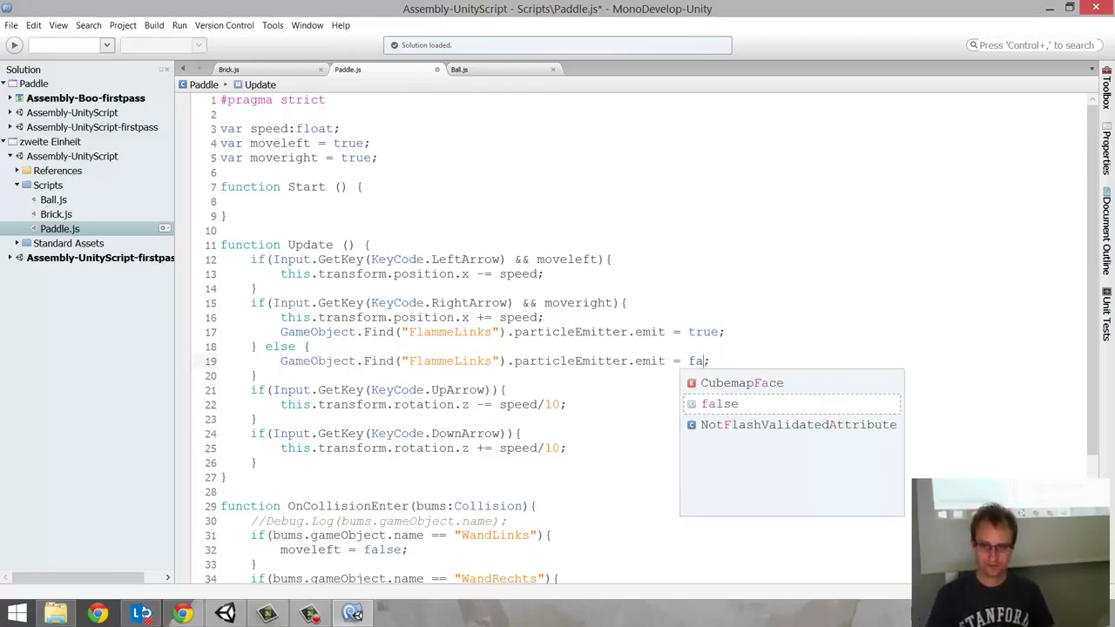
pyautogui.write('lse')
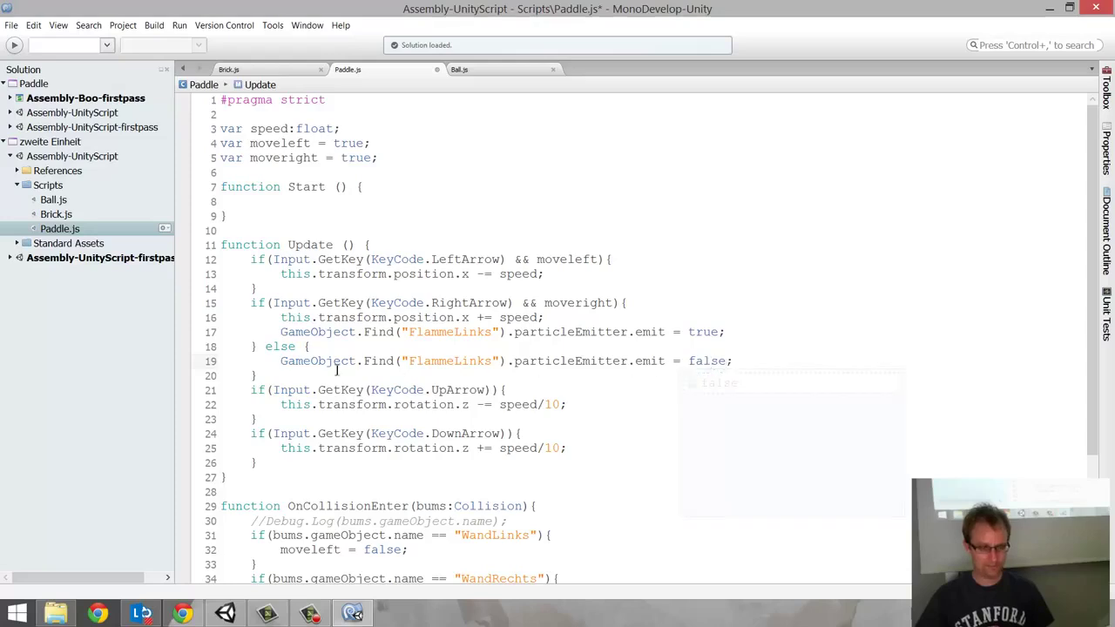
# - Rearrange the else block's closing brace and blank lines, then check the script in Unity
pyautogui.click(258, 376)
pyautogui.press('BackSpace')
pyautogui.press('BackSpace')
pyautogui.press('BackSpace')
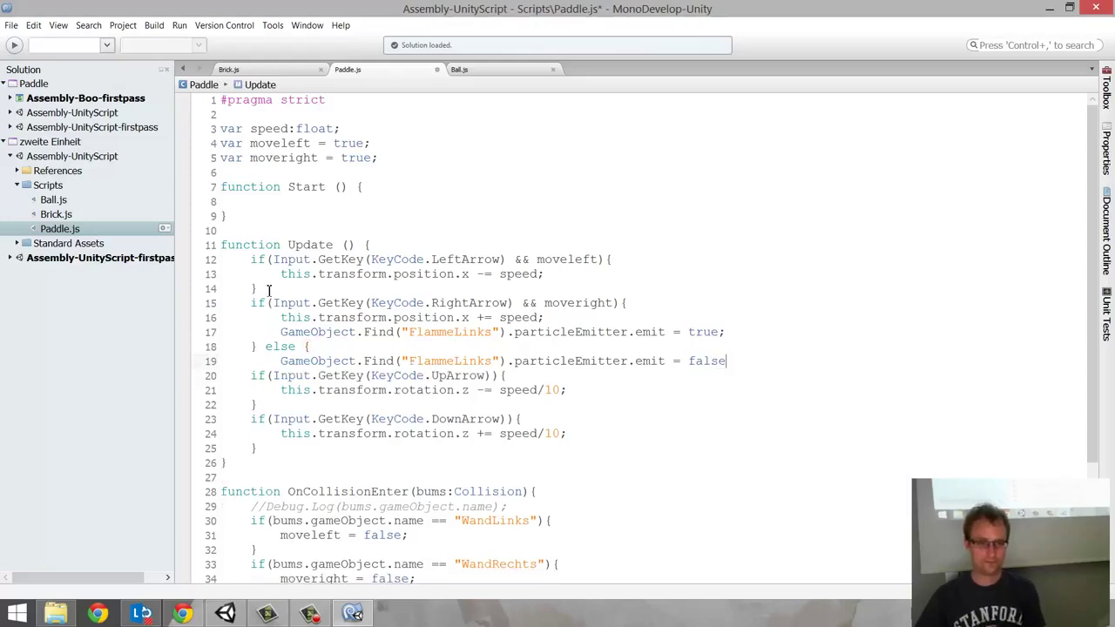
pyautogui.press('Return')
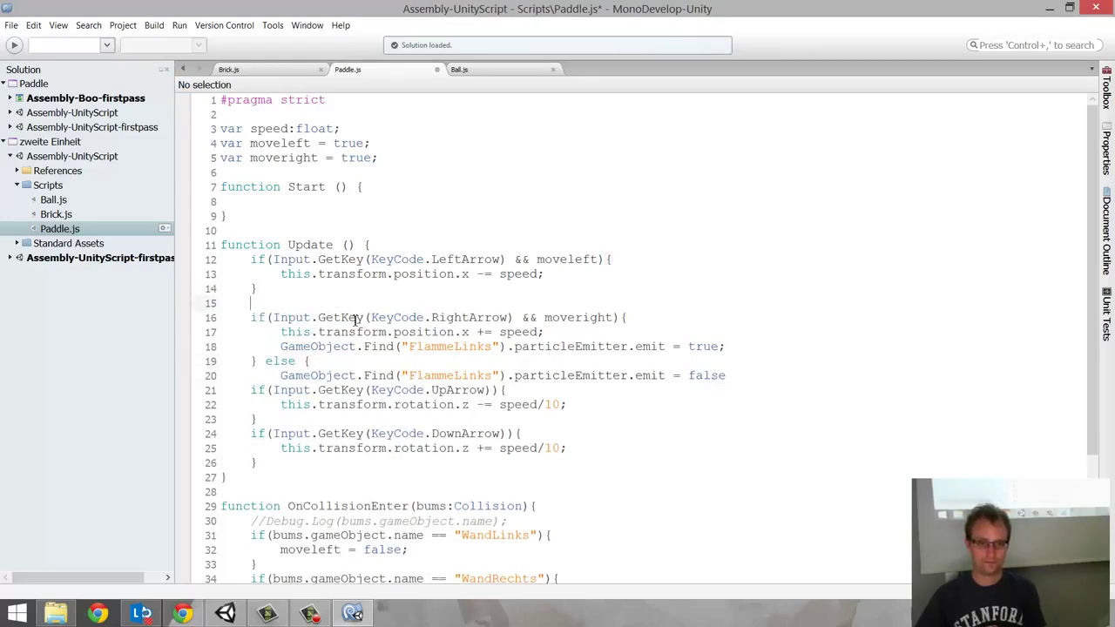
pyautogui.click(741, 375)
pyautogui.press('Return')
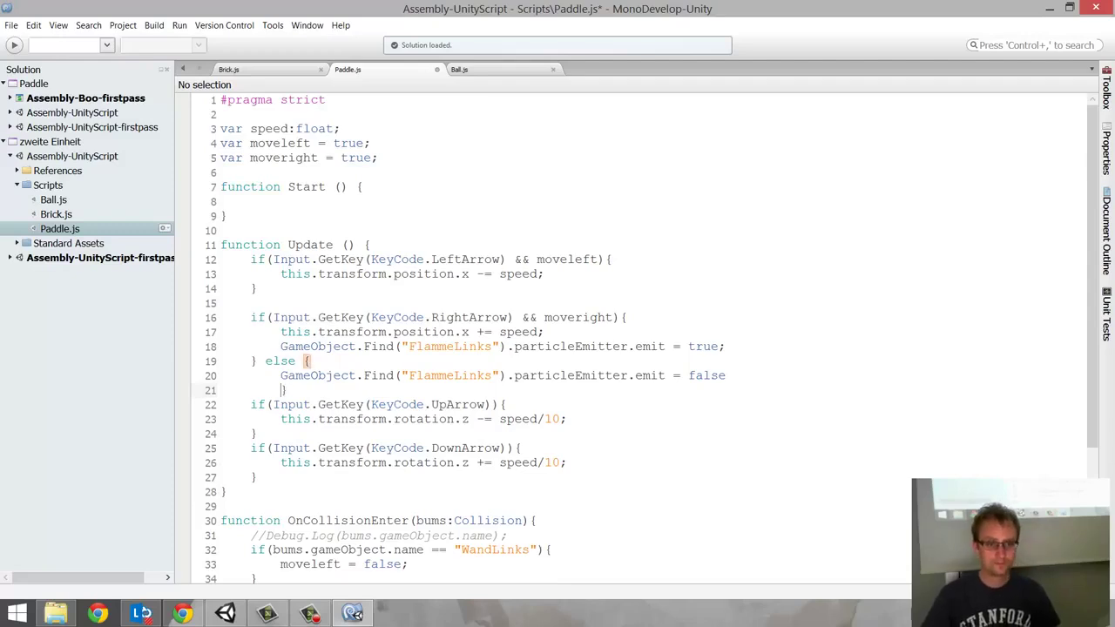
pyautogui.write('}')
pyautogui.press('Return')
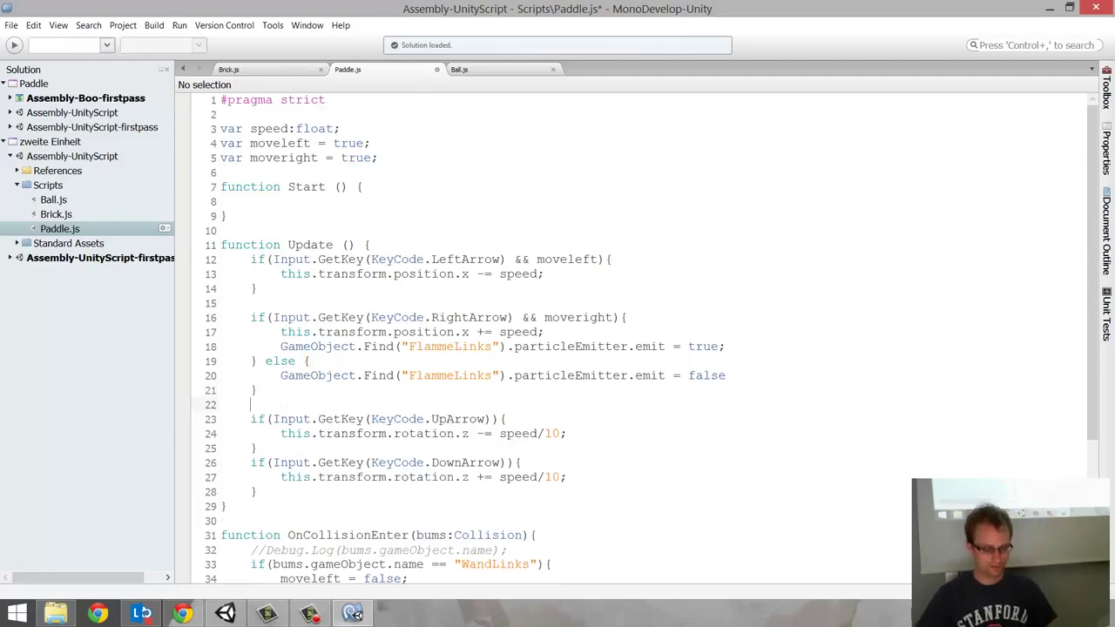
pyautogui.click(228, 614)
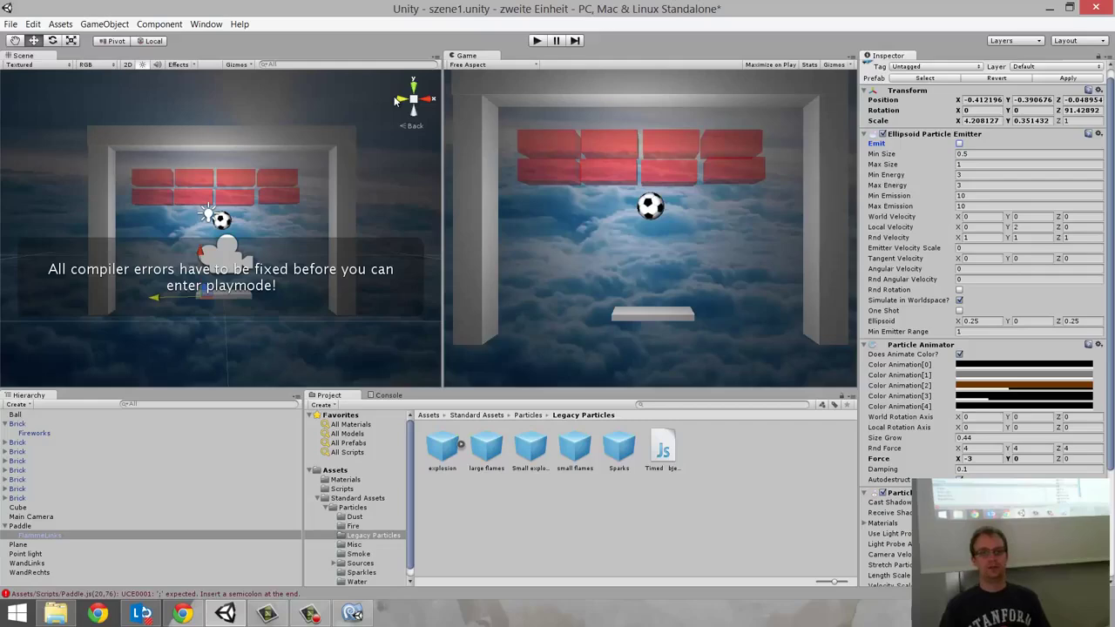
# - Add the missing semicolon after false, save Paddle.js, and start play mode in Unity
pyautogui.click(349, 615)
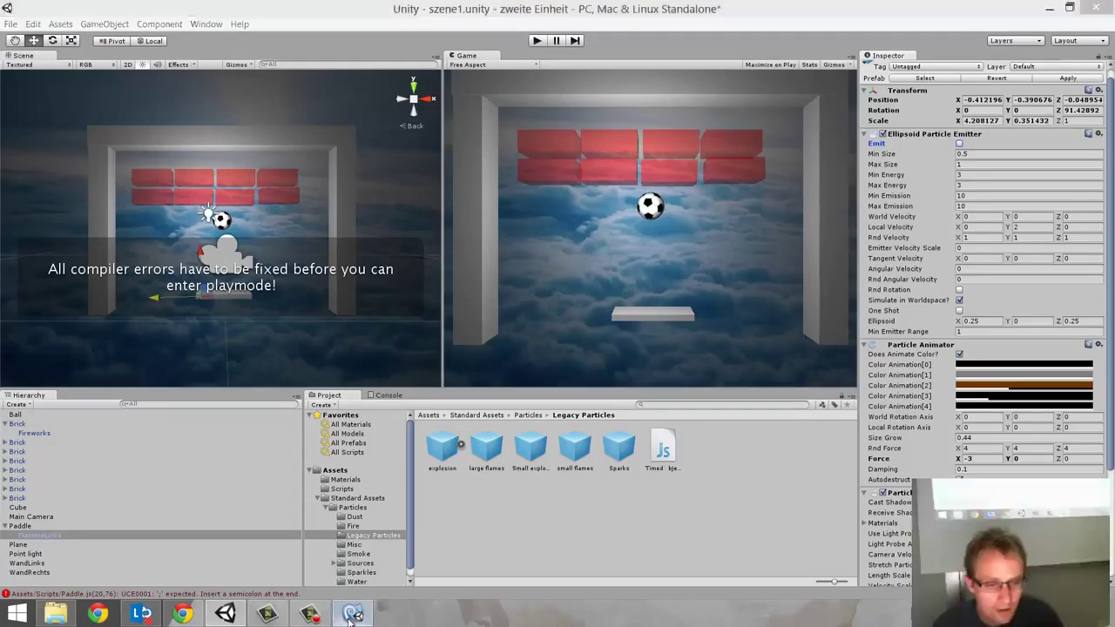
pyautogui.click(784, 380)
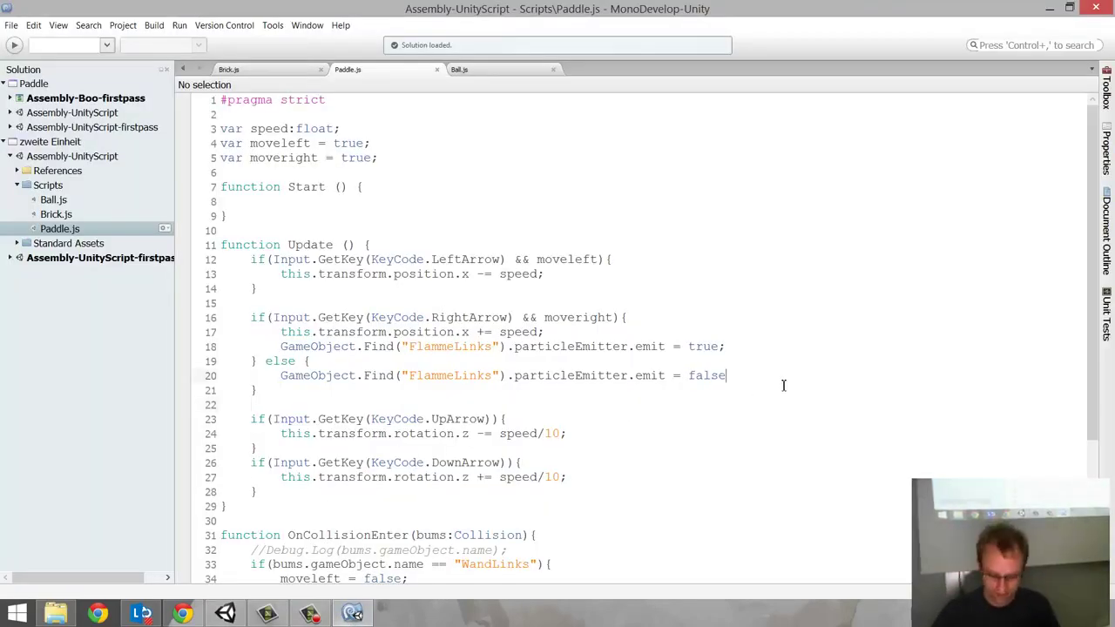
pyautogui.write(';')
pyautogui.hotkey('ctrl', 's')
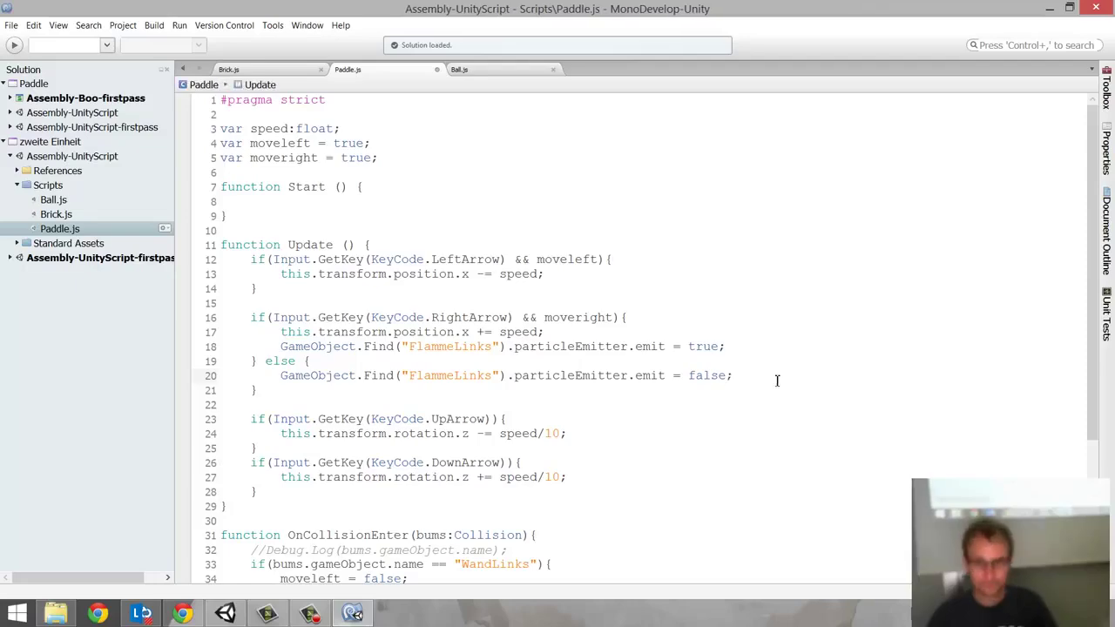
pyautogui.click(210, 619)
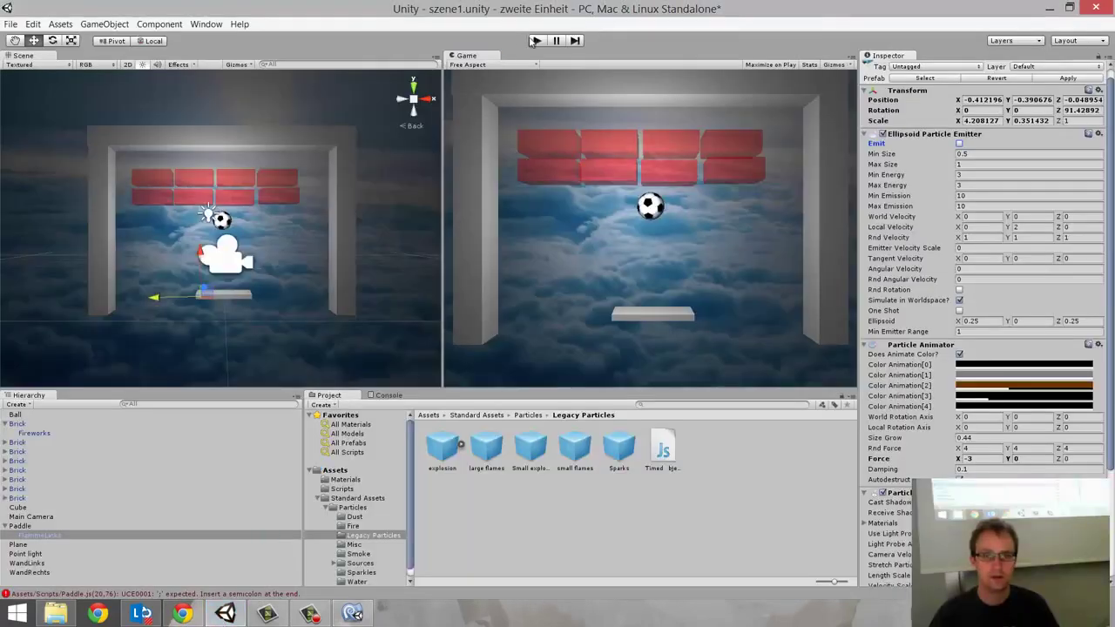
pyautogui.click(535, 41)
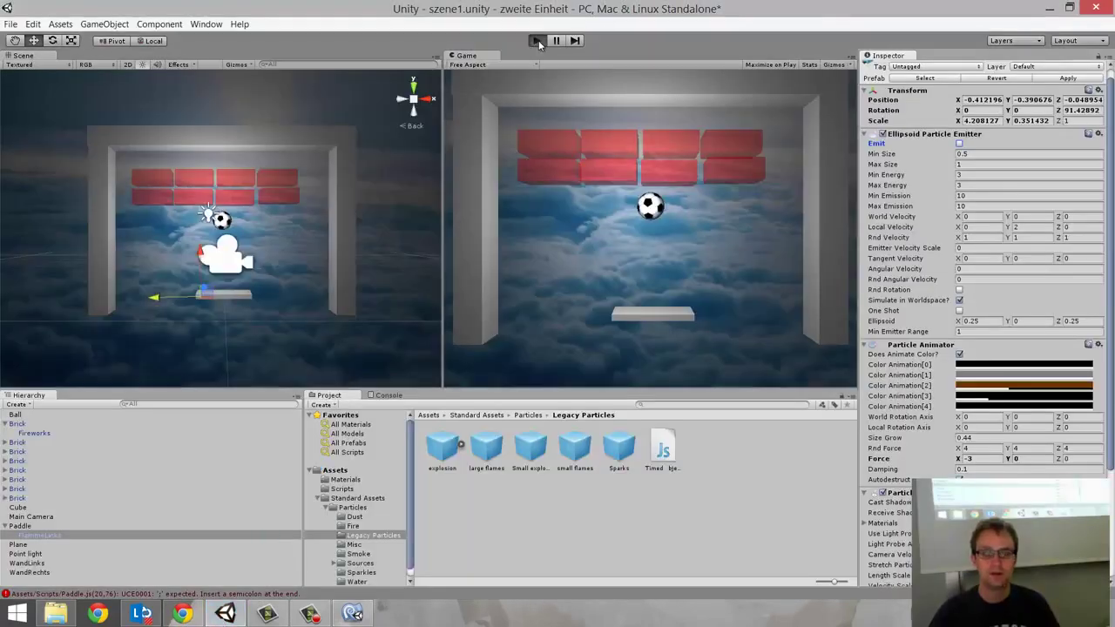
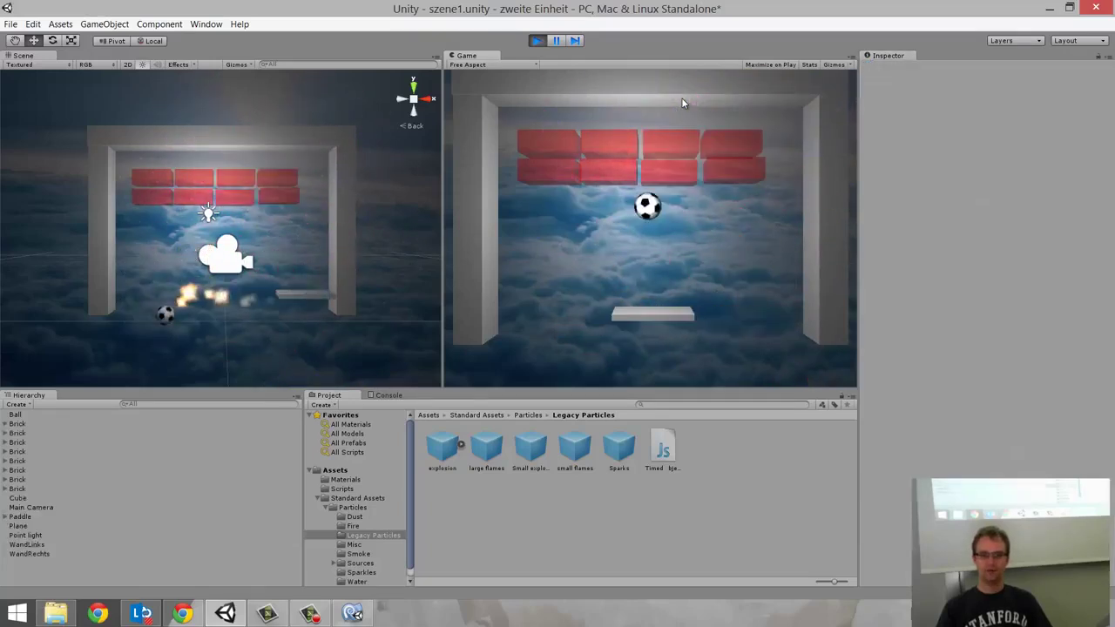
# - Stop the game and give FlammeLinks Min Emission 26.62 and Max Emission 102.99
pyautogui.click(538, 41)
pyautogui.click(40, 535)
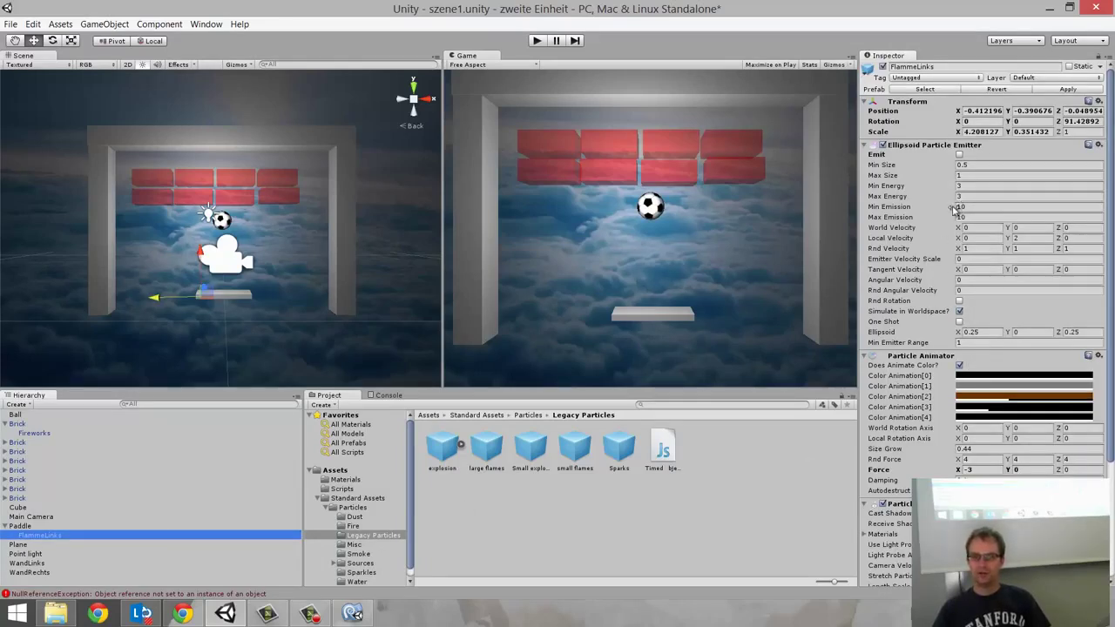
pyautogui.moveTo(961, 206); pyautogui.dragTo(993, 209)
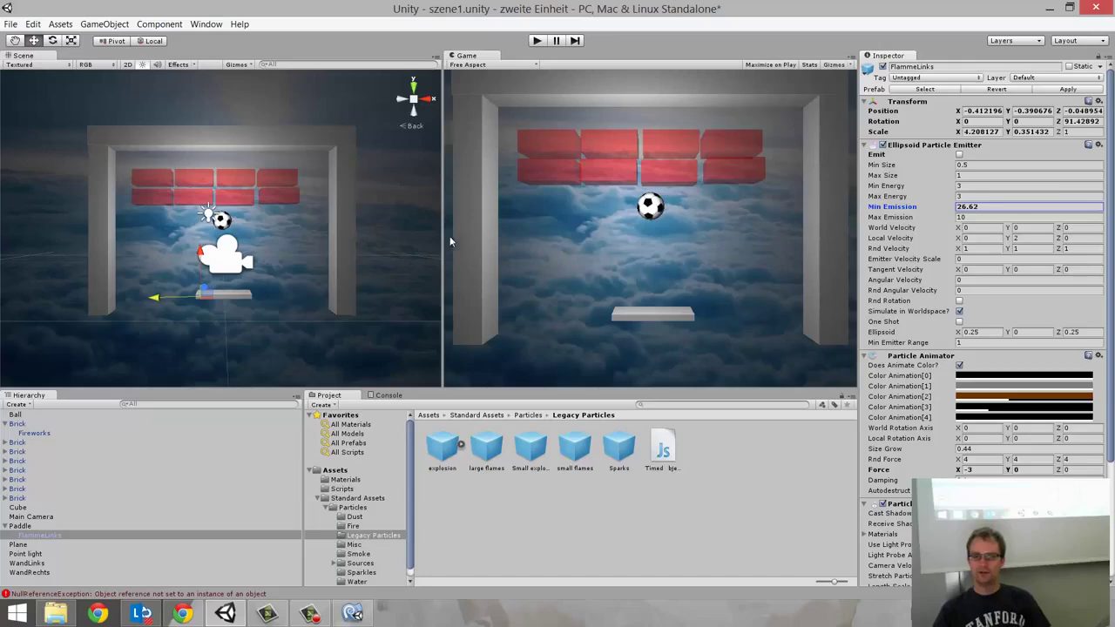
pyautogui.moveTo(927, 218); pyautogui.dragTo(993, 220)
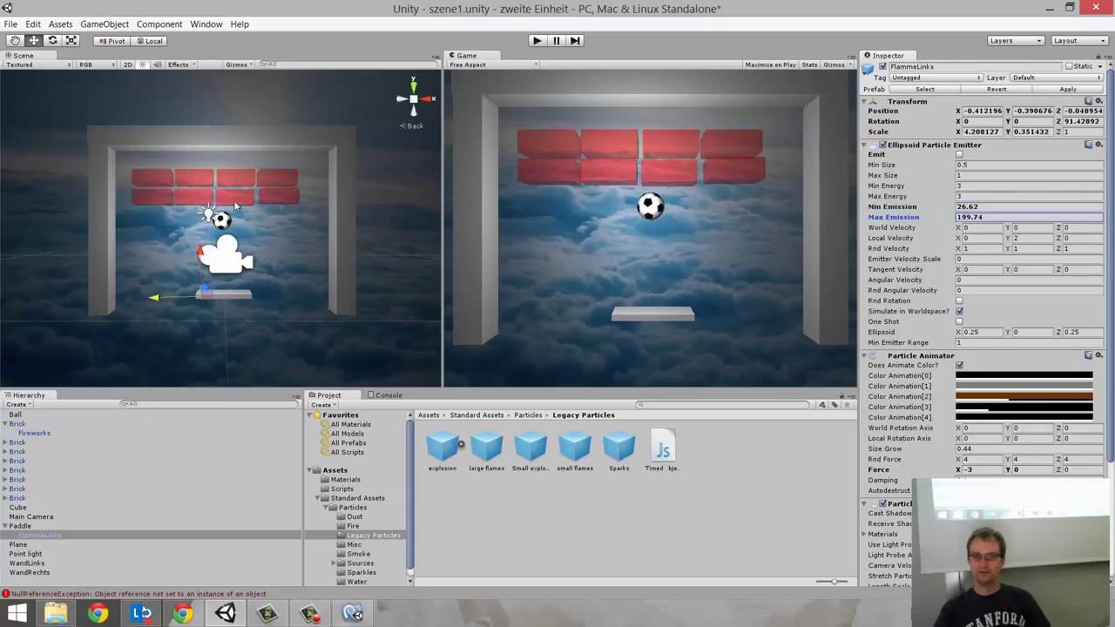
pyautogui.moveTo(54, 207); pyautogui.dragTo(493, 4)
# - Play-test the paddle's flames with the Right and Left arrow keys, then bring up Paddle.js
pyautogui.click(533, 42)
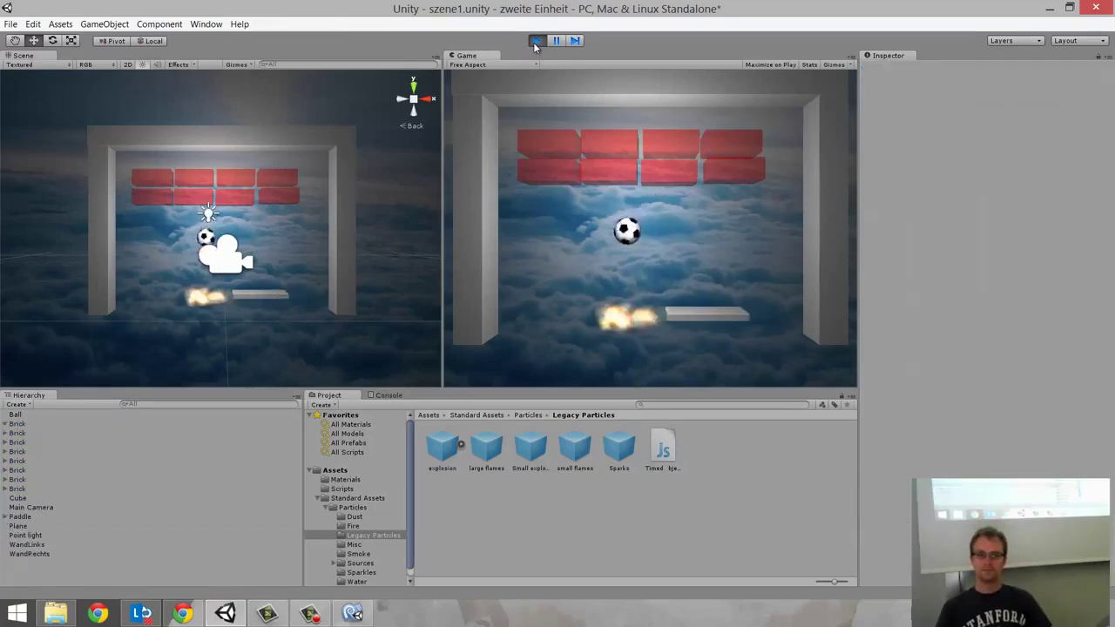
pyautogui.press('Right')
pyautogui.press('Left')
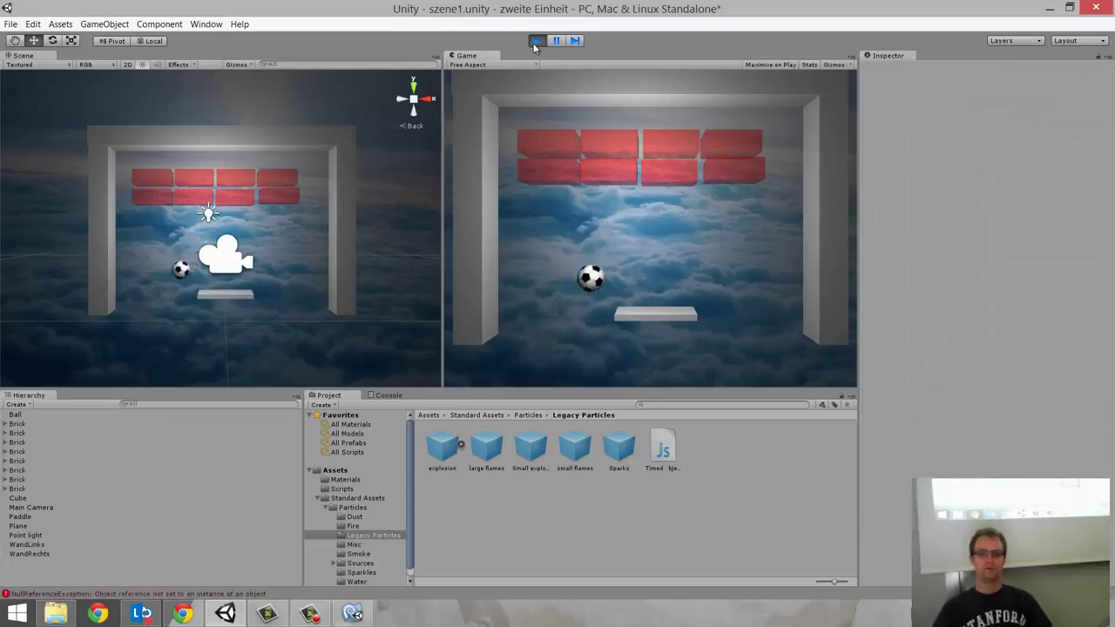
pyautogui.click(536, 41)
pyautogui.click(309, 613)
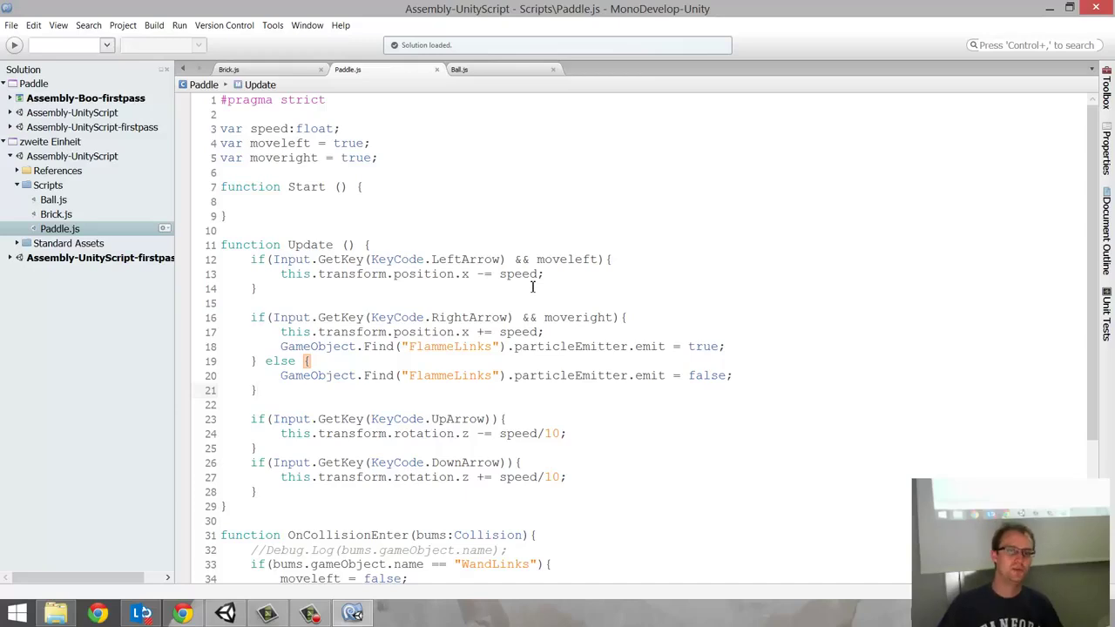
pyautogui.moveTo(221, 245); pyautogui.dragTo(258, 390)
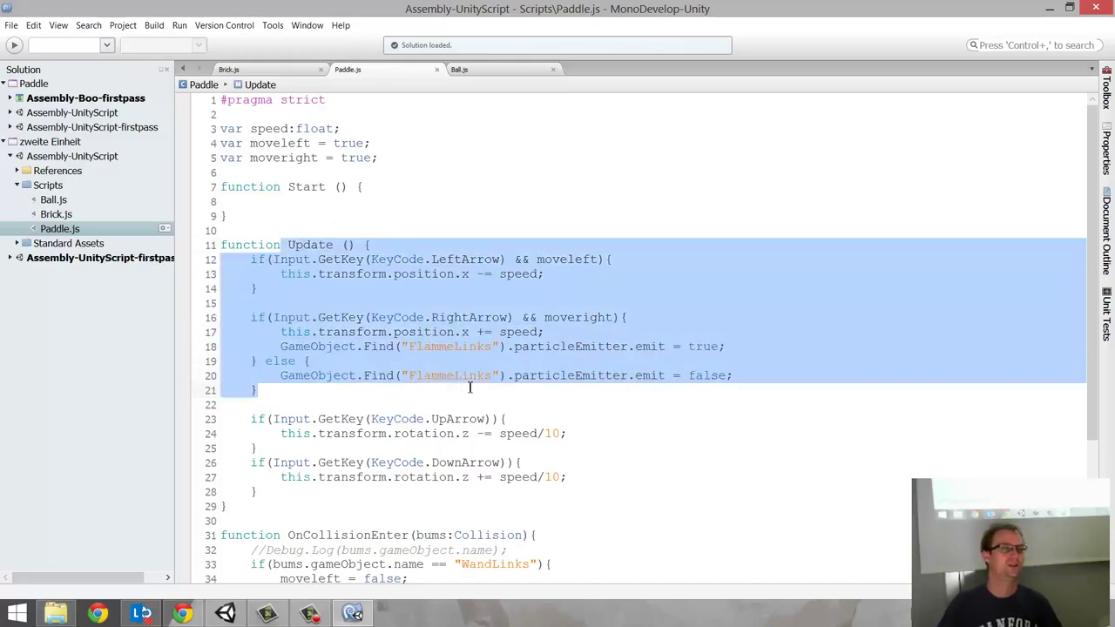
pyautogui.click(470, 387)
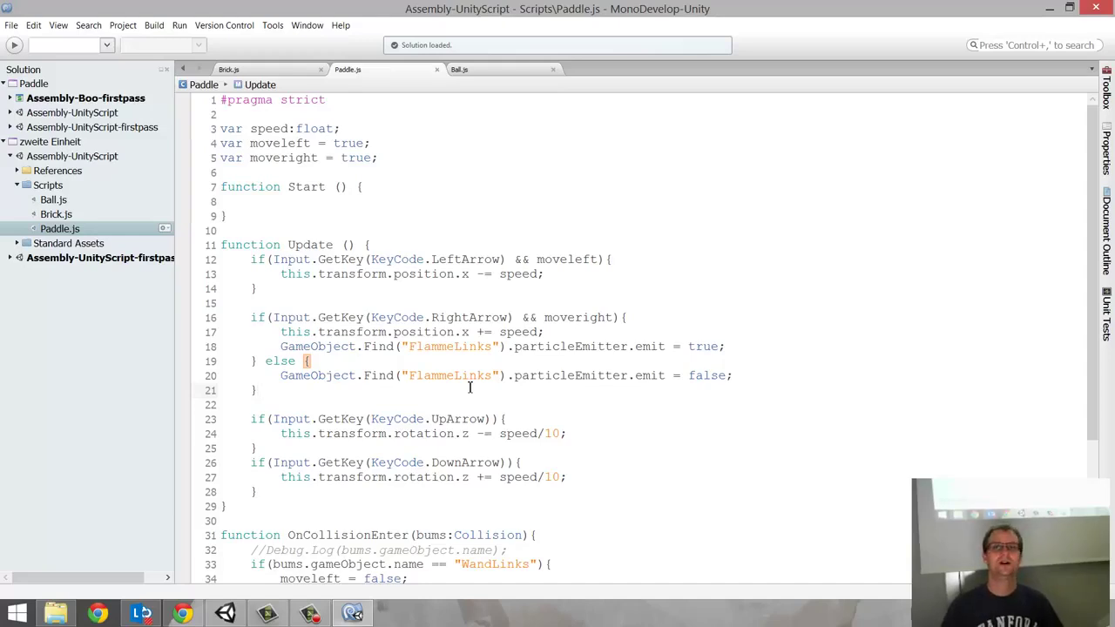
# - Multiply the paddle movement on line 13 by Time.deltaTime
pyautogui.click(542, 273)
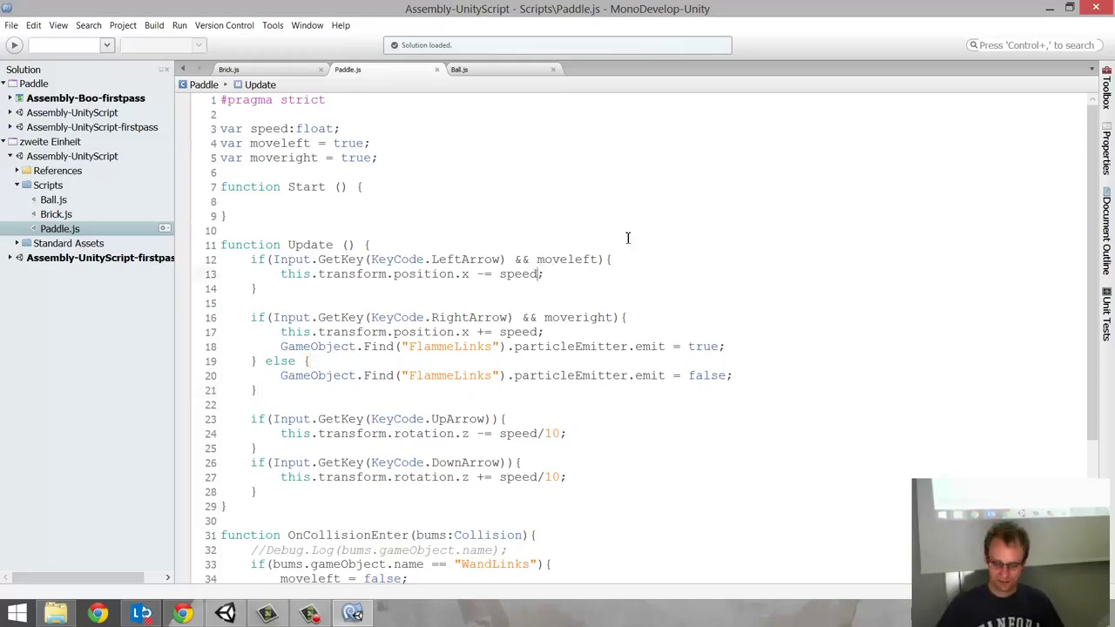
pyautogui.write('*Time')
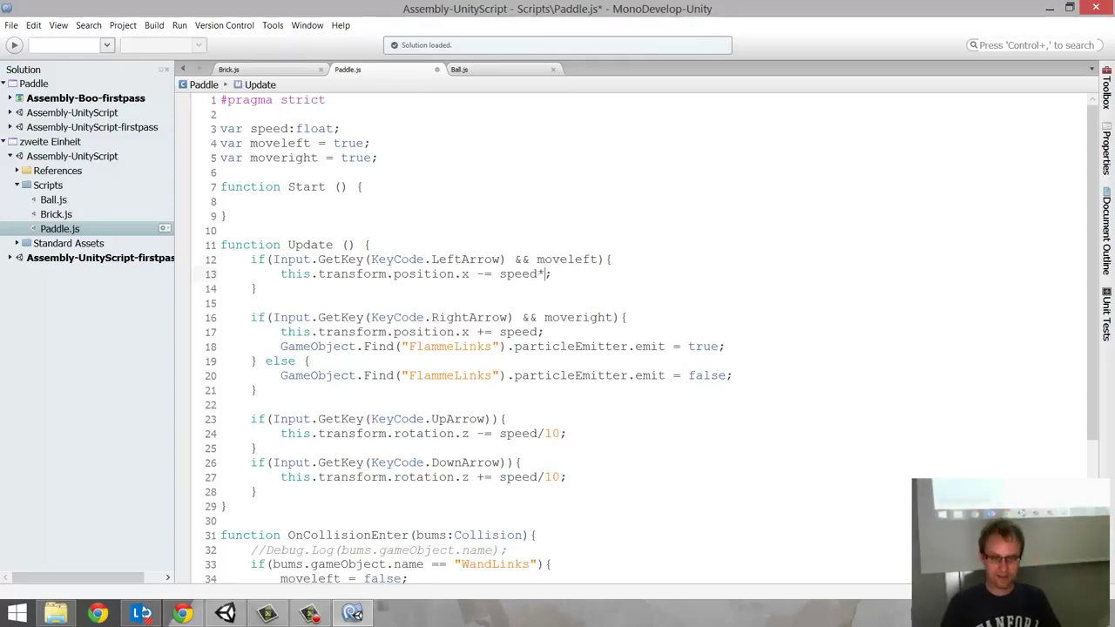
pyautogui.write('.de')
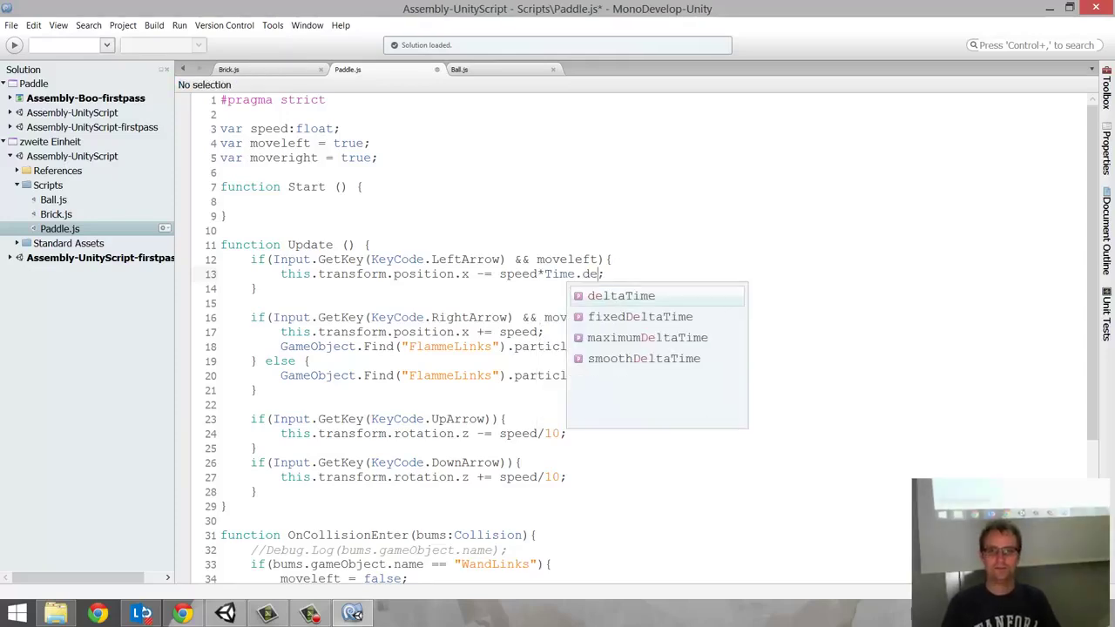
pyautogui.press('Return')
pyautogui.moveTo(546, 273); pyautogui.dragTo(657, 274)
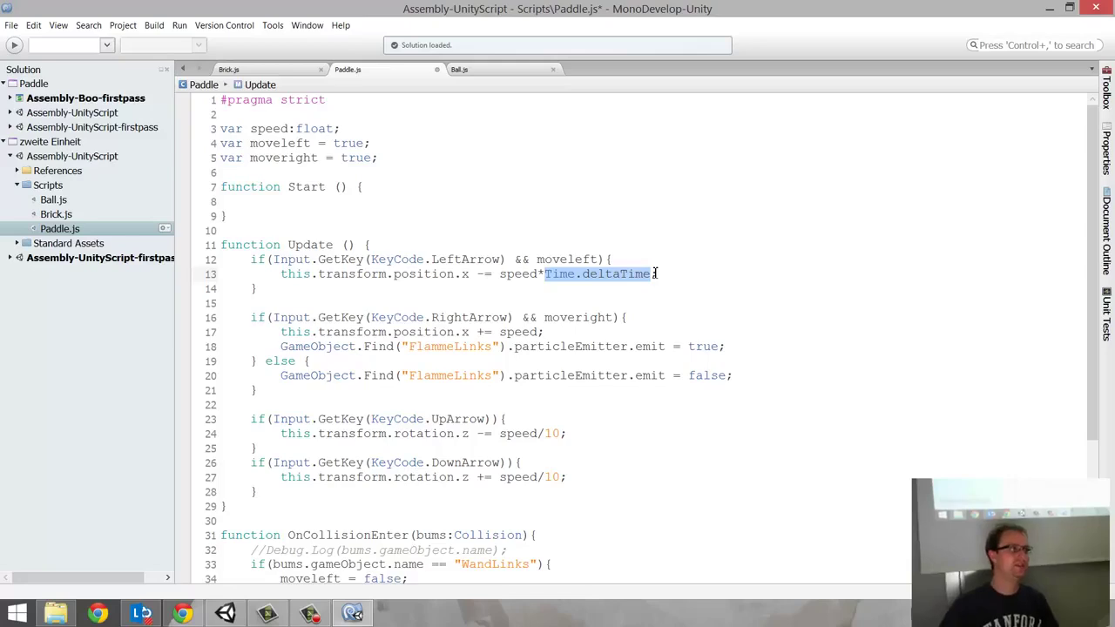
pyautogui.doubleClick(514, 274)
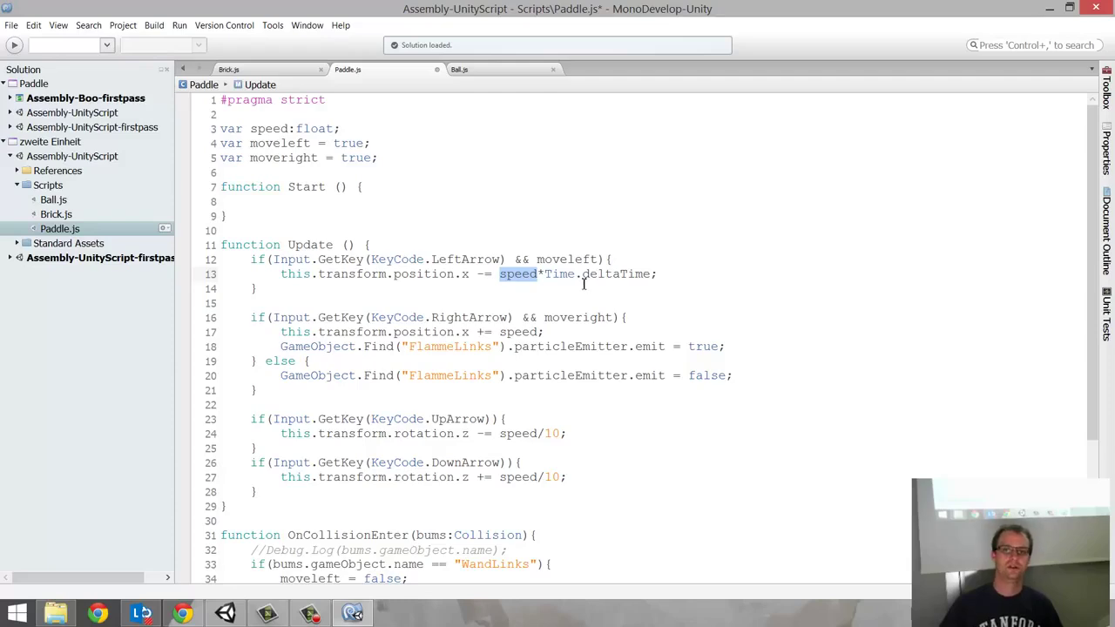
pyautogui.moveTo(545, 273); pyautogui.dragTo(558, 266)
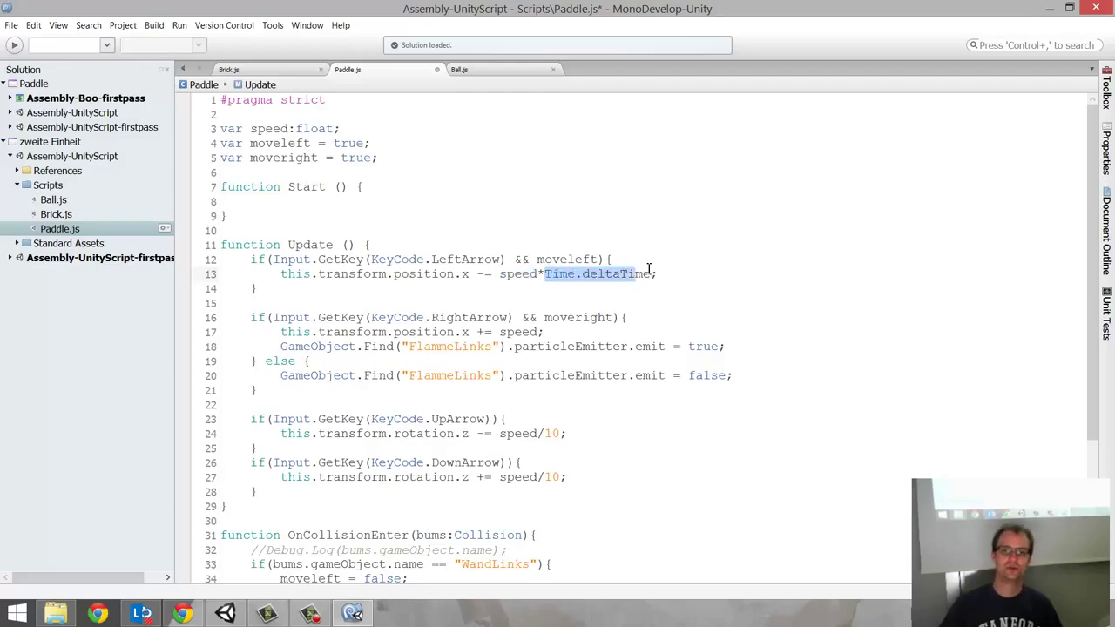
pyautogui.doubleClick(534, 273)
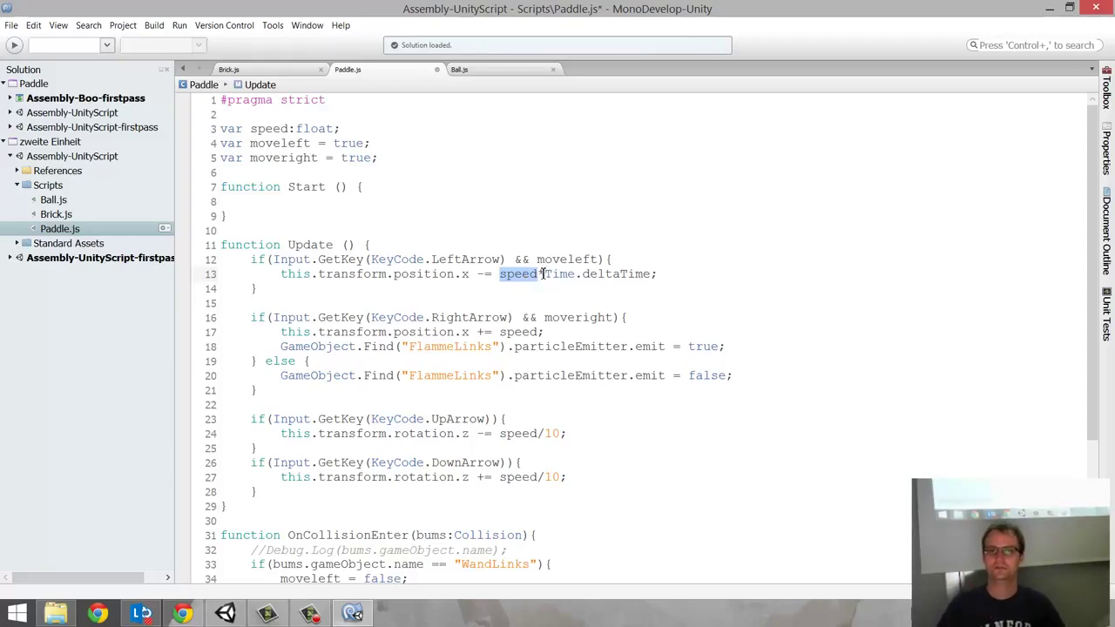
# - Copy *Time.deltaTime and add it to the speed terms on lines 17, 24 and 27
pyautogui.moveTo(652, 274); pyautogui.dragTo(544, 275)
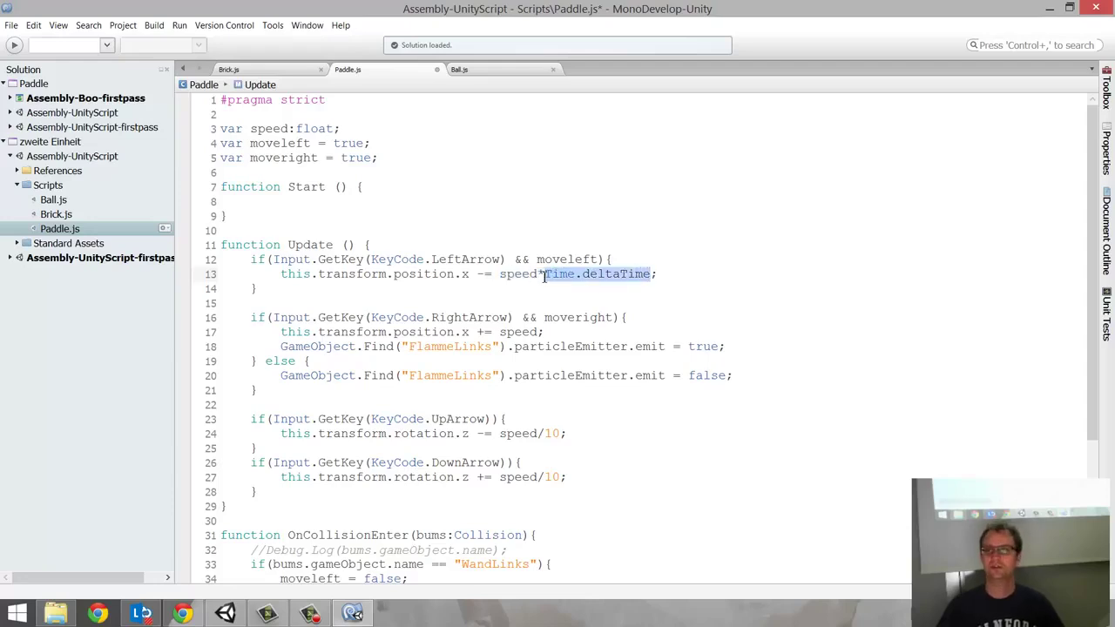
pyautogui.moveTo(542, 276); pyautogui.dragTo(535, 281)
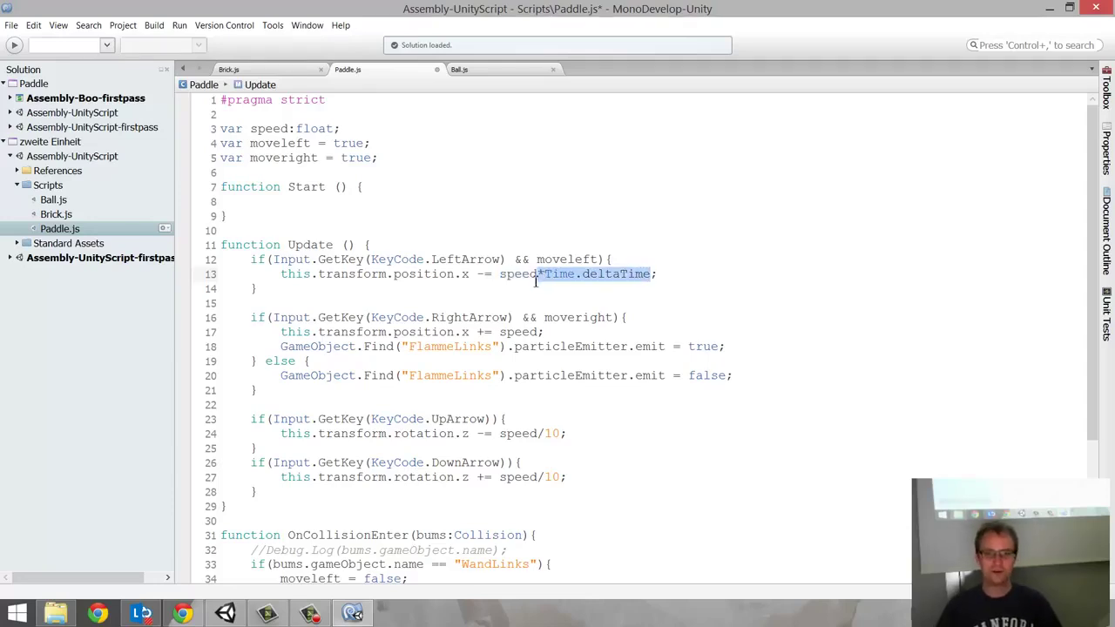
pyautogui.hotkey('ctrl', 'c')
pyautogui.click(540, 332)
pyautogui.hotkey('ctrl', 'v')
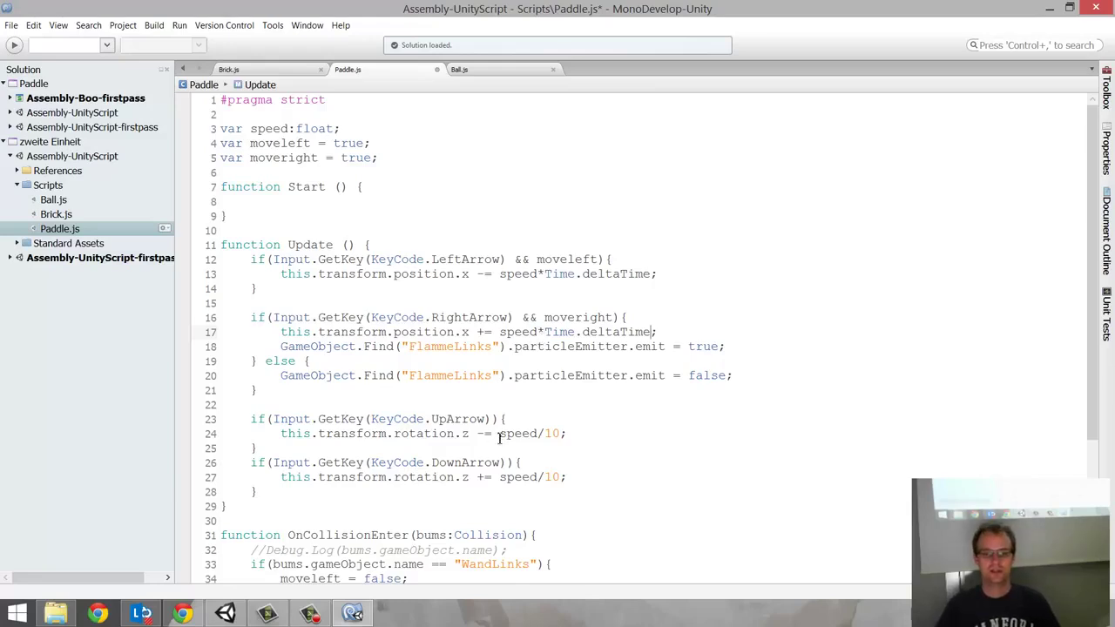
pyautogui.hotkey('ctrl', 'v')
pyautogui.click(565, 476)
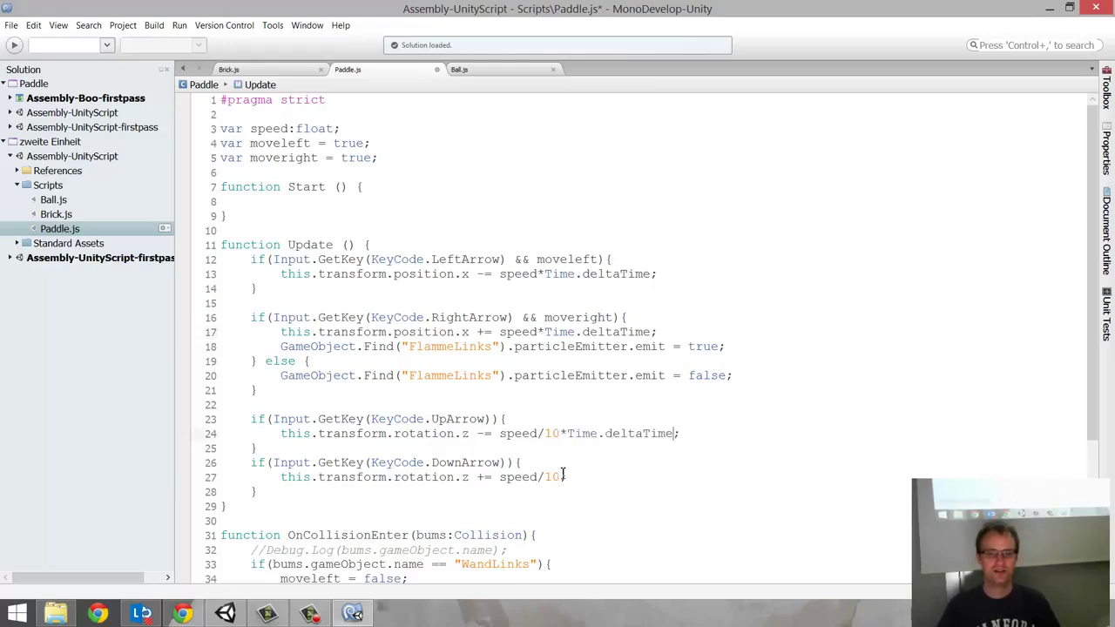
pyautogui.hotkey('ctrl', 'v')
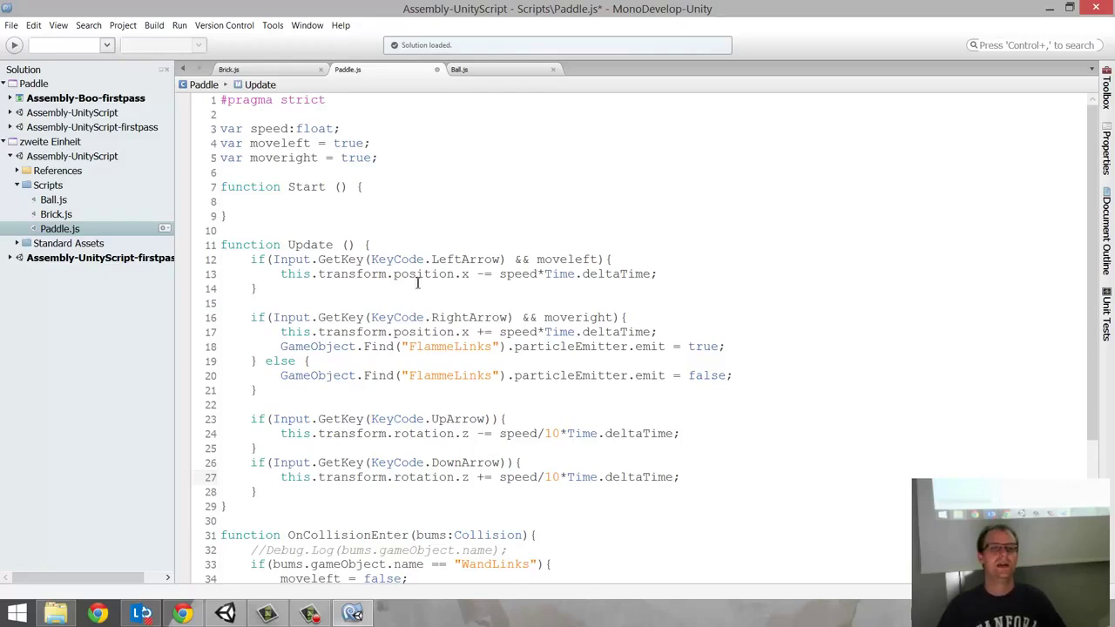
# - Add 'var meineKamera :Camera;' on a new line below the moveright variable
pyautogui.click(397, 157)
pyautogui.press('Return')
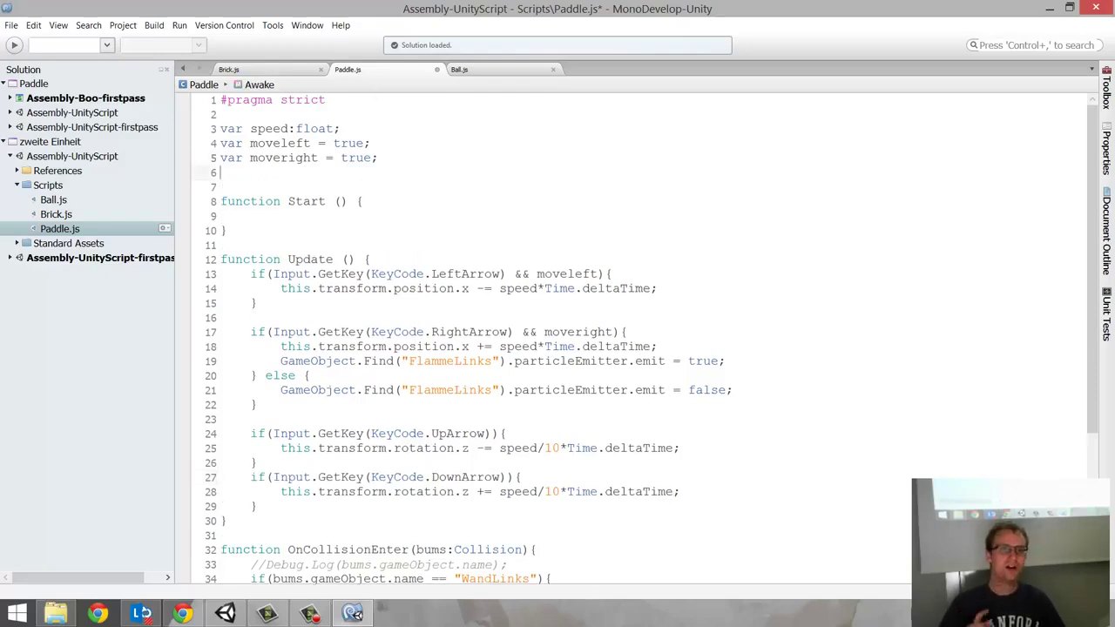
pyautogui.write('var ')
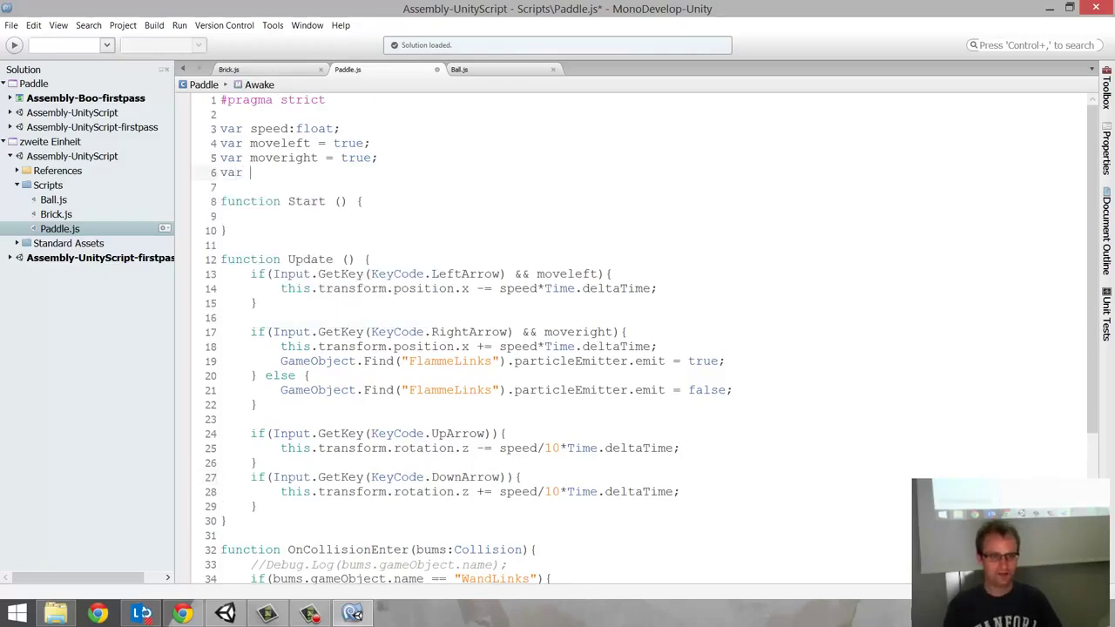
pyautogui.write('meineKamer')
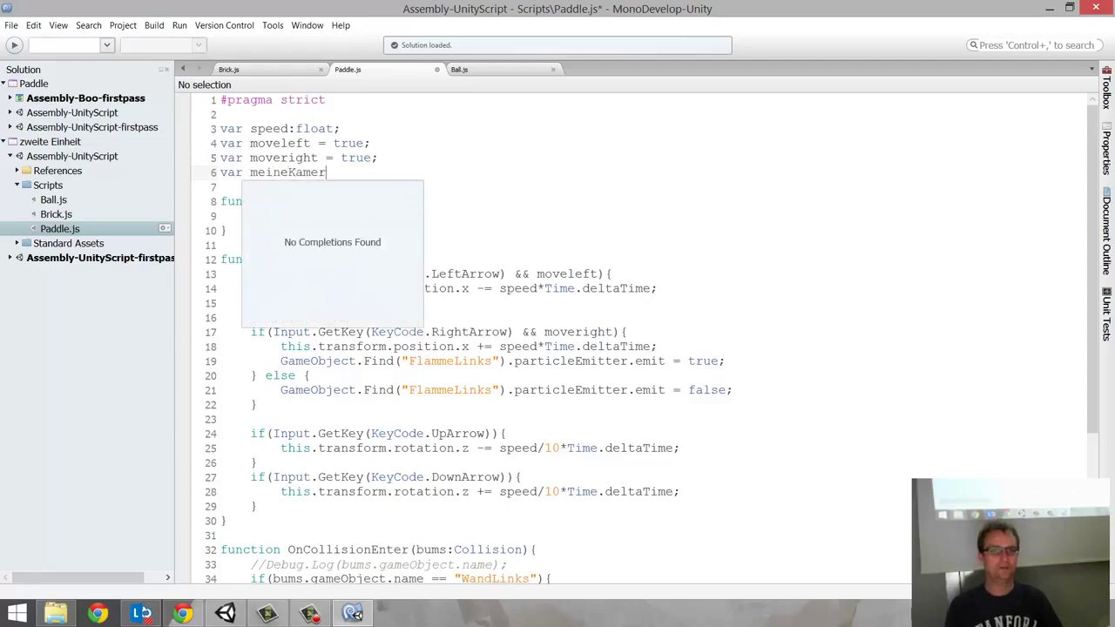
pyautogui.write('a :Cam')
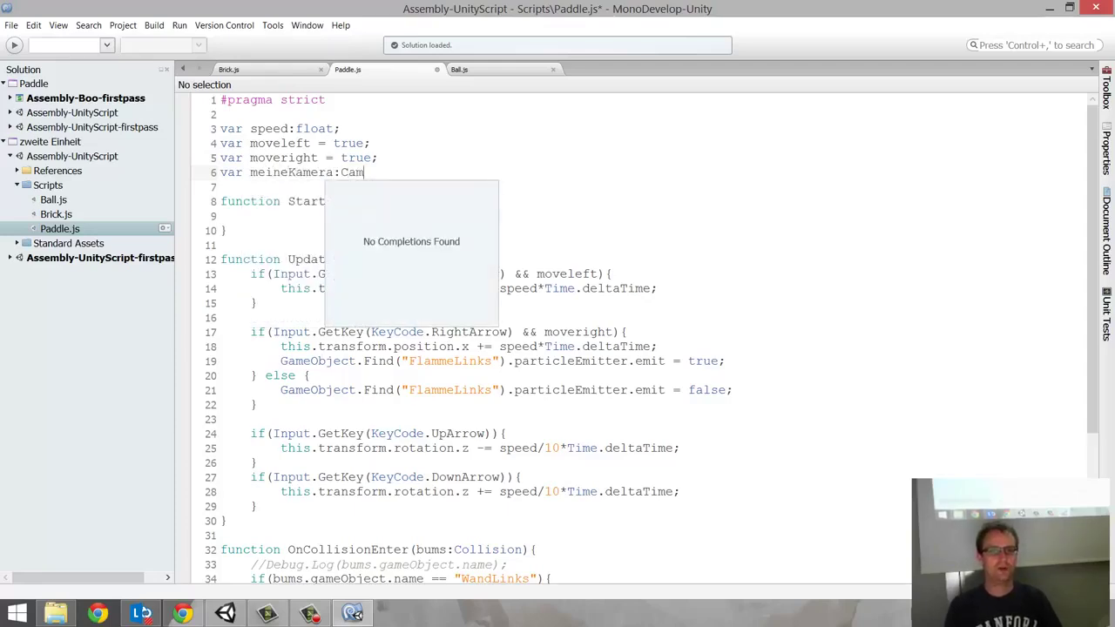
pyautogui.write('era;')
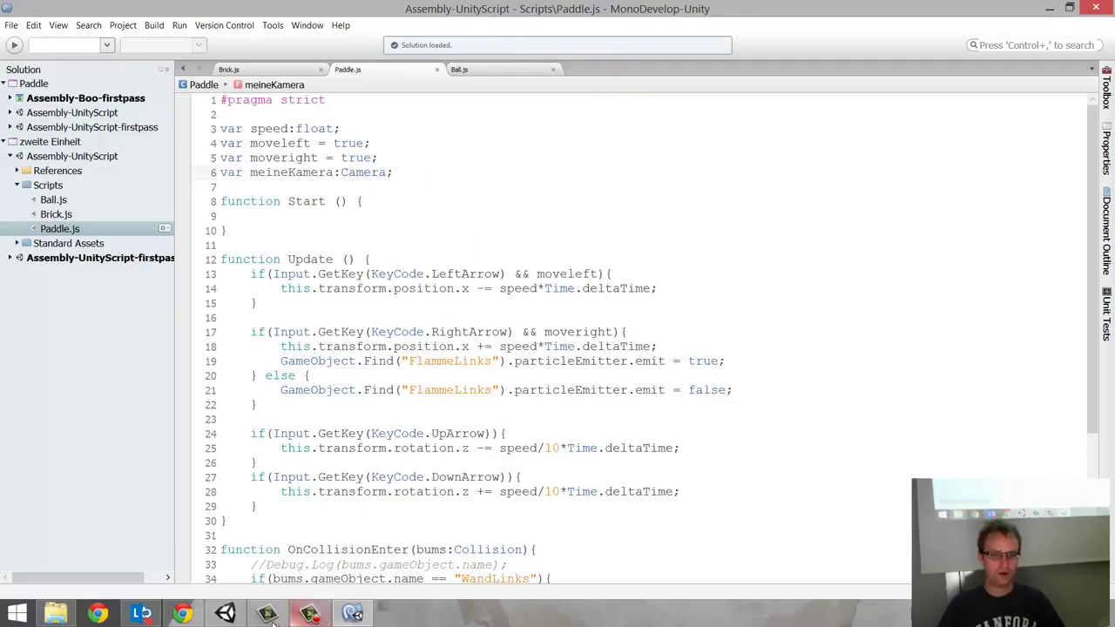
# - Select the Paddle object in Unity to show its script in the Inspector
pyautogui.click(227, 614)
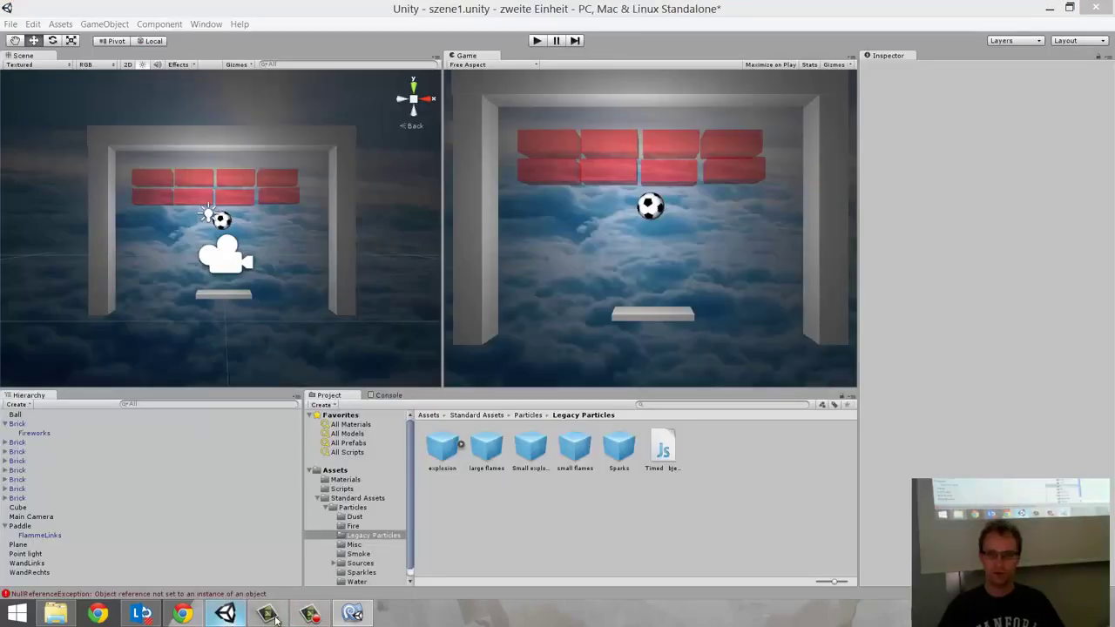
pyautogui.click(20, 527)
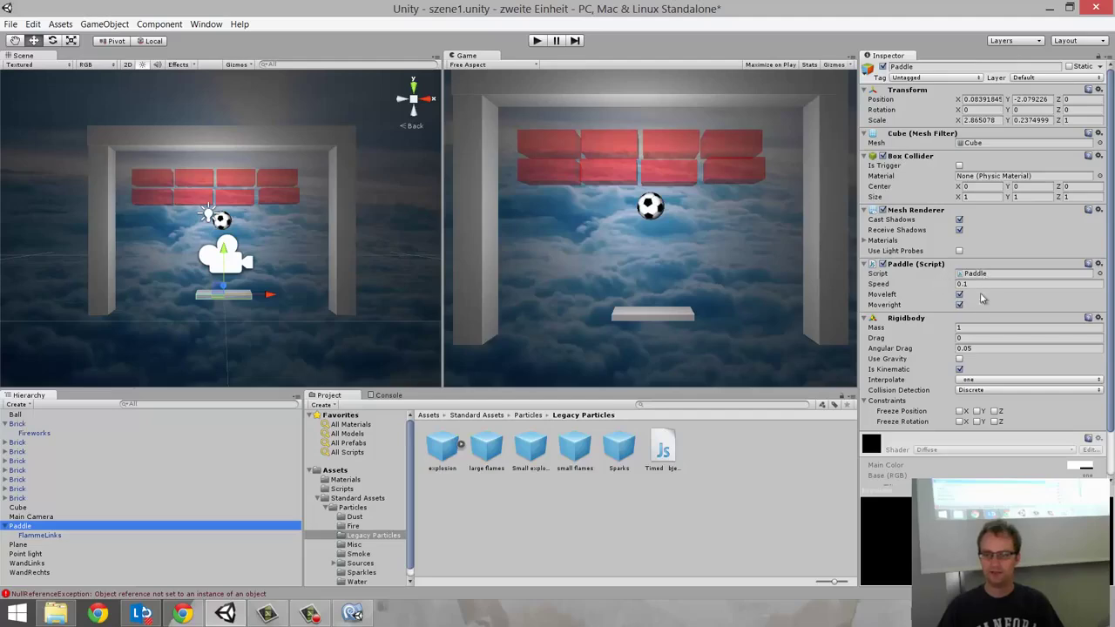
pyautogui.click(353, 614)
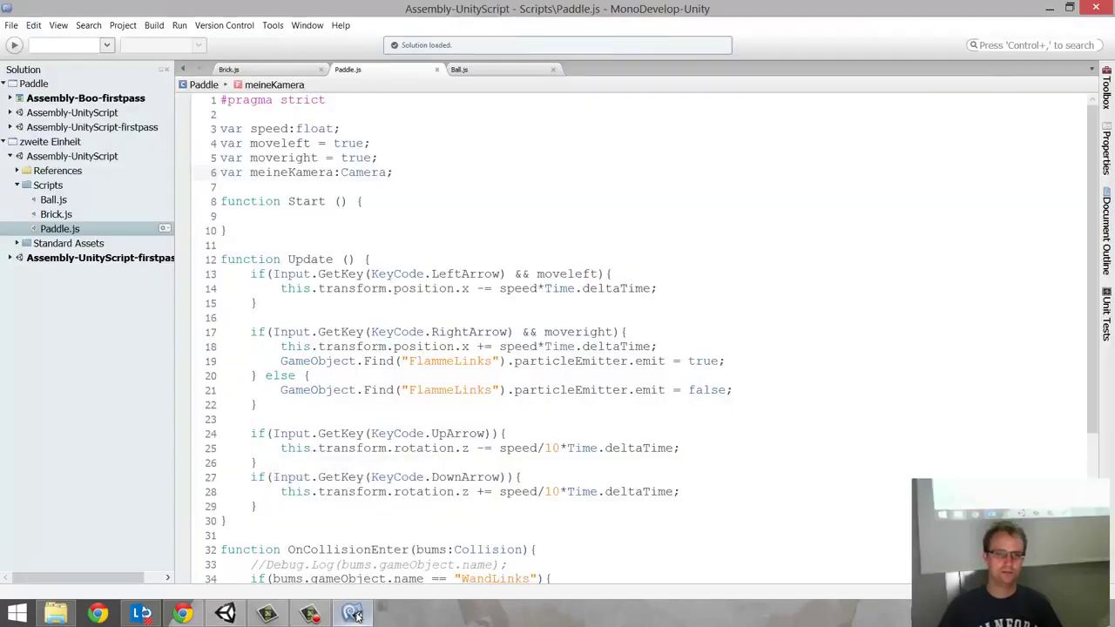
pyautogui.click(353, 614)
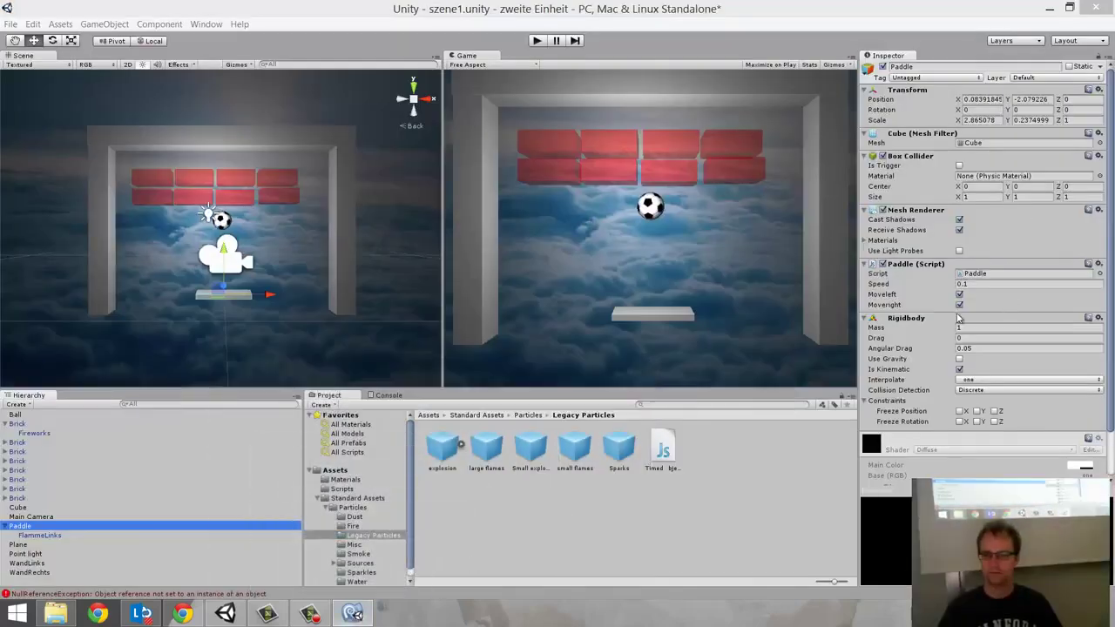
# - Change Paddle Speed from 0.1 to 5 and assign Main Camera to Meine Kamera
pyautogui.click(887, 283)
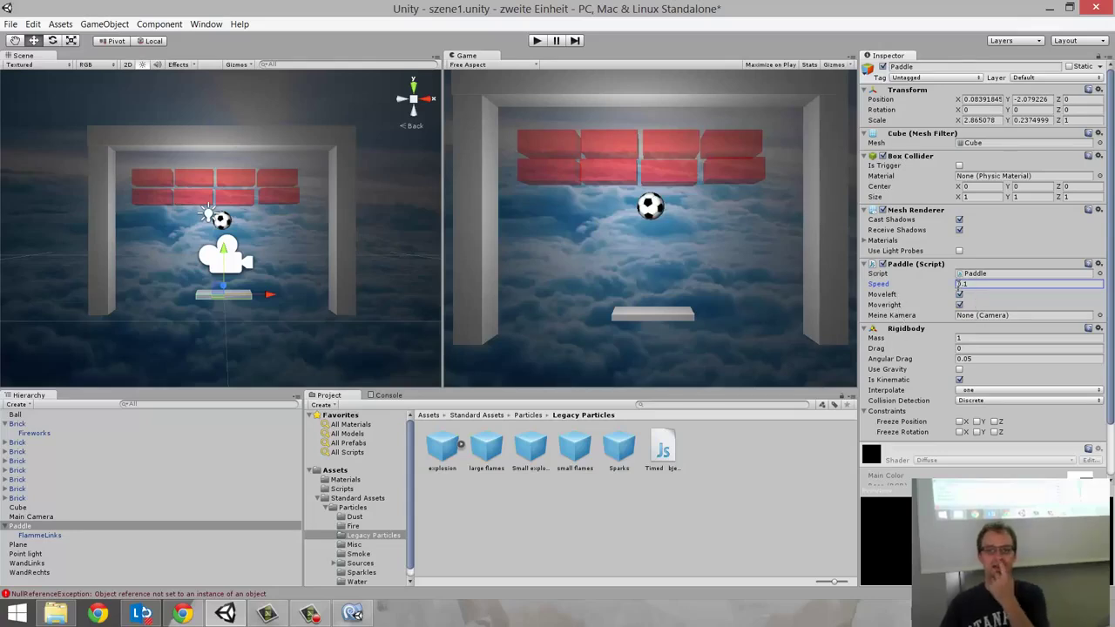
pyautogui.click(923, 289)
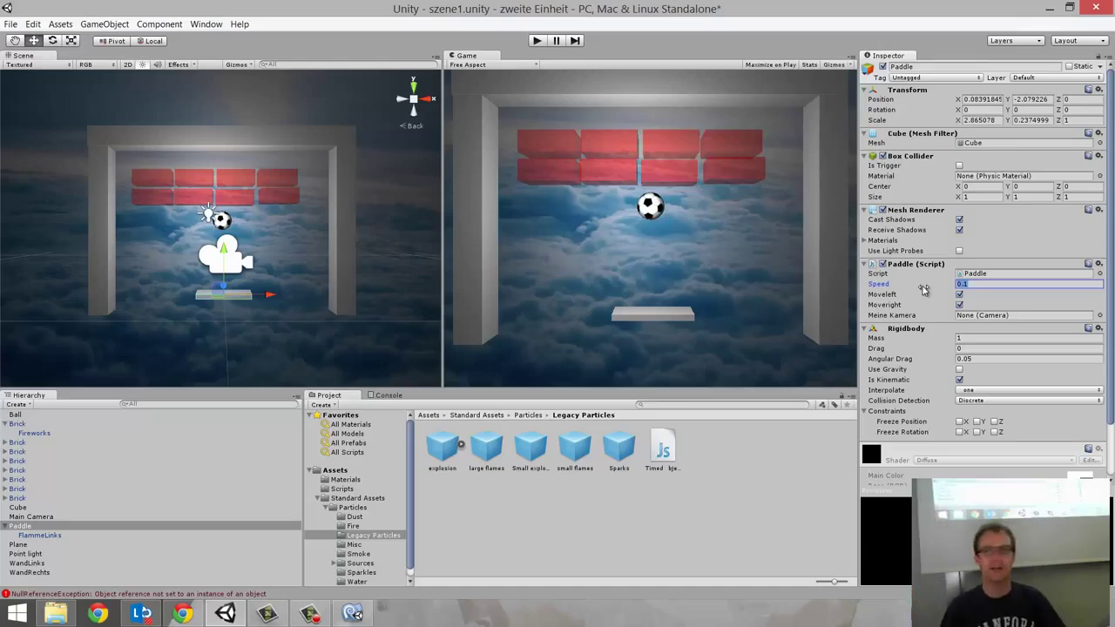
pyautogui.write('5')
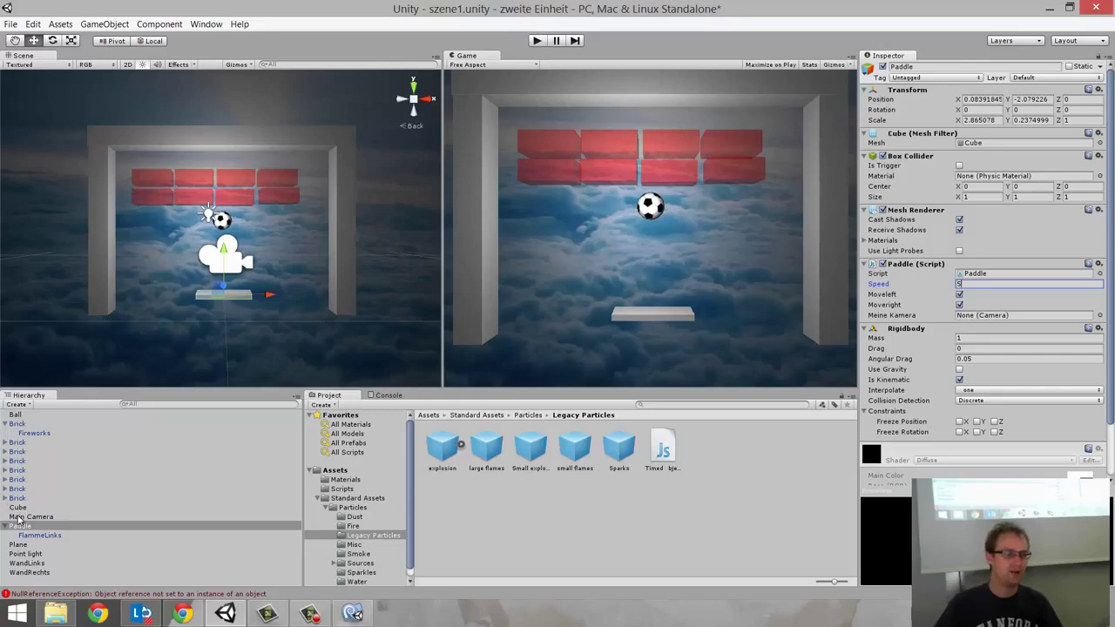
pyautogui.moveTo(18, 519); pyautogui.dragTo(993, 315)
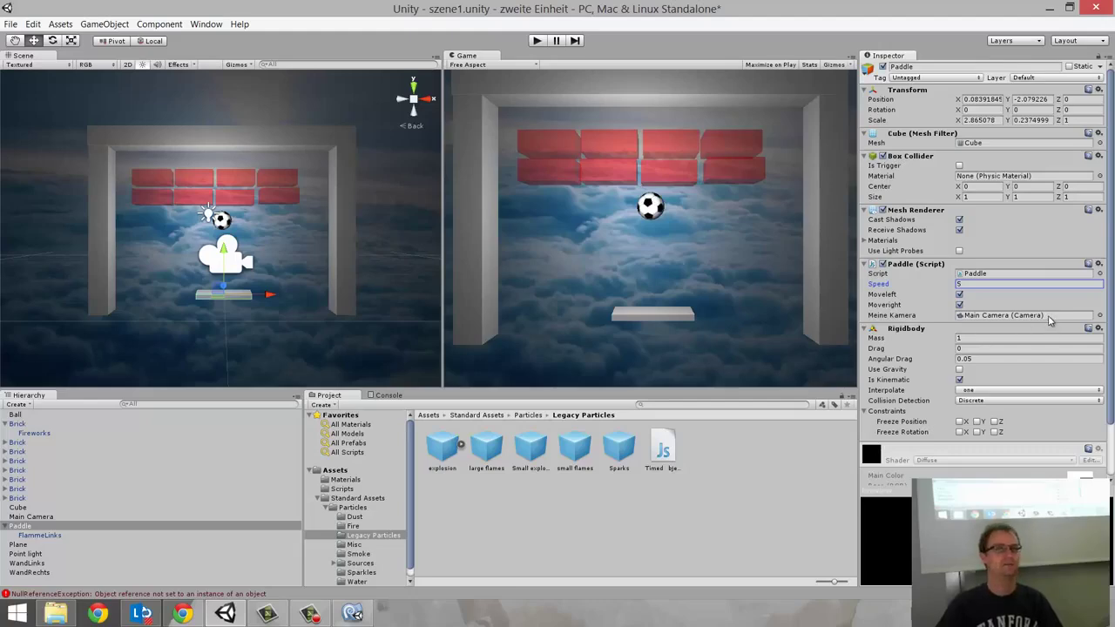
pyautogui.click(354, 615)
# - Highlight the FlammeLinks lookup on line 19 and the meineKamera name on line 6
pyautogui.moveTo(295, 360); pyautogui.dragTo(508, 362)
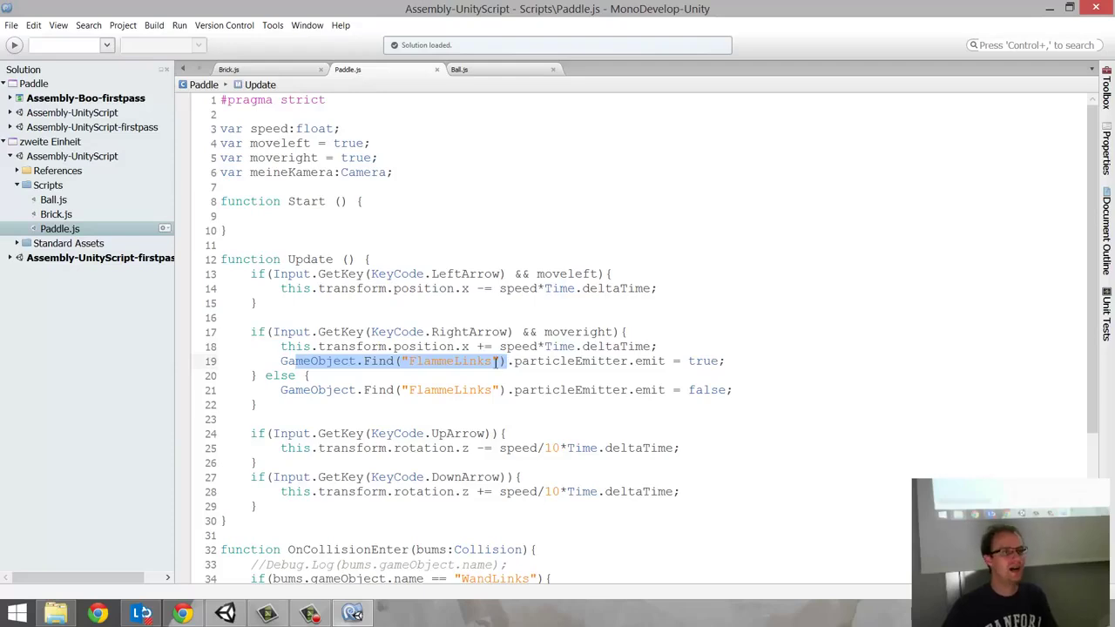
pyautogui.doubleClick(275, 174)
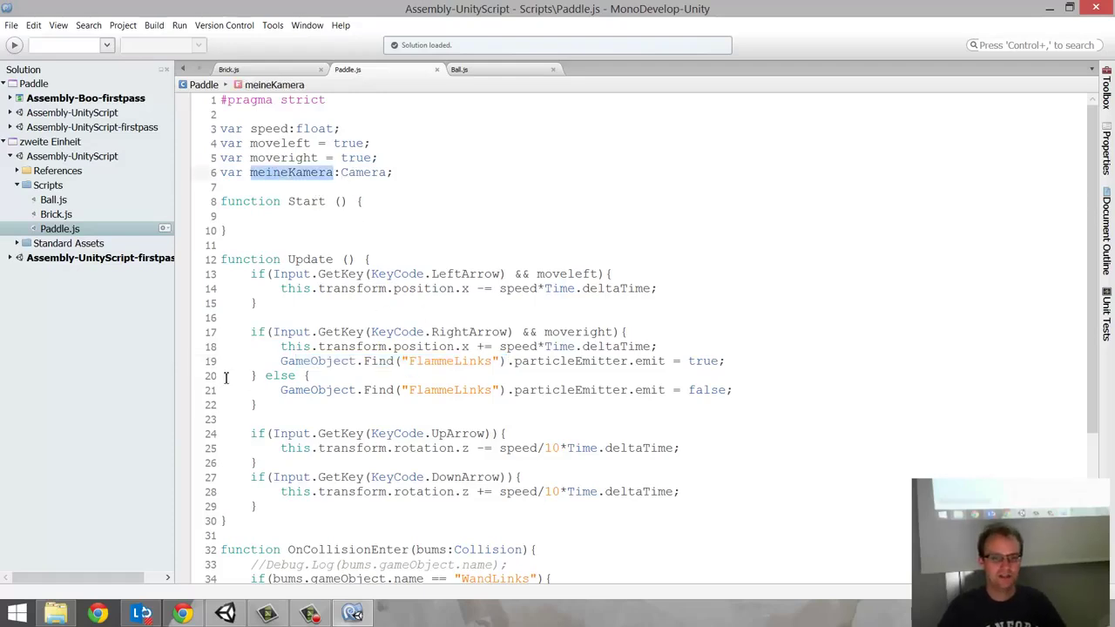
pyautogui.moveTo(250, 361); pyautogui.dragTo(505, 361)
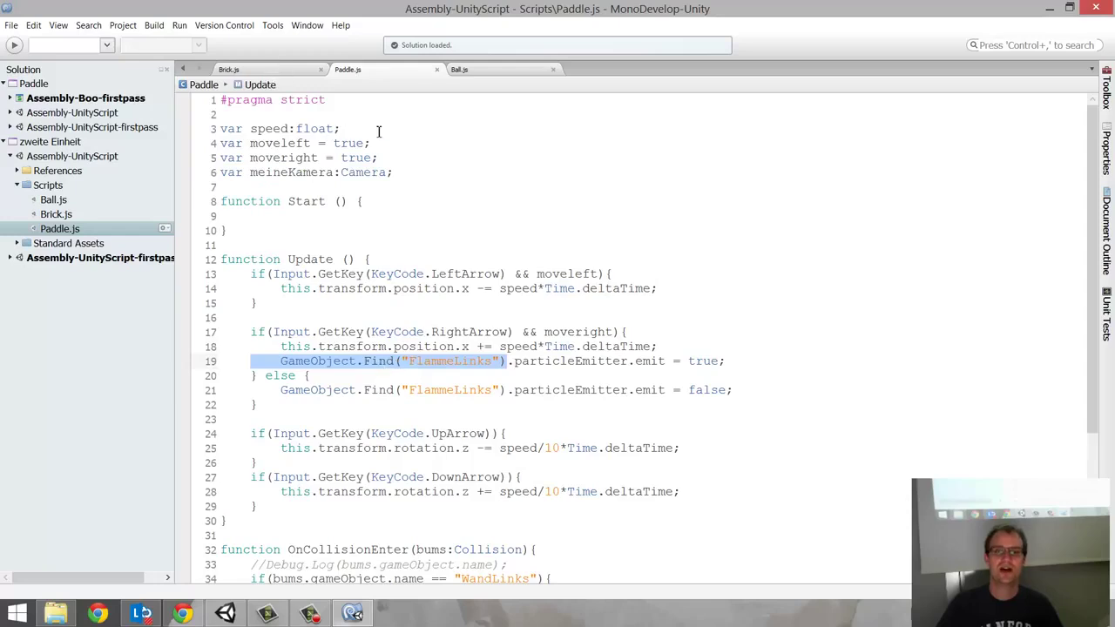
pyautogui.click(433, 172)
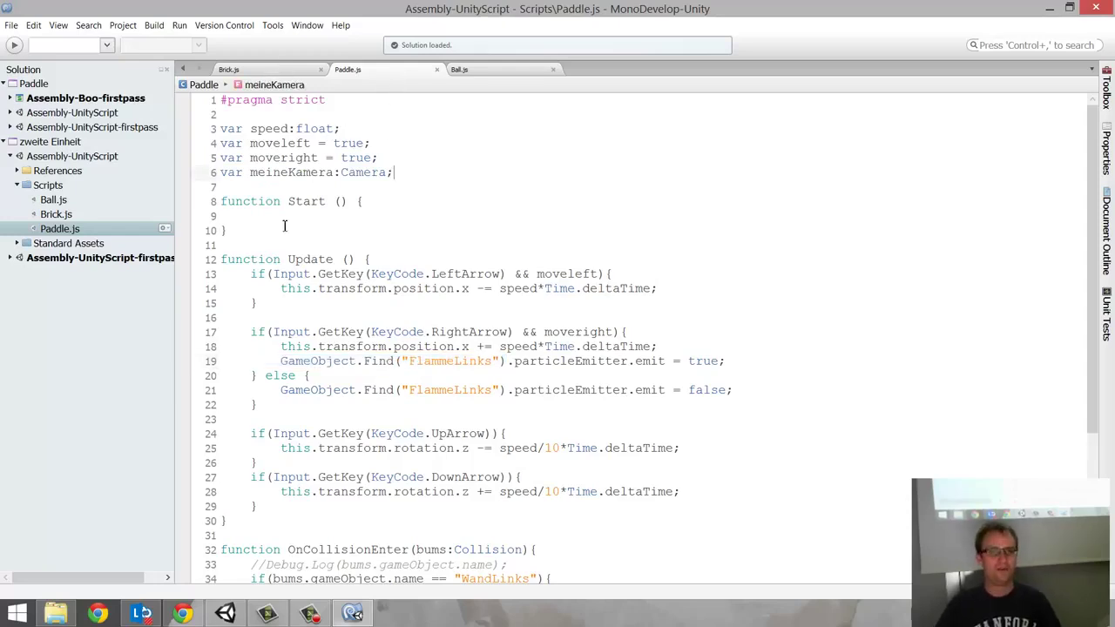
pyautogui.doubleClick(291, 173)
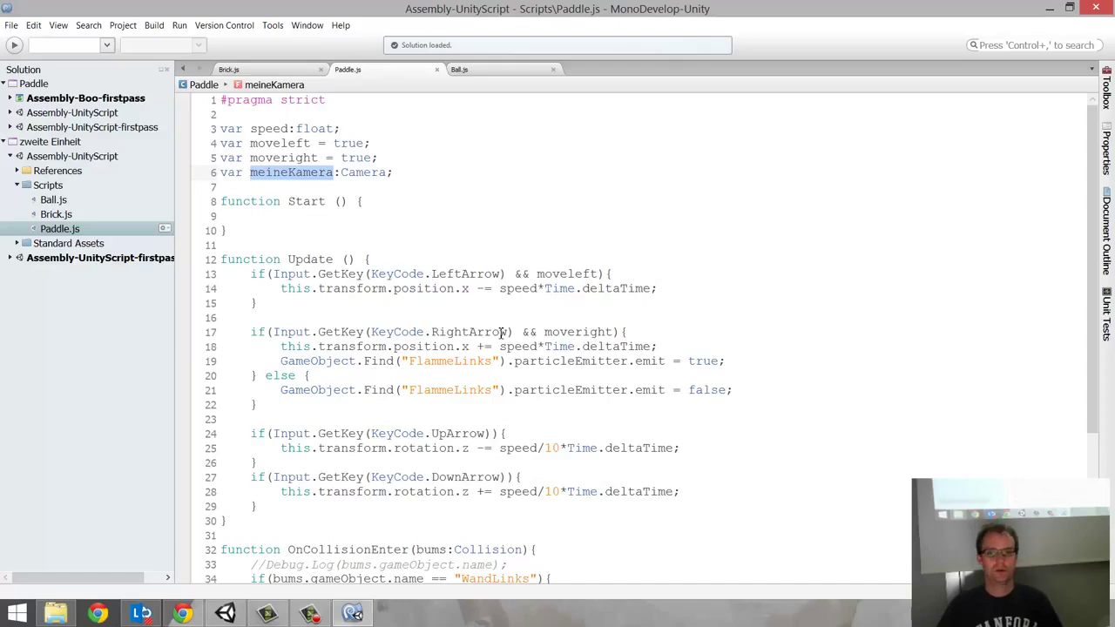
# - Add a meineKamera.transform.position.x decrement line in the left-movement block
pyautogui.click(666, 291)
pyautogui.press('Return')
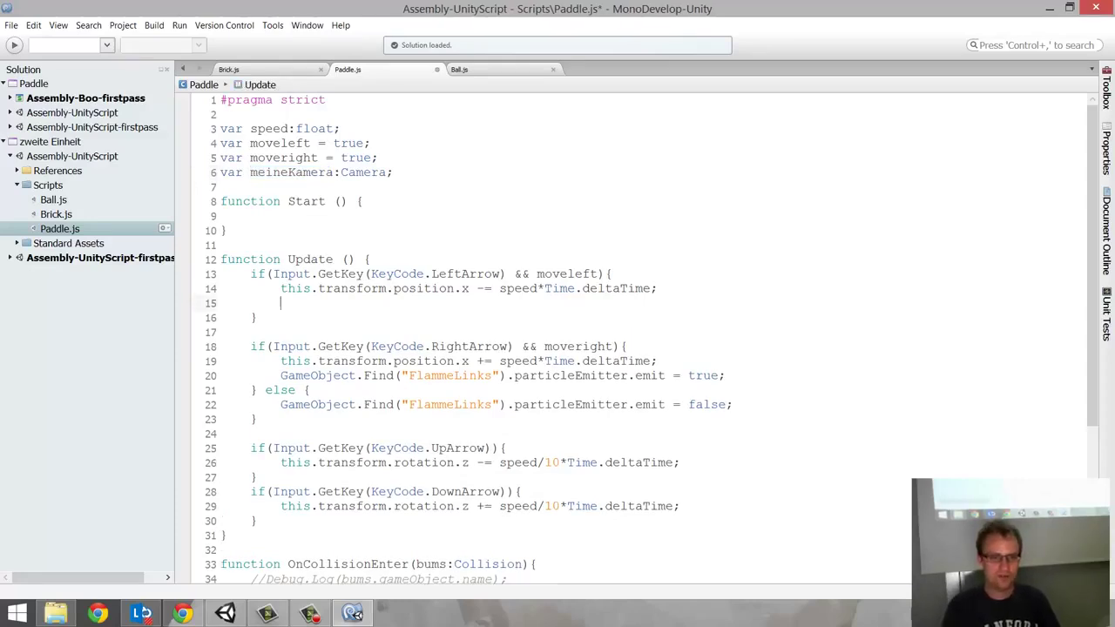
pyautogui.write('meine')
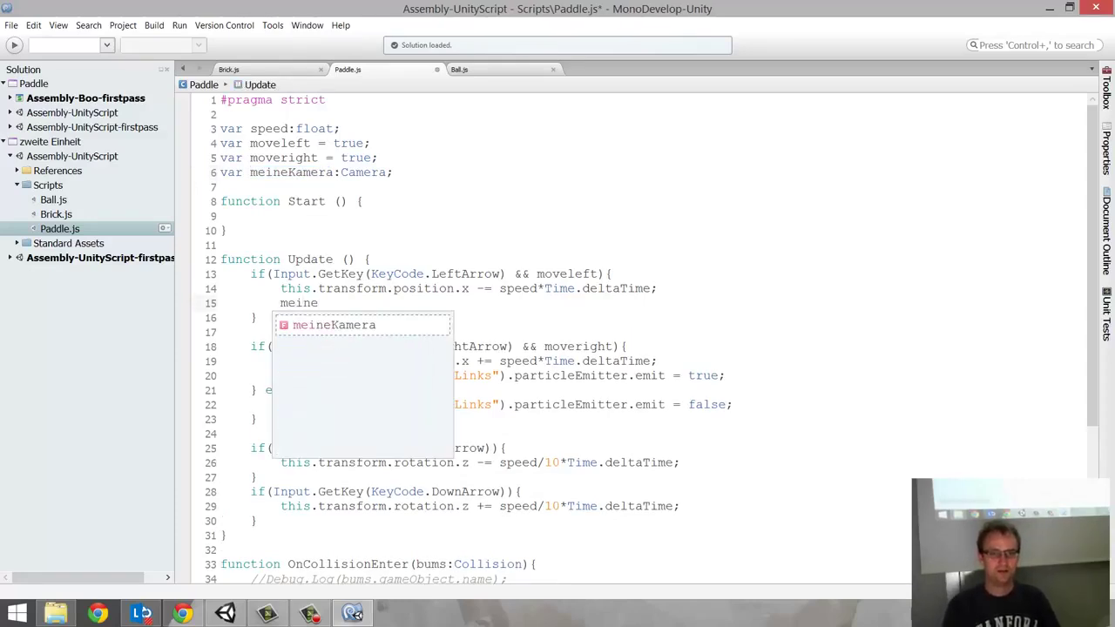
pyautogui.press('Return')
pyautogui.write('.t')
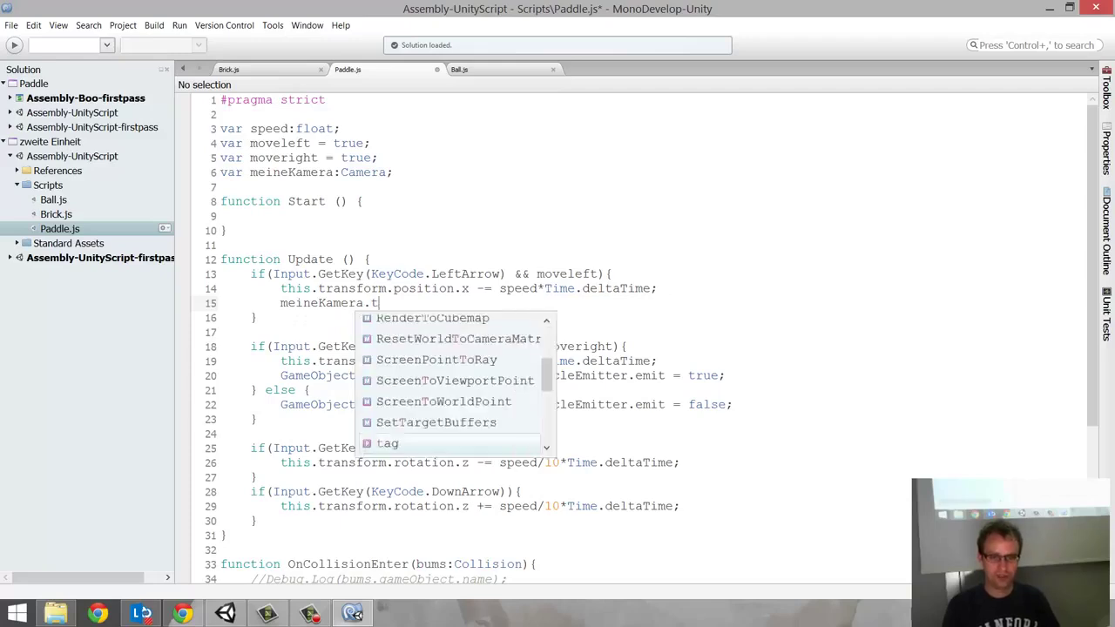
pyautogui.write('ra')
pyautogui.press('Return')
pyautogui.write('.po')
pyautogui.press('Return')
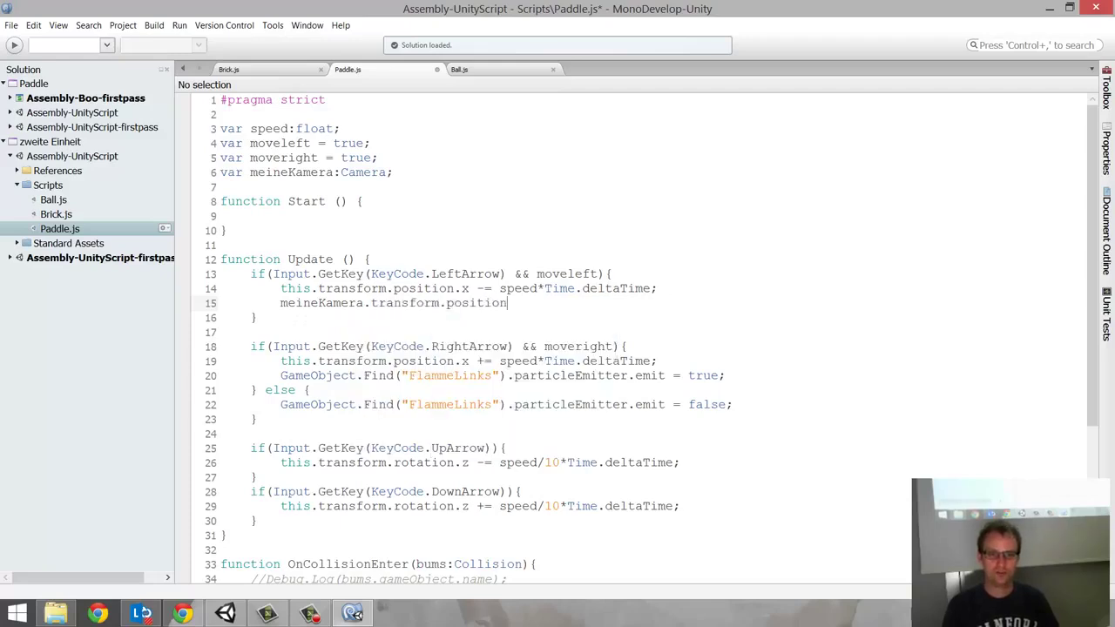
pyautogui.write('.x -= 0')
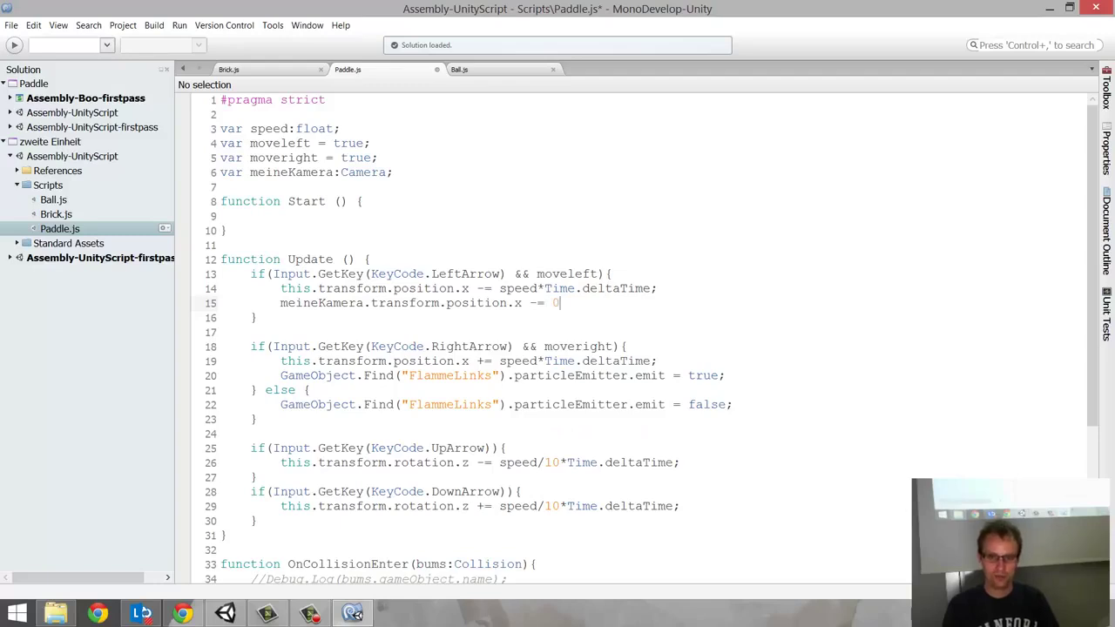
pyautogui.write('.01;')
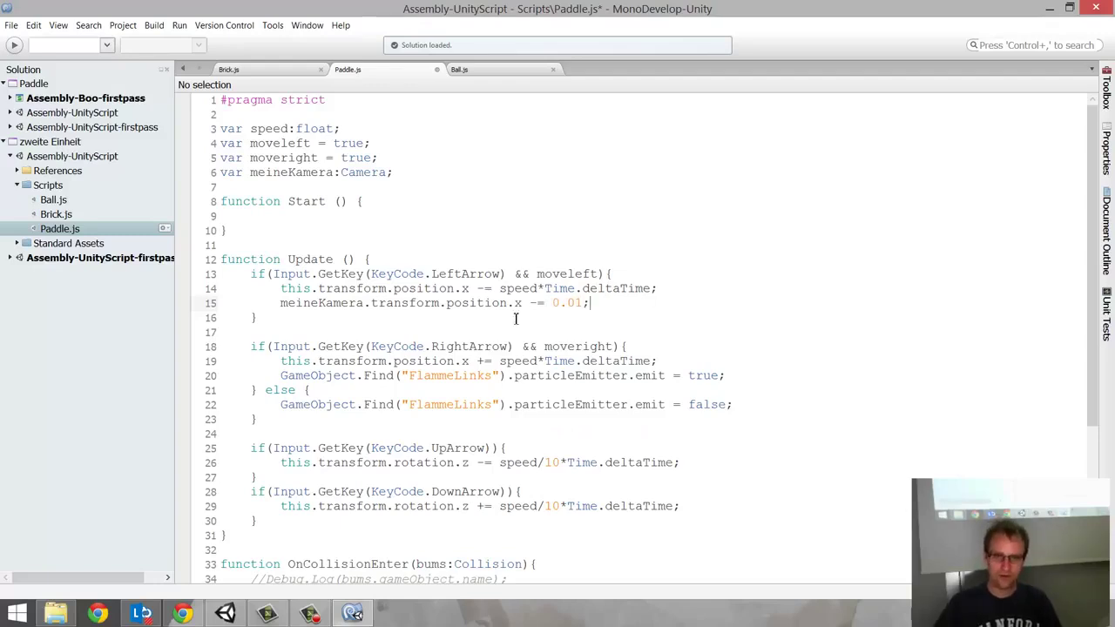
# - Copy the camera line into the right-movement block as += and save Paddle.js
pyautogui.moveTo(279, 303); pyautogui.dragTo(596, 303)
pyautogui.hotkey('ctrl', 'c')
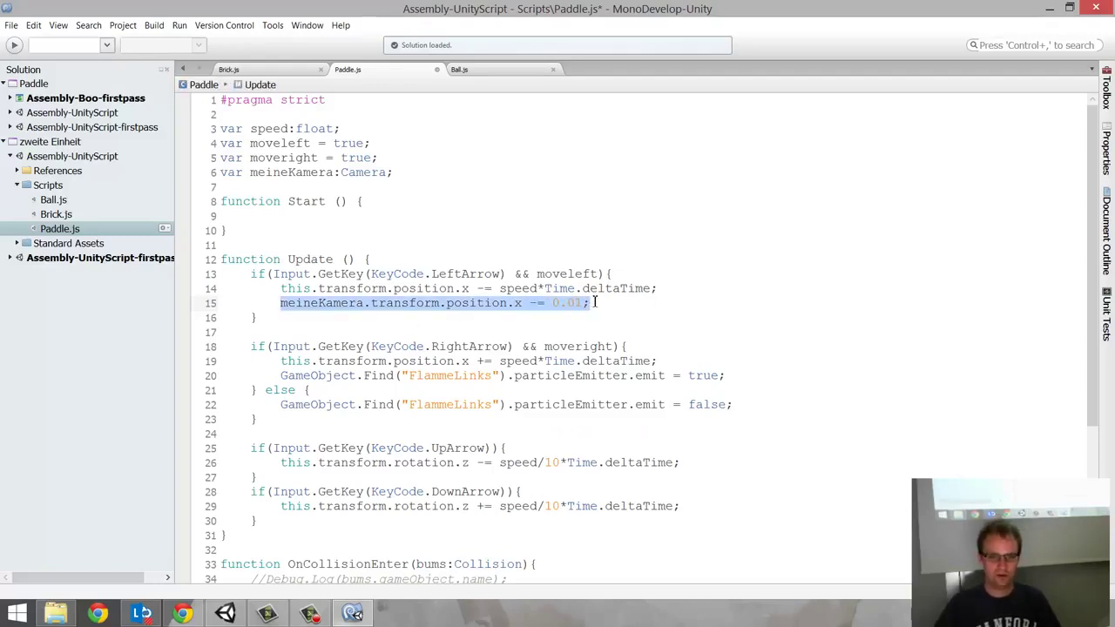
pyautogui.click(659, 361)
pyautogui.press('Return')
pyautogui.hotkey('ctrl', 'v')
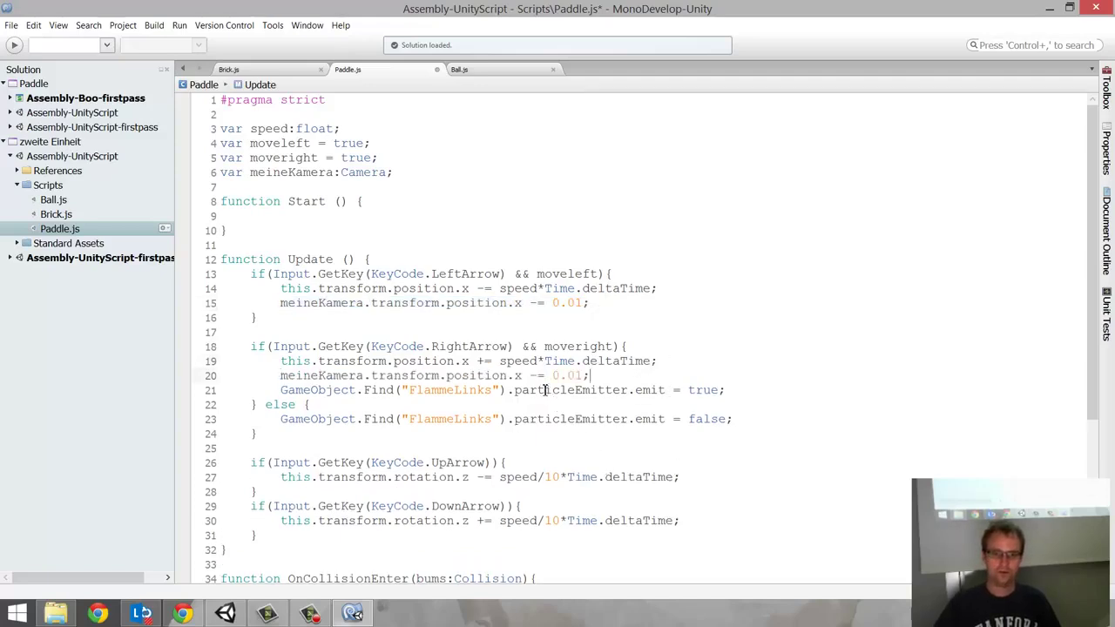
pyautogui.click(536, 376)
pyautogui.write('+')
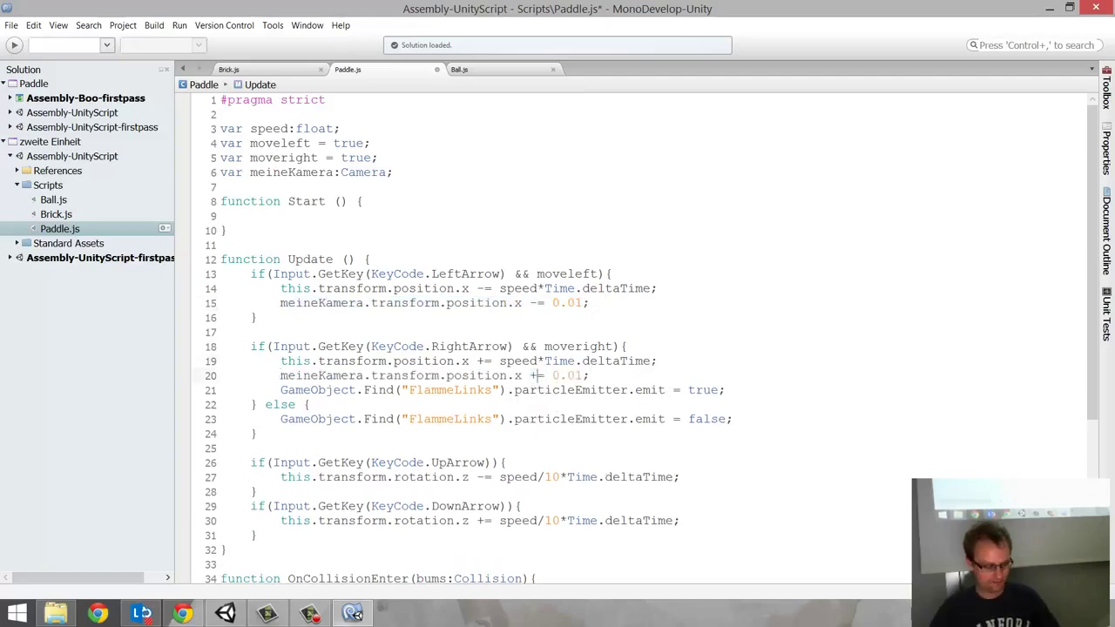
pyautogui.hotkey('ctrl', 's')
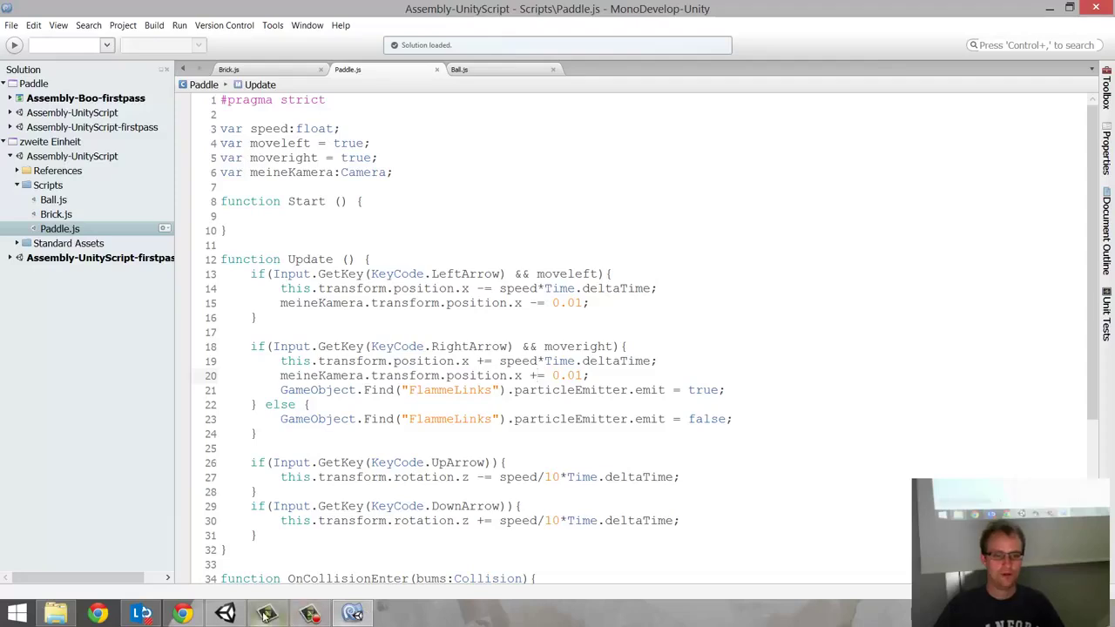
pyautogui.click(225, 613)
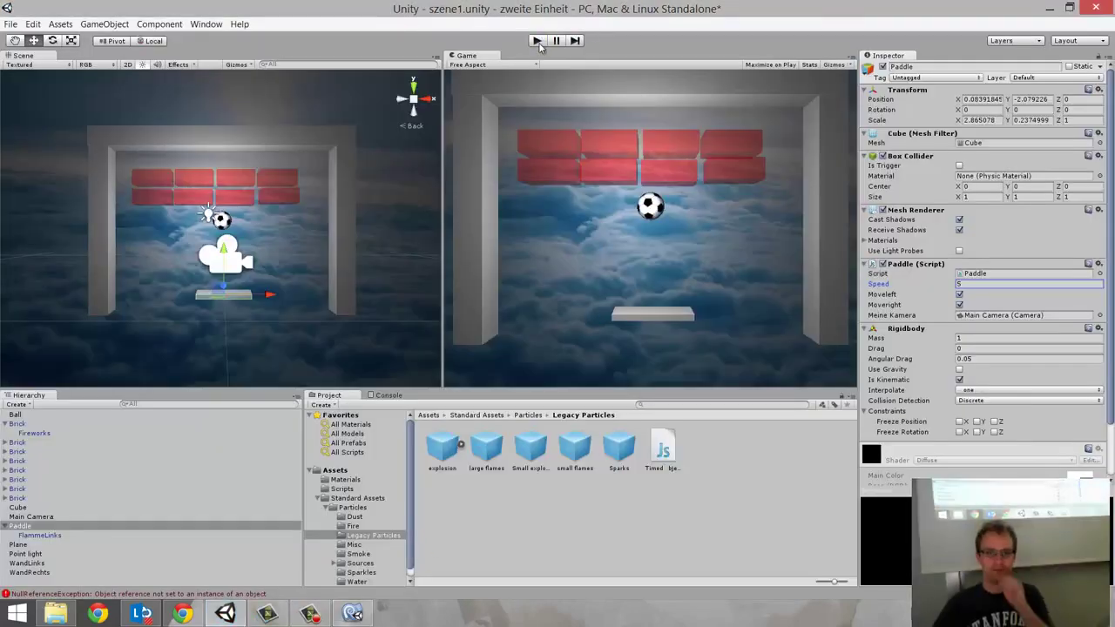
pyautogui.click(538, 41)
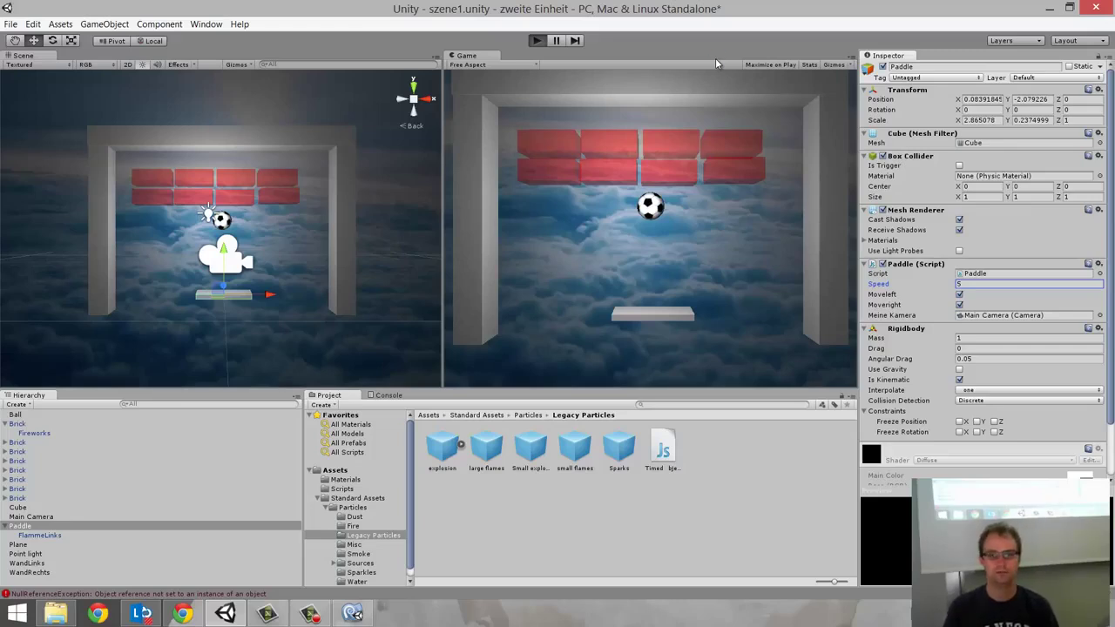
pyautogui.hotkey('ctrl', 'p')
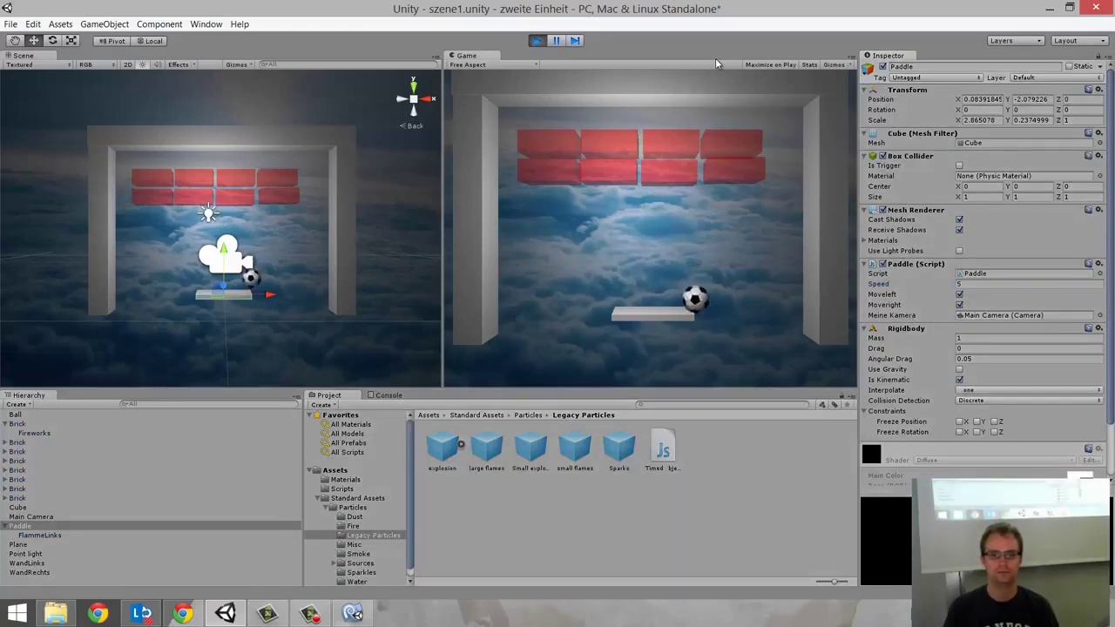
pyautogui.press('Left')
pyautogui.press('Left')
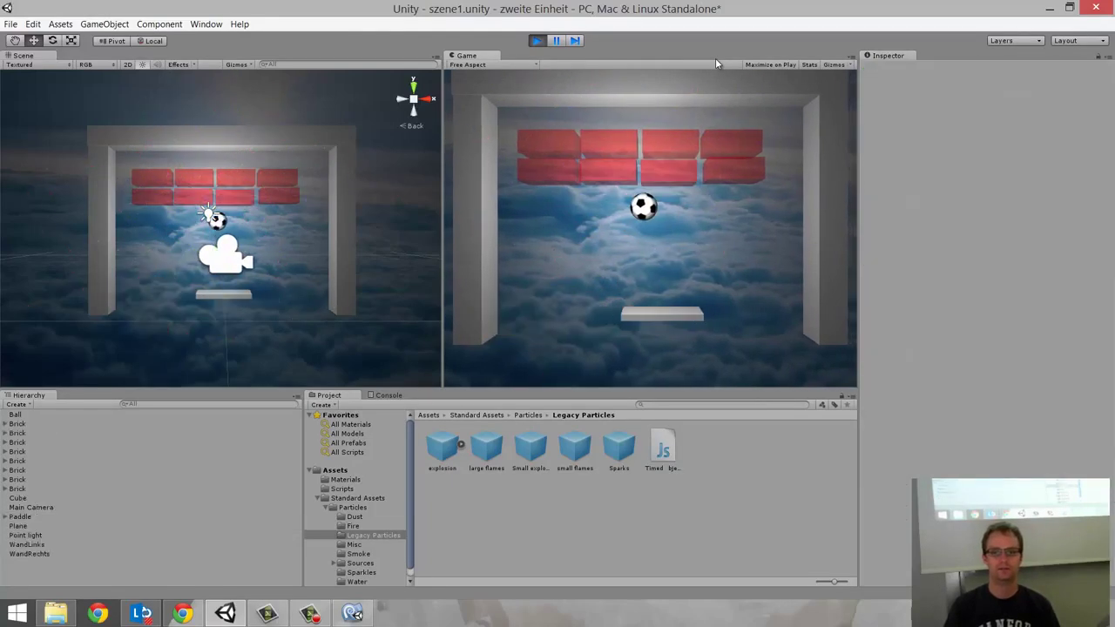
pyautogui.press('Right')
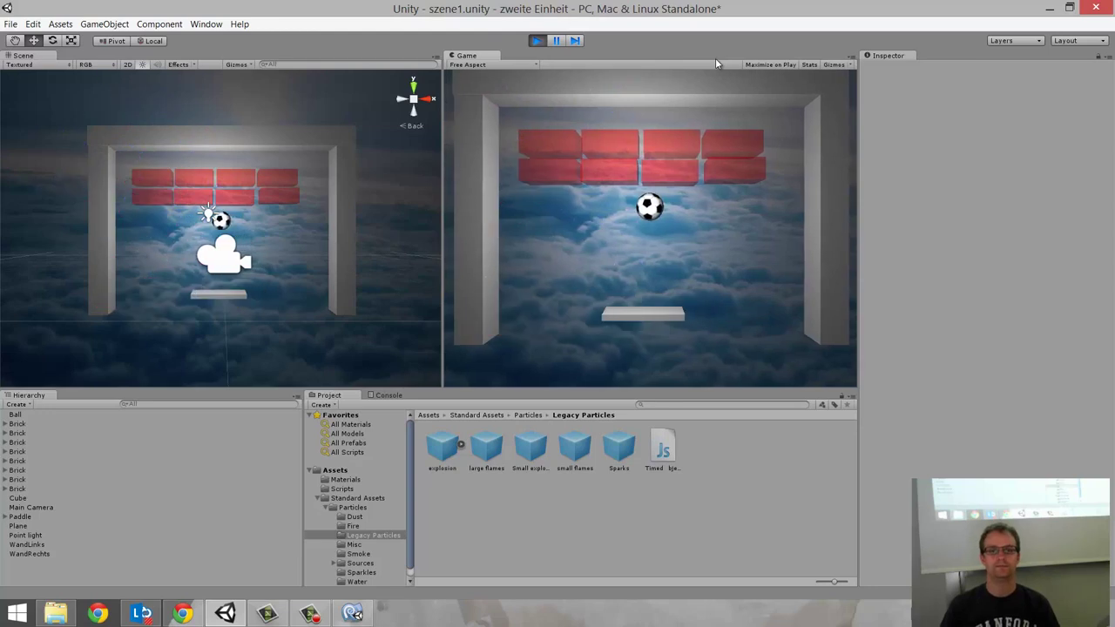
pyautogui.hotkey('ctrl', 'p')
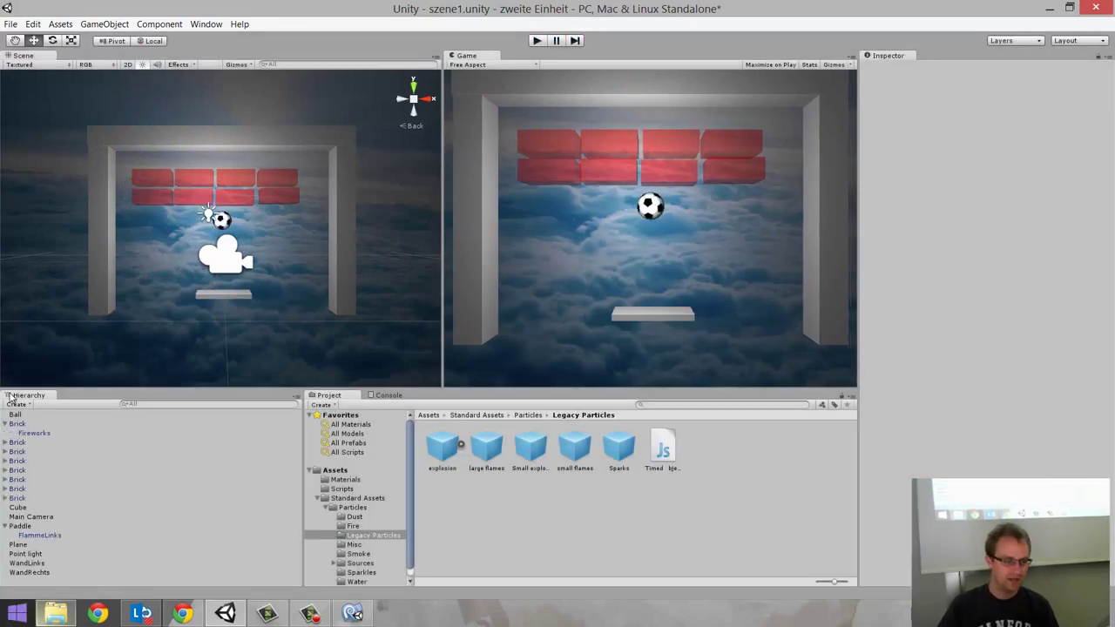
pyautogui.click(21, 526)
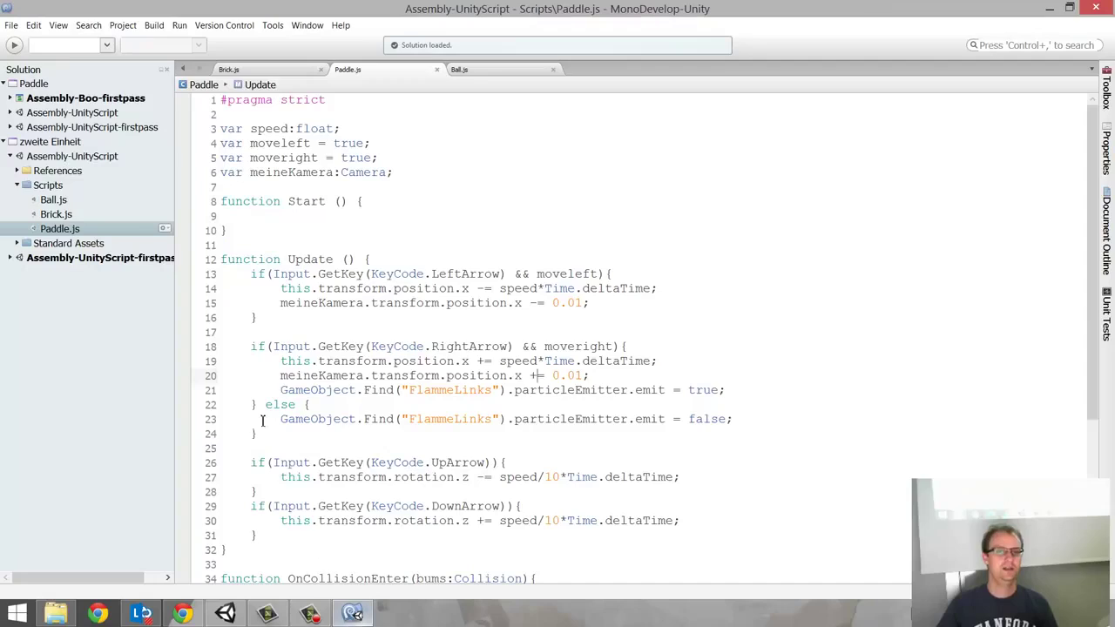
# - Return to Paddle.js to review its new camera-following lines
pyautogui.click(353, 614)
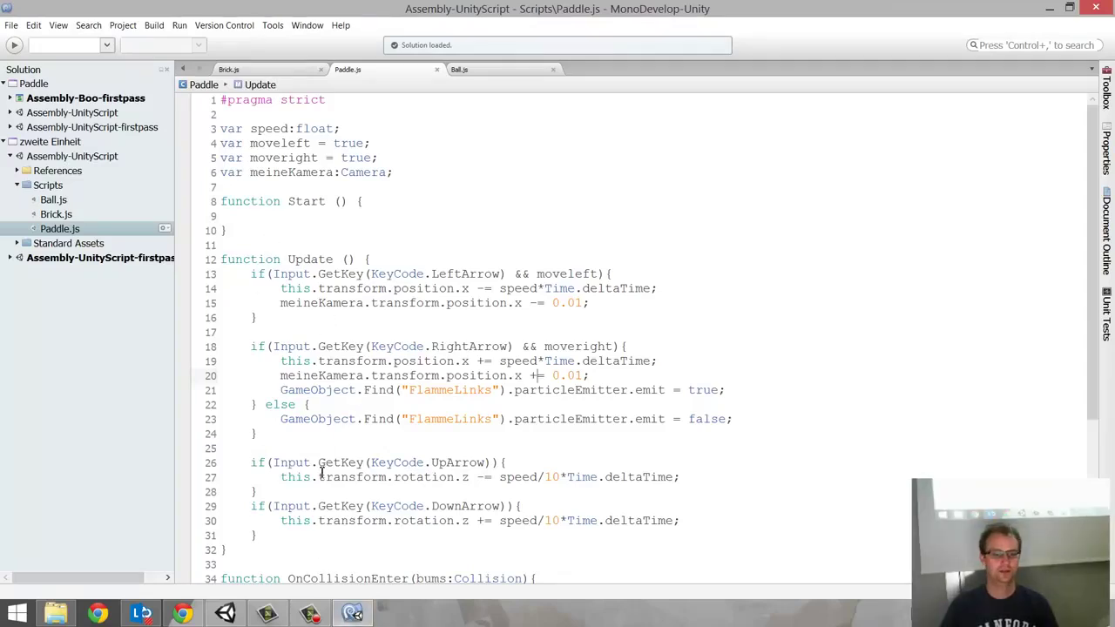
pyautogui.click(310, 614)
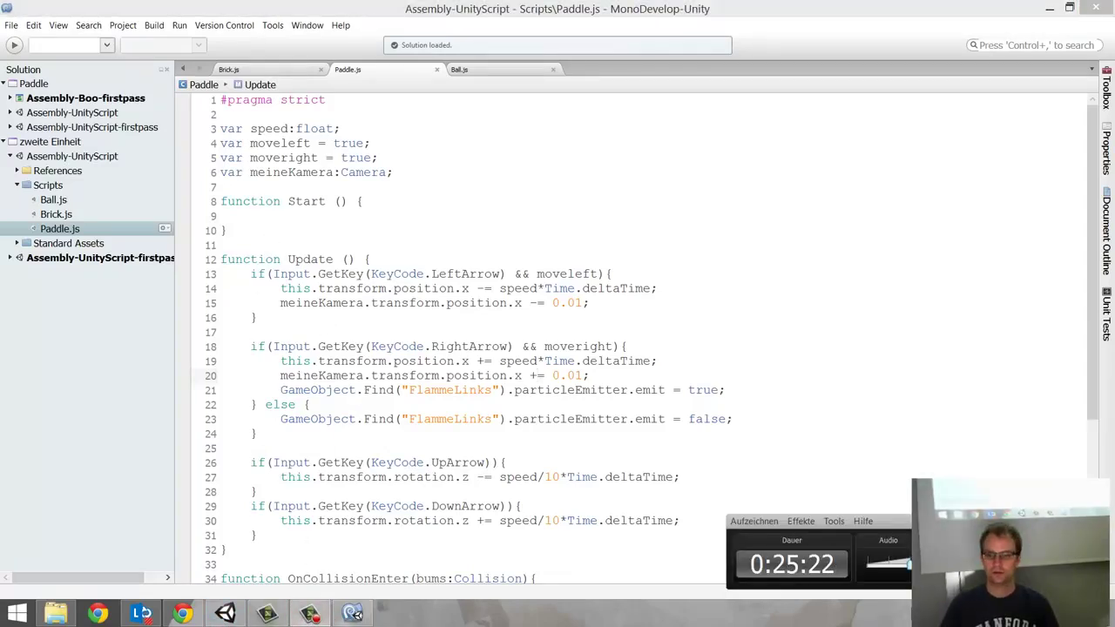